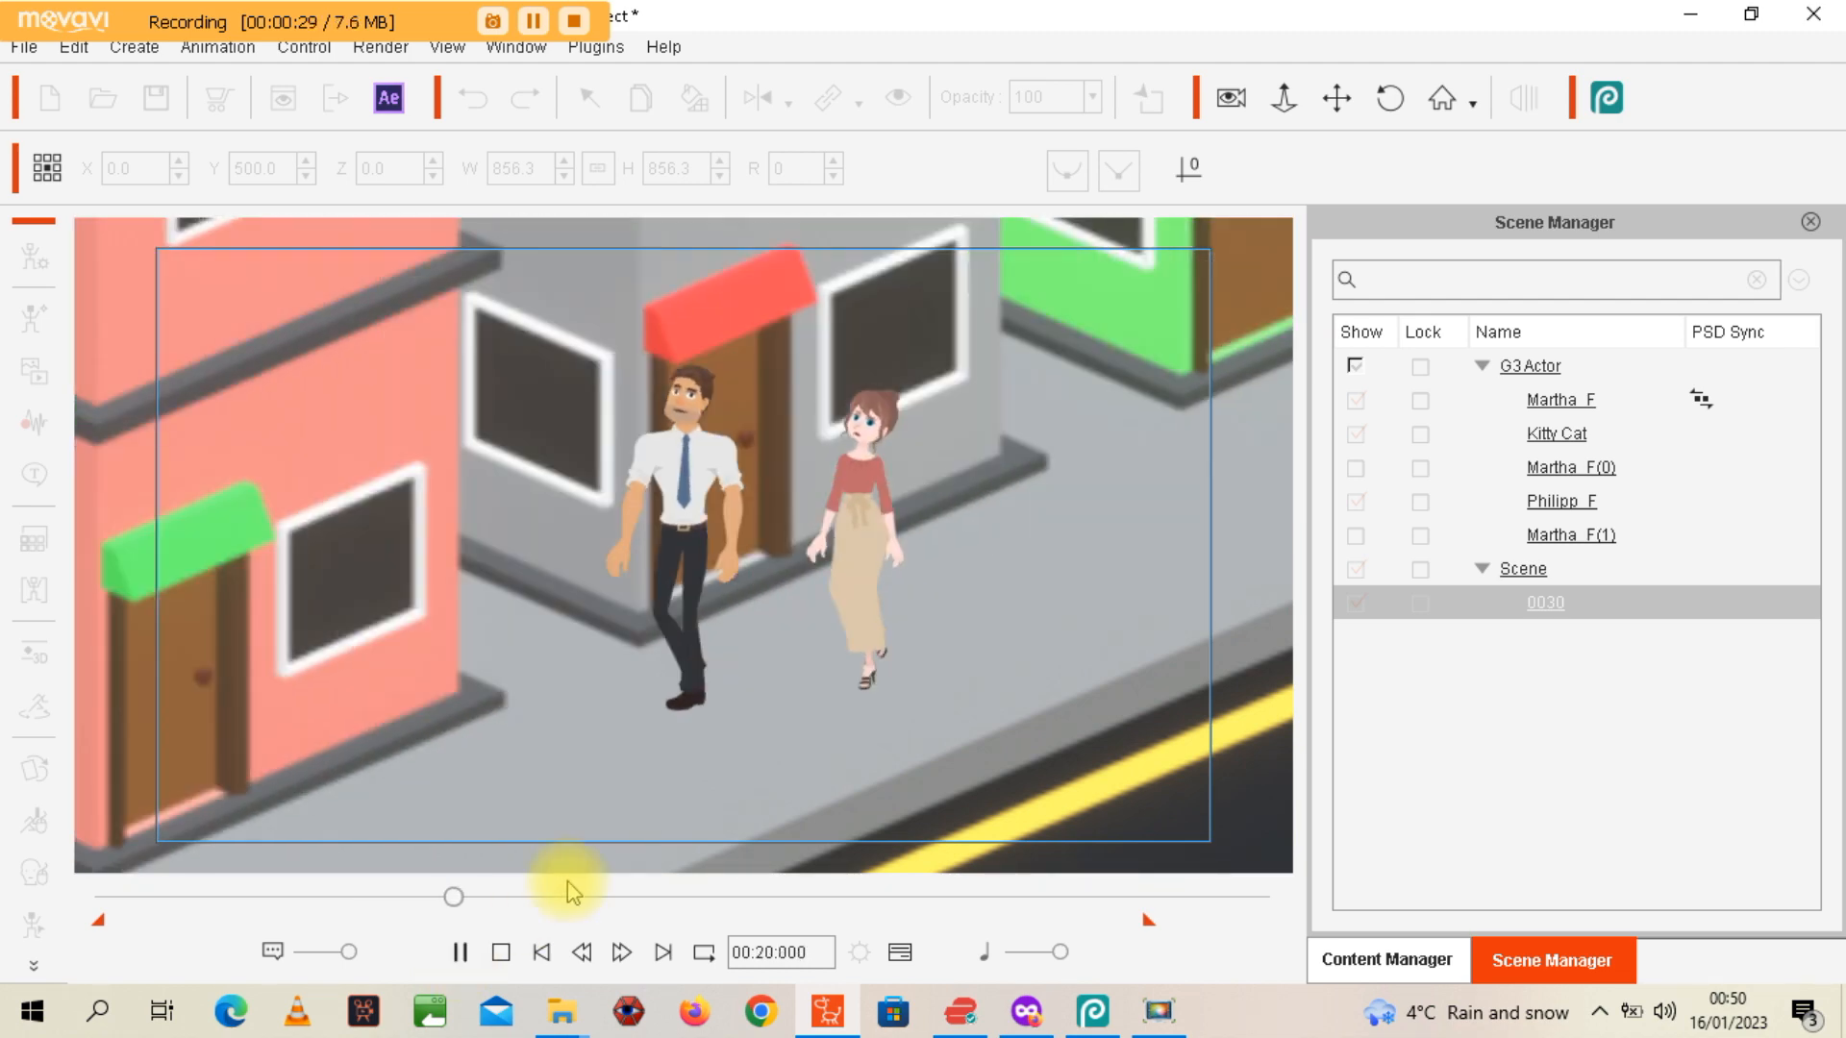
Stop playback, return to the project start, and make the hidden Martha_F(1) actor visible in the scene
left_click(459, 952)
left_click(544, 953)
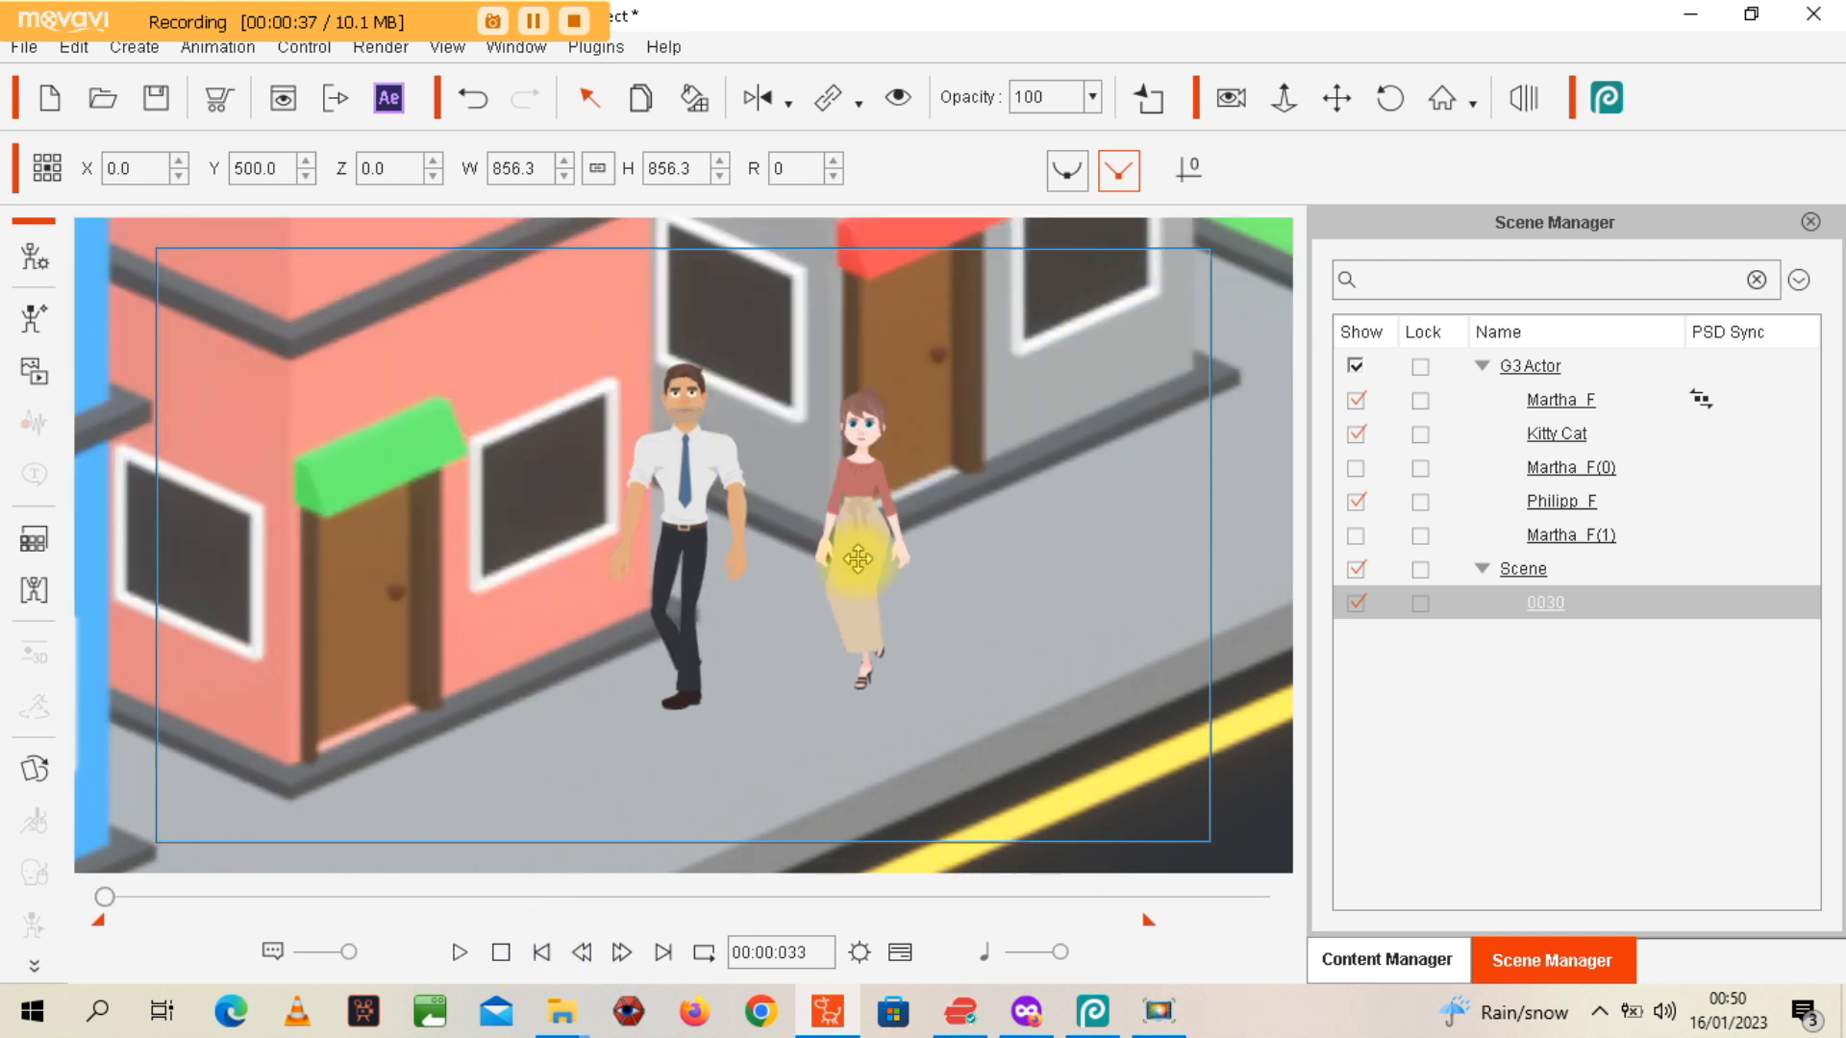
left_click(1336, 959)
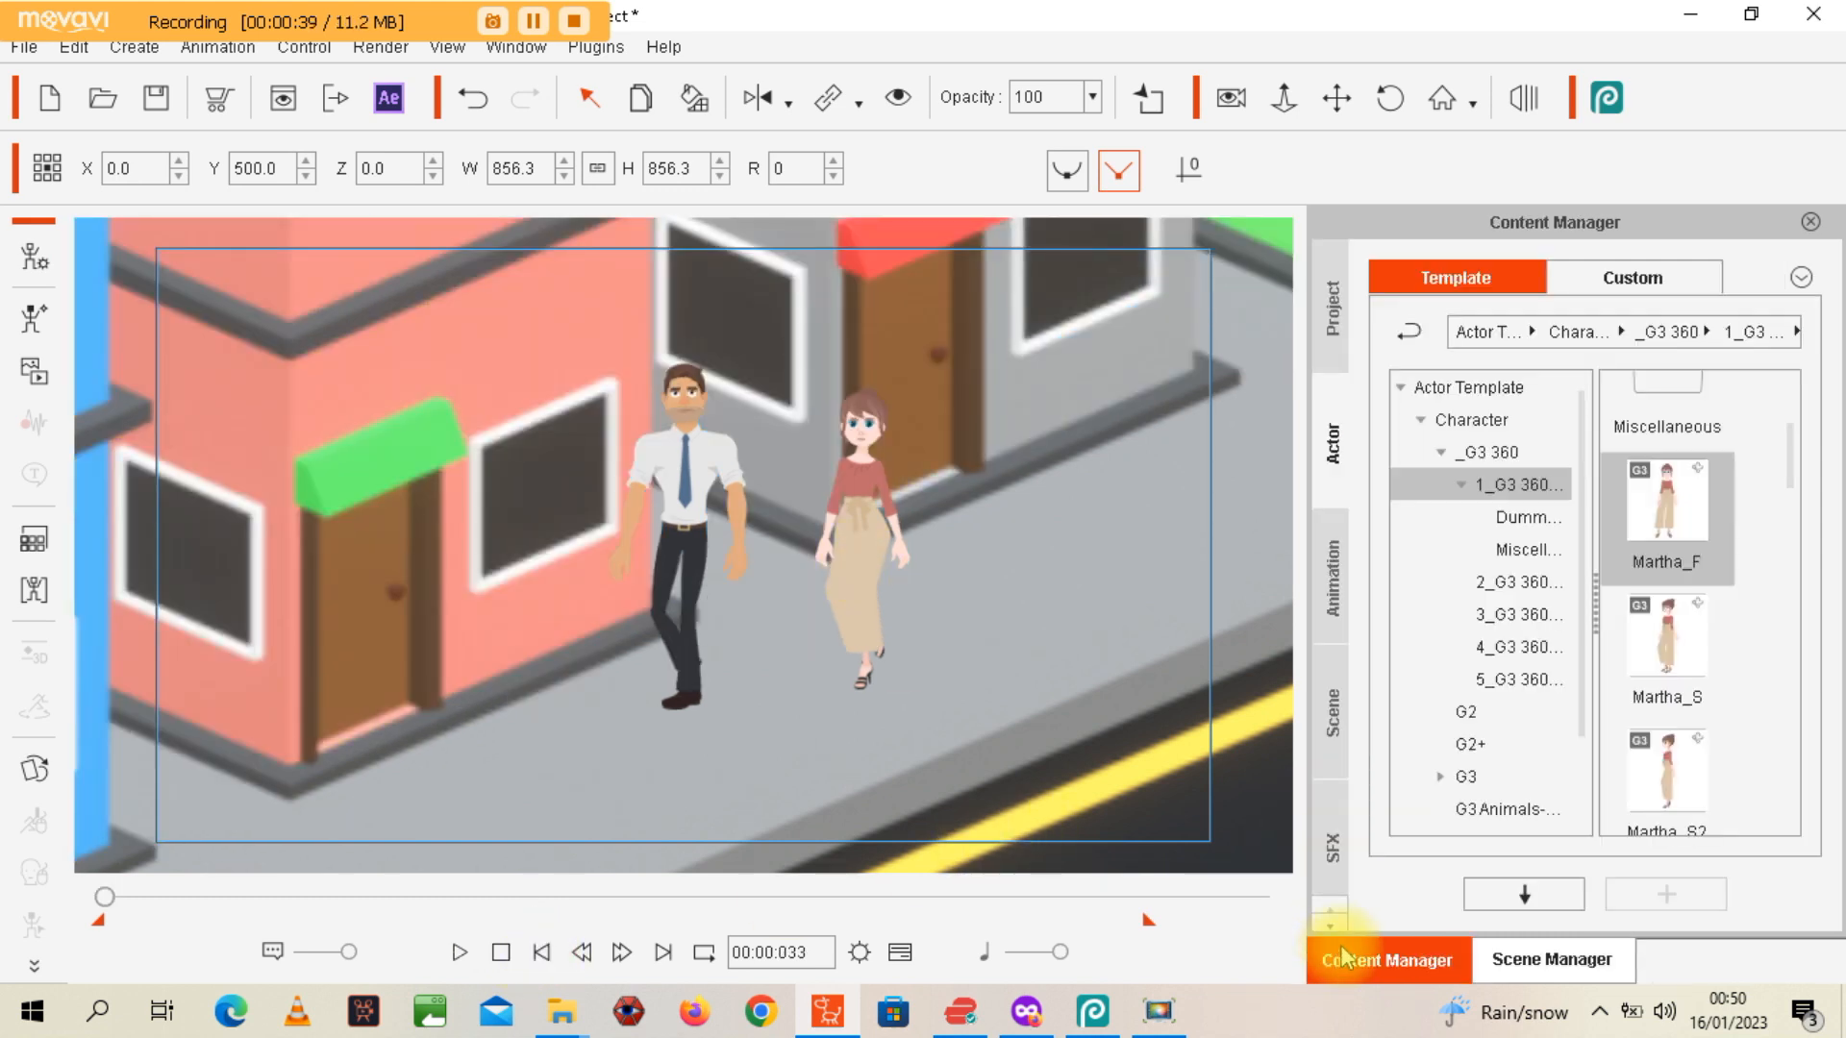
left_click(1535, 957)
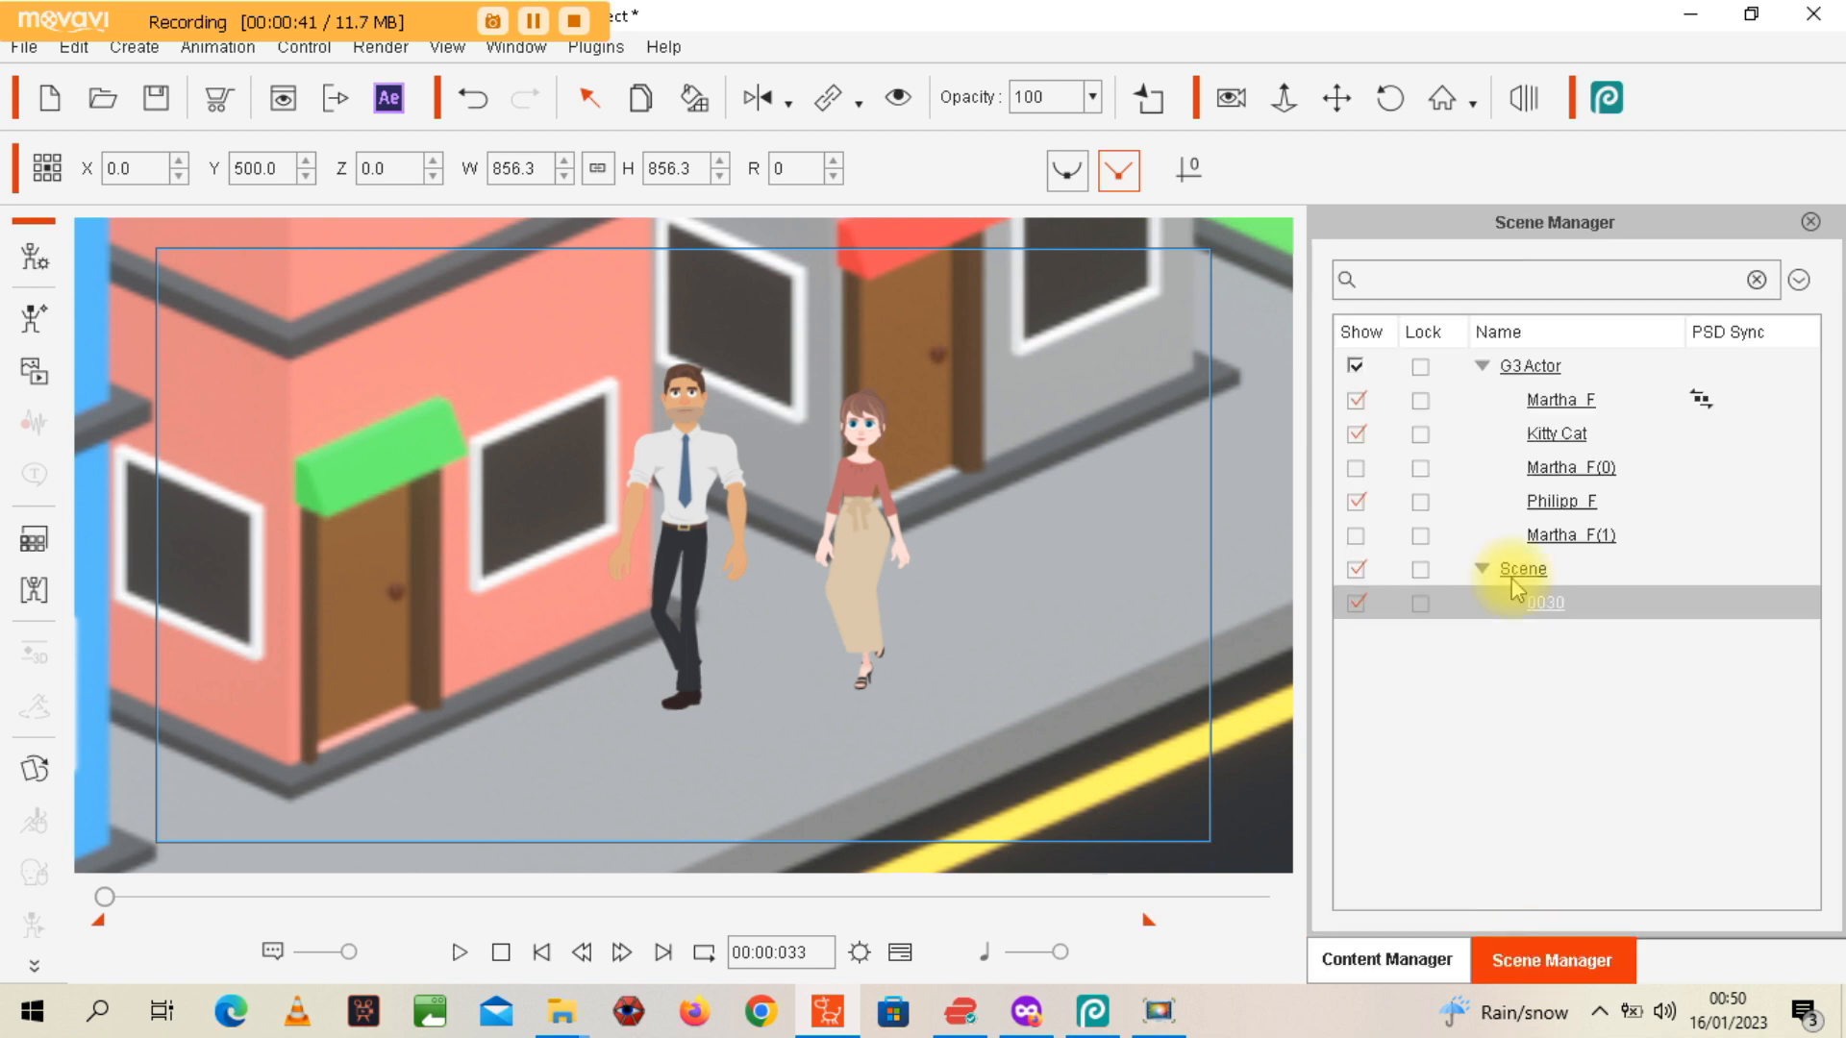
left_click(1355, 541)
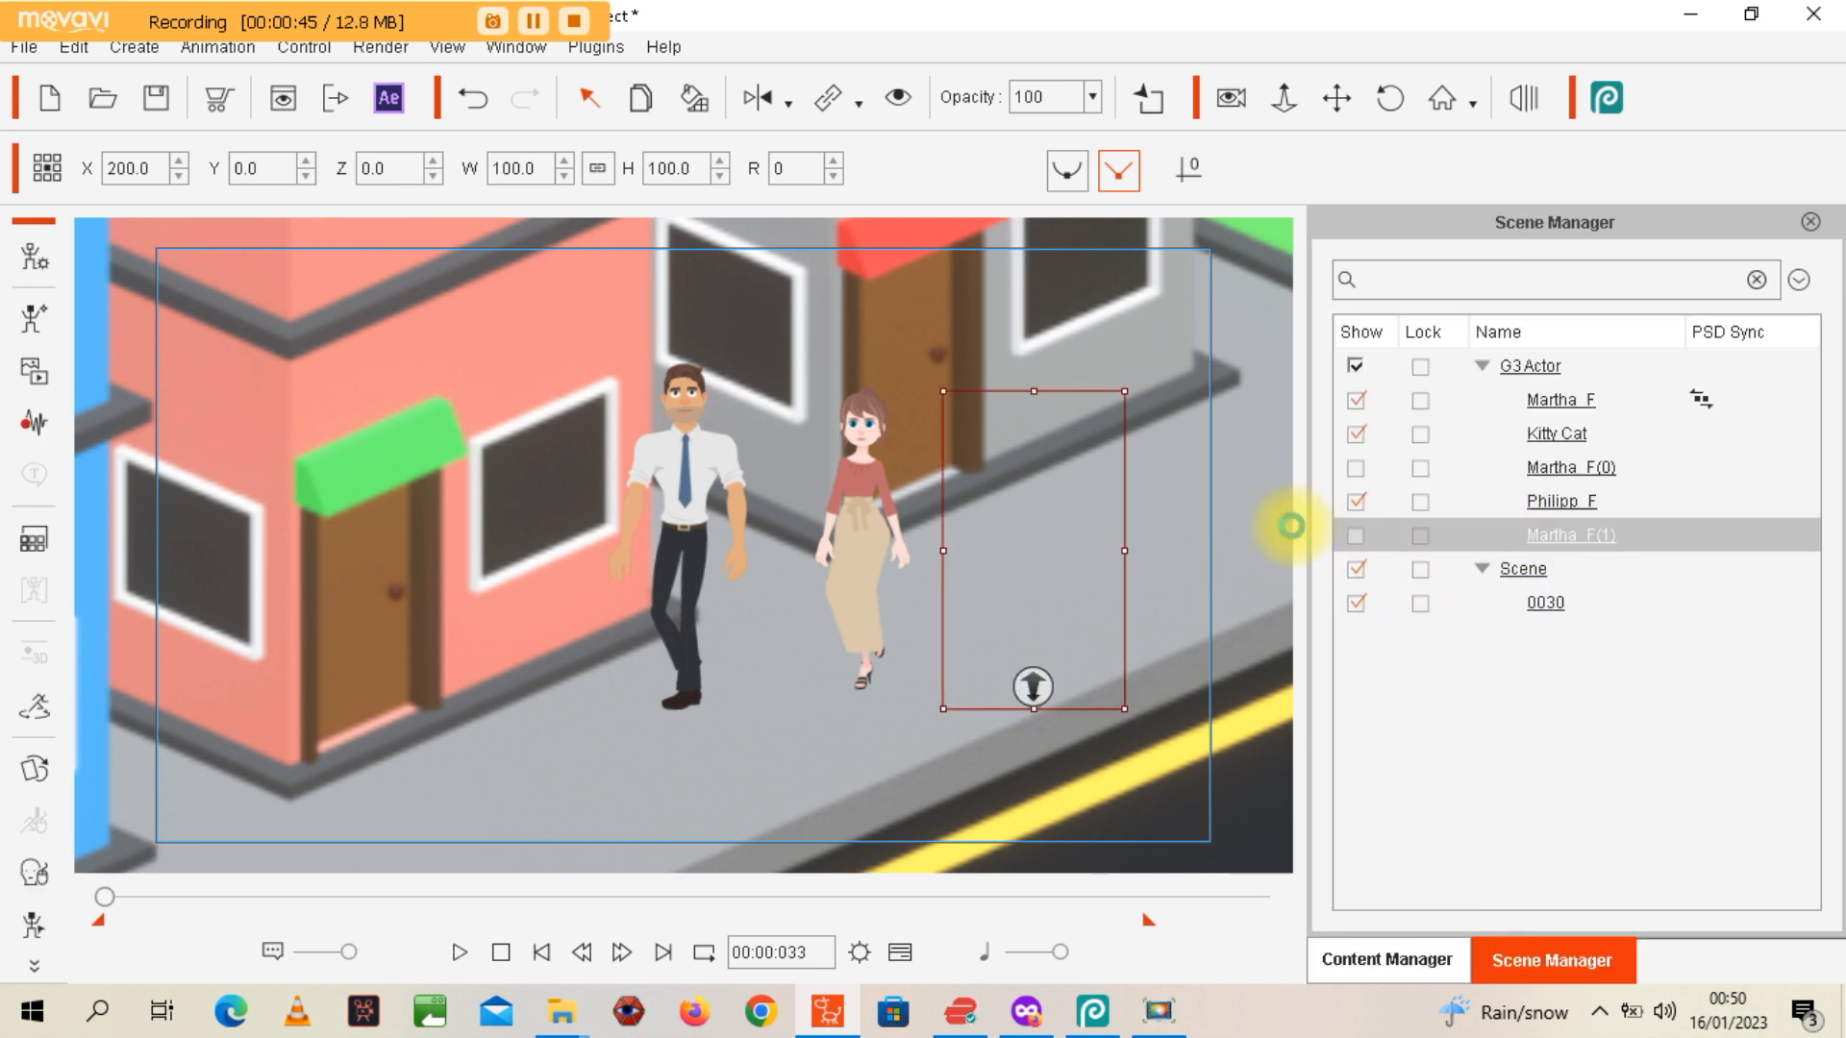
left_click(1240, 517)
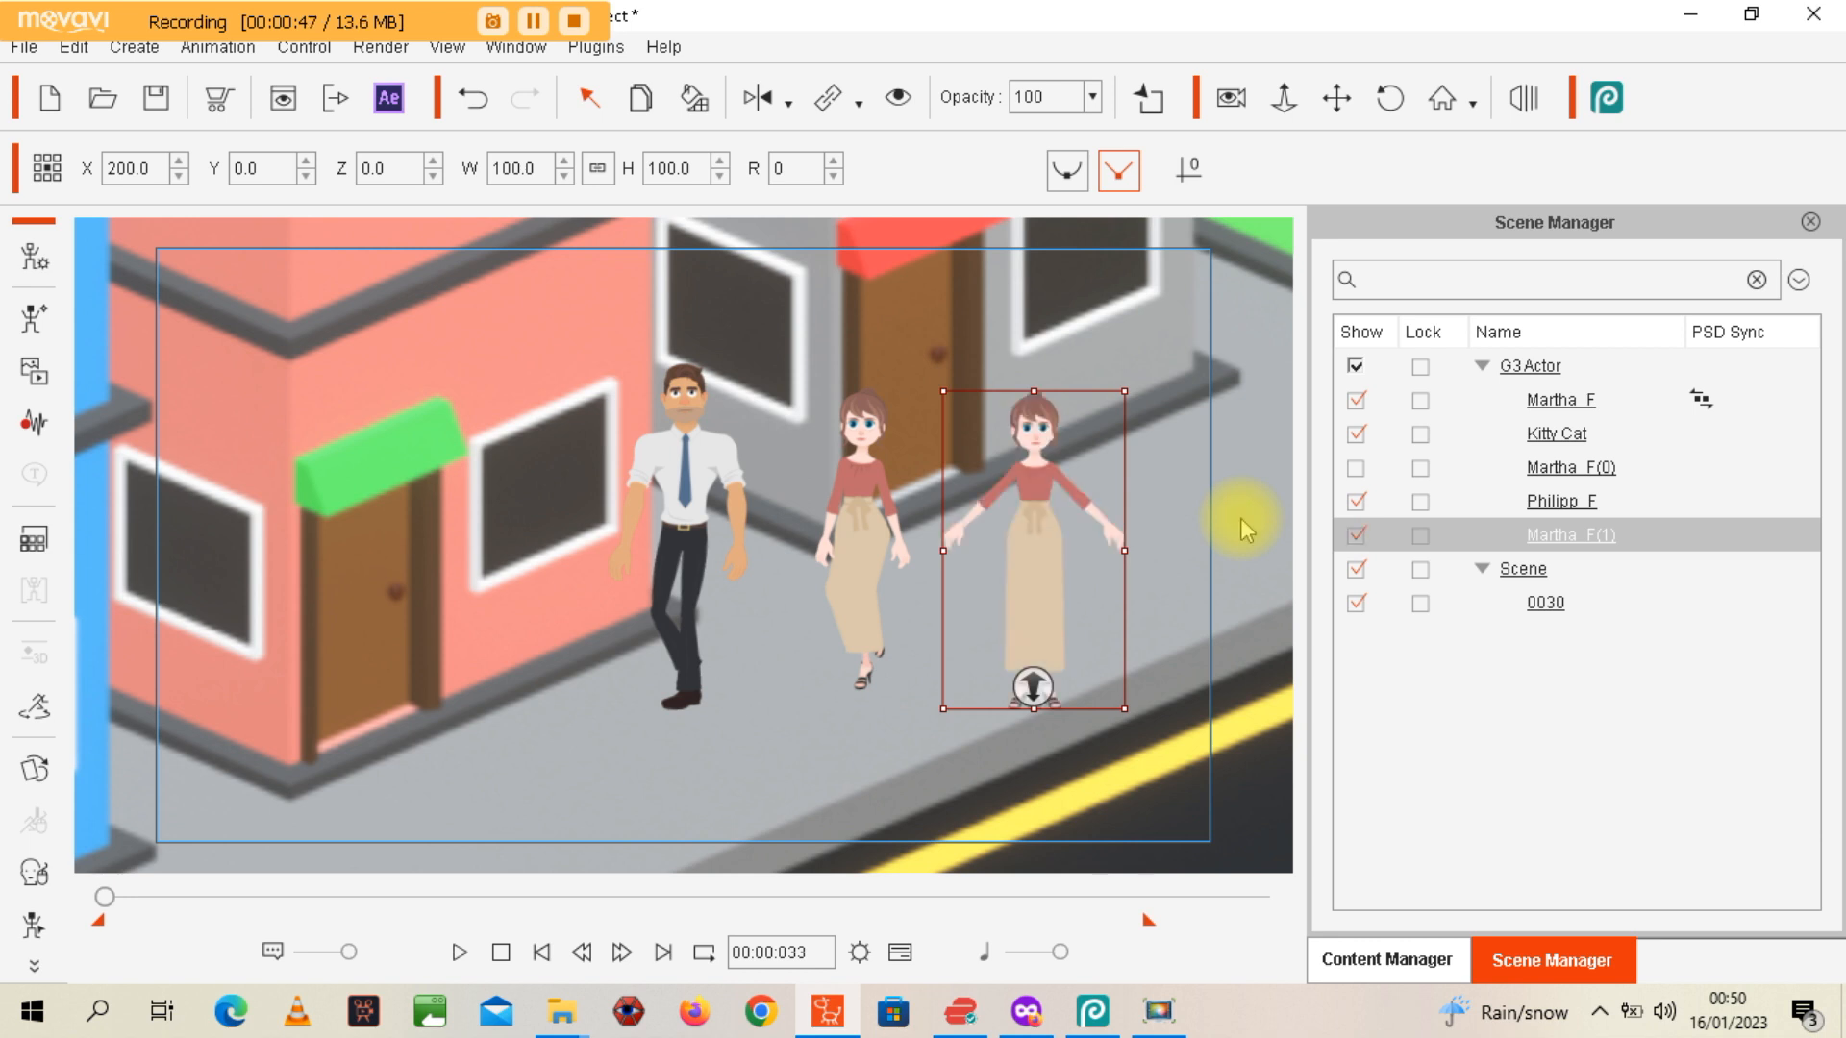
left_click(1172, 504)
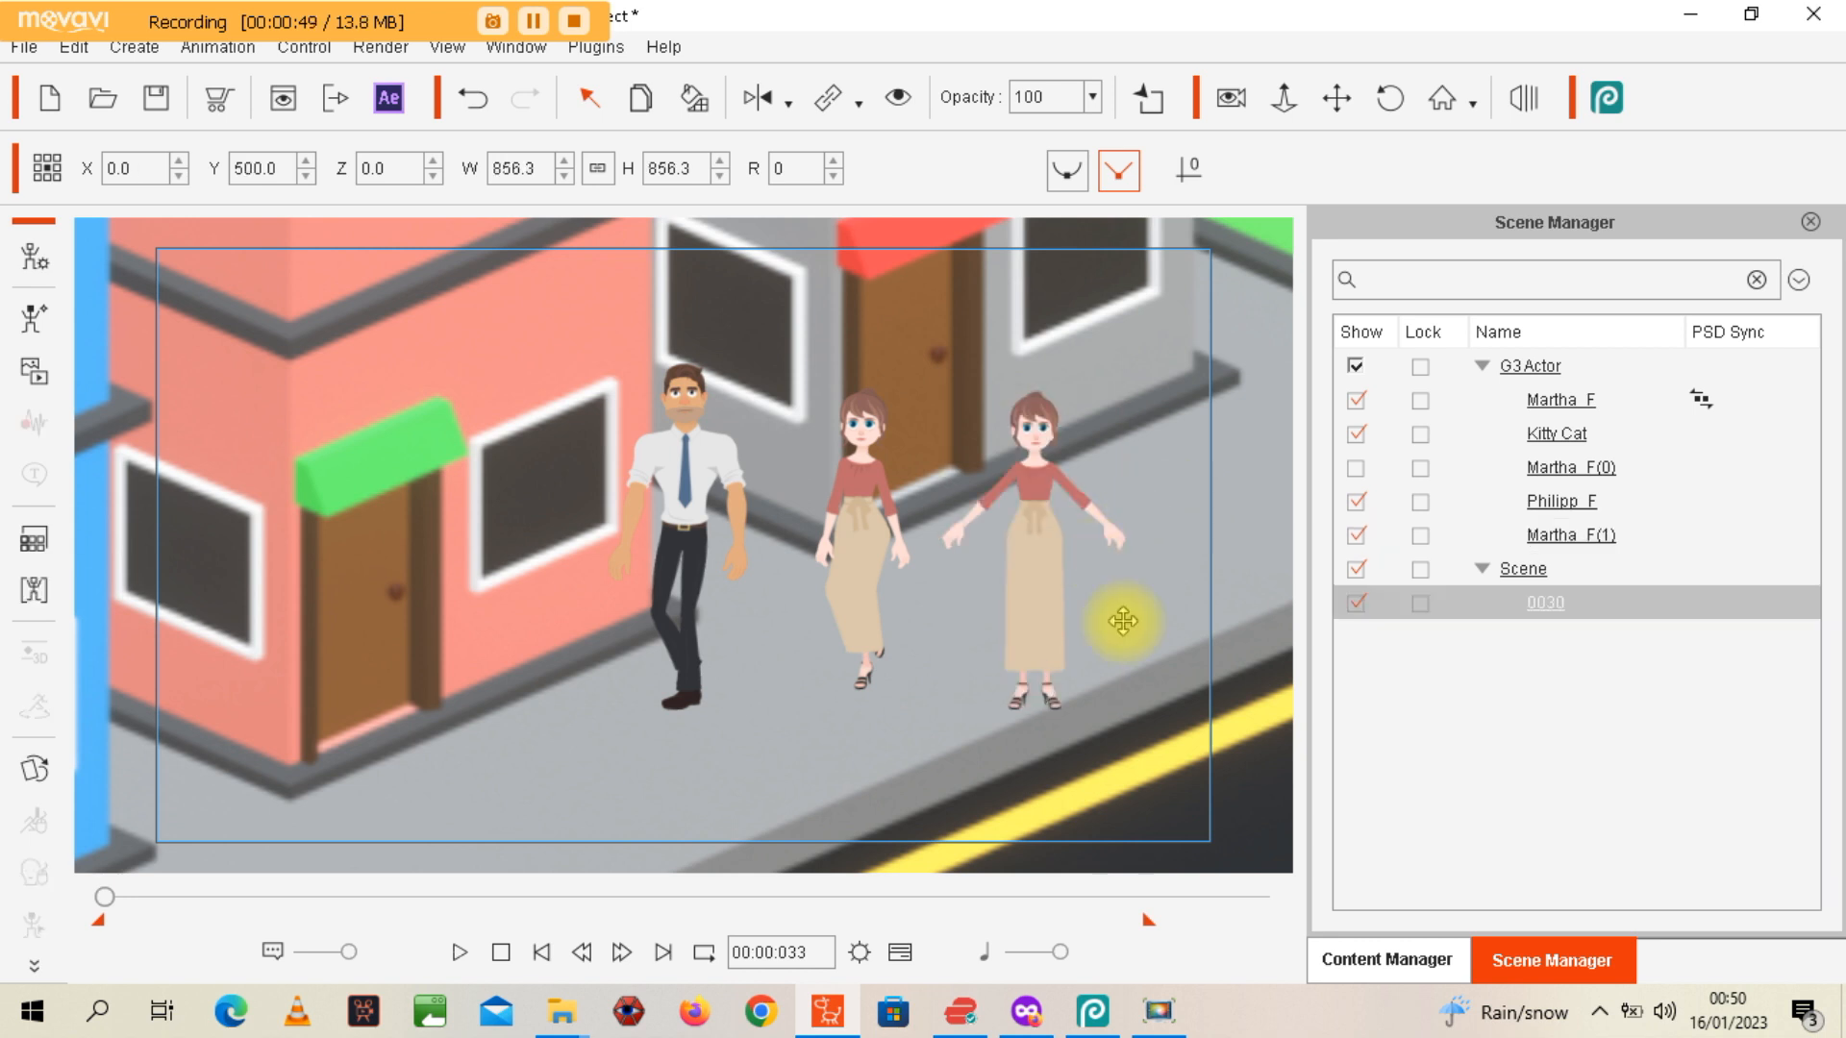
Select the Martha_F(1) actor and load the Female_Walk template from the 3D Motion library for it
left_click(1346, 954)
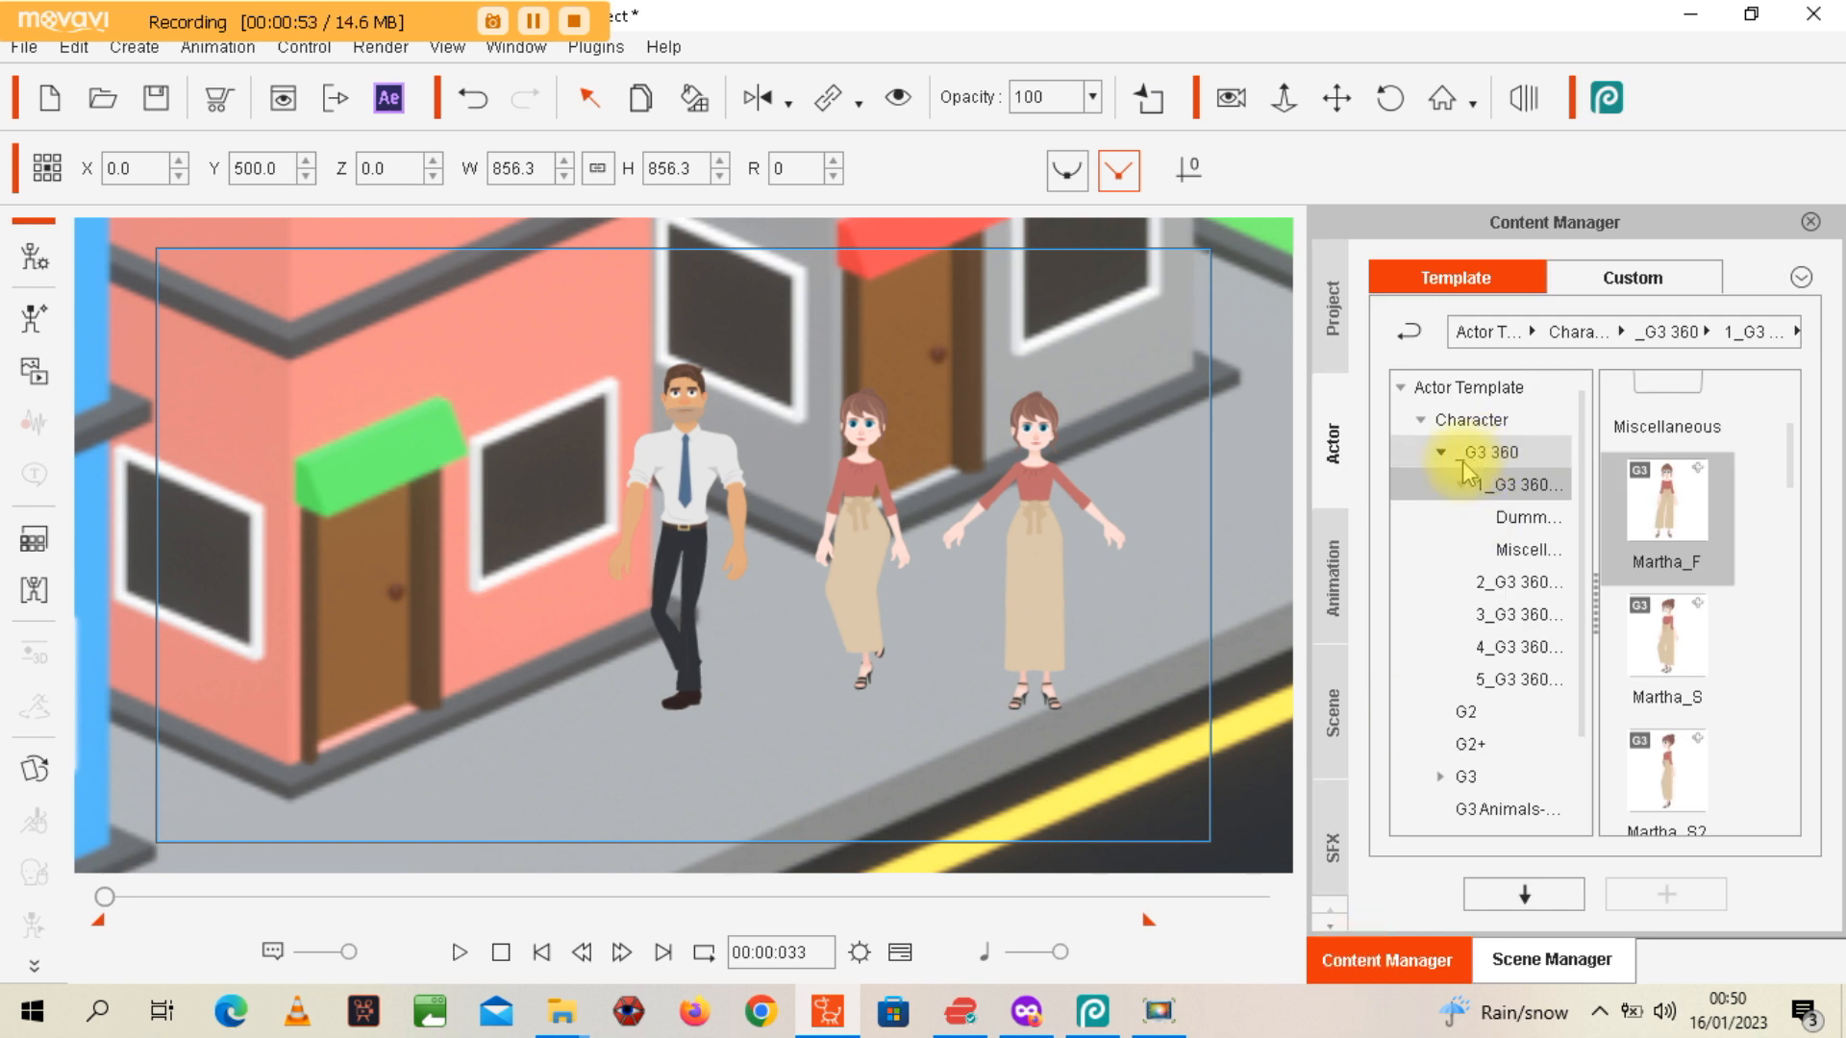
left_click(1694, 543)
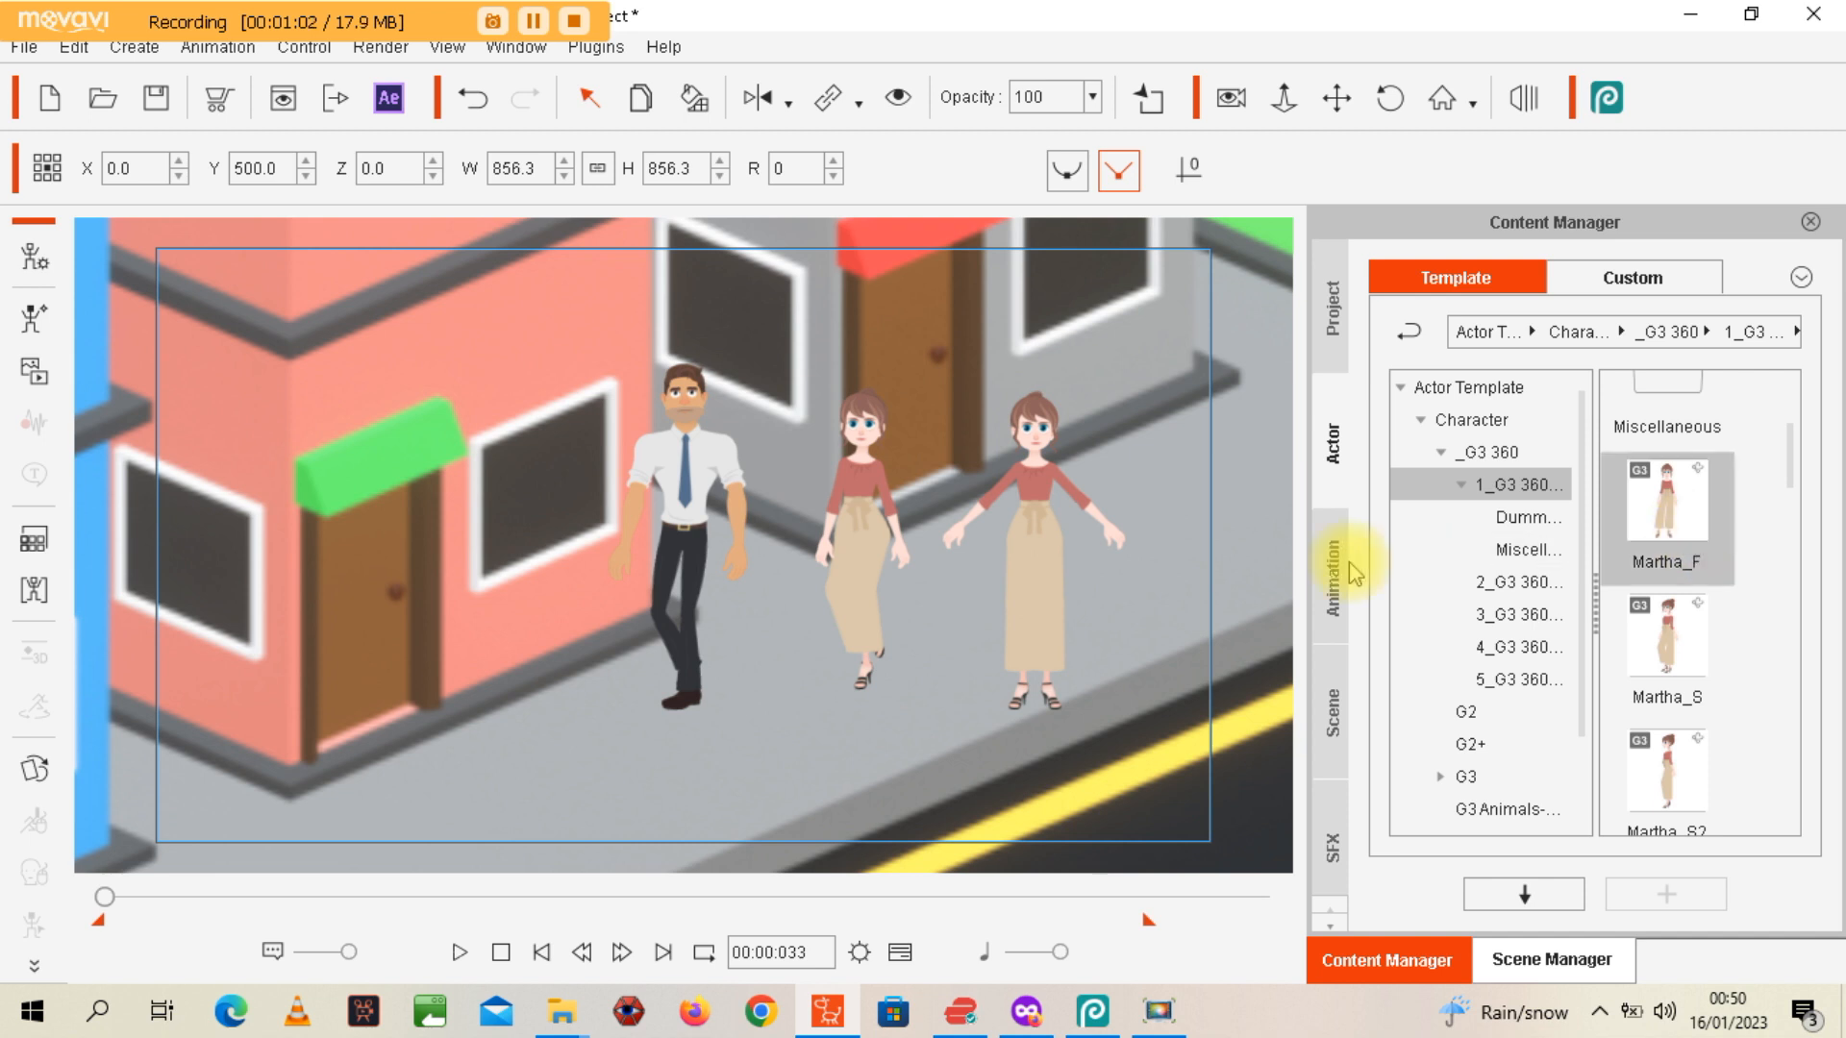
left_click(1051, 576)
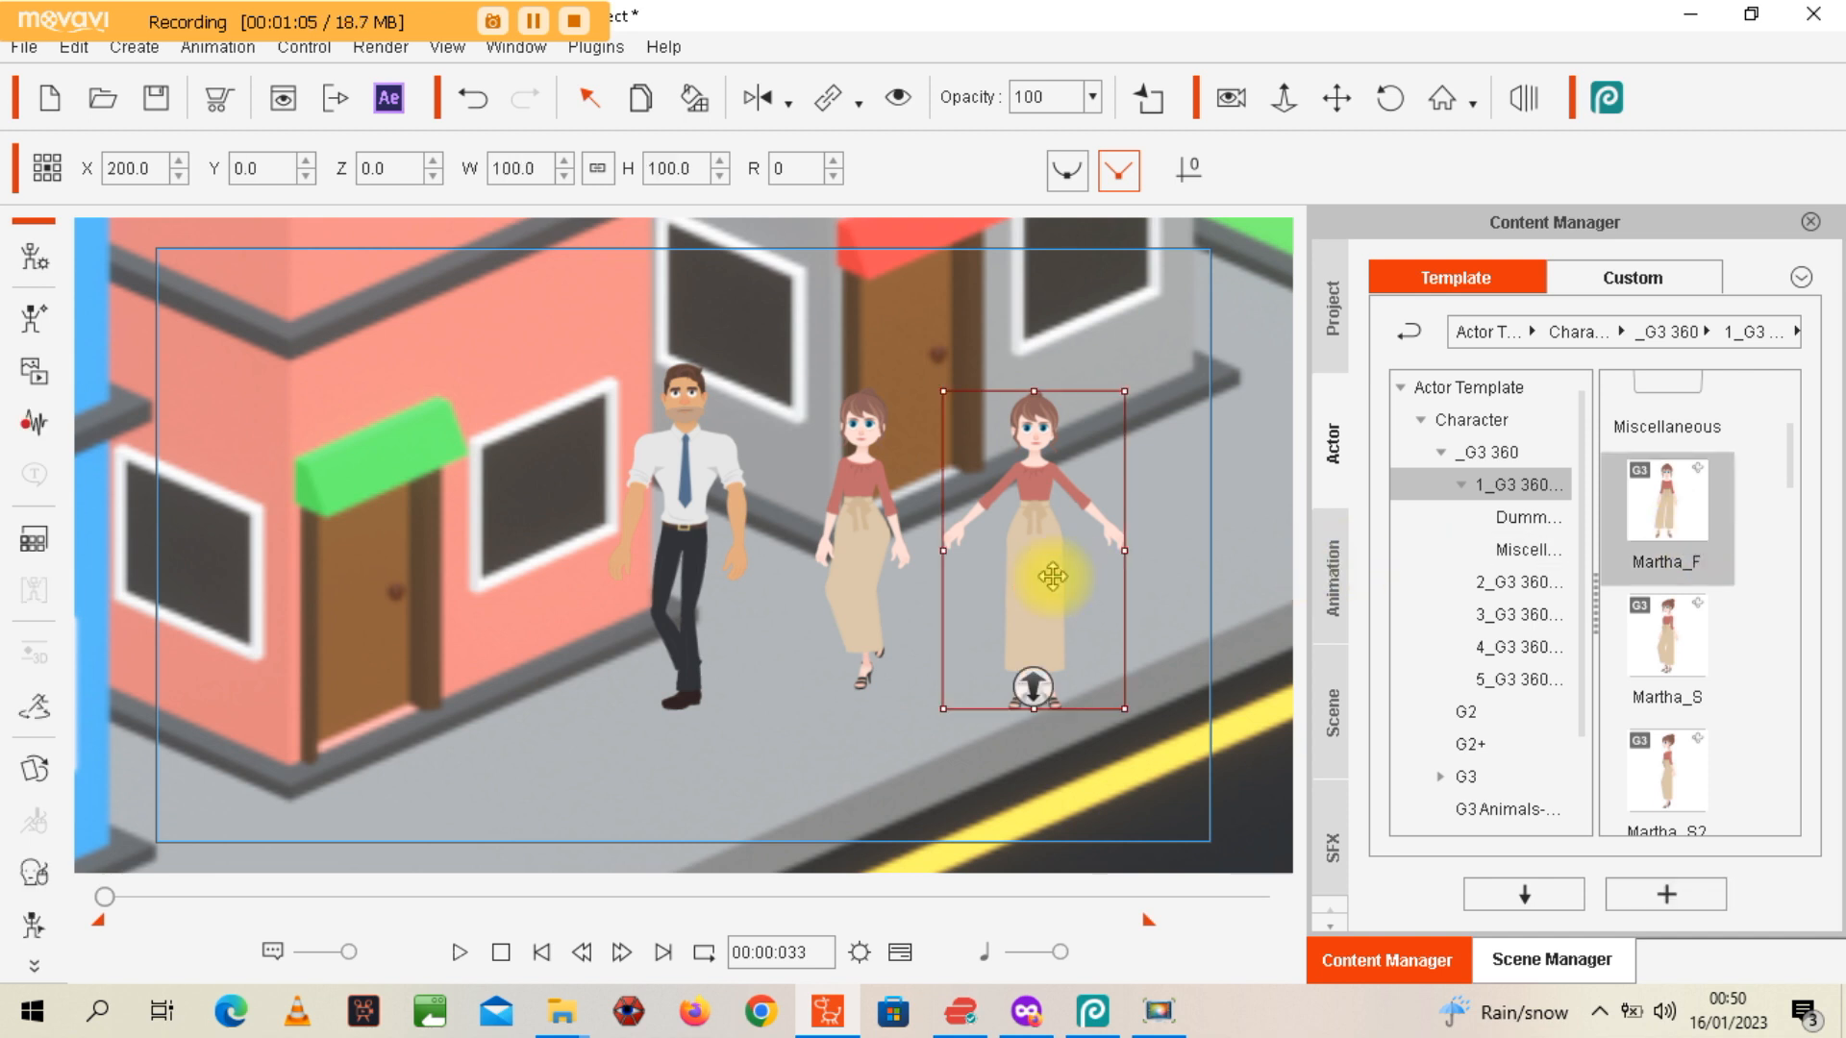
left_click(1333, 586)
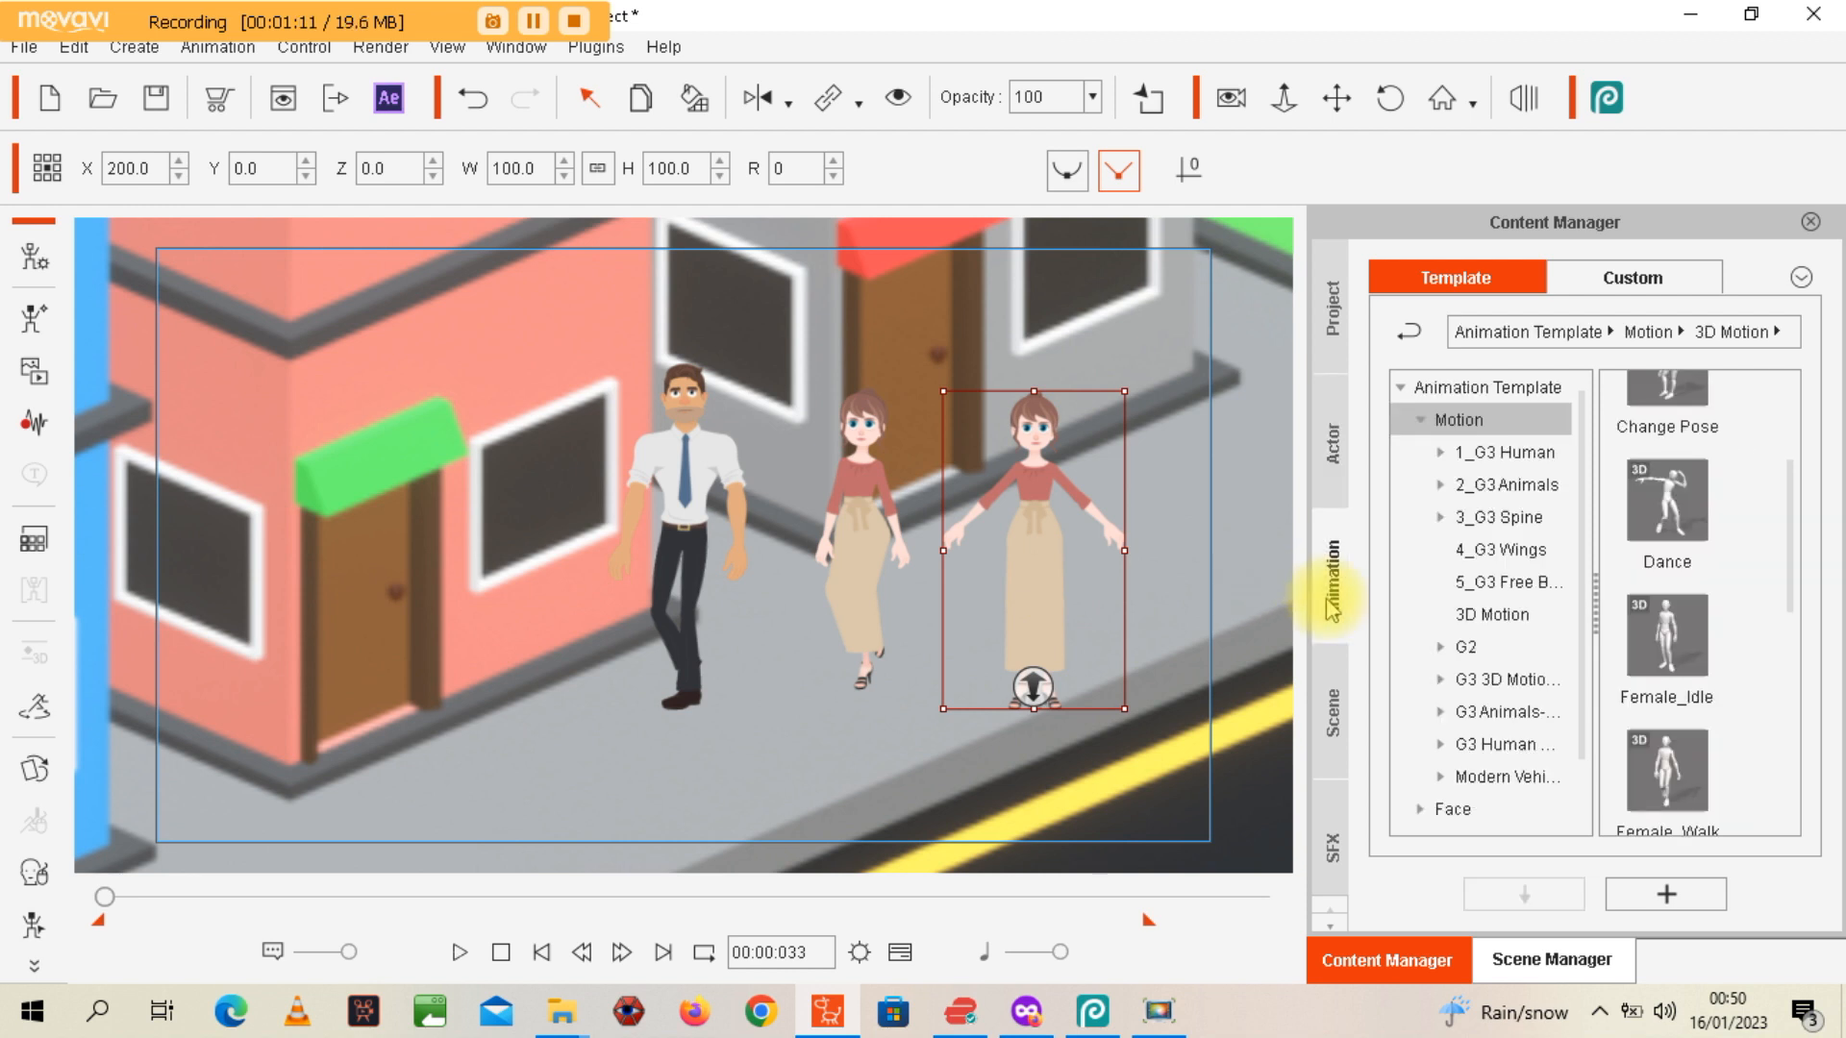
left_click(1439, 453)
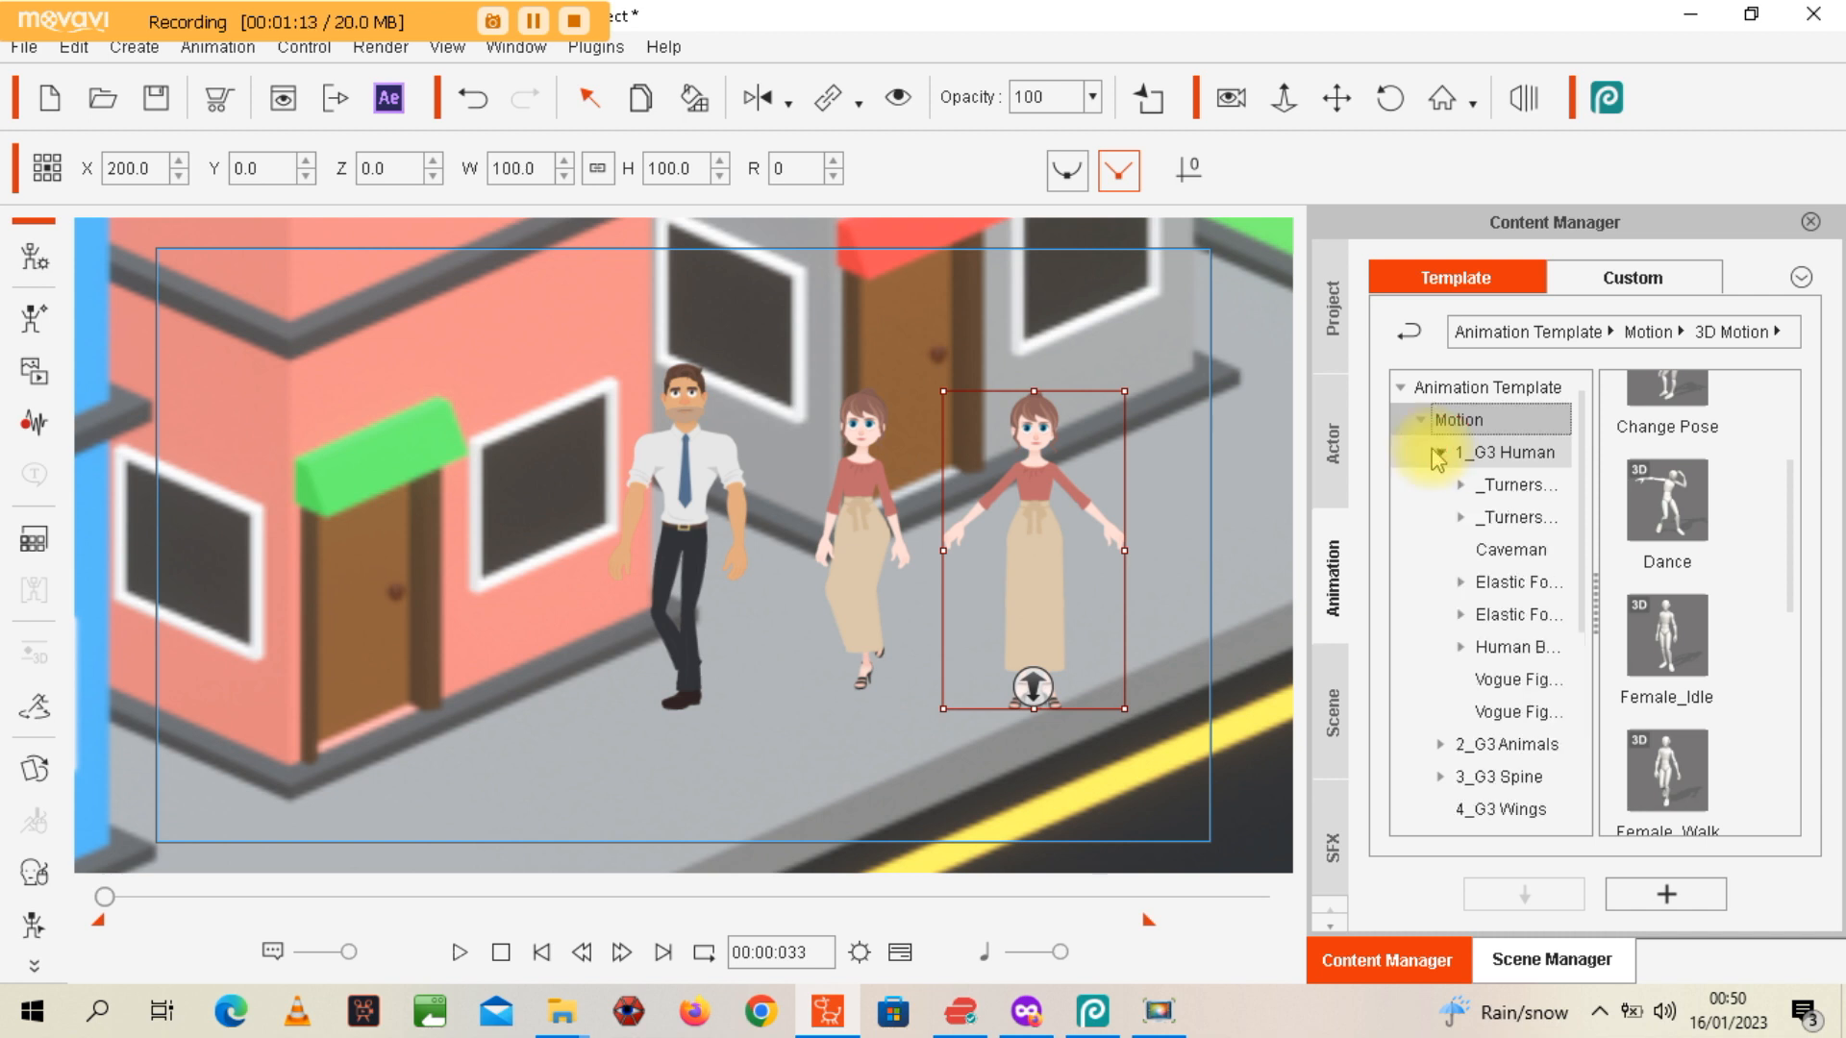
scroll(1586, 596, "down", 1)
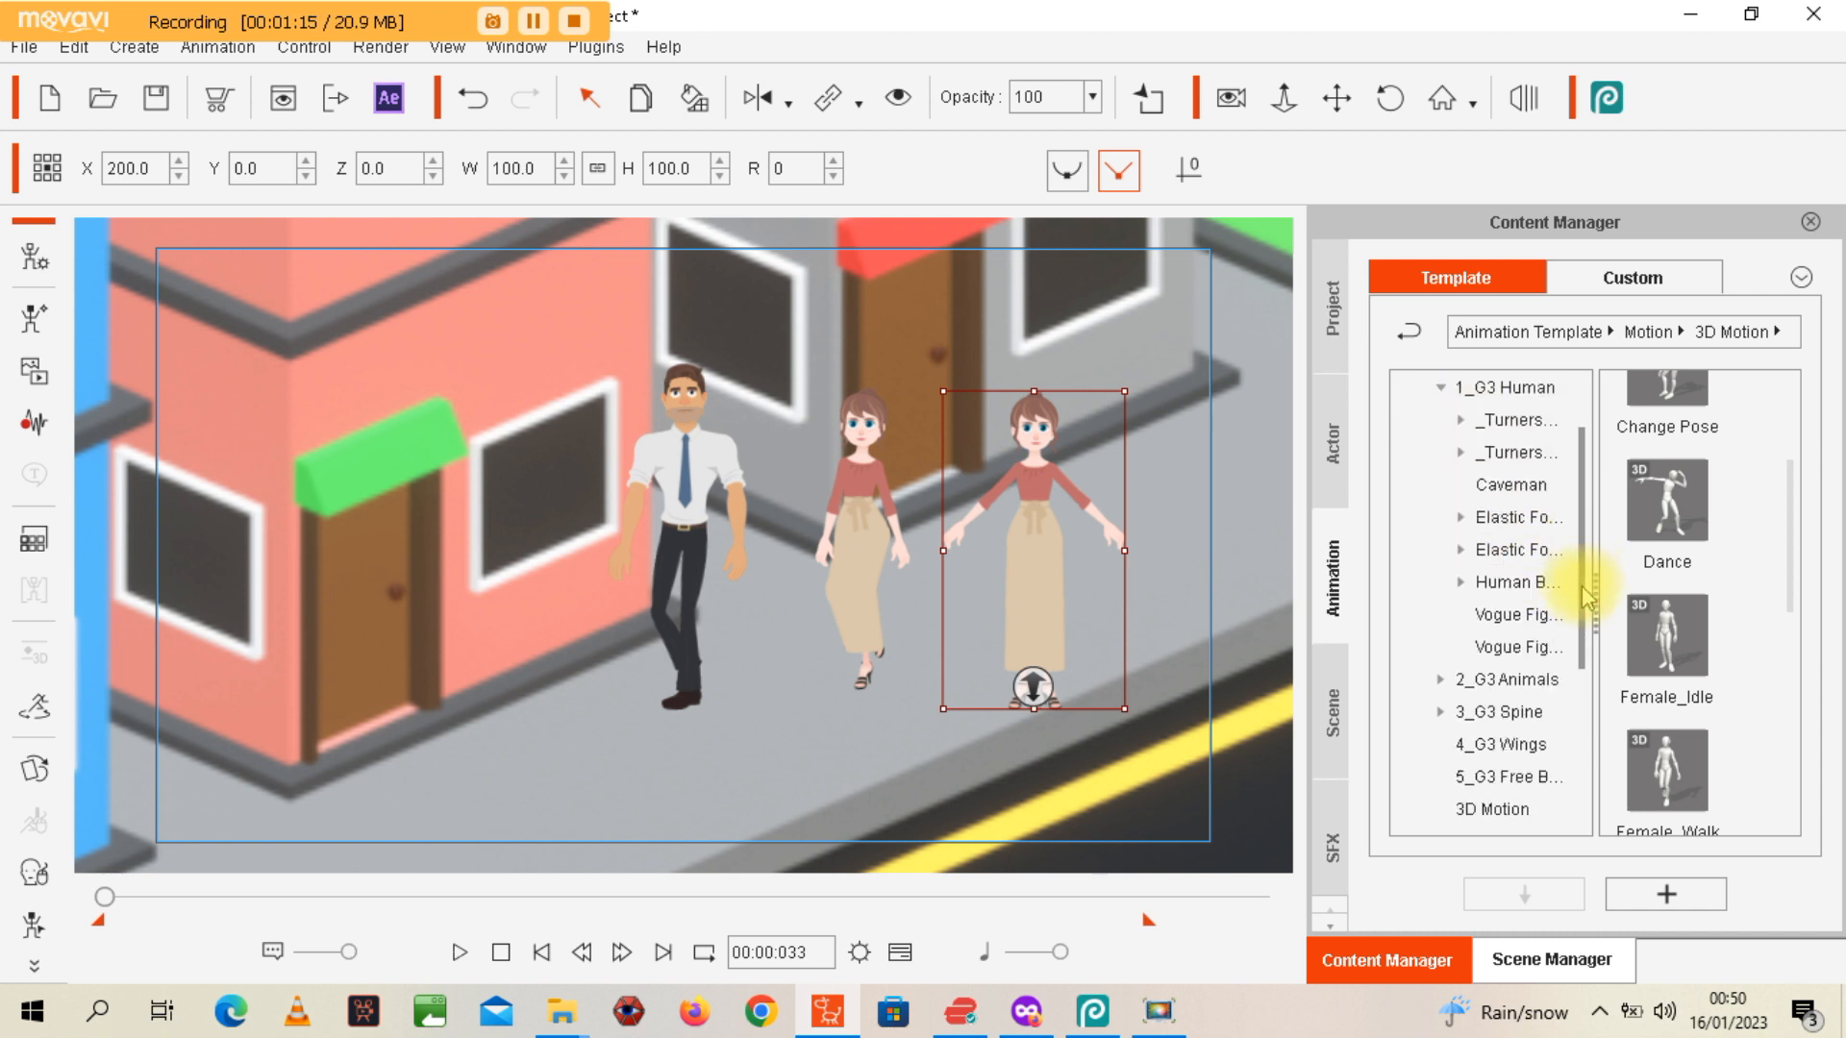
scroll(1586, 596, "down", 2)
left_click(1477, 681)
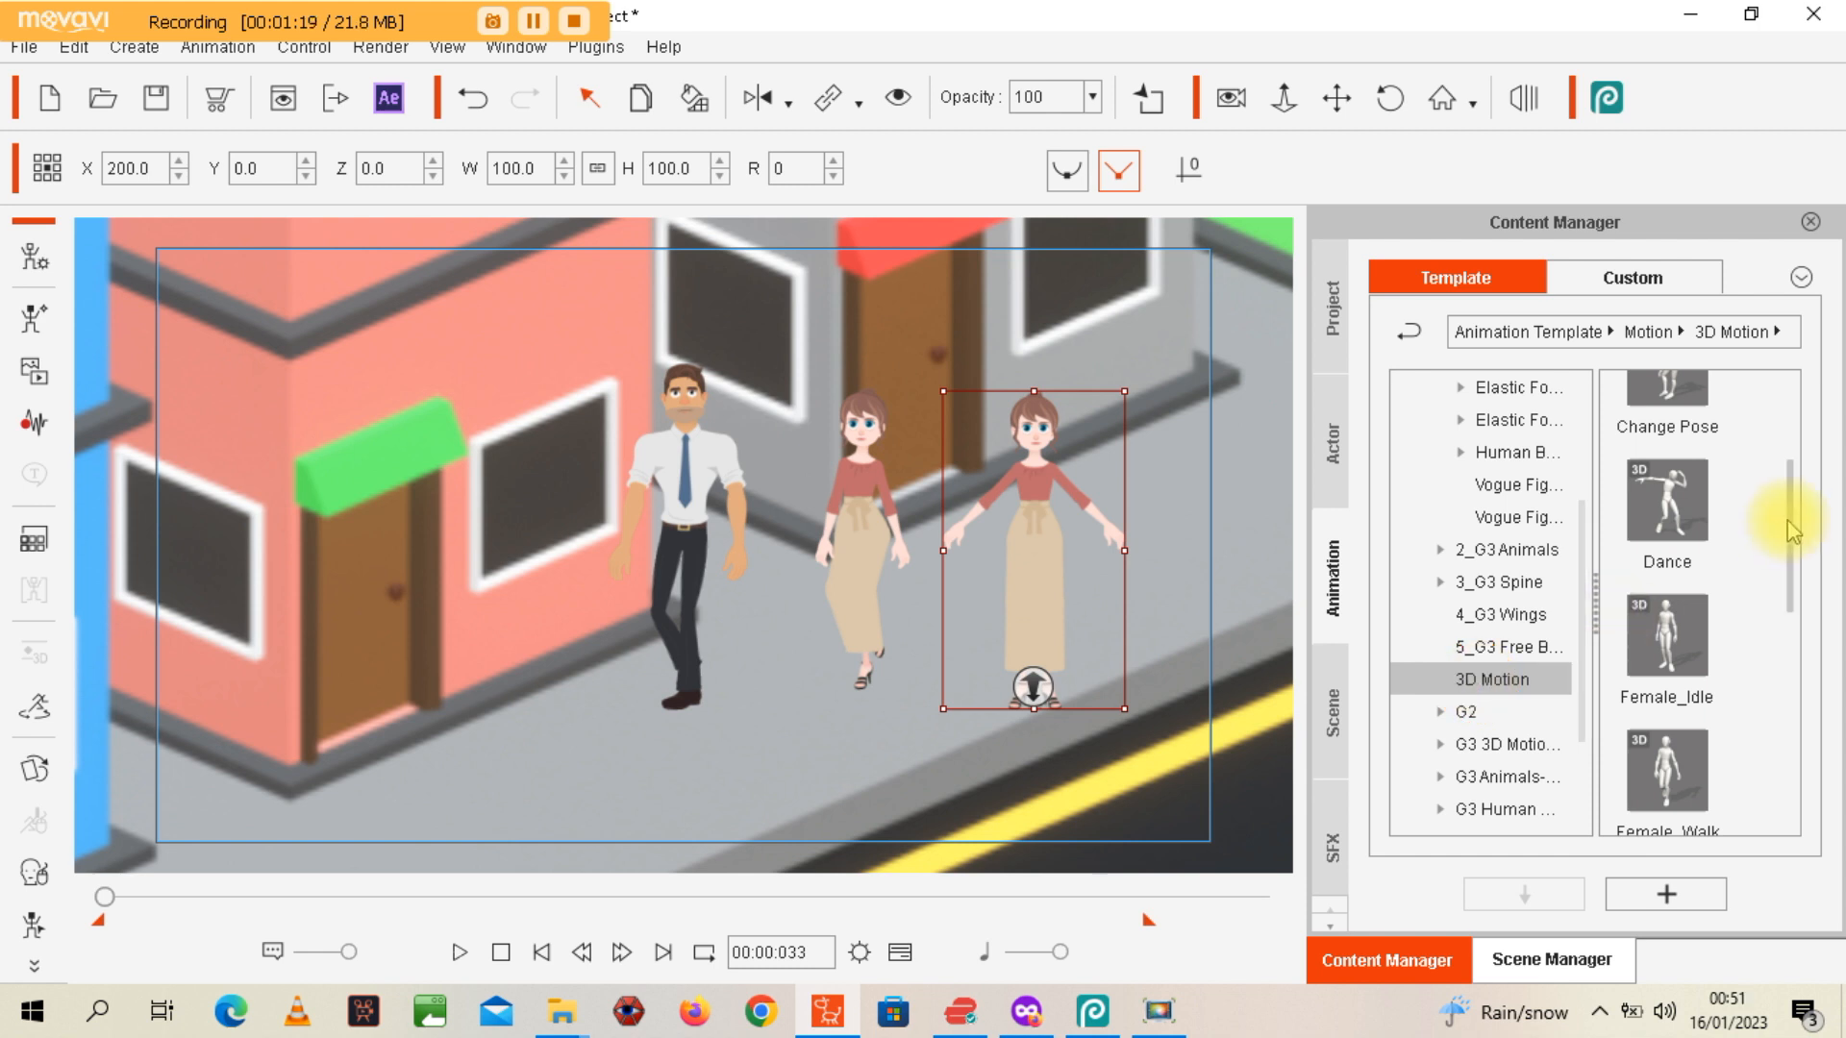
left_click_drag(1788, 516, 1794, 603)
left_click(1672, 588)
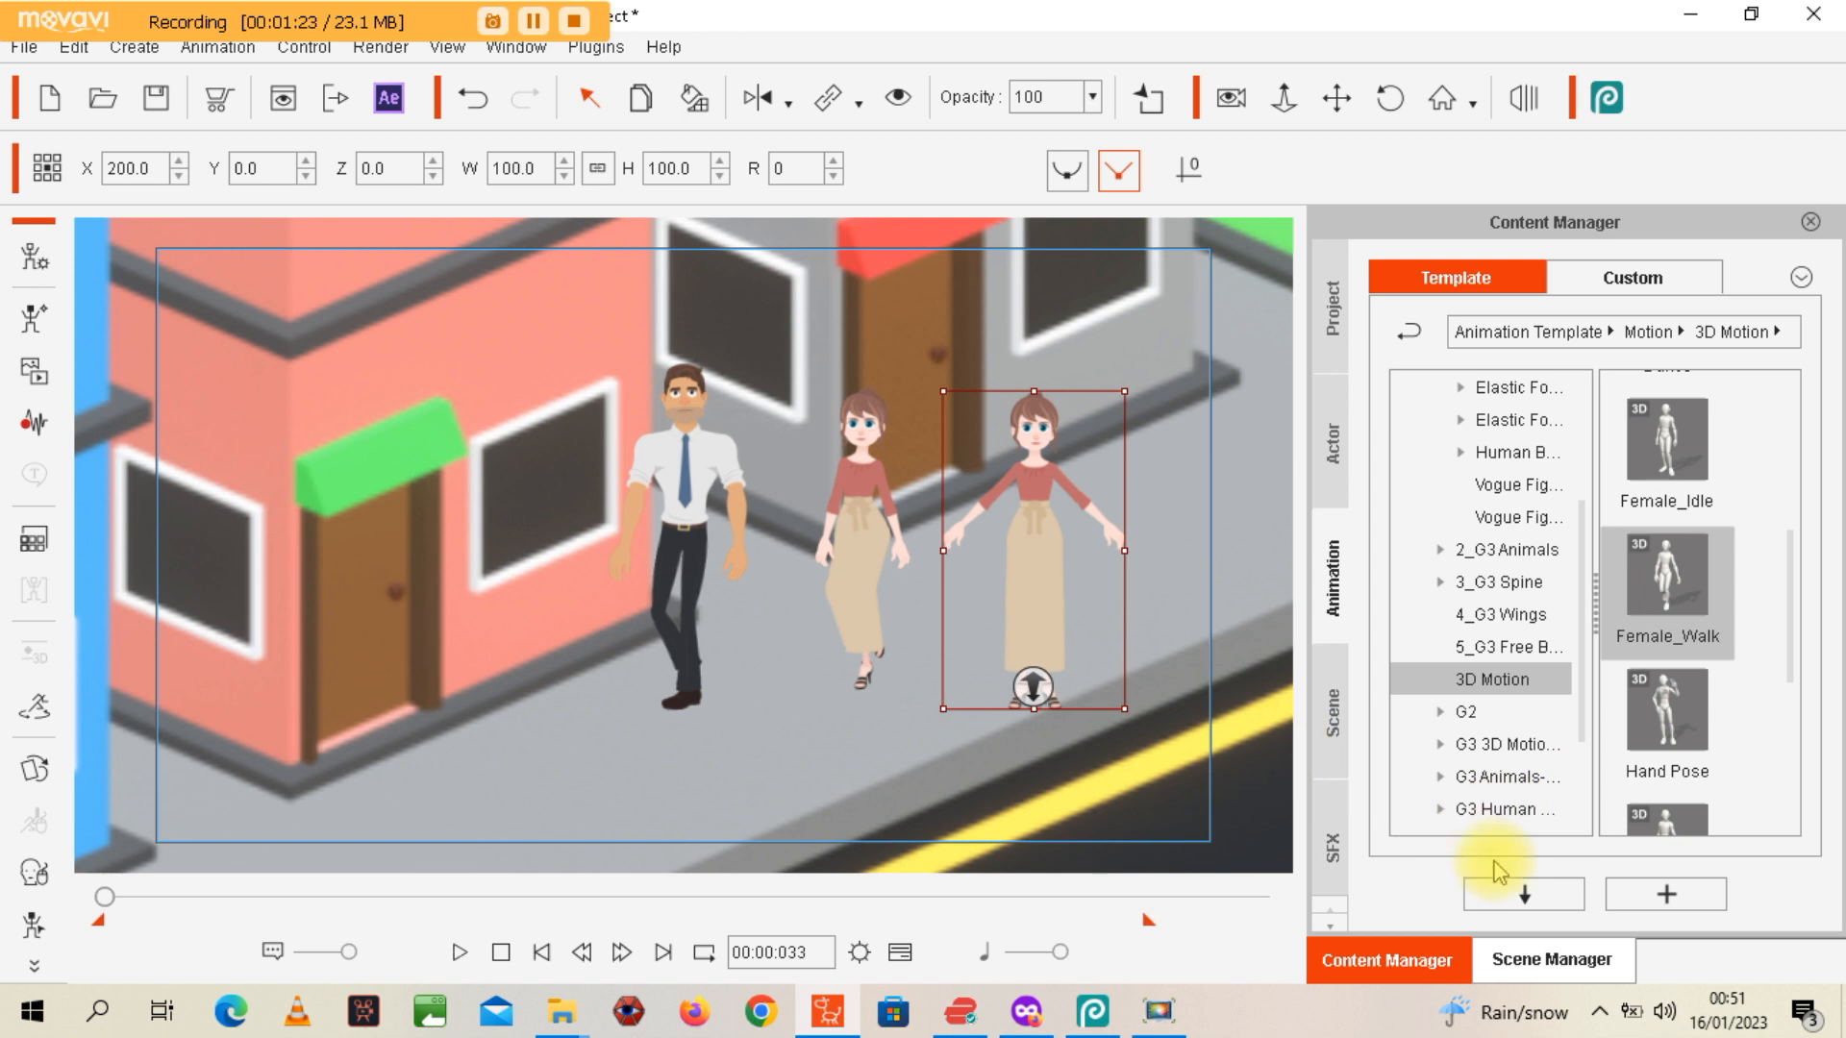
left_click(1524, 894)
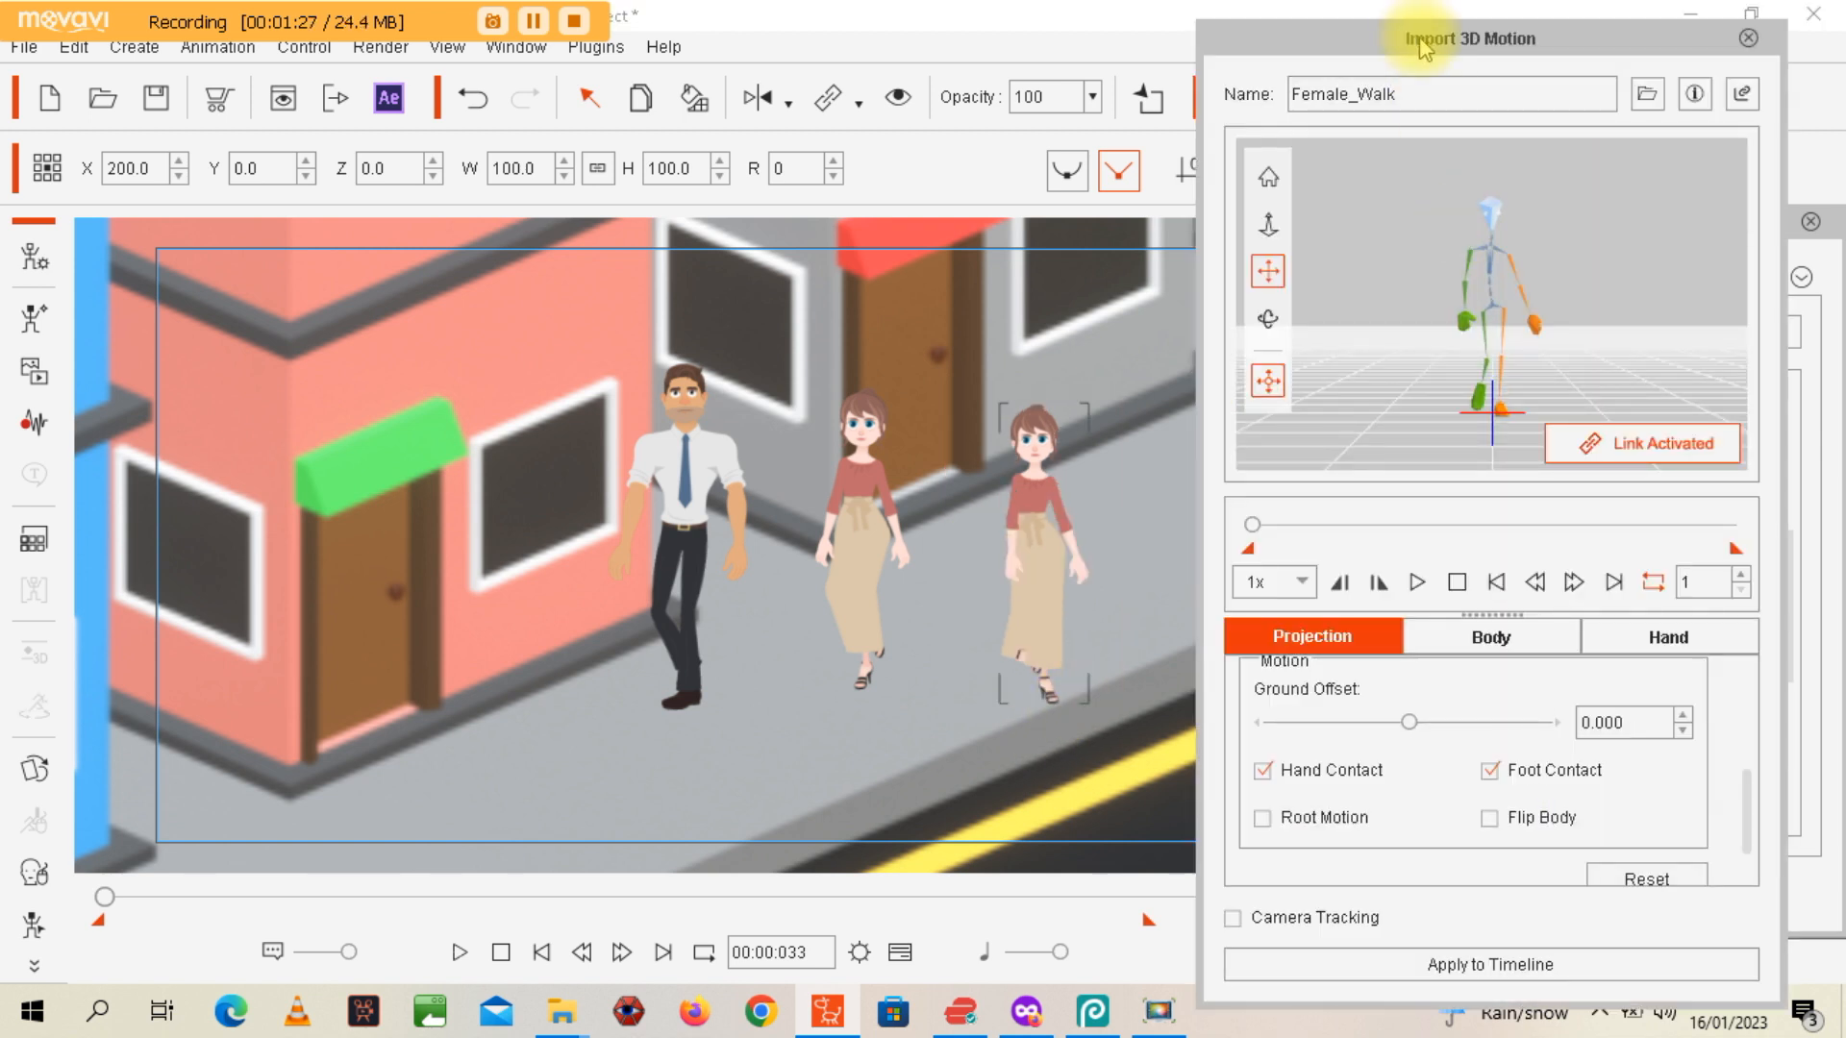
Set the Female_Walk motion's Camera Projection angle to -28
left_click_drag(1394, 40, 1460, 37)
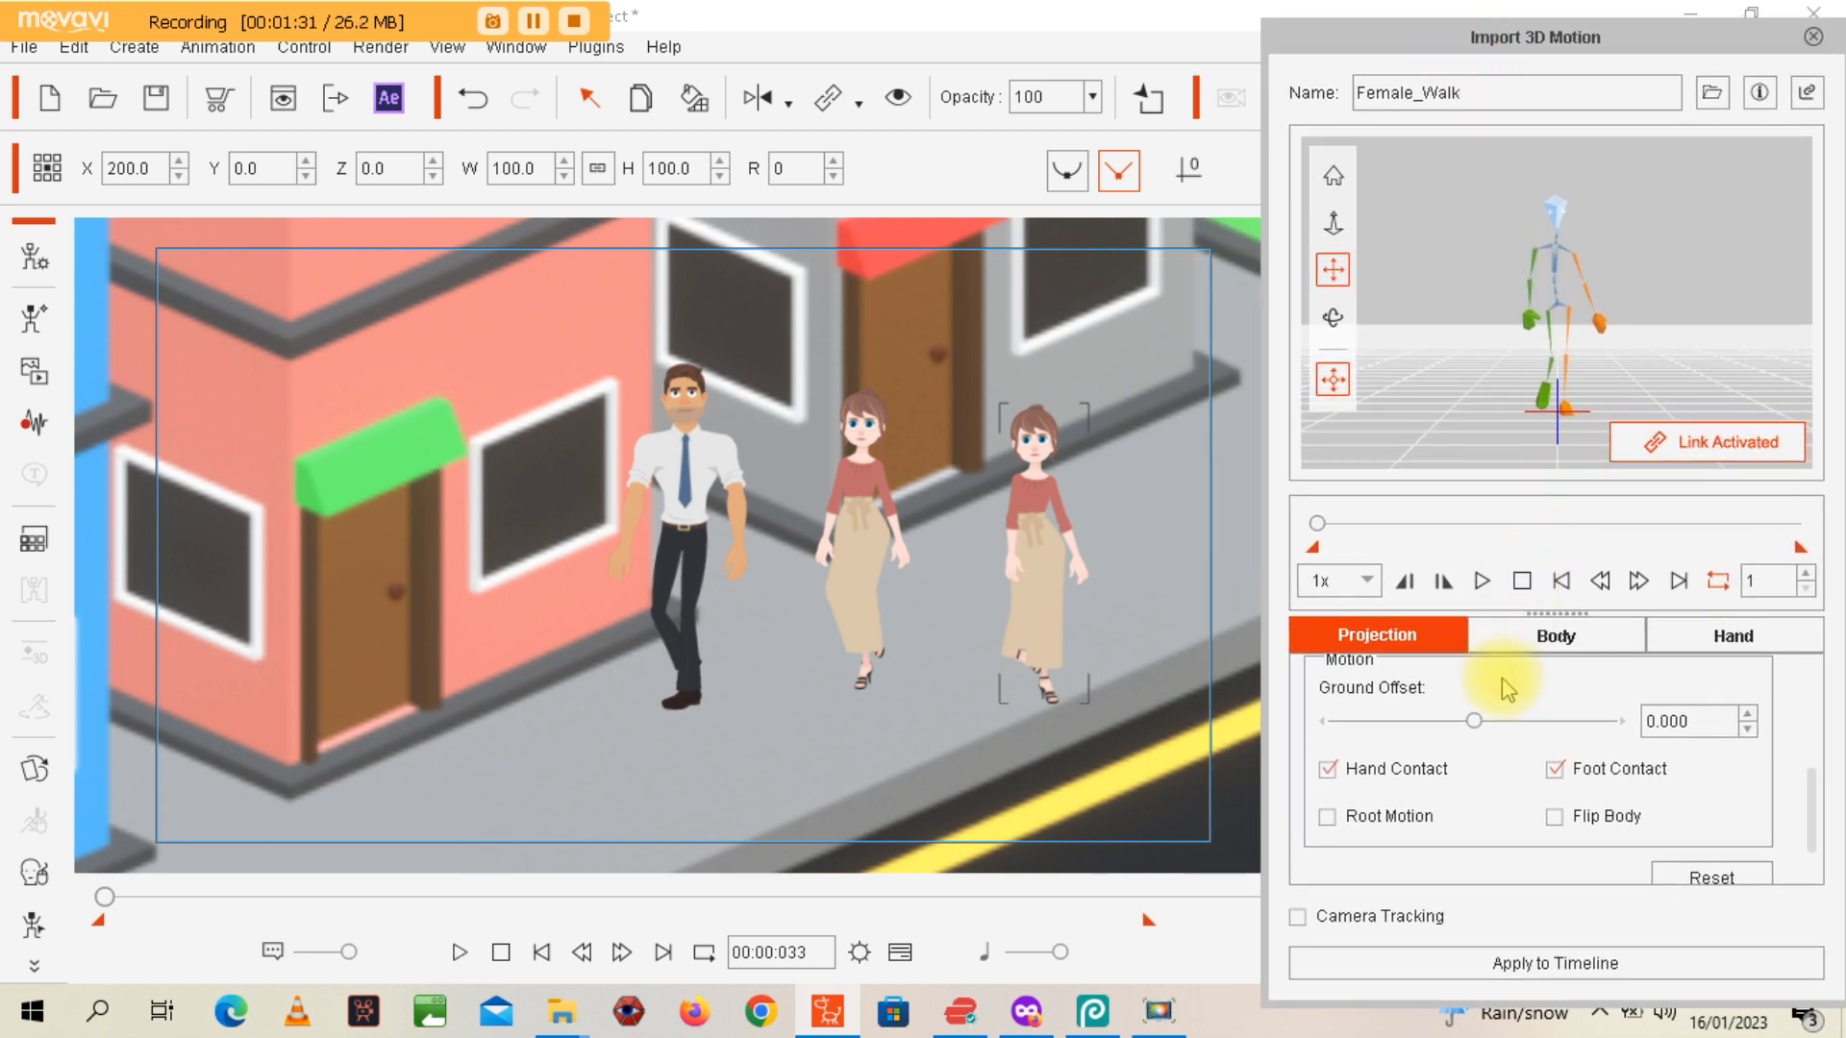
left_click_drag(1812, 791, 1814, 711)
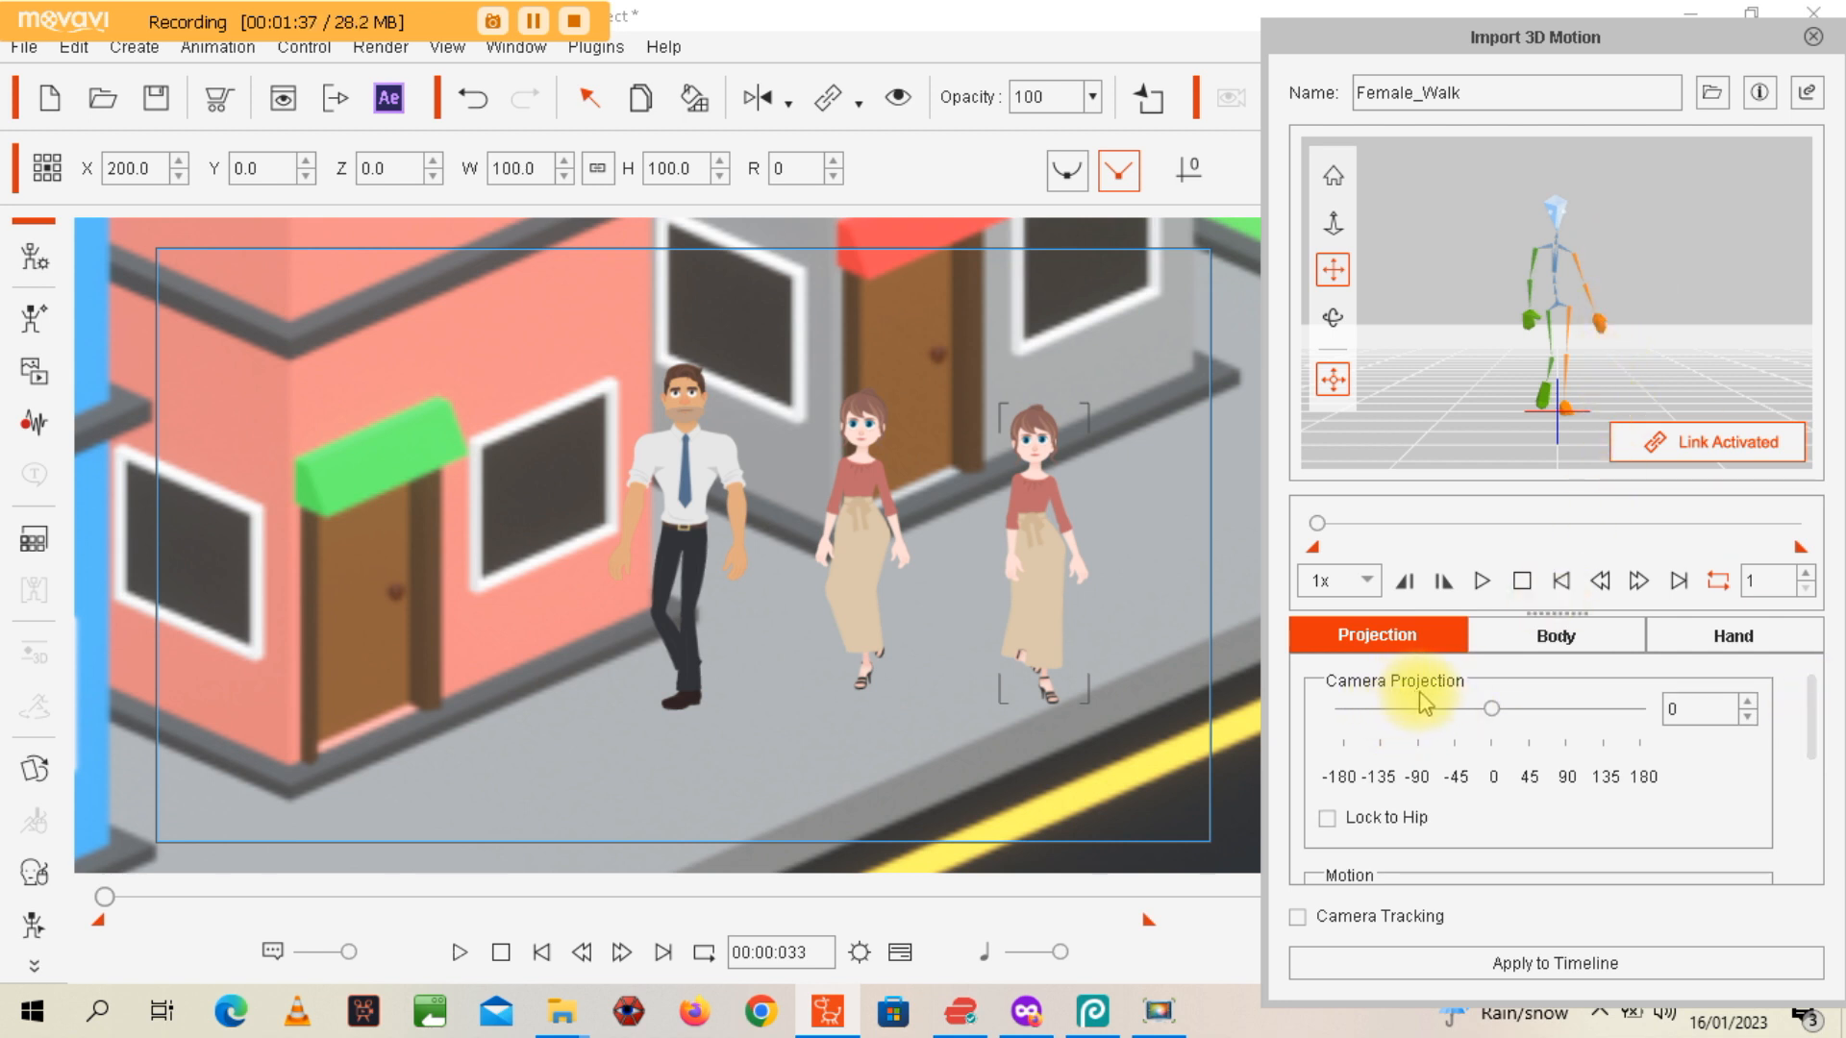
left_click(1491, 711)
mouse_move(1491, 711)
left_mouse_down()
mouse_move(1437, 717)
mouse_move(1463, 718)
left_mouse_up()
left_click(1694, 709)
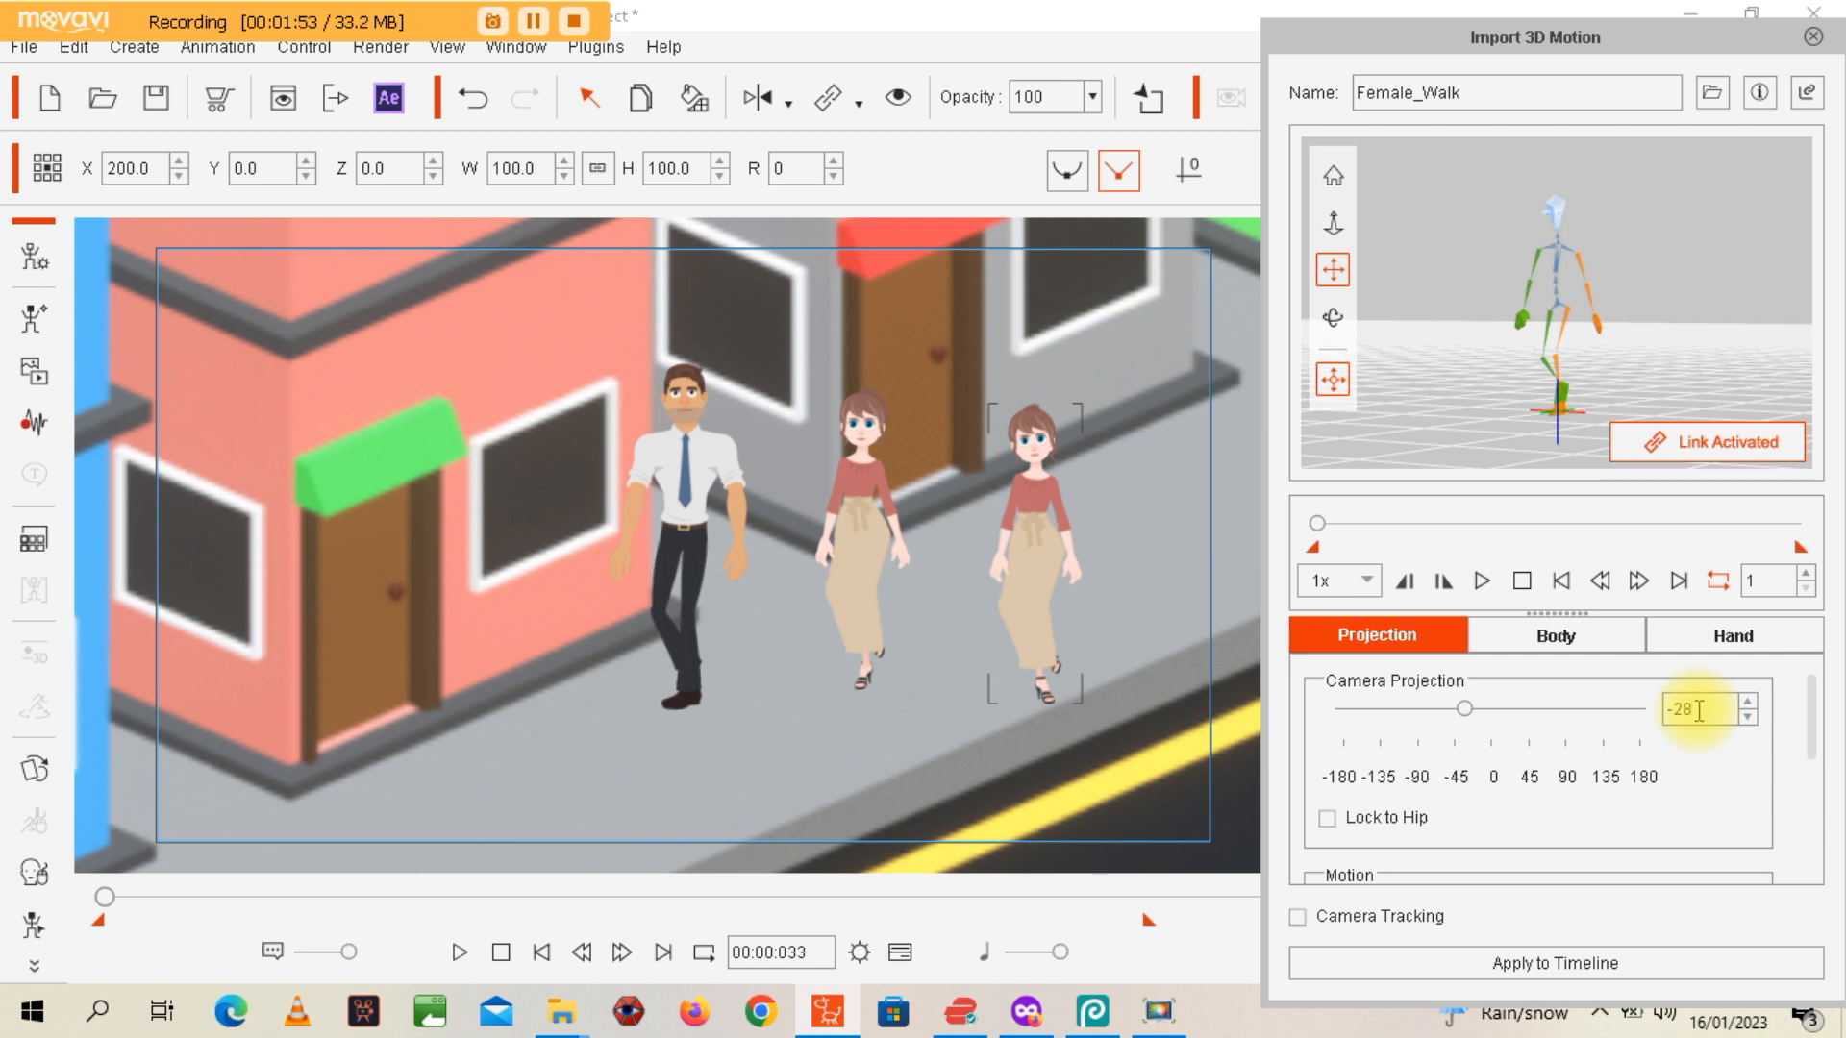
key("Return")
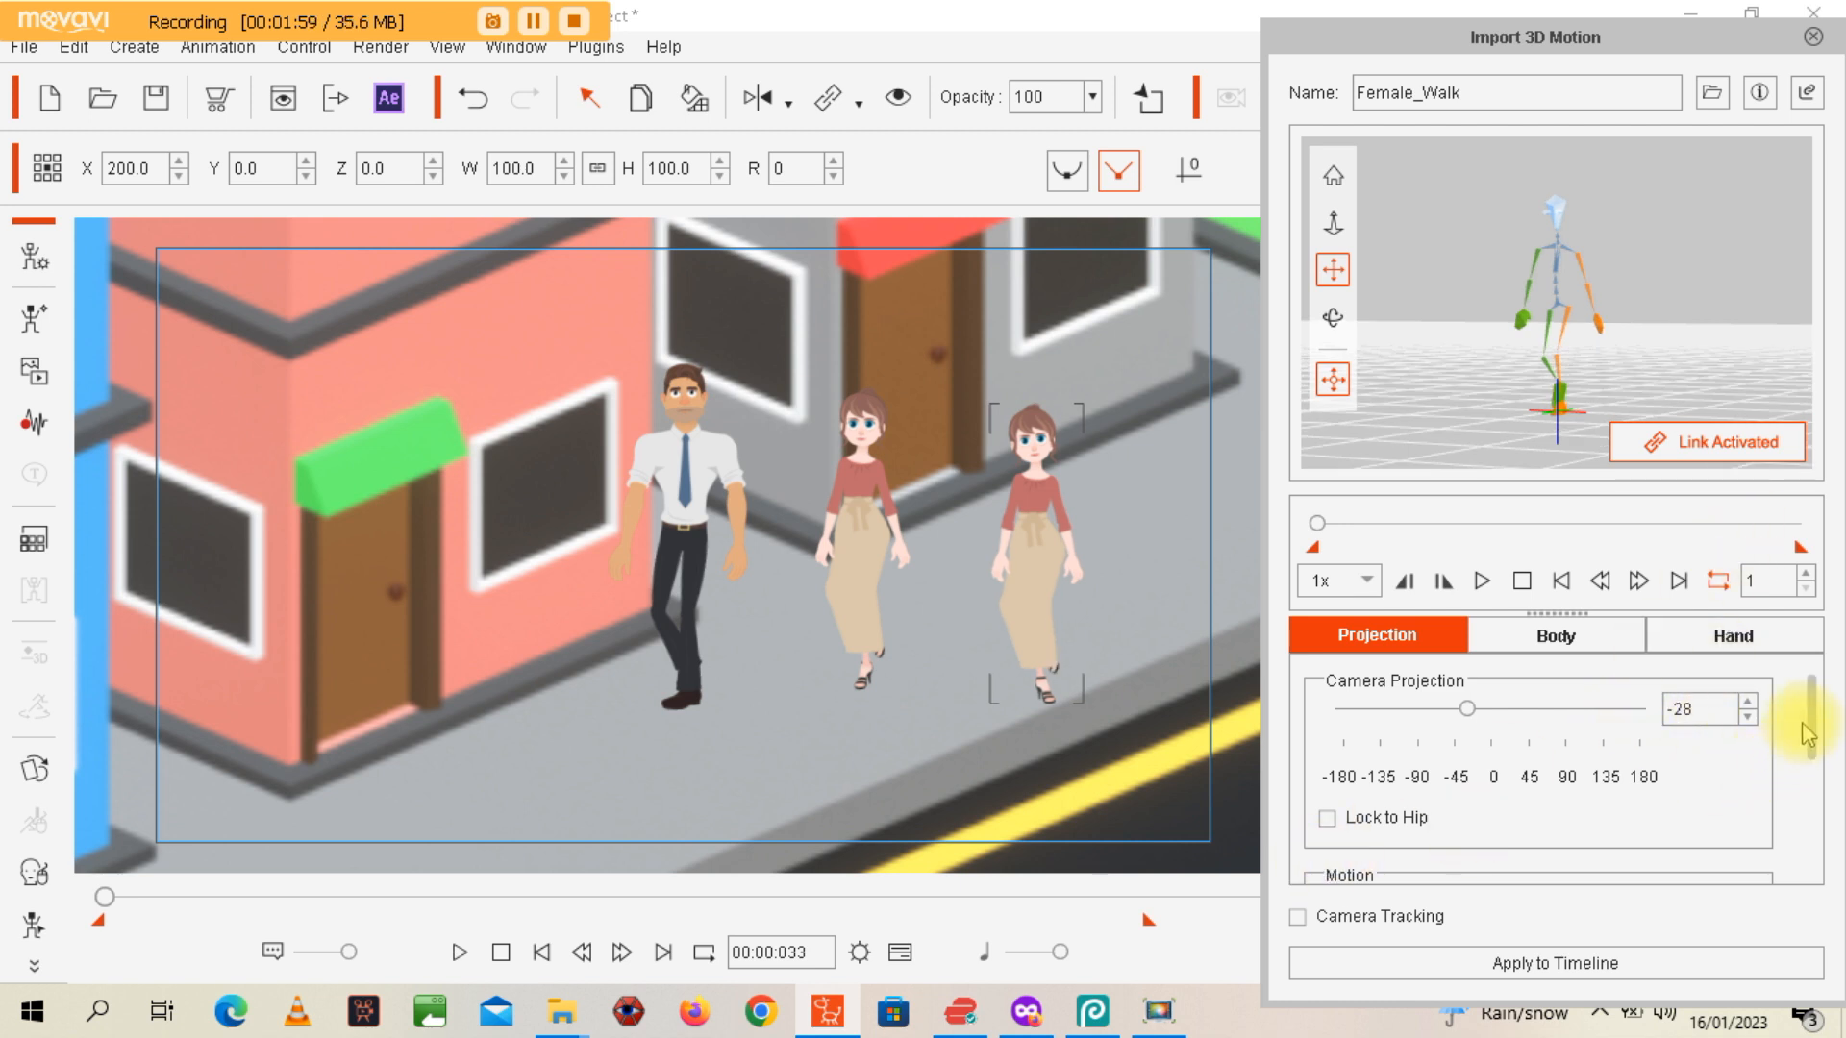
Enable Root Motion for Female_Walk and apply the motion to the timeline
left_click_drag(1804, 717, 1783, 805)
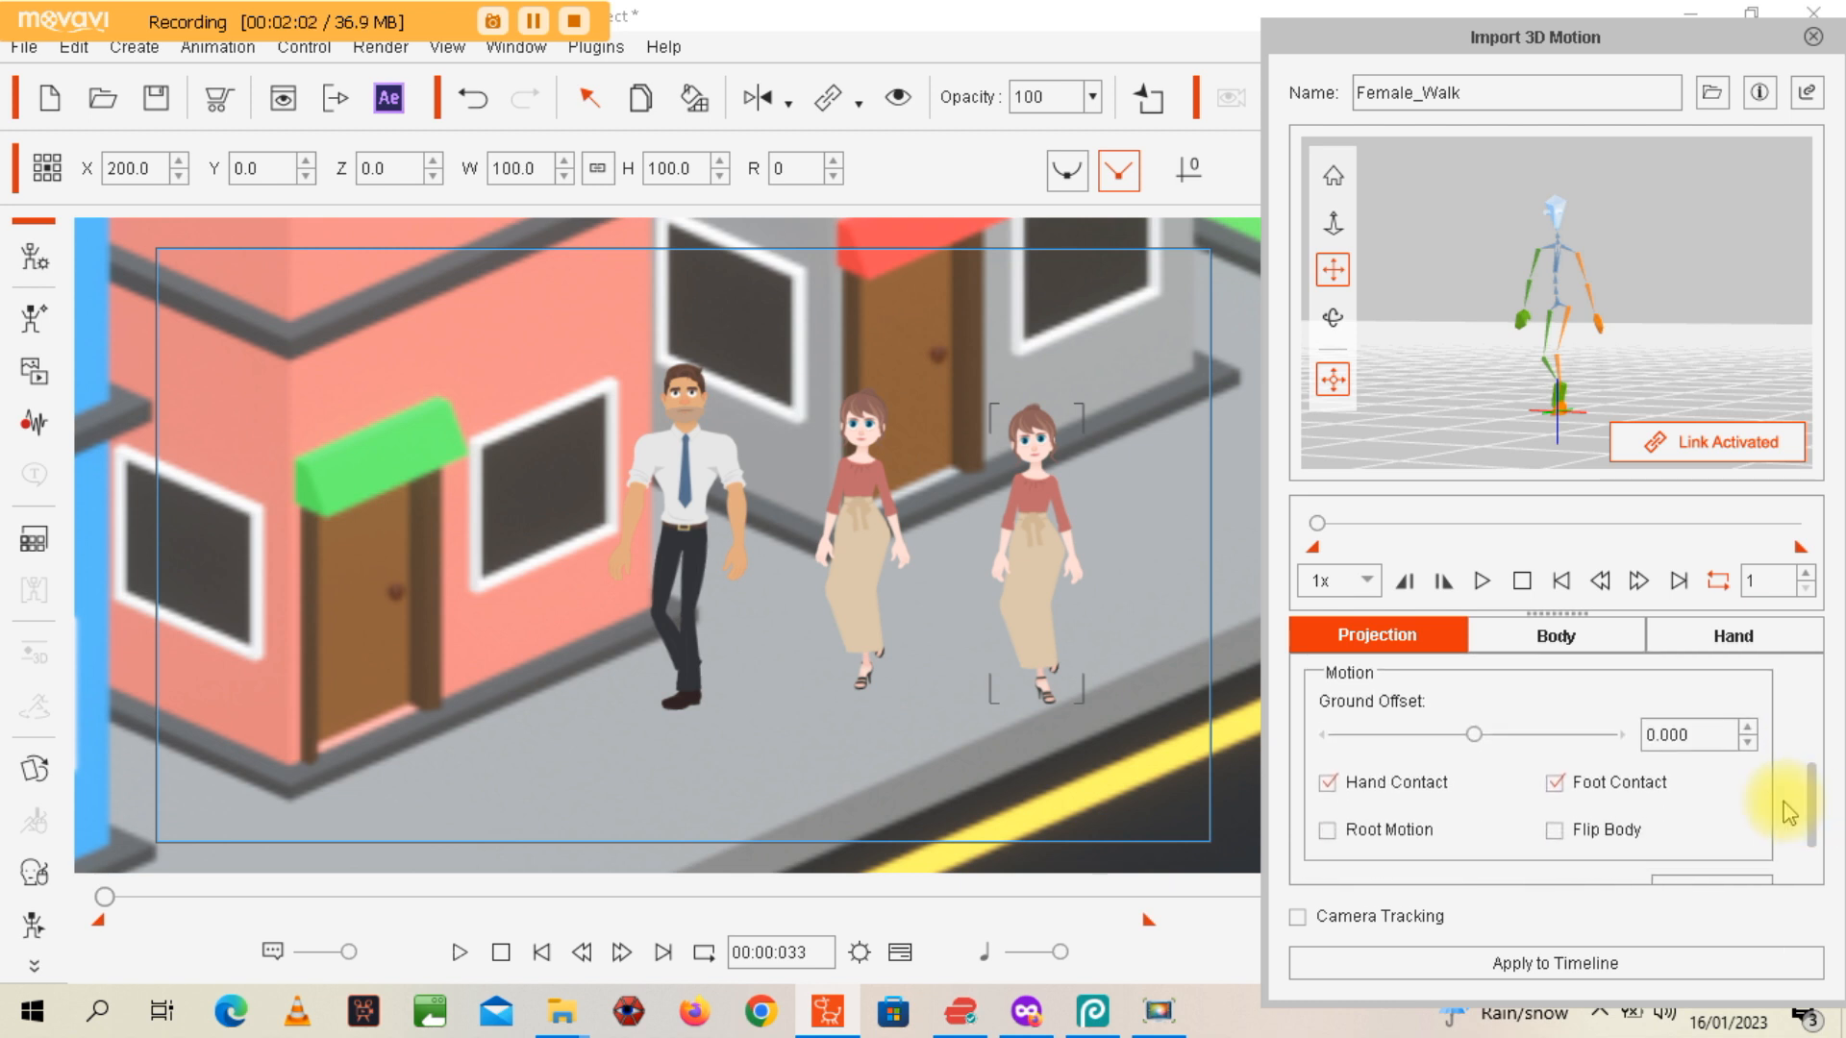
left_click(1330, 834)
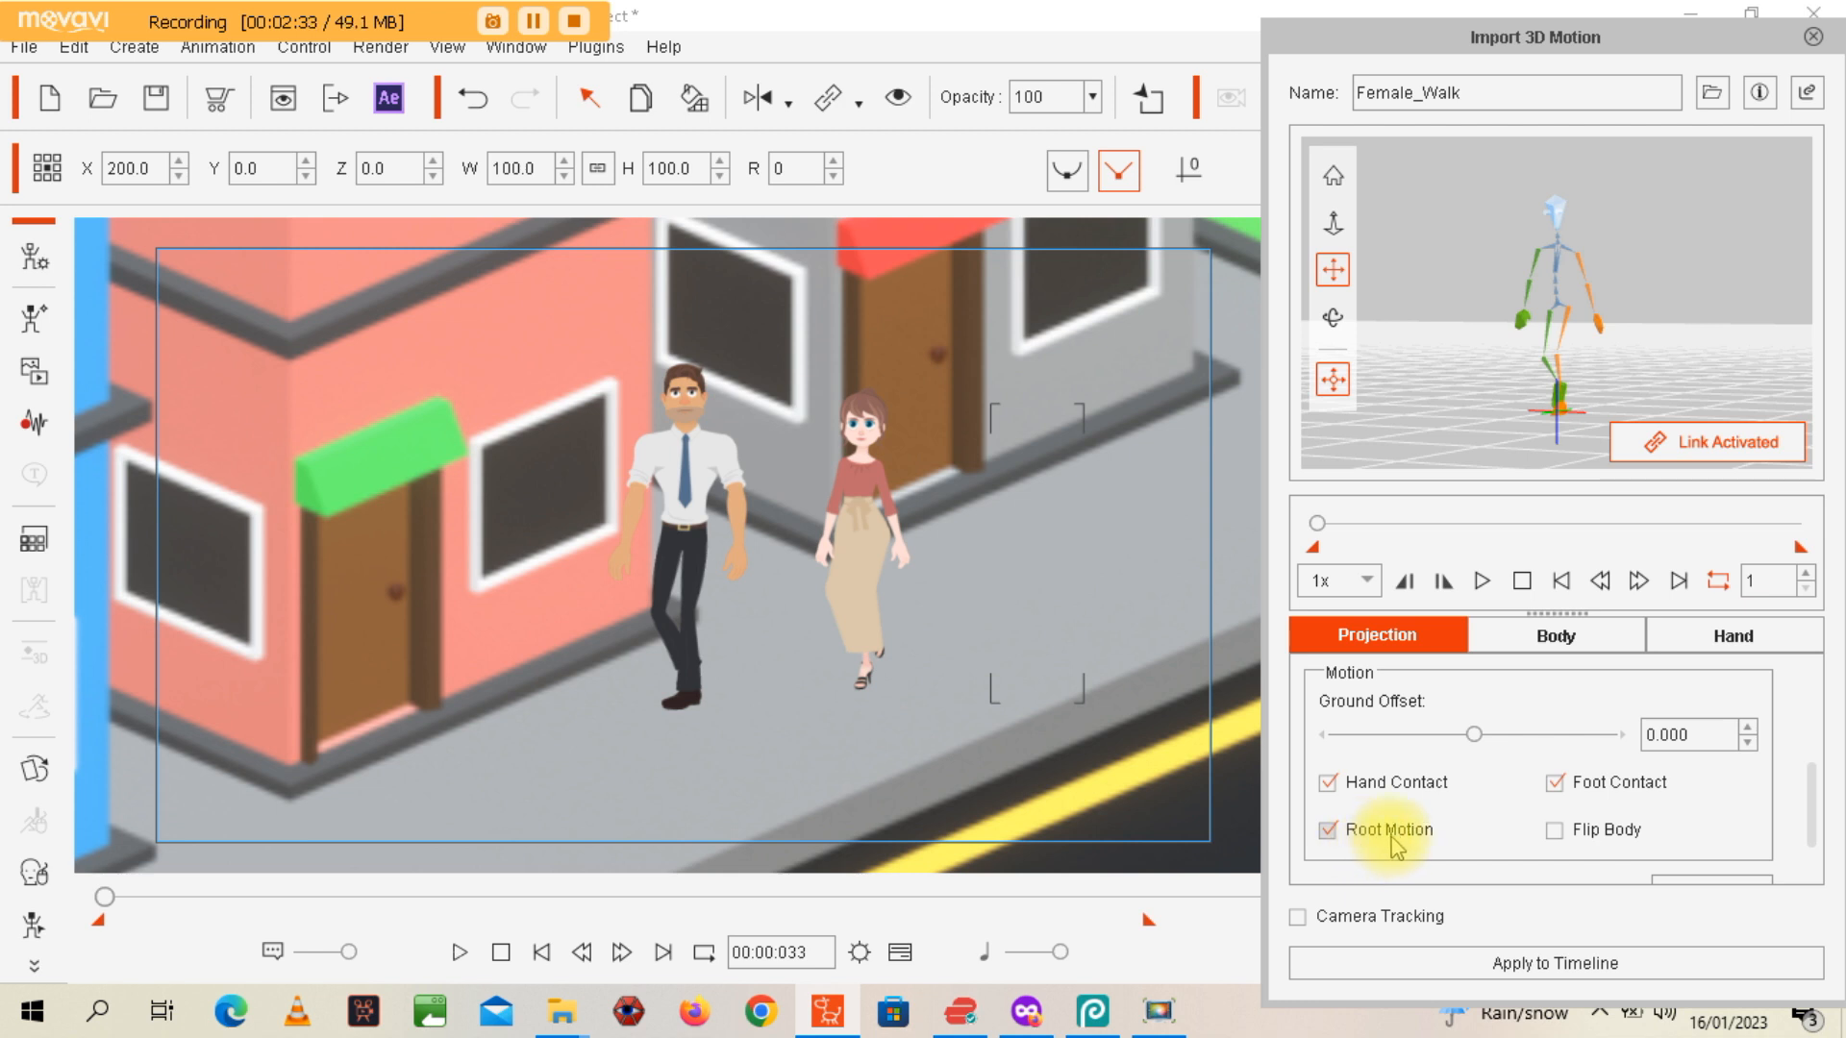
left_click(1472, 964)
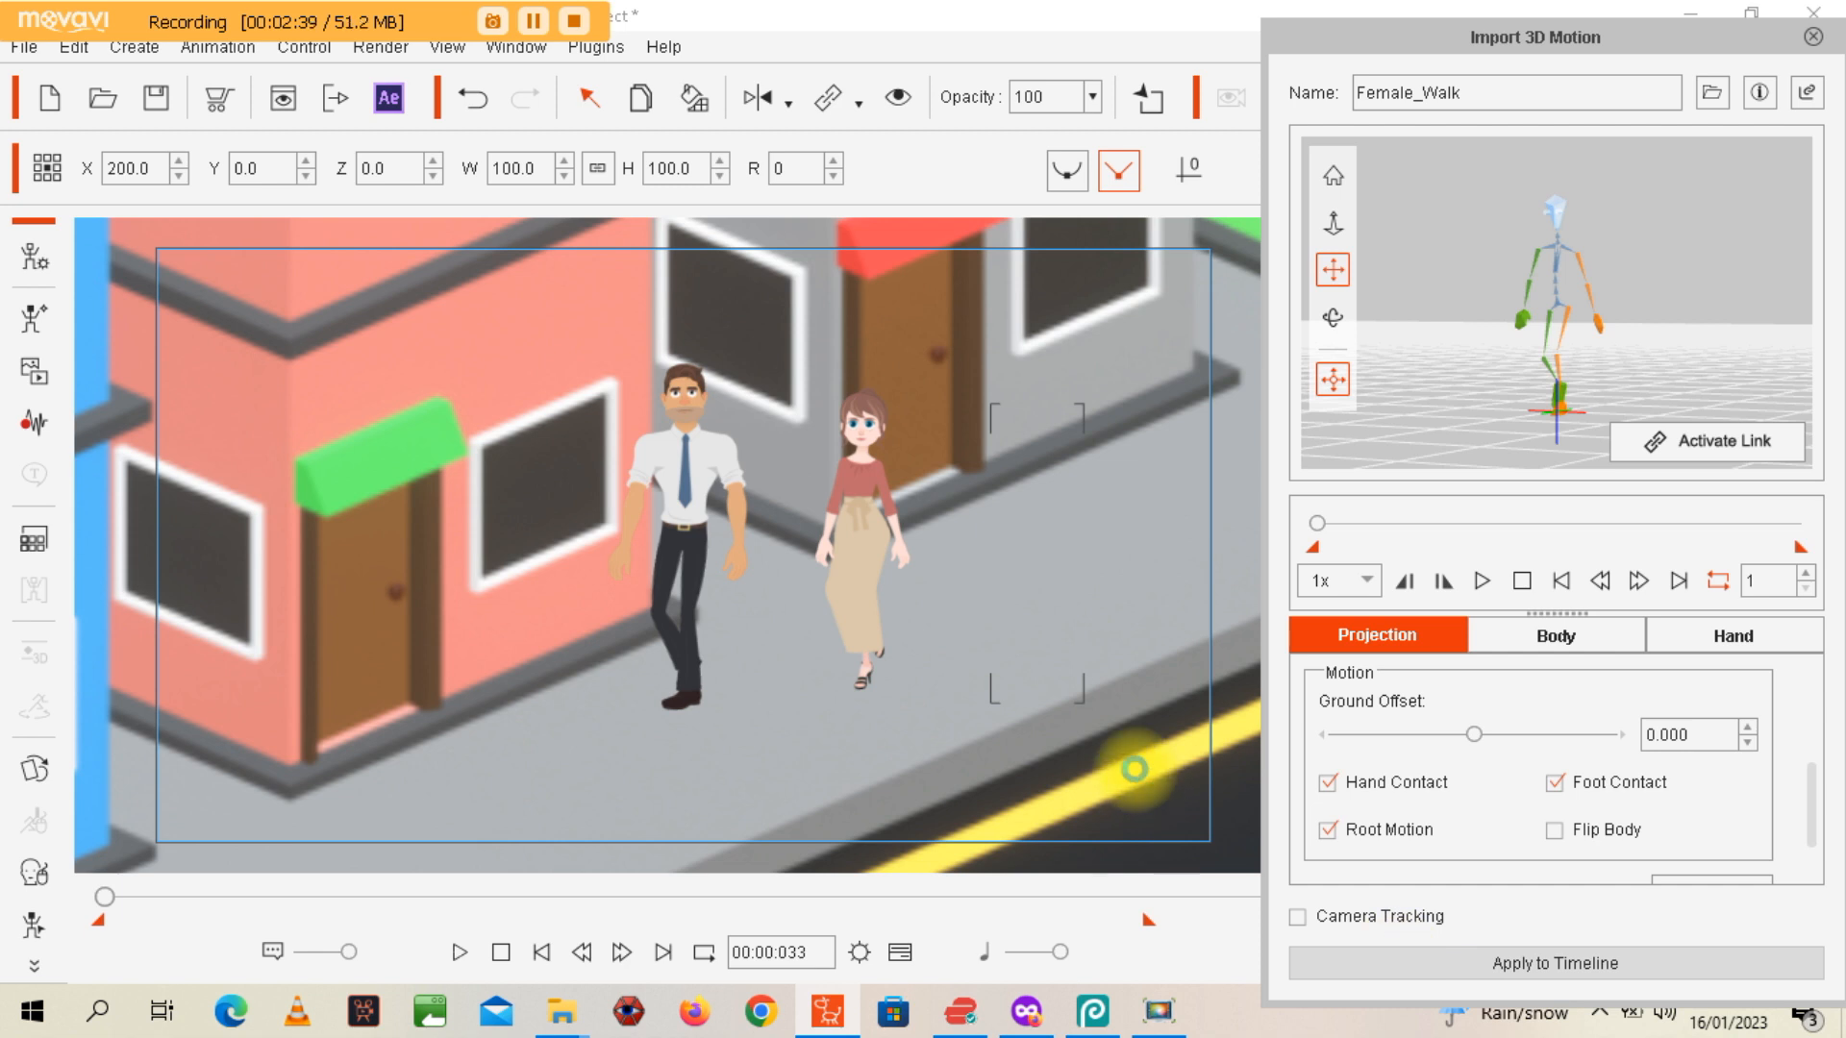
Play the start of the scene to check the applied walk, then return to the first frame
key("space")
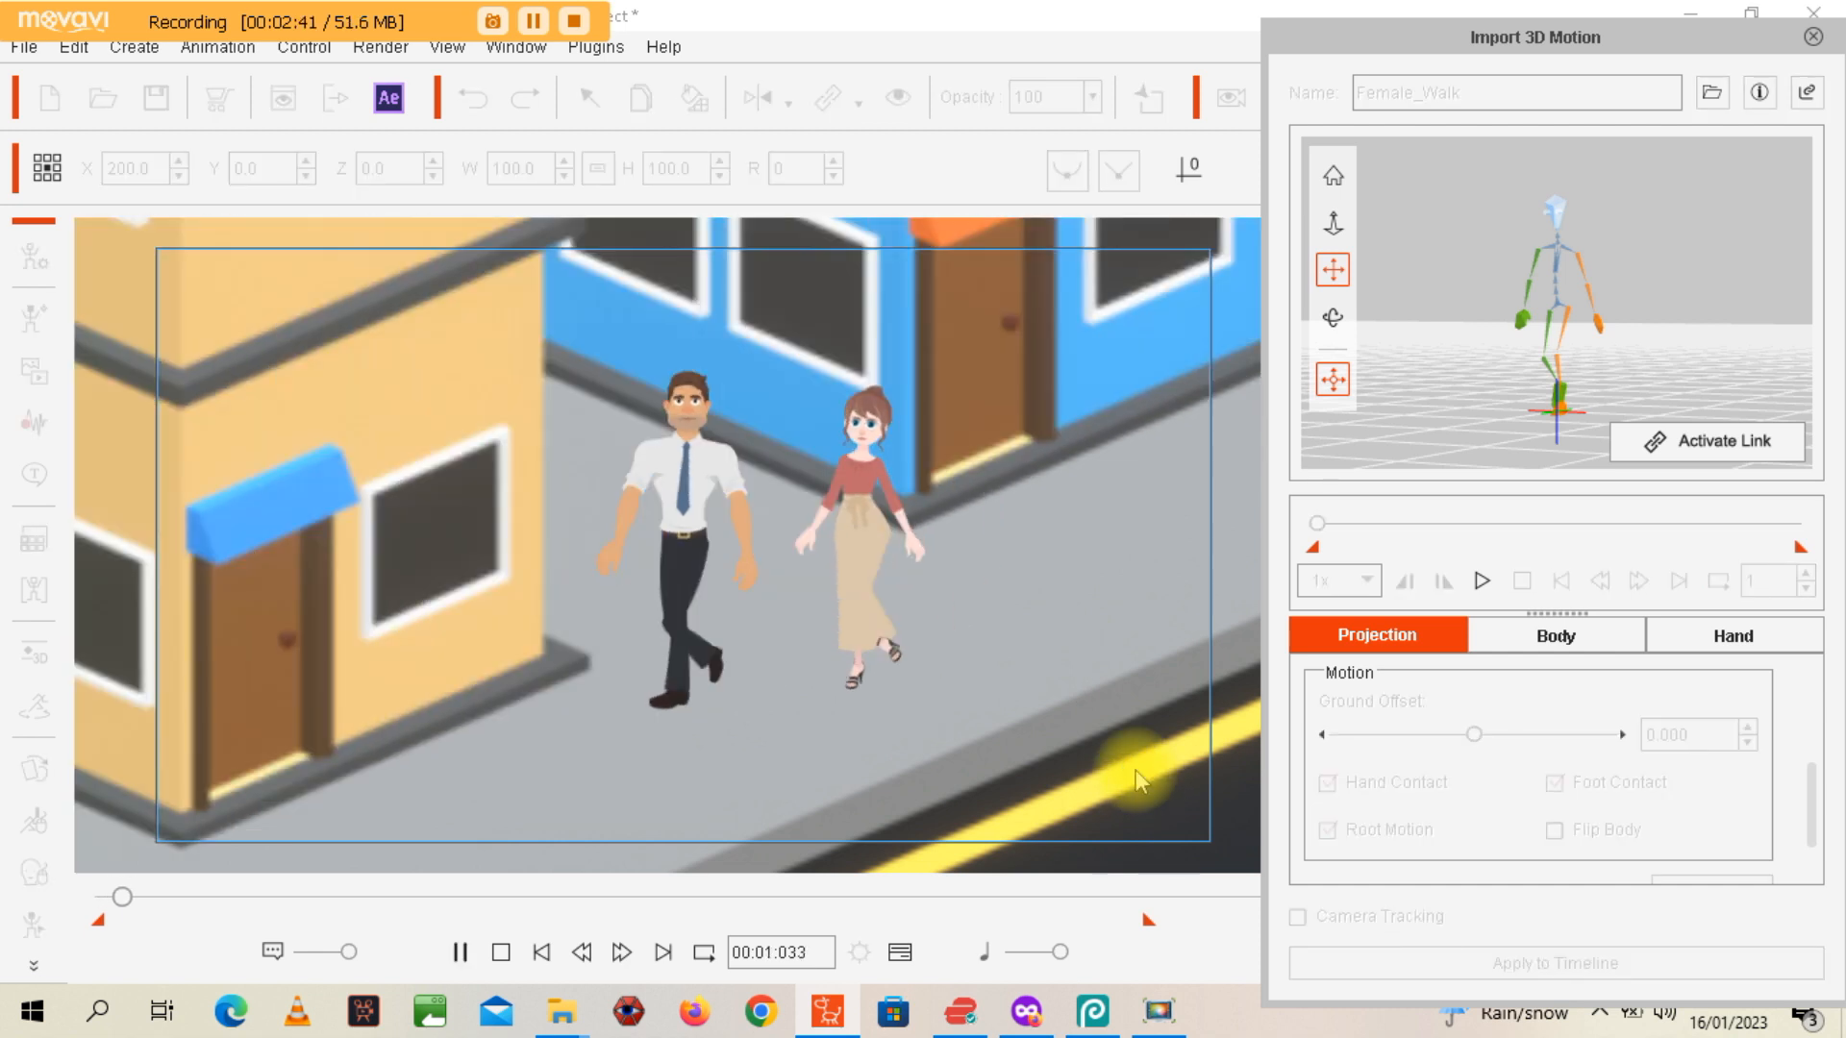
key("space")
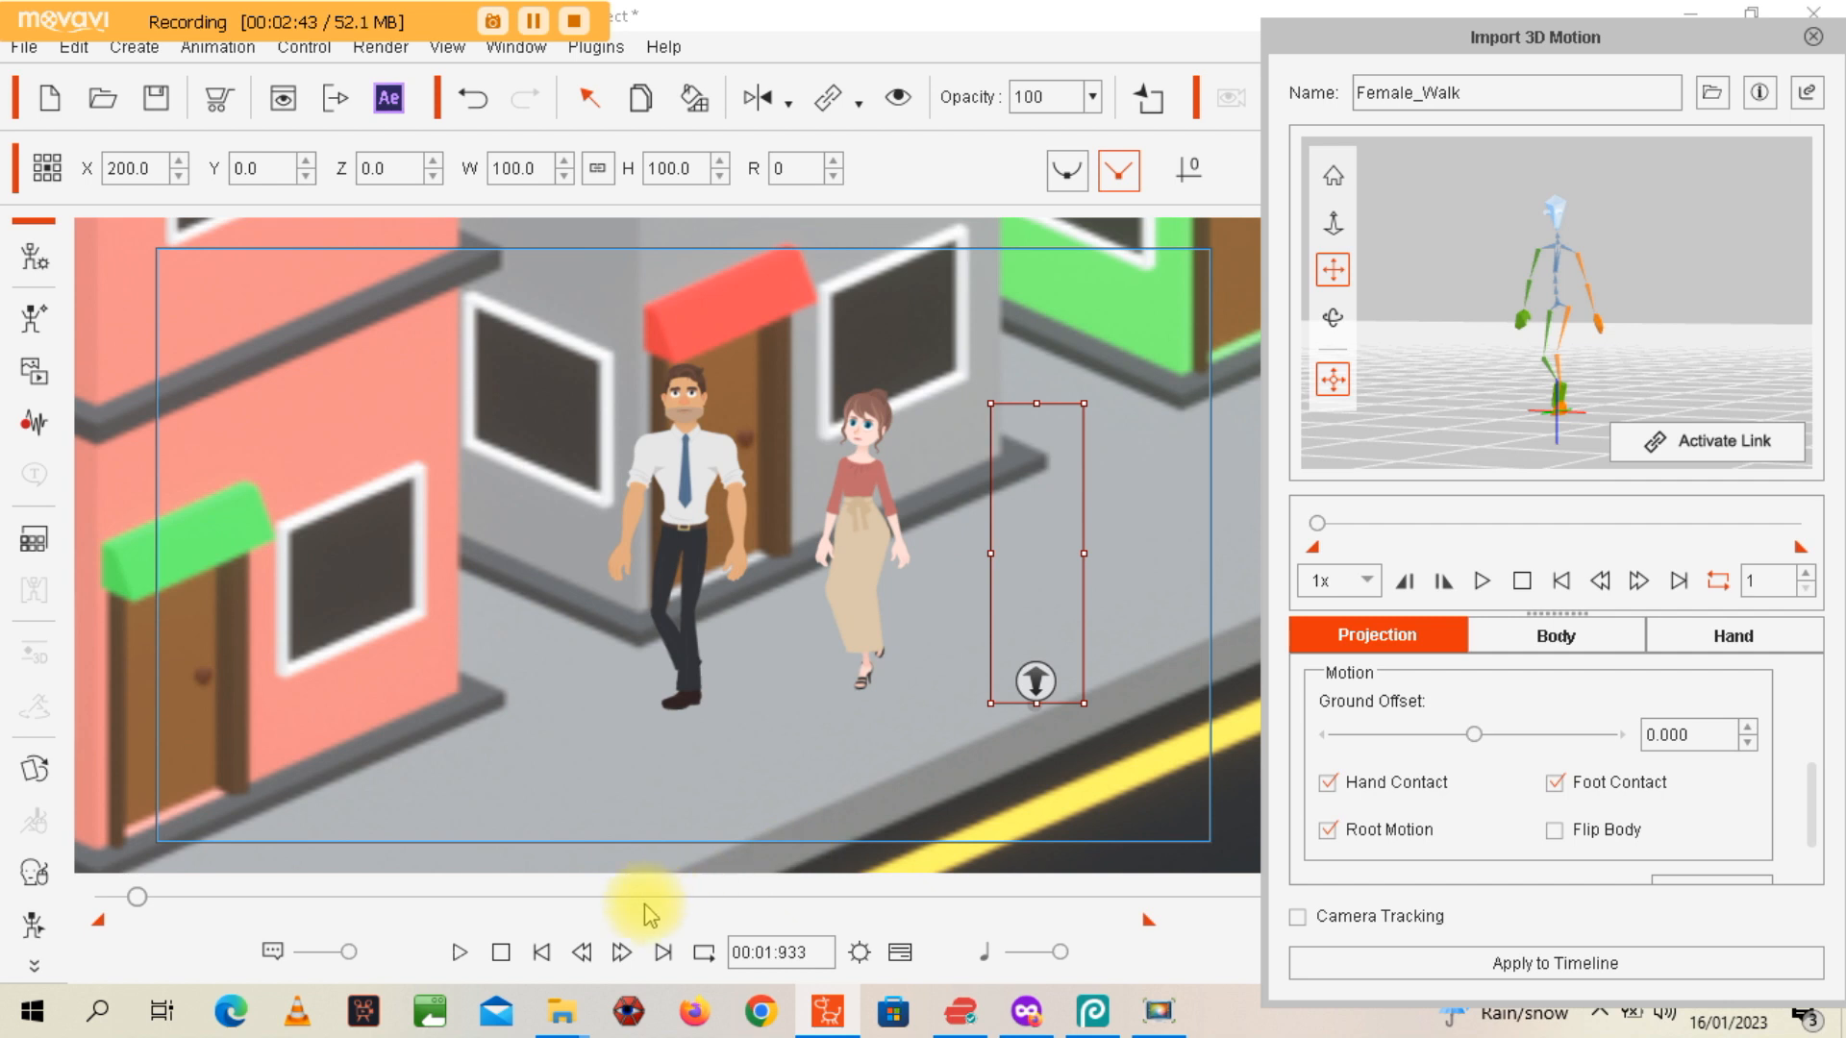
left_click(548, 952)
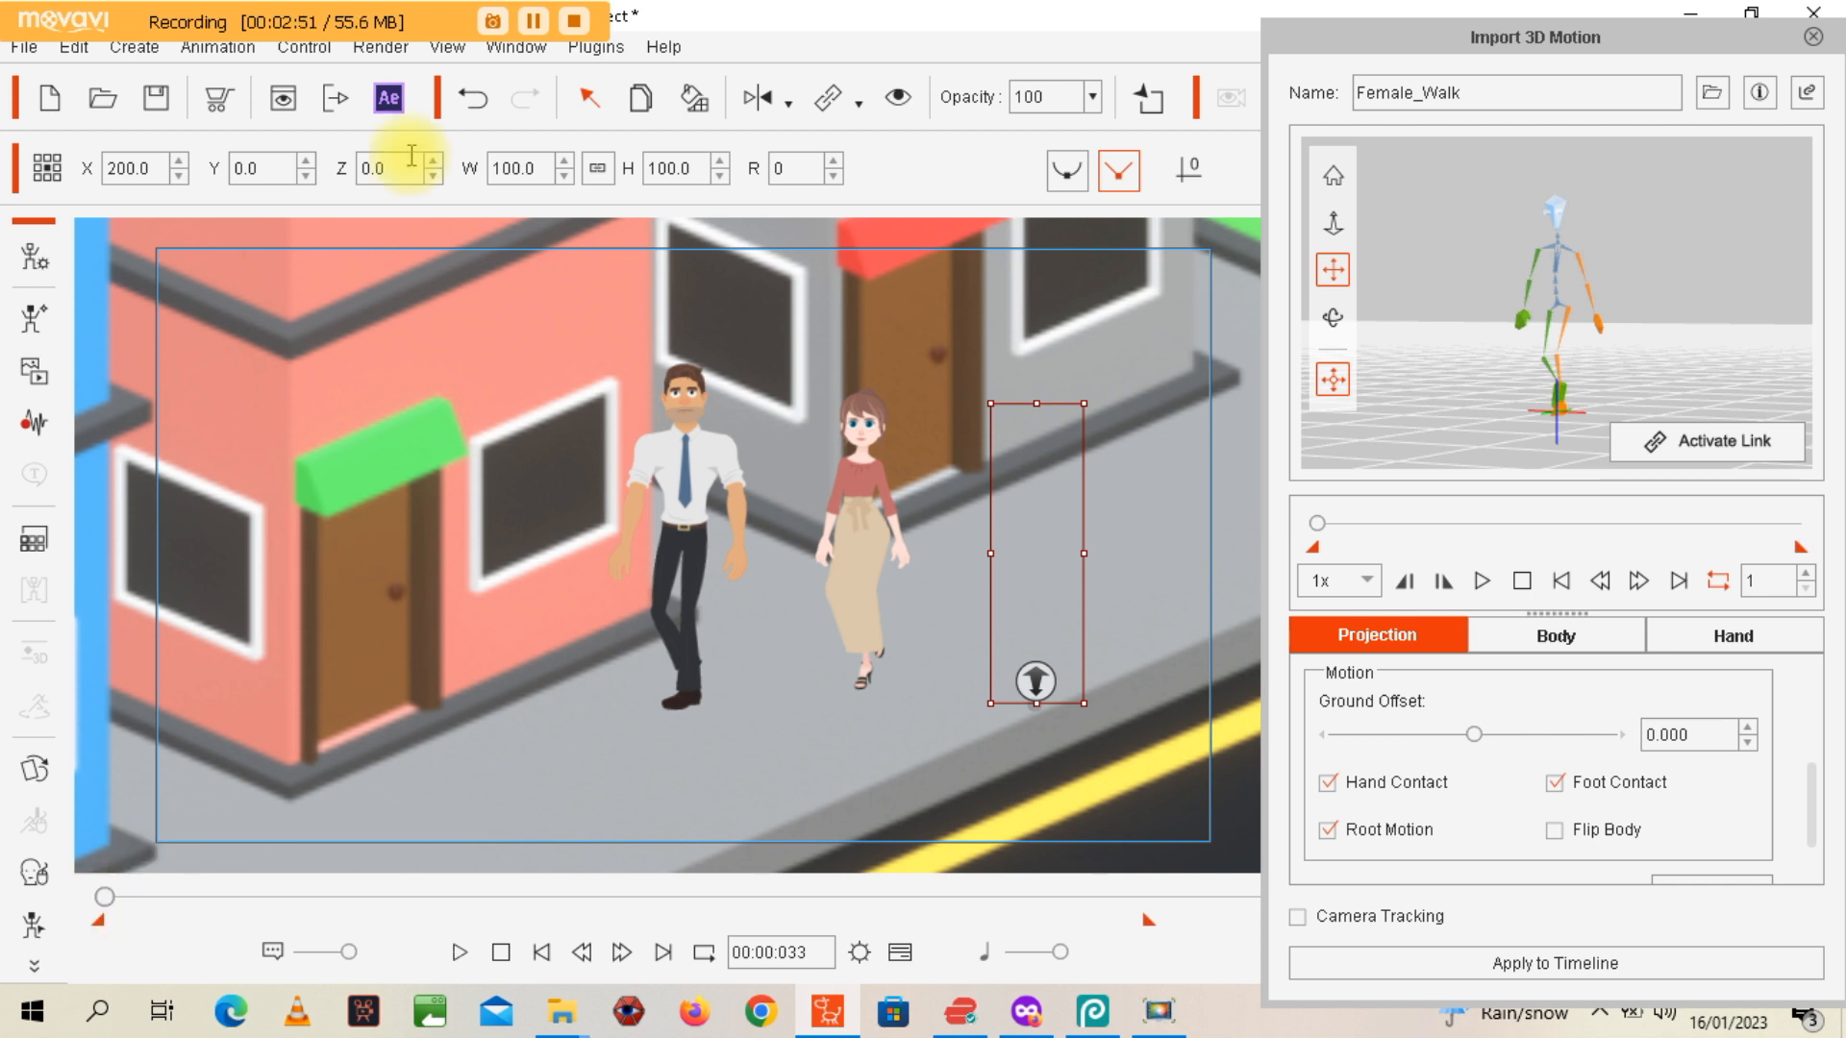
Set the Martha_F(1) actor's Z position to 4.0 and close the 3D motion import window
double_click(372, 167)
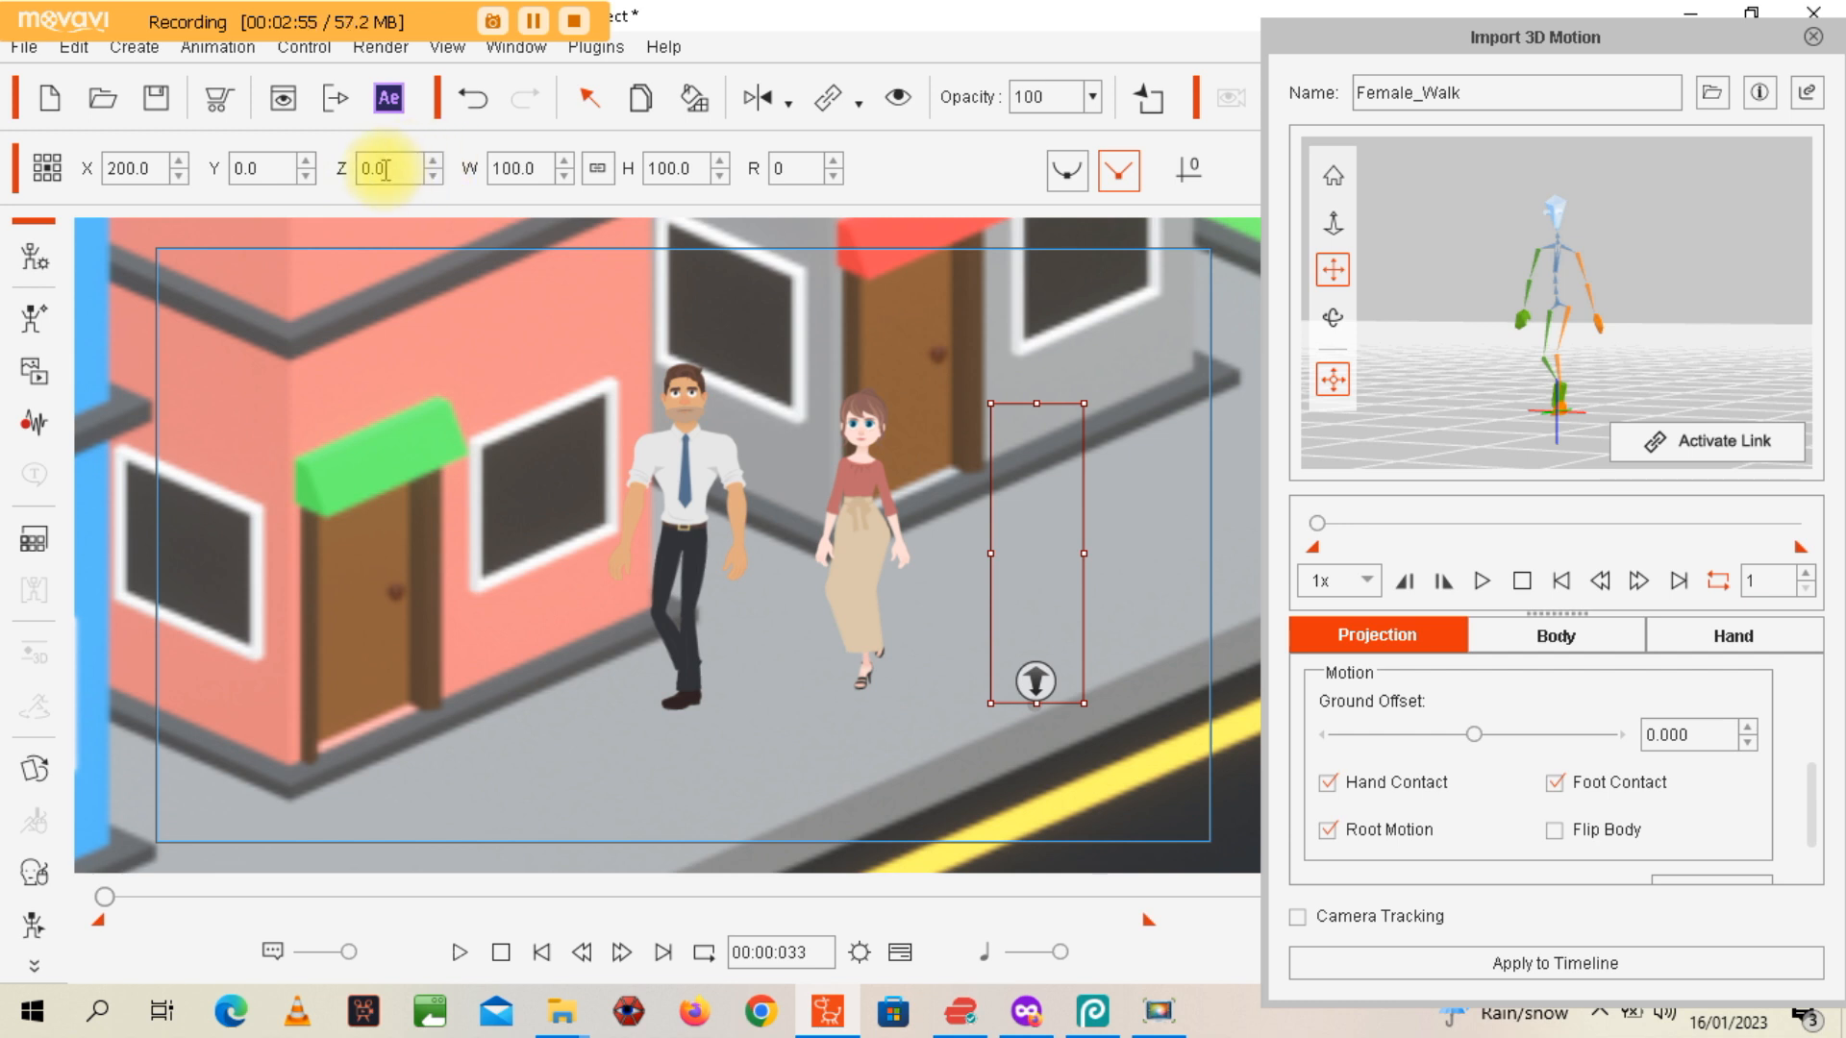
left_click(434, 160)
left_click(434, 160)
left_click(434, 161)
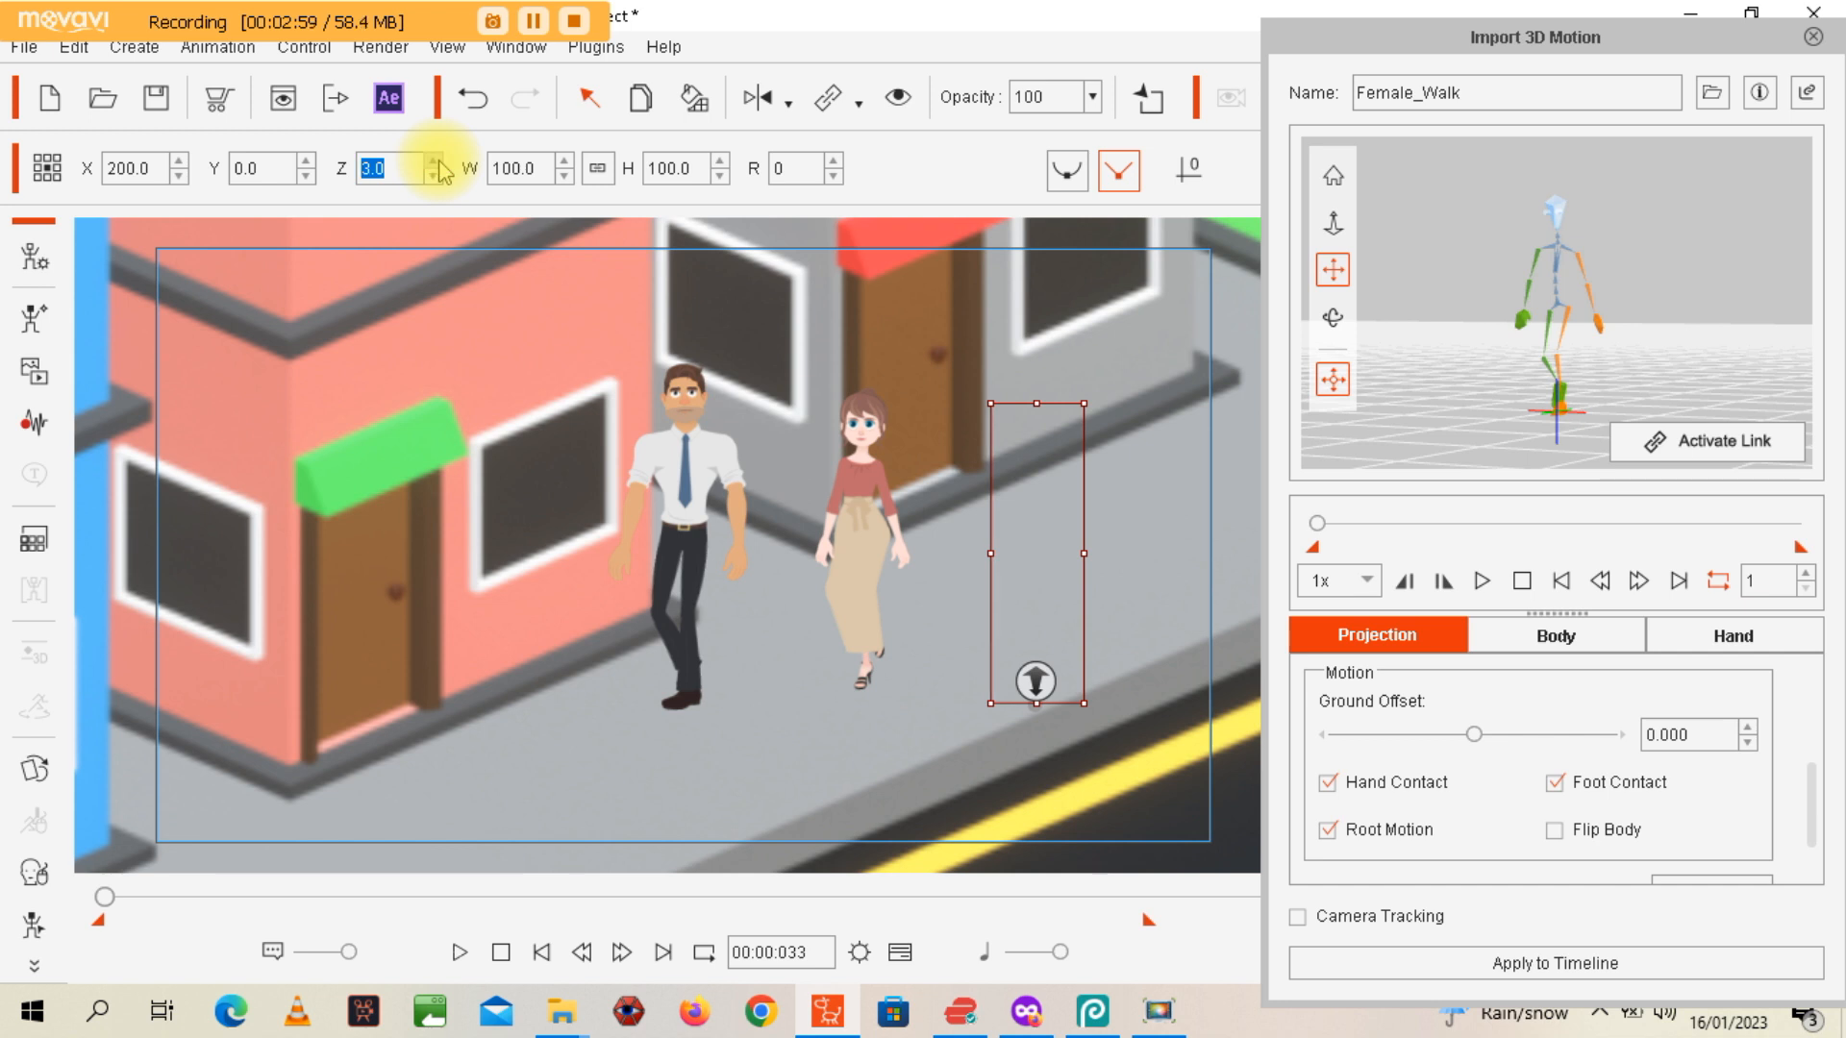
left_click(435, 160)
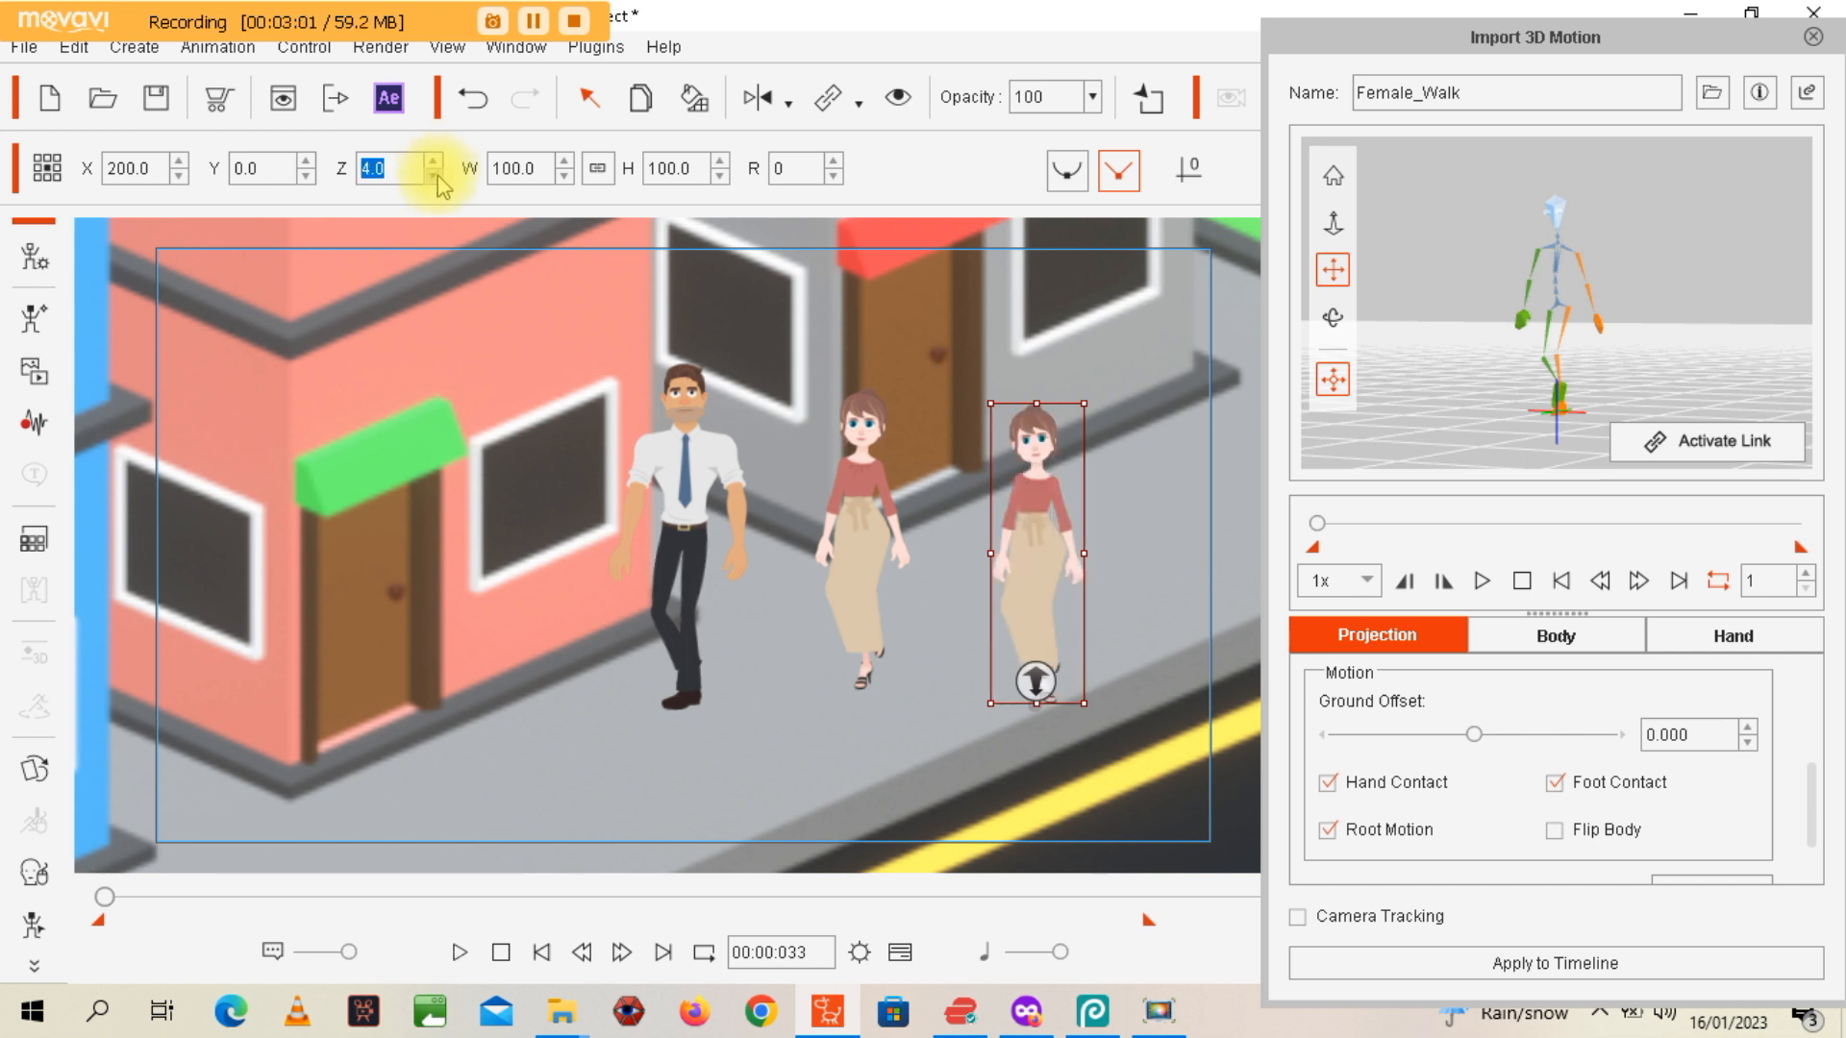
left_click(437, 175)
left_click(435, 160)
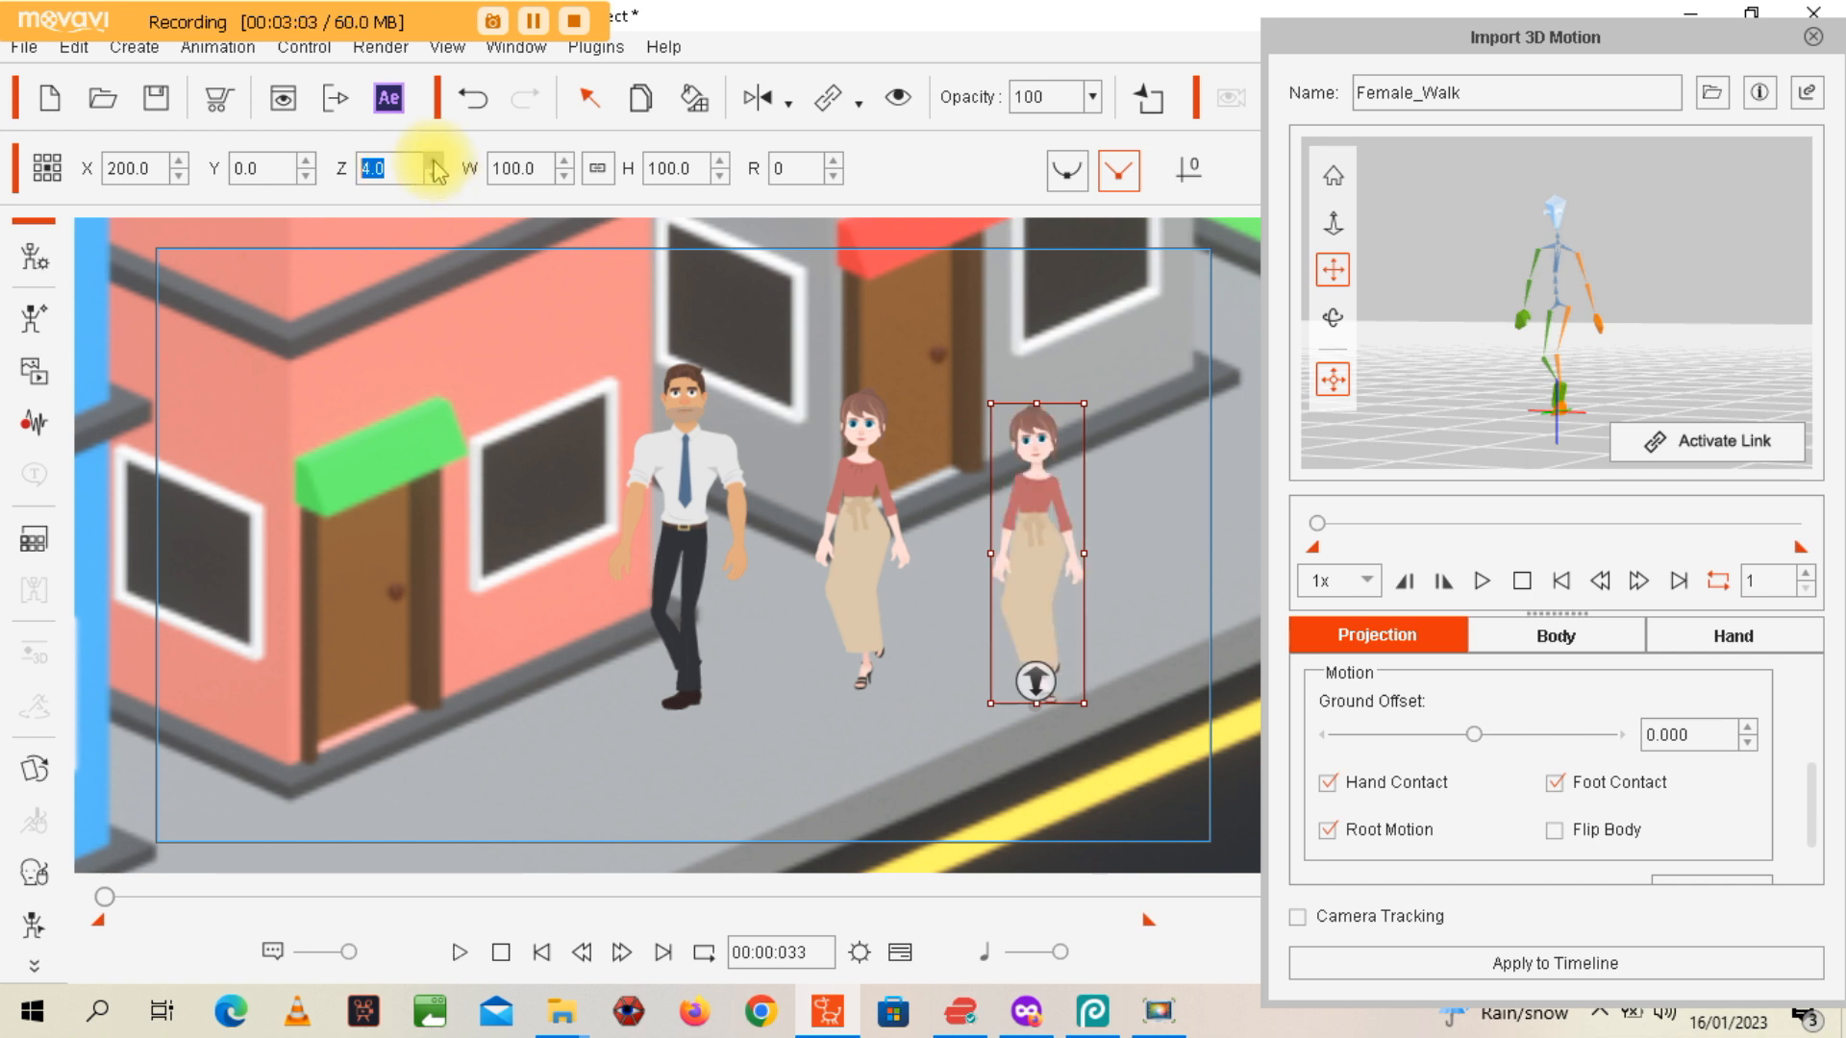
left_click(1217, 265)
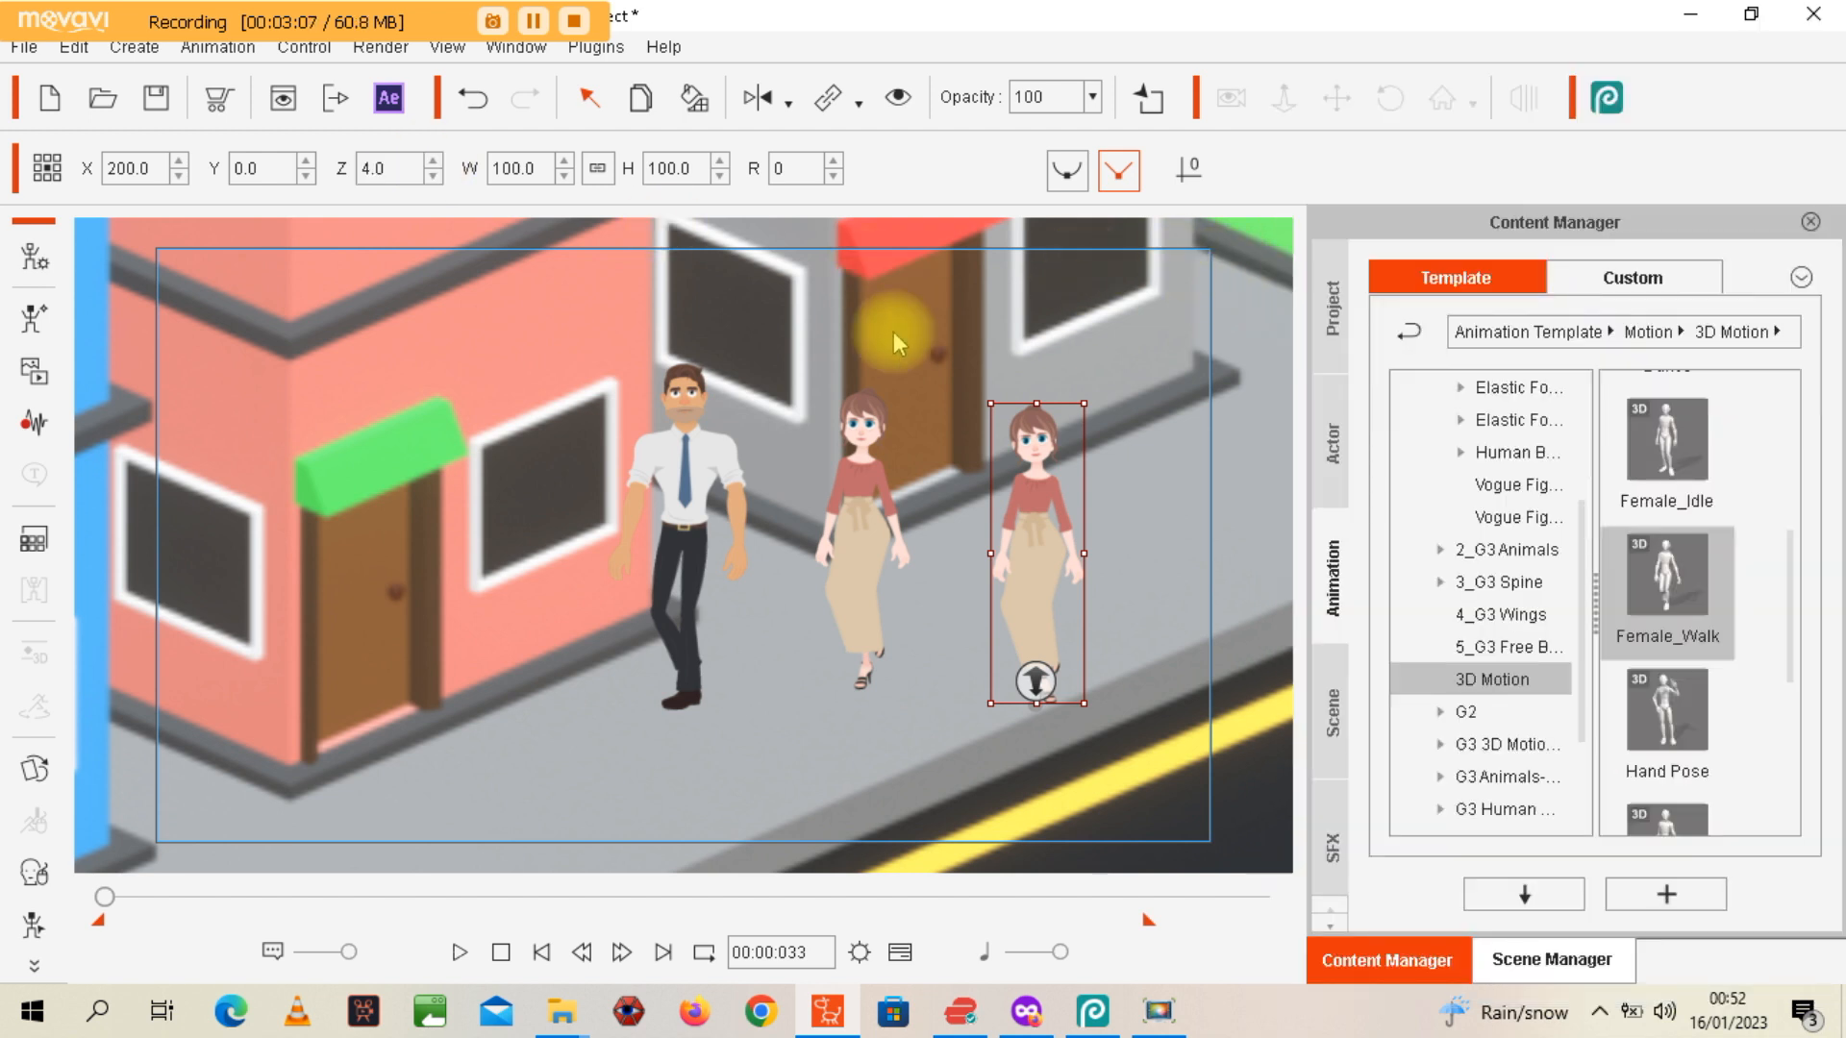
Scrub through the timeline to check the Martha_F(1) actor's walk, returning to the start with the actor selected
left_click(897, 333)
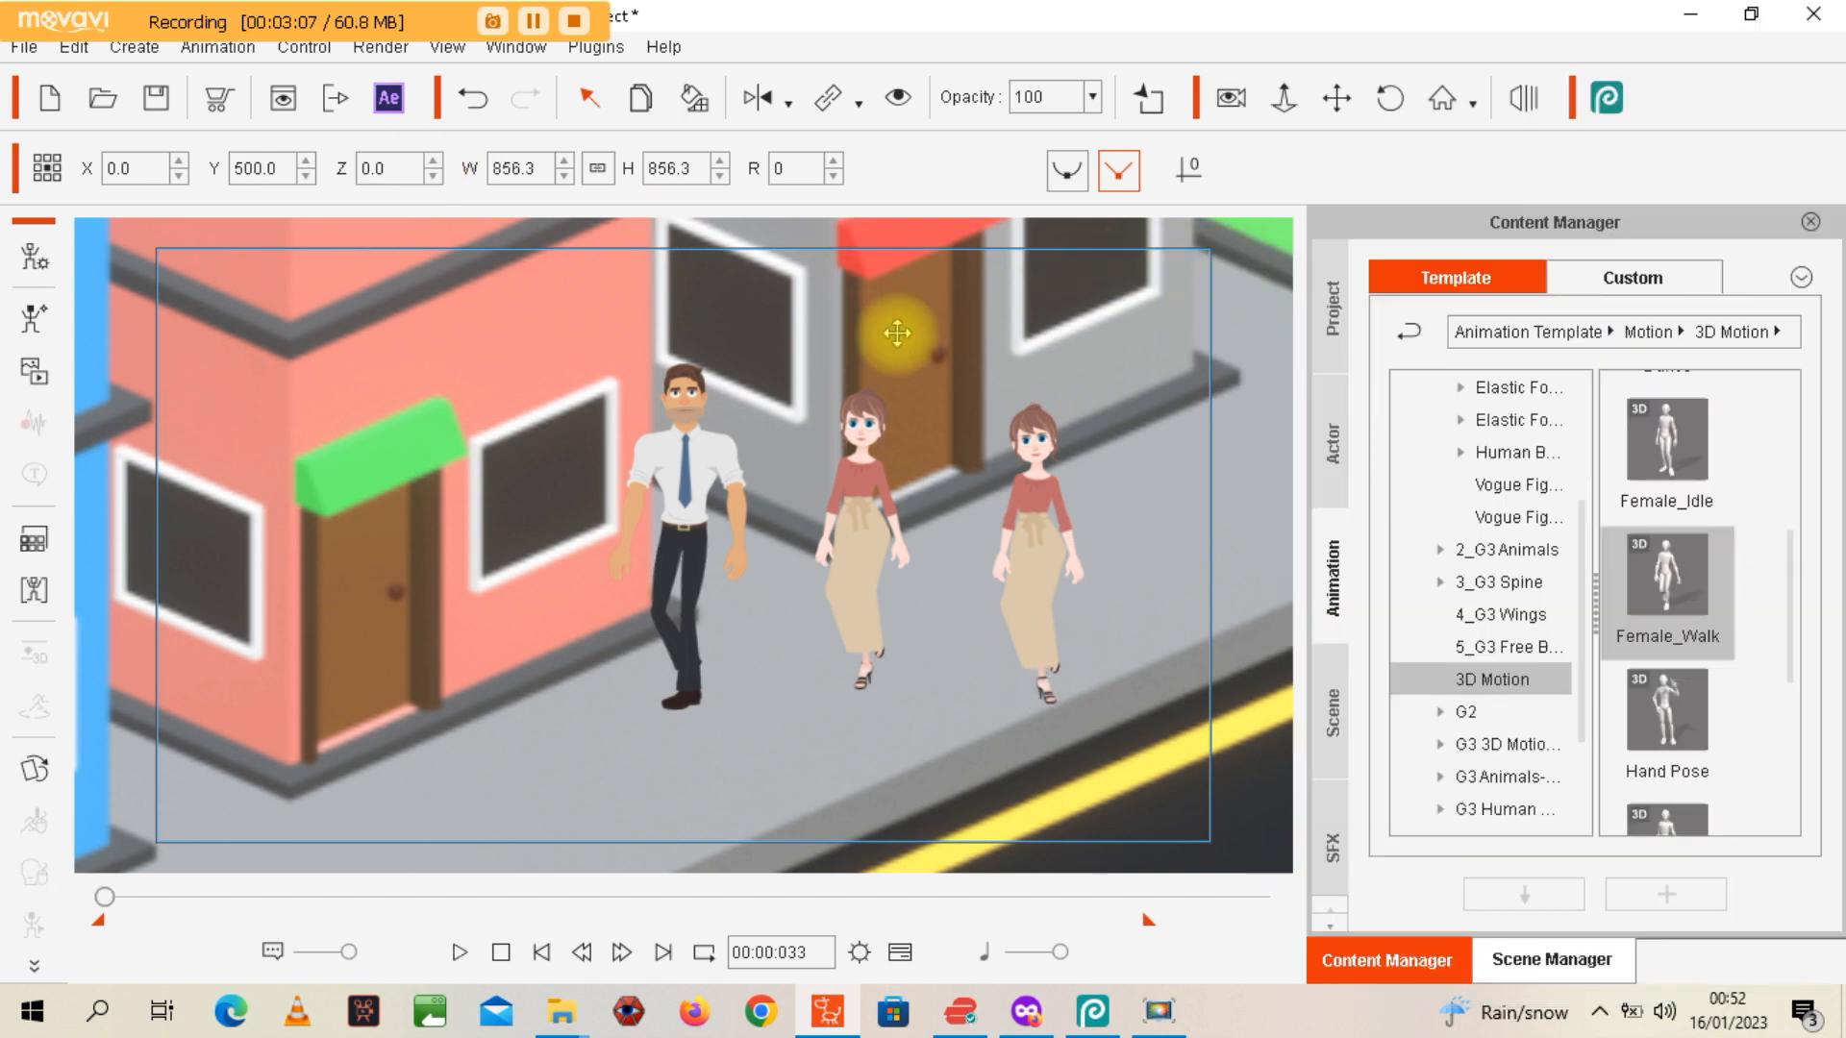
left_click(1040, 497)
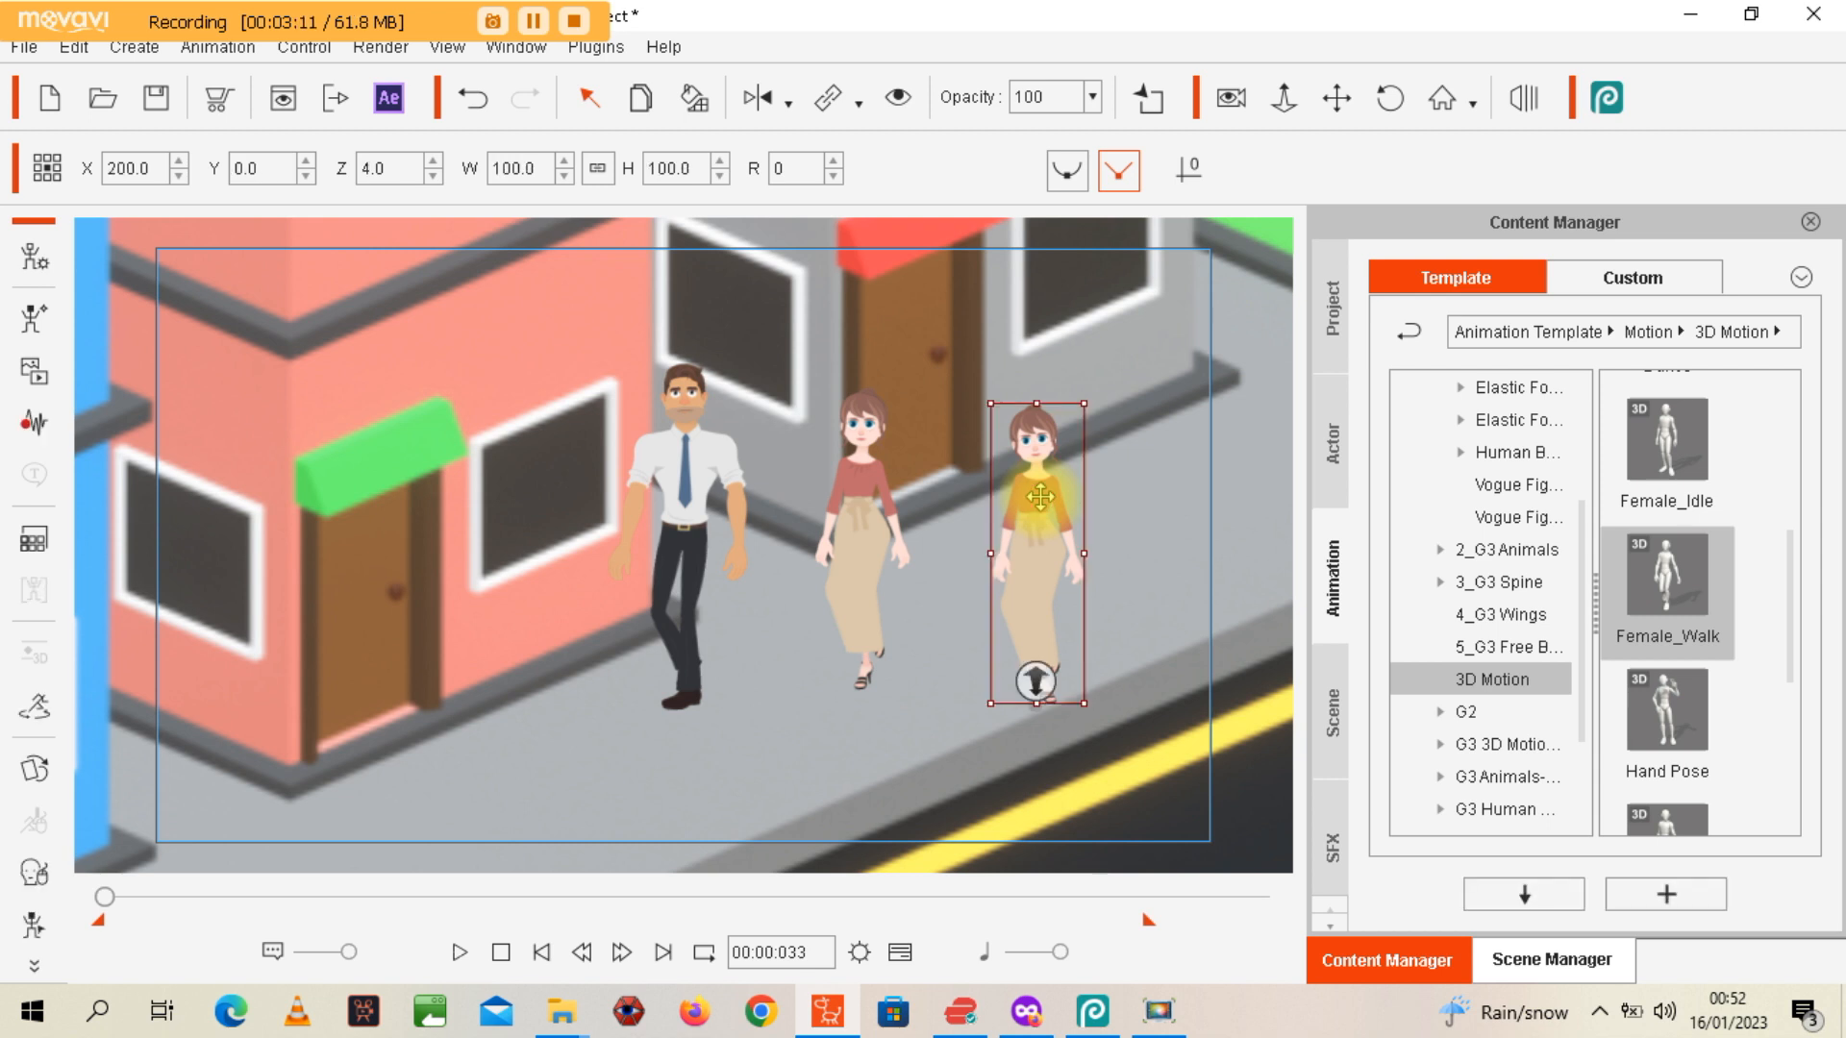
left_click(495, 897)
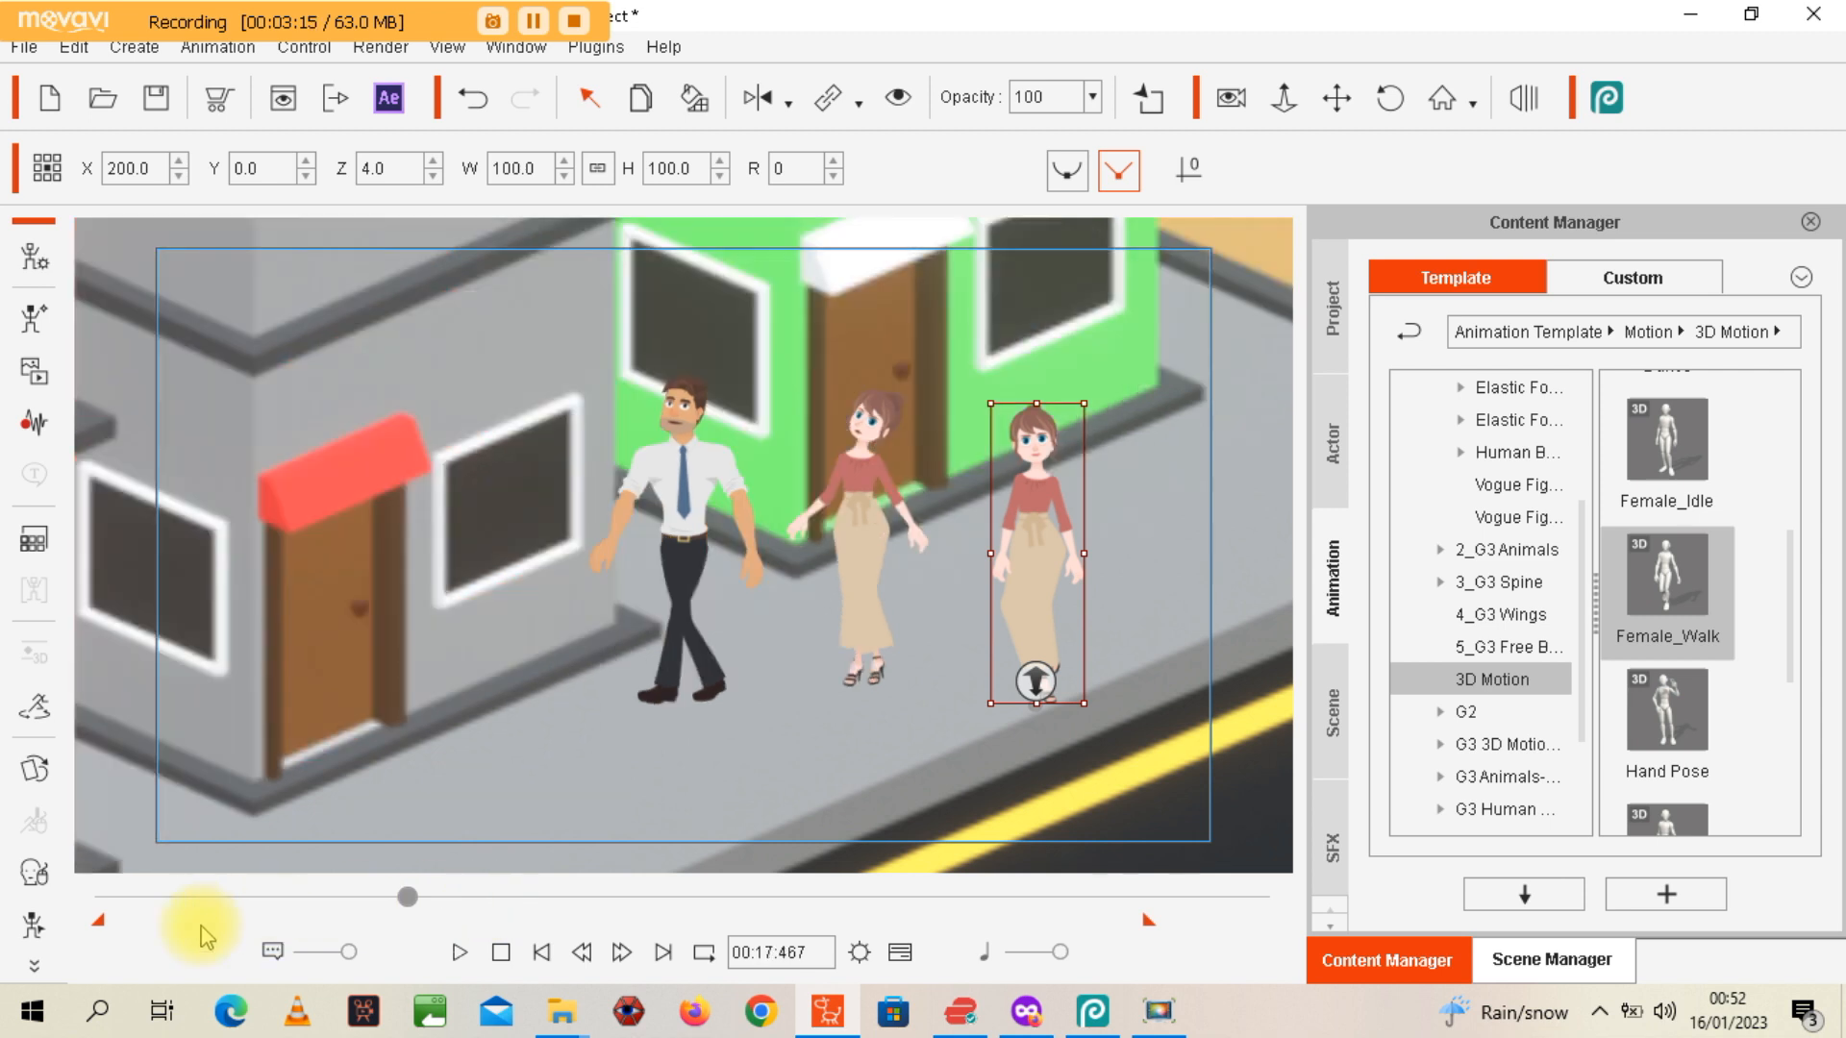
left_click(88, 899)
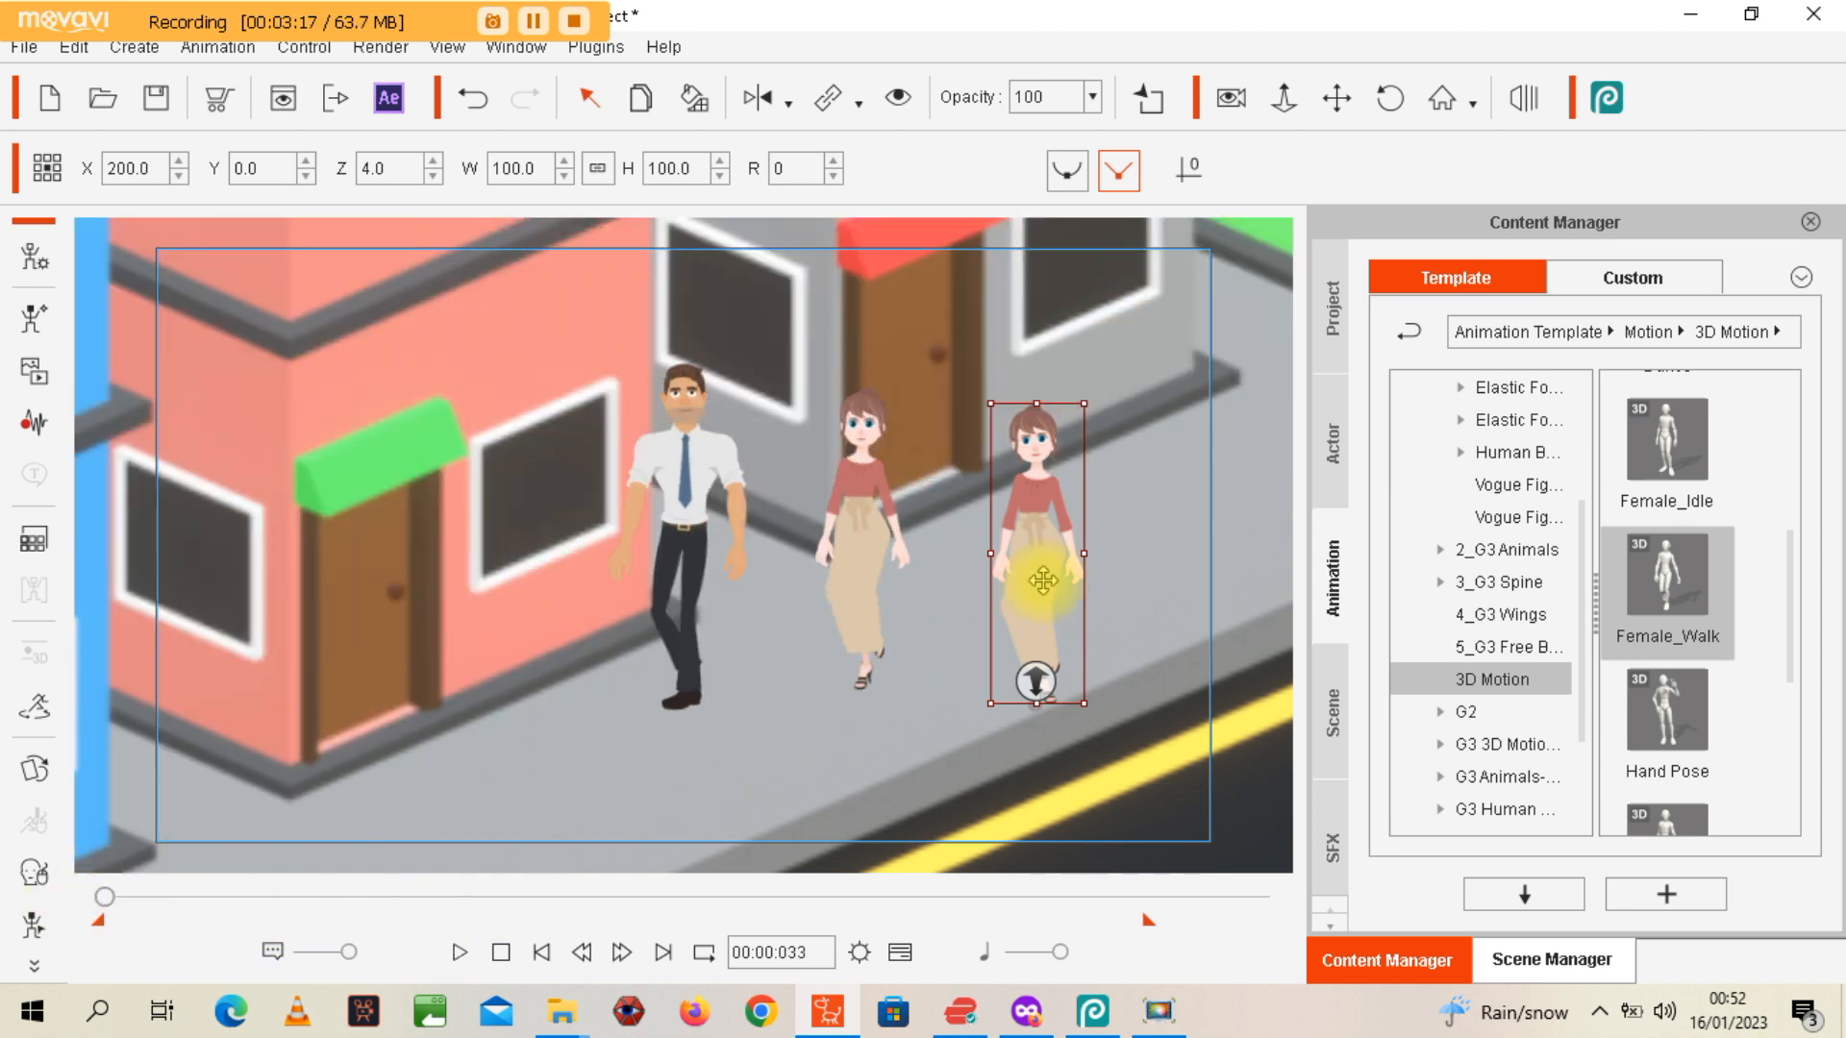
left_click(1009, 548)
left_click(1019, 551)
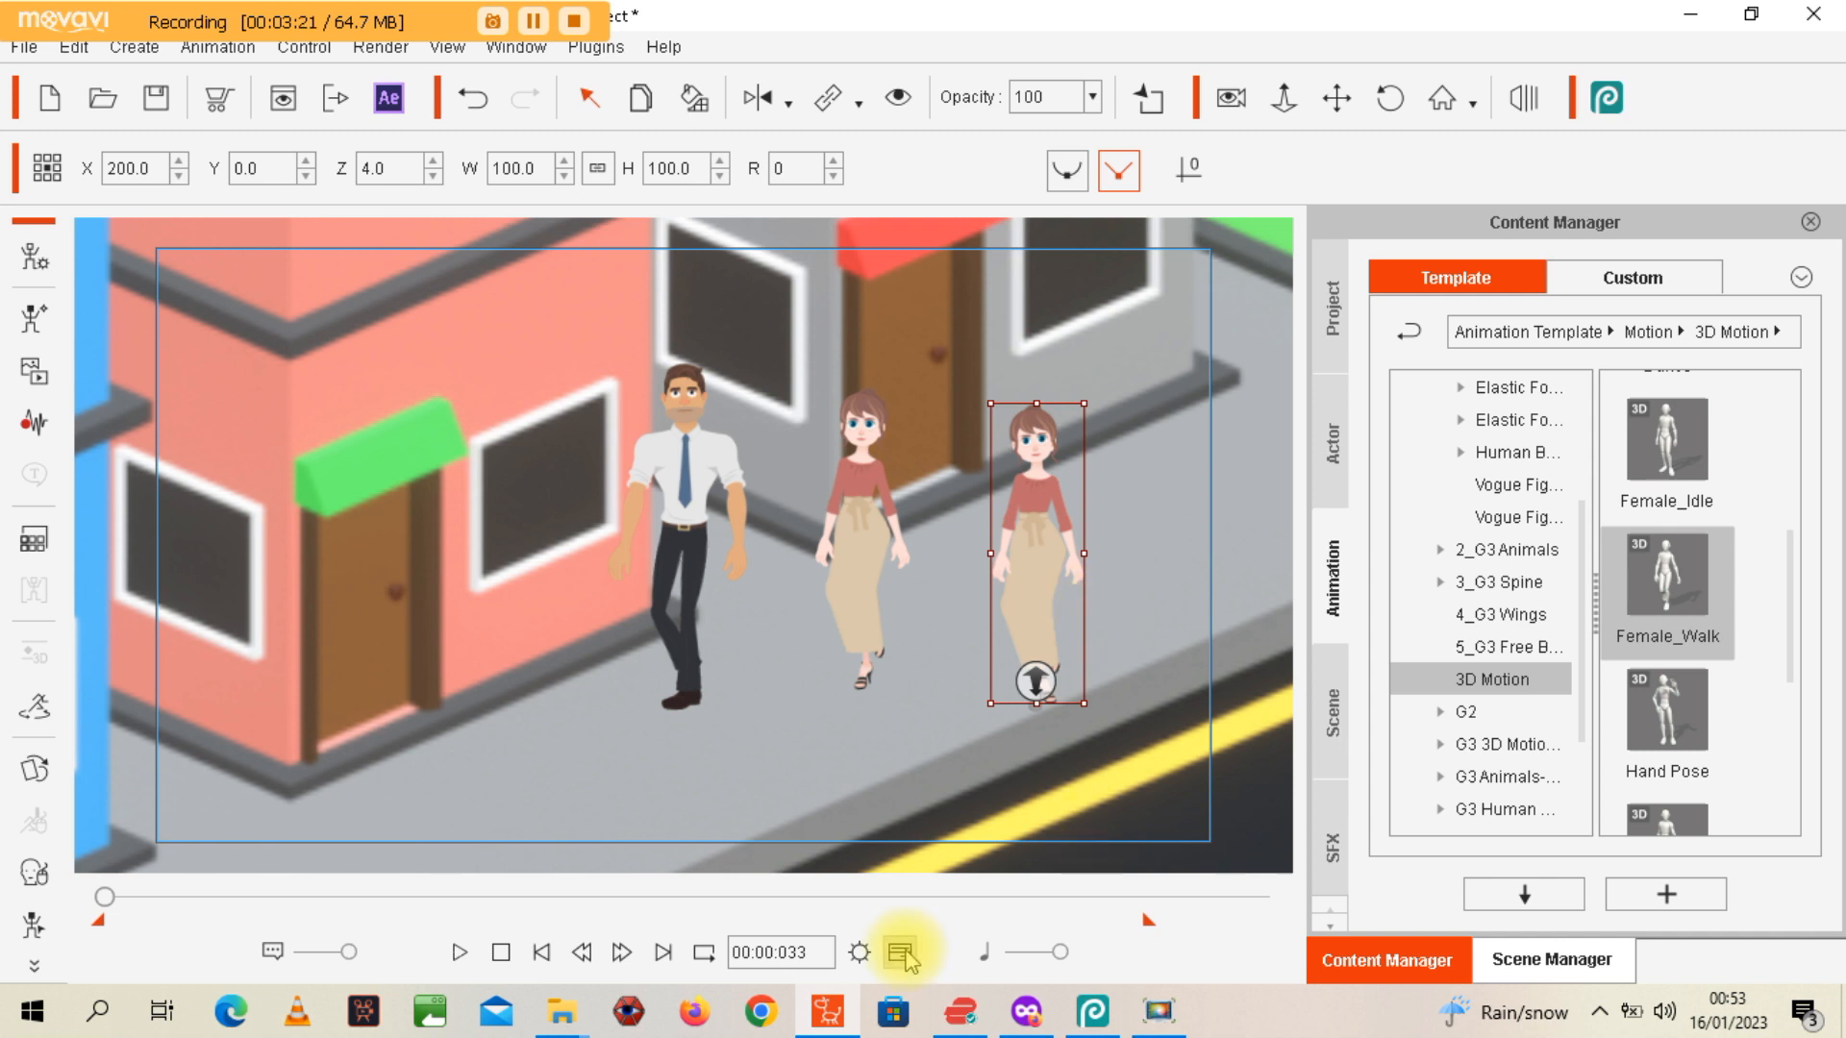
Open the timeline and show the Martha_F(1) actor's Motion track, enlarging it around the end of the Female_Walk clip
left_click(904, 953)
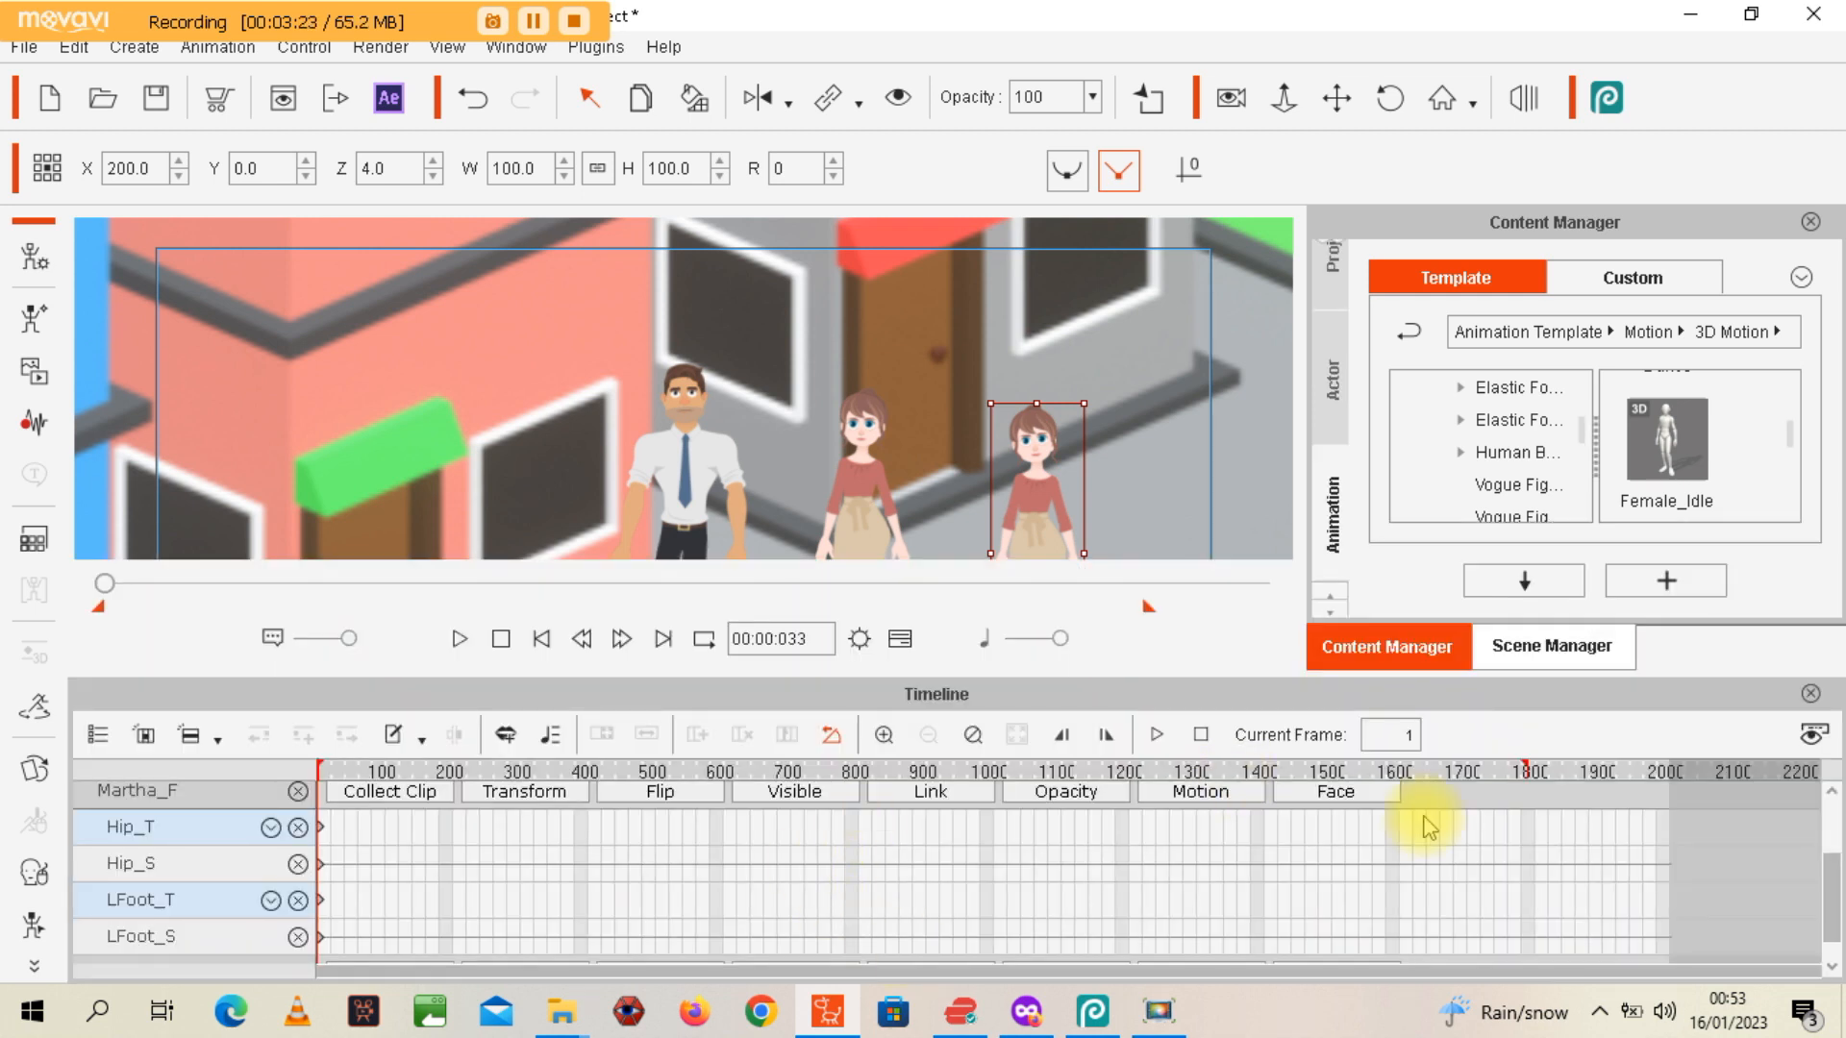
scroll(1834, 904, "down", 1)
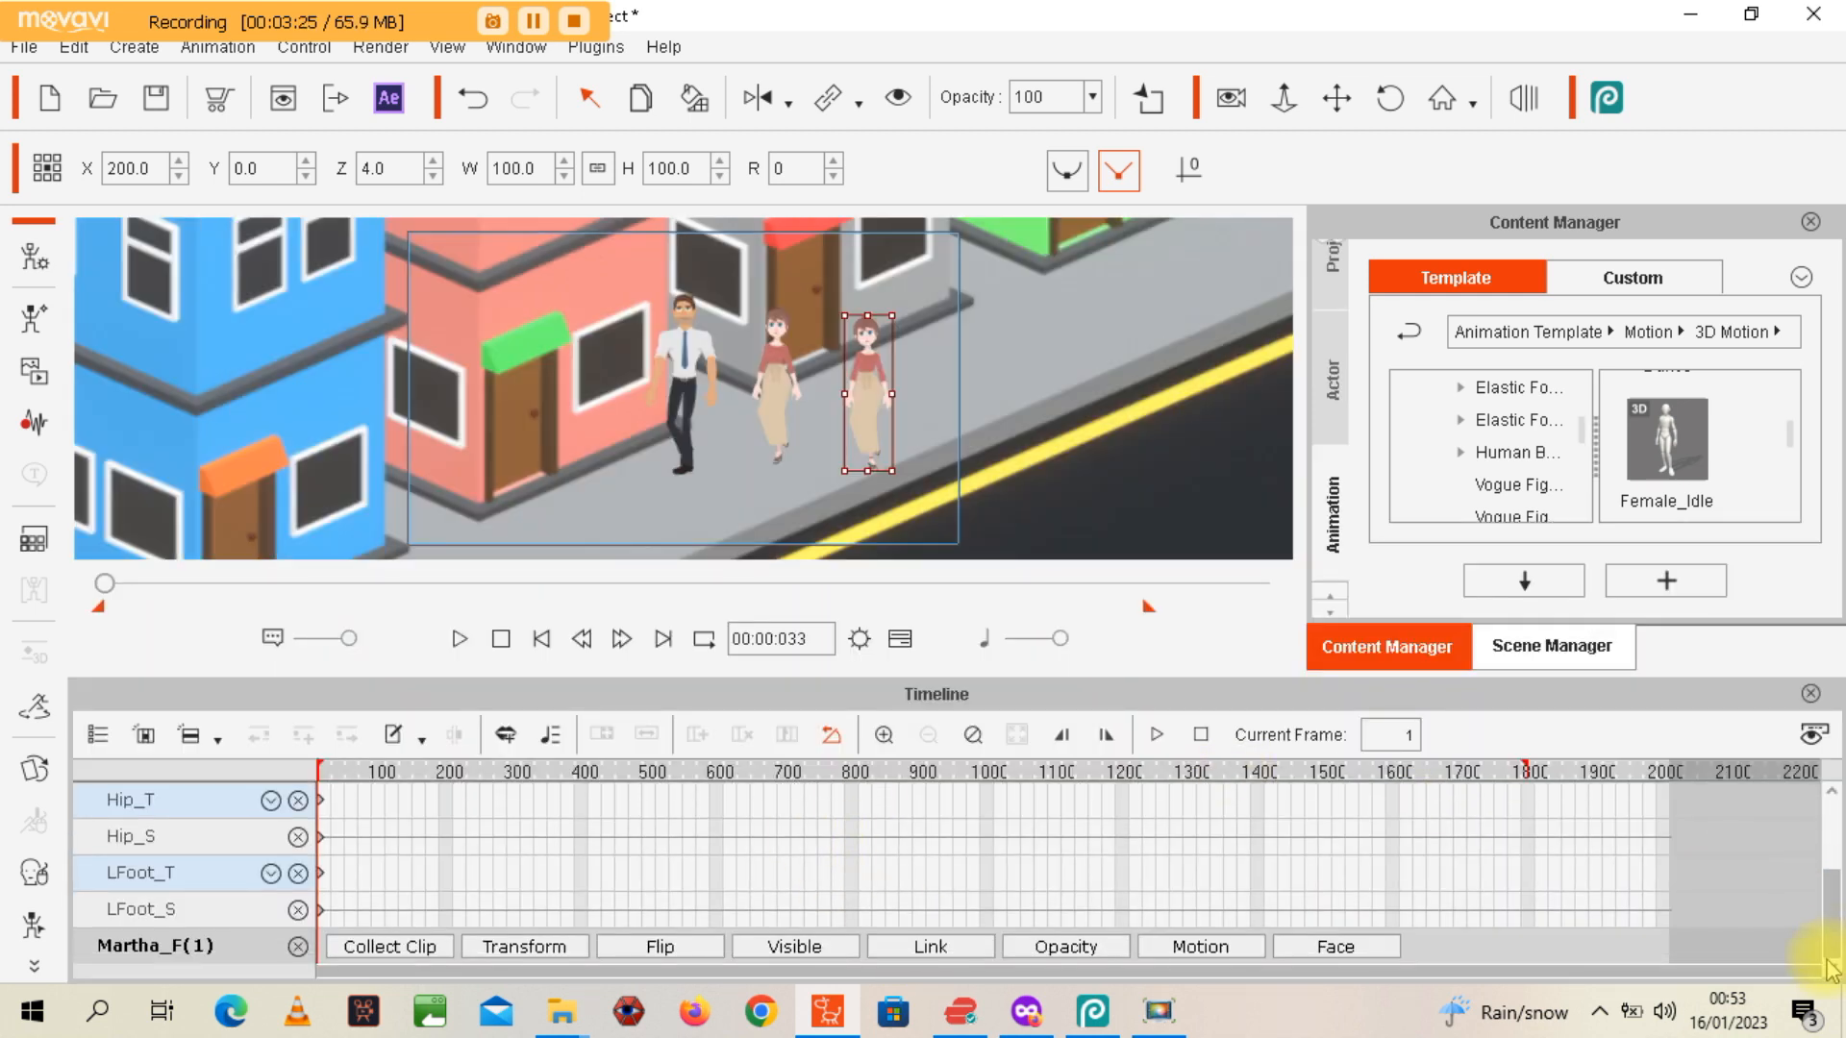
left_click(1214, 950)
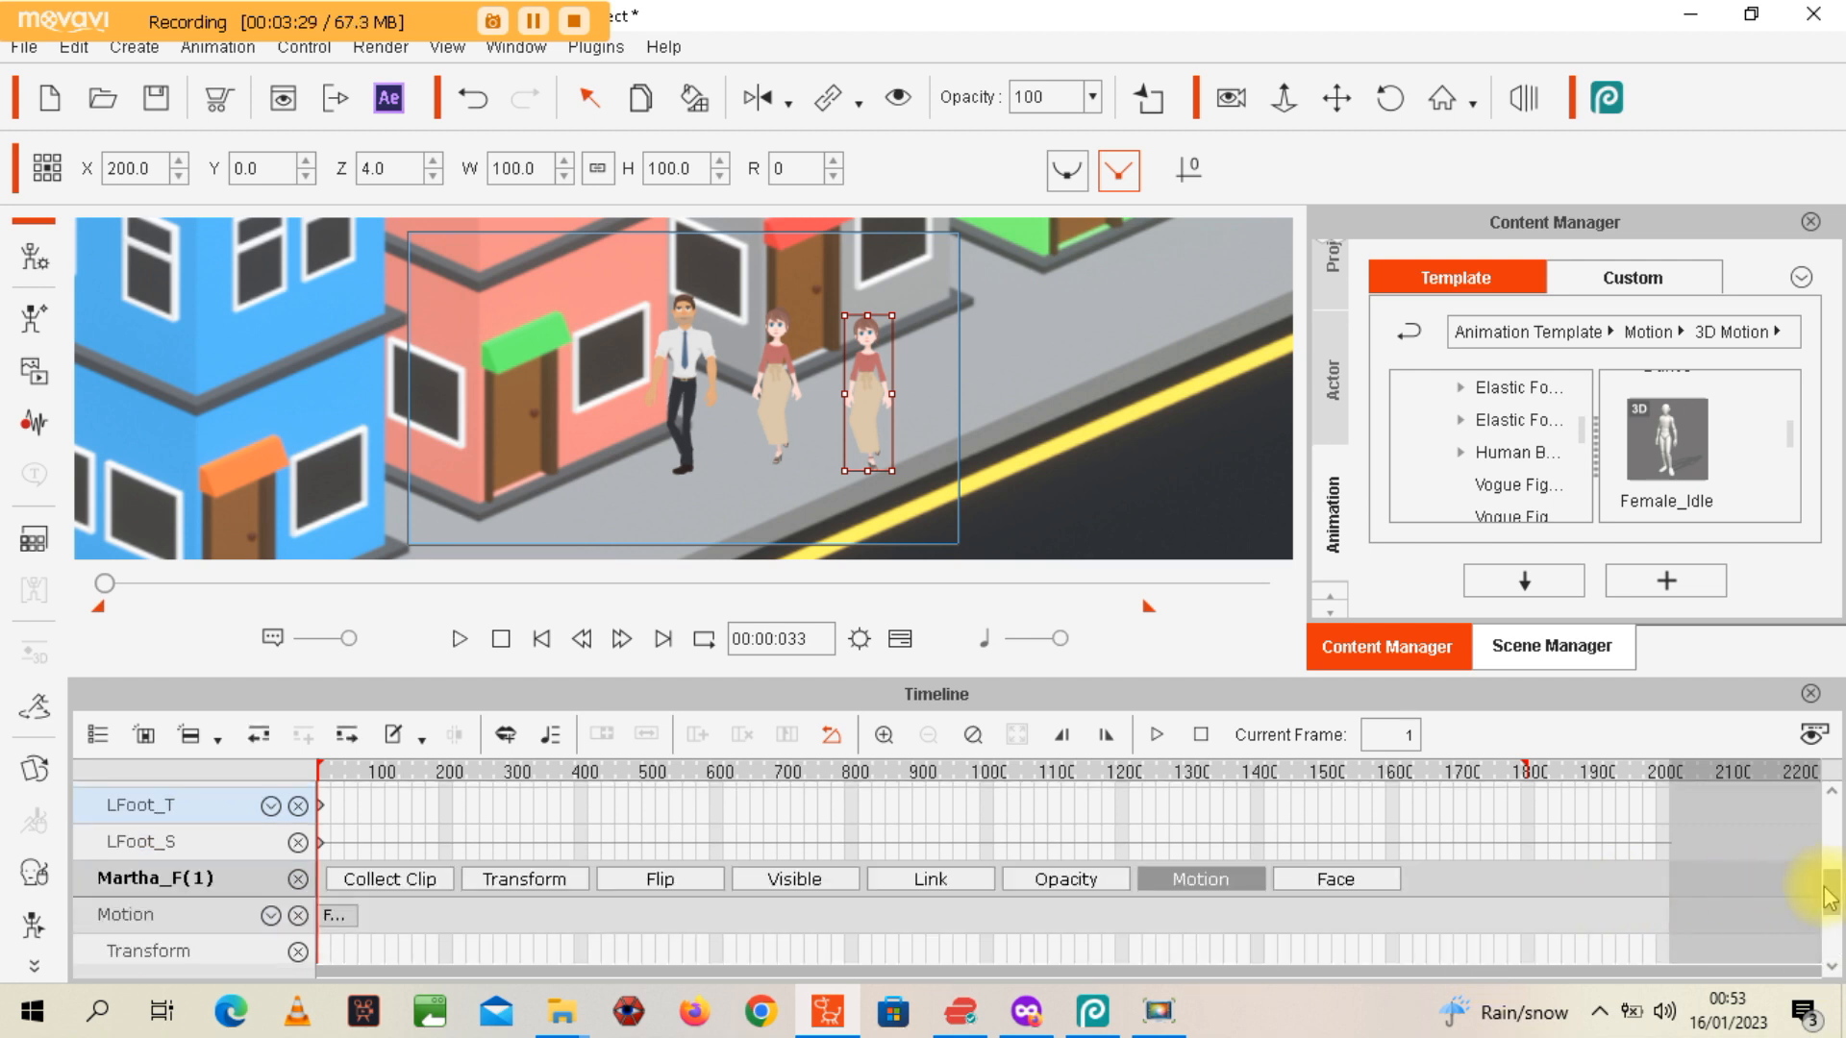
left_click_drag(1829, 903, 1829, 954)
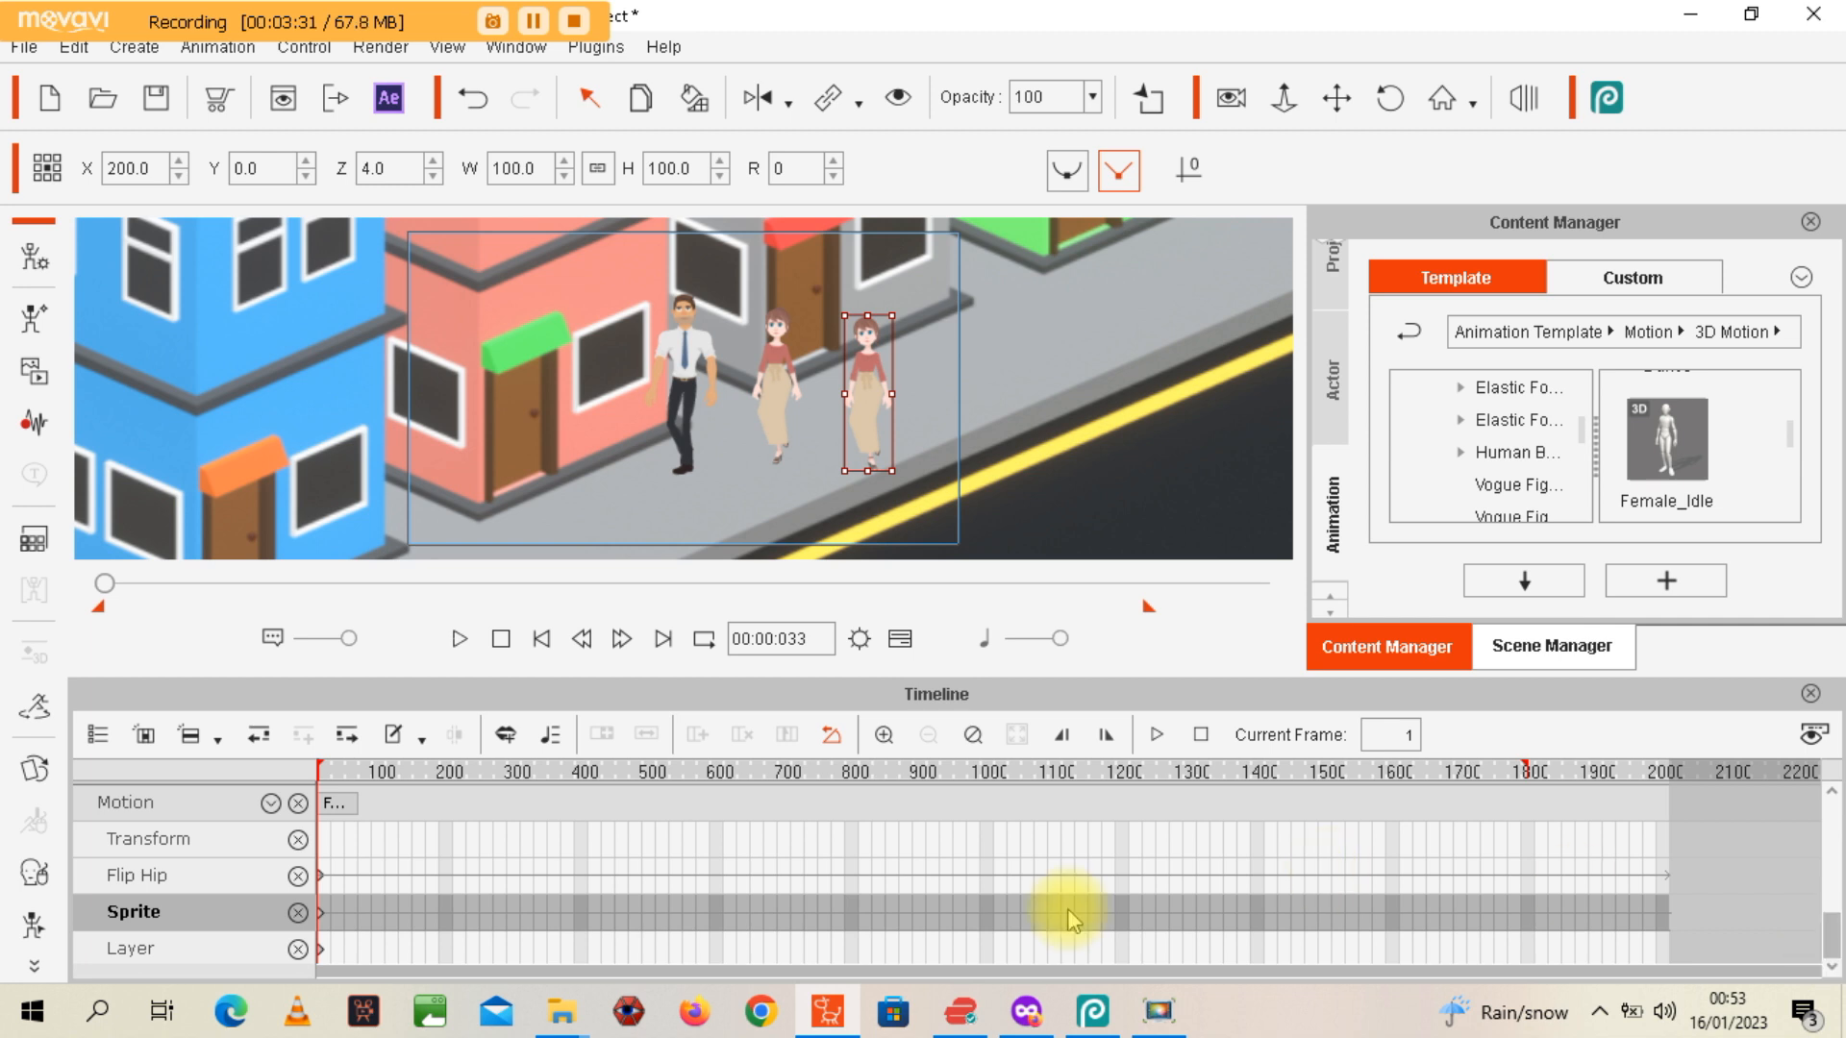
left_click(332, 809)
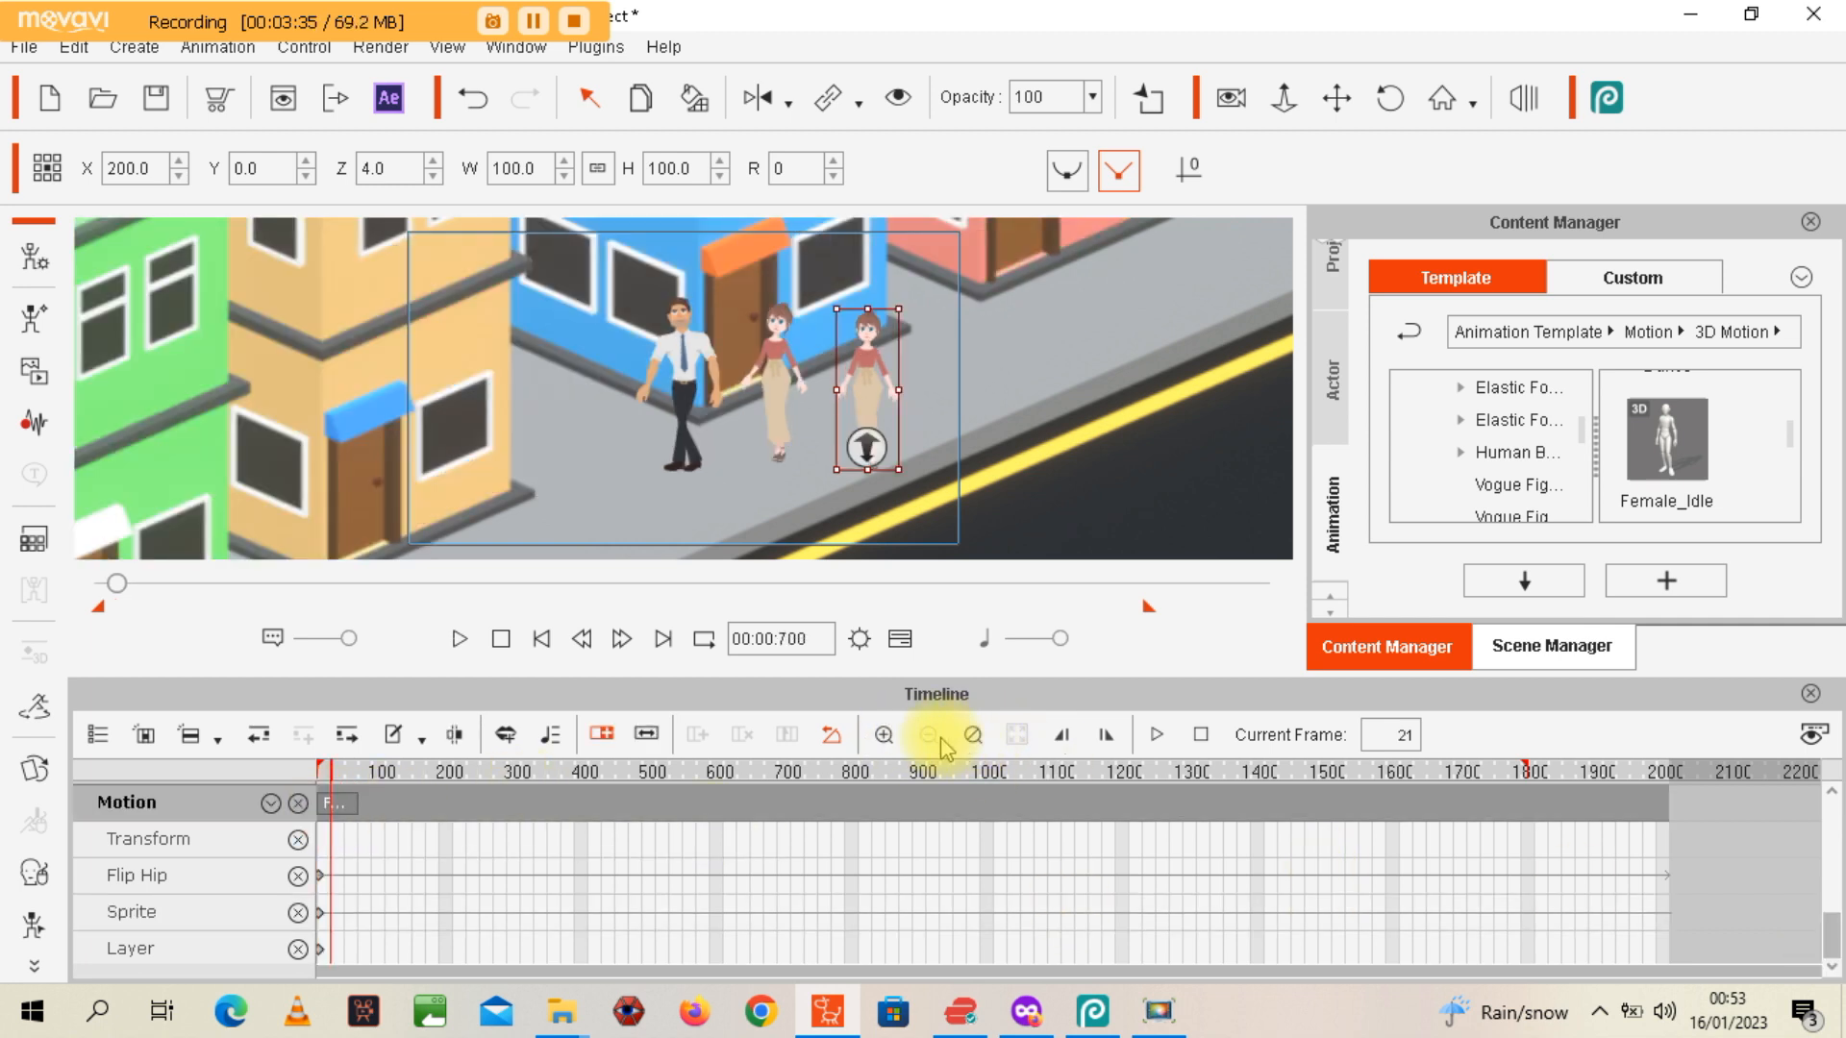
left_click(883, 734)
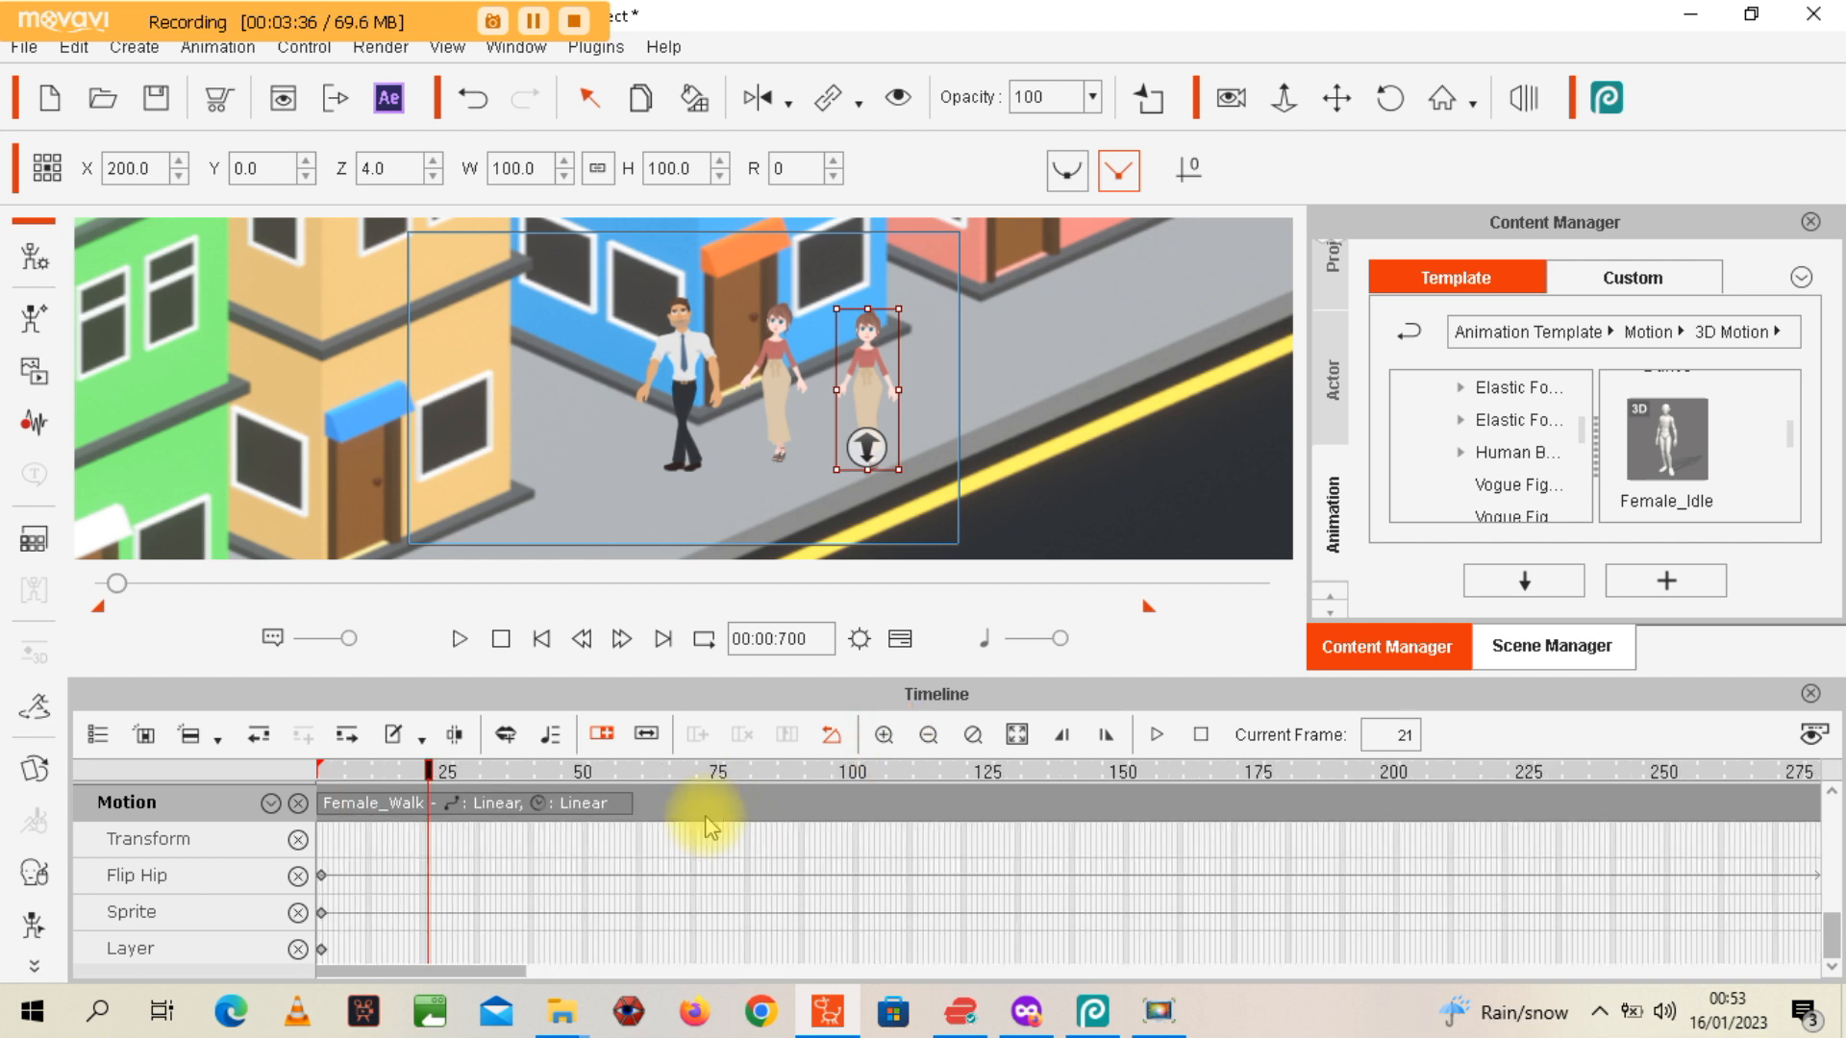
left_click(618, 802)
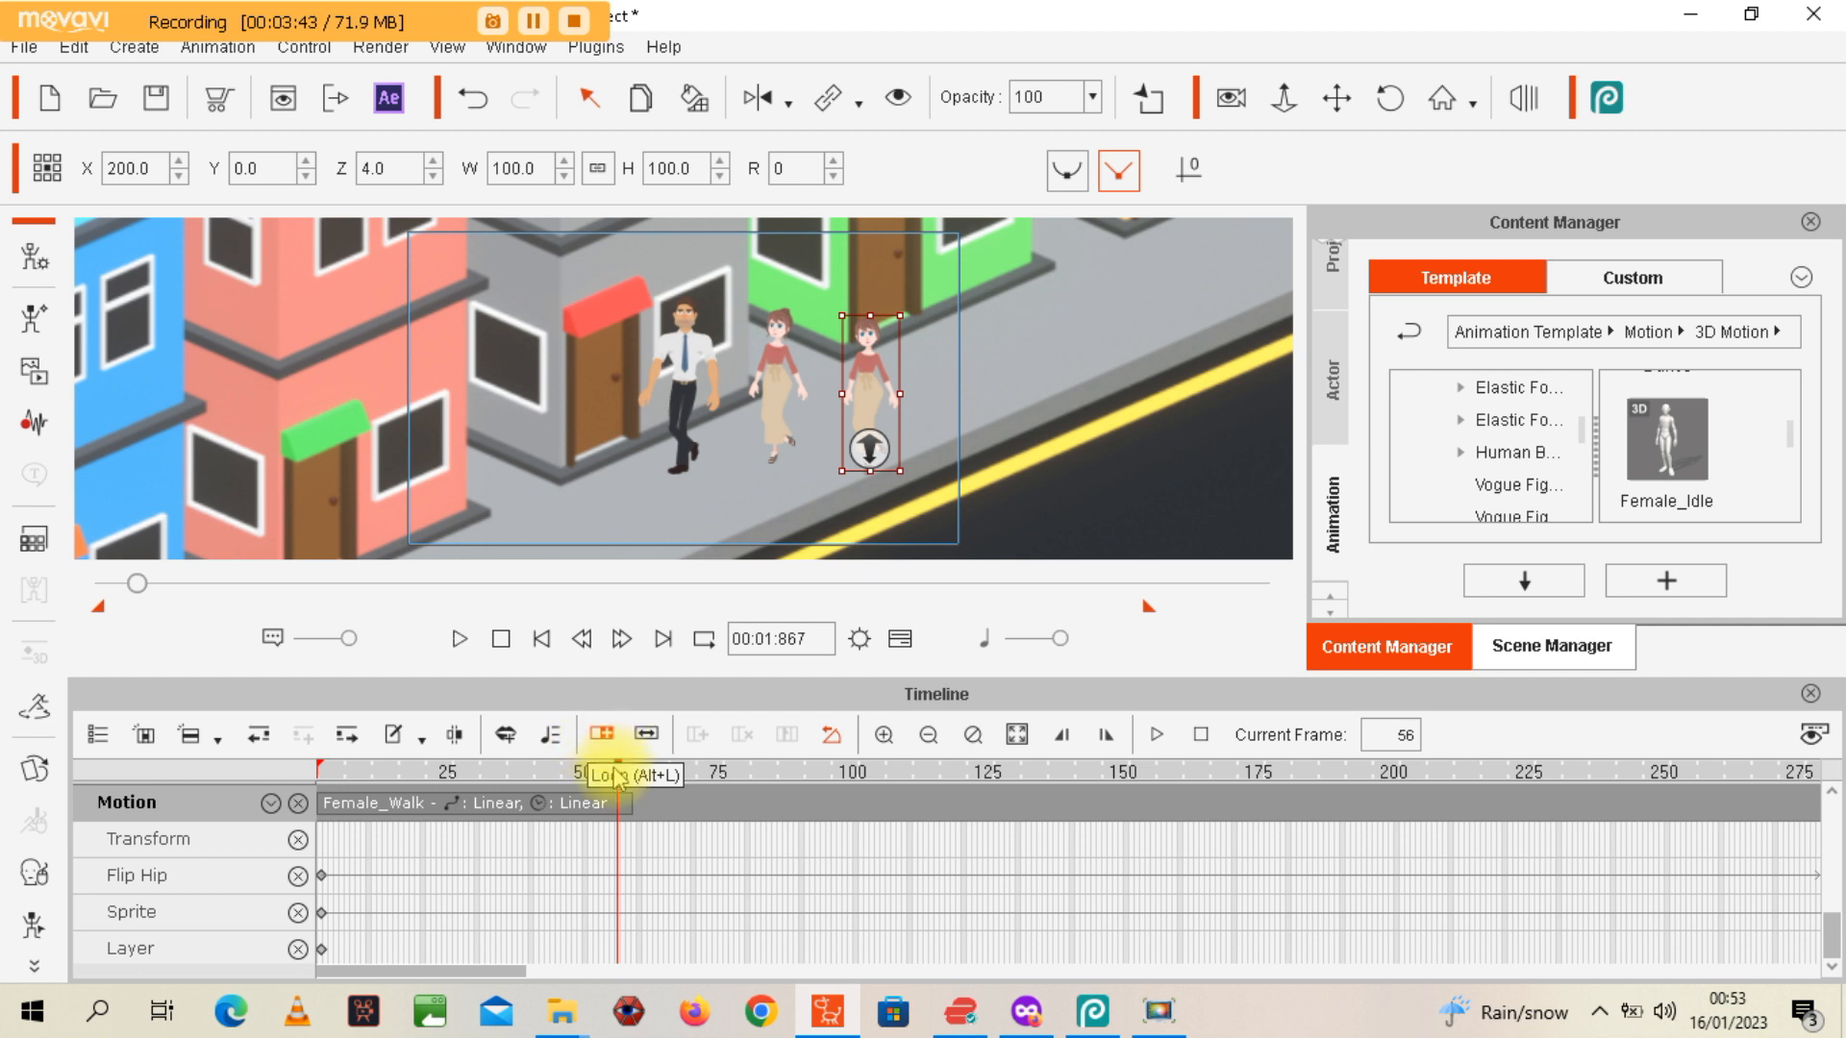
Loop the Female_Walk clip on the Martha_F(1) Motion track until it extends just past frame 1800
left_click_drag(623, 803, 1557, 799)
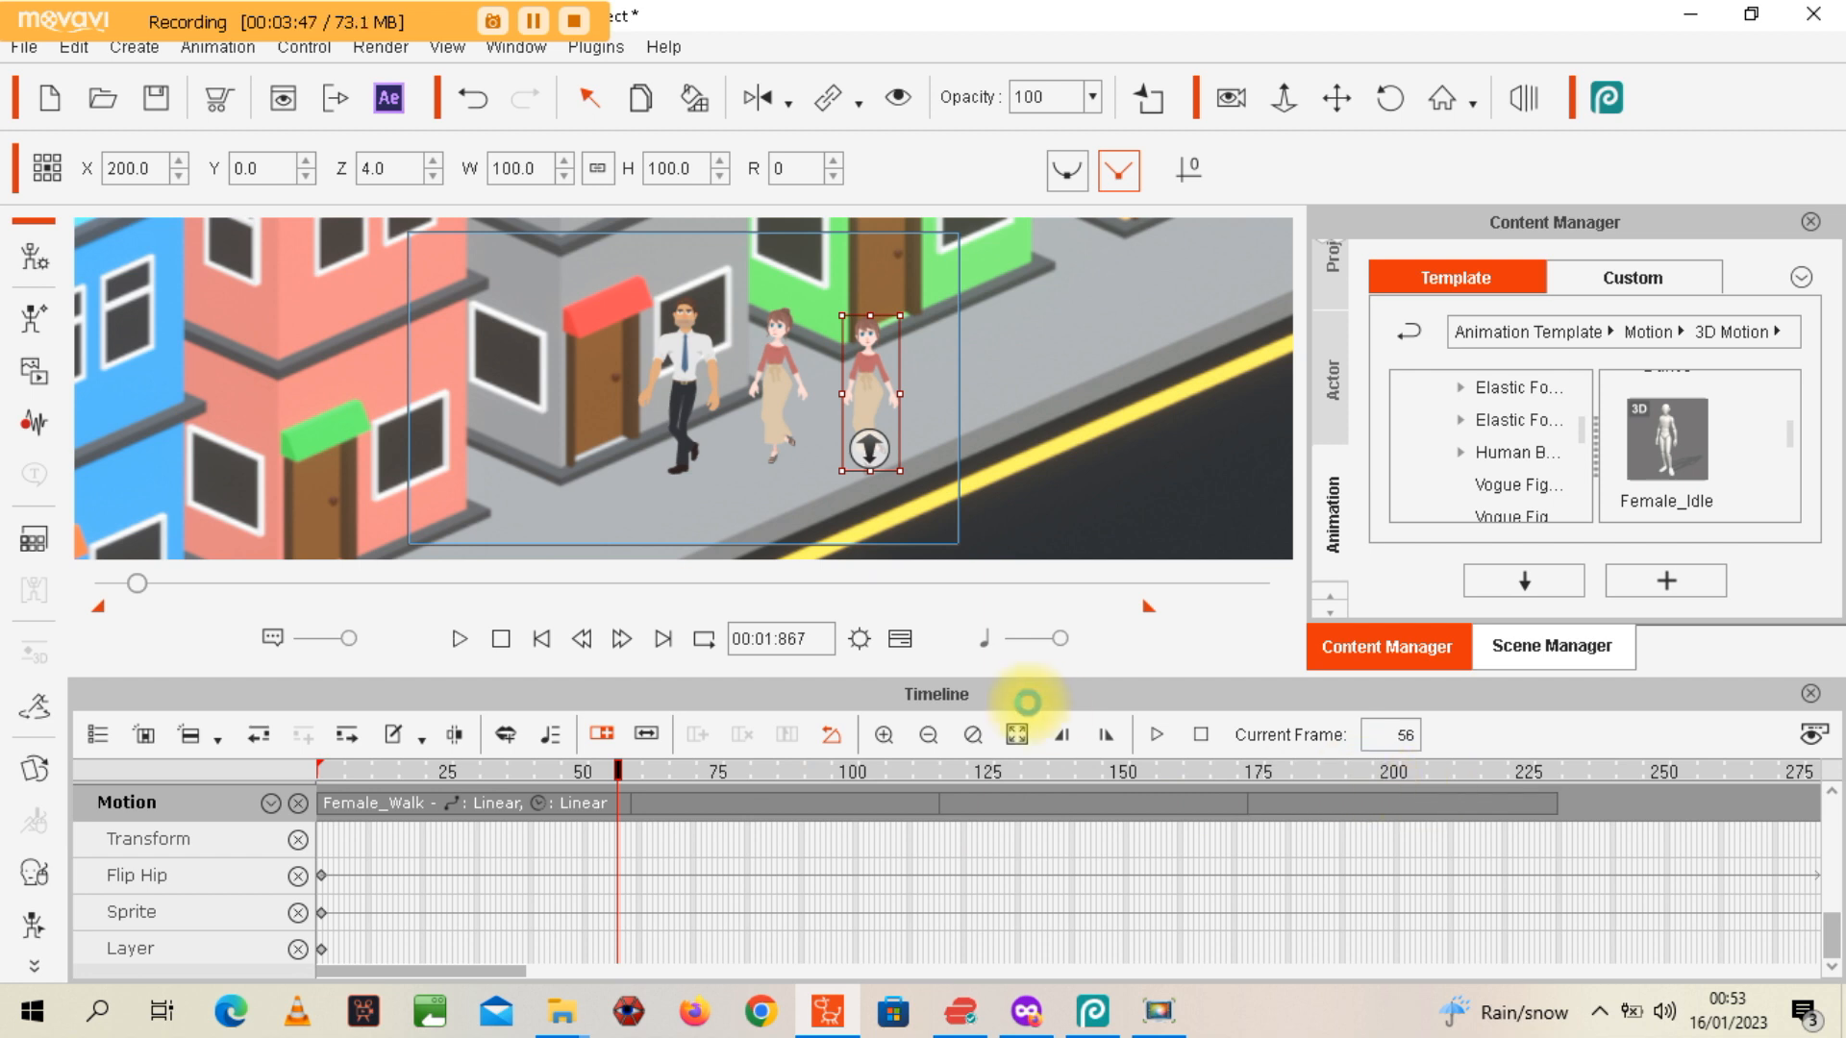
left_click(930, 737)
left_click(930, 737)
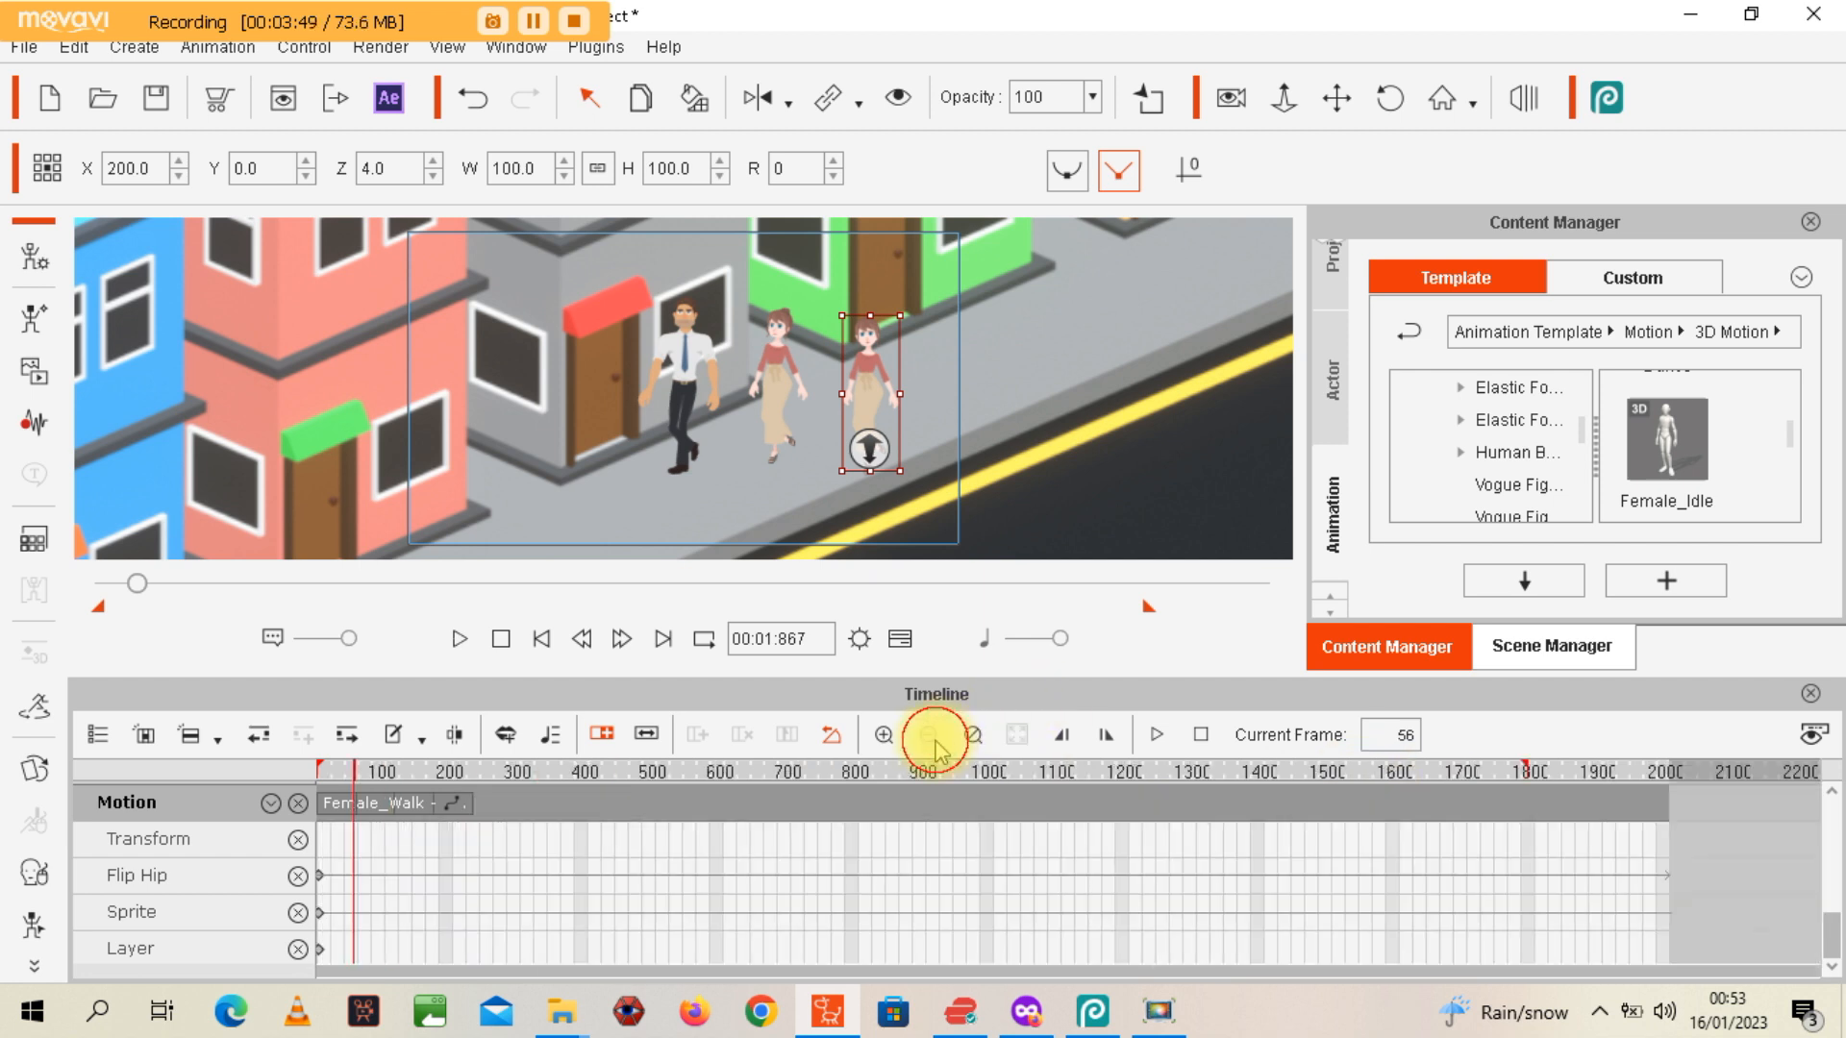
left_click_drag(470, 806, 1531, 822)
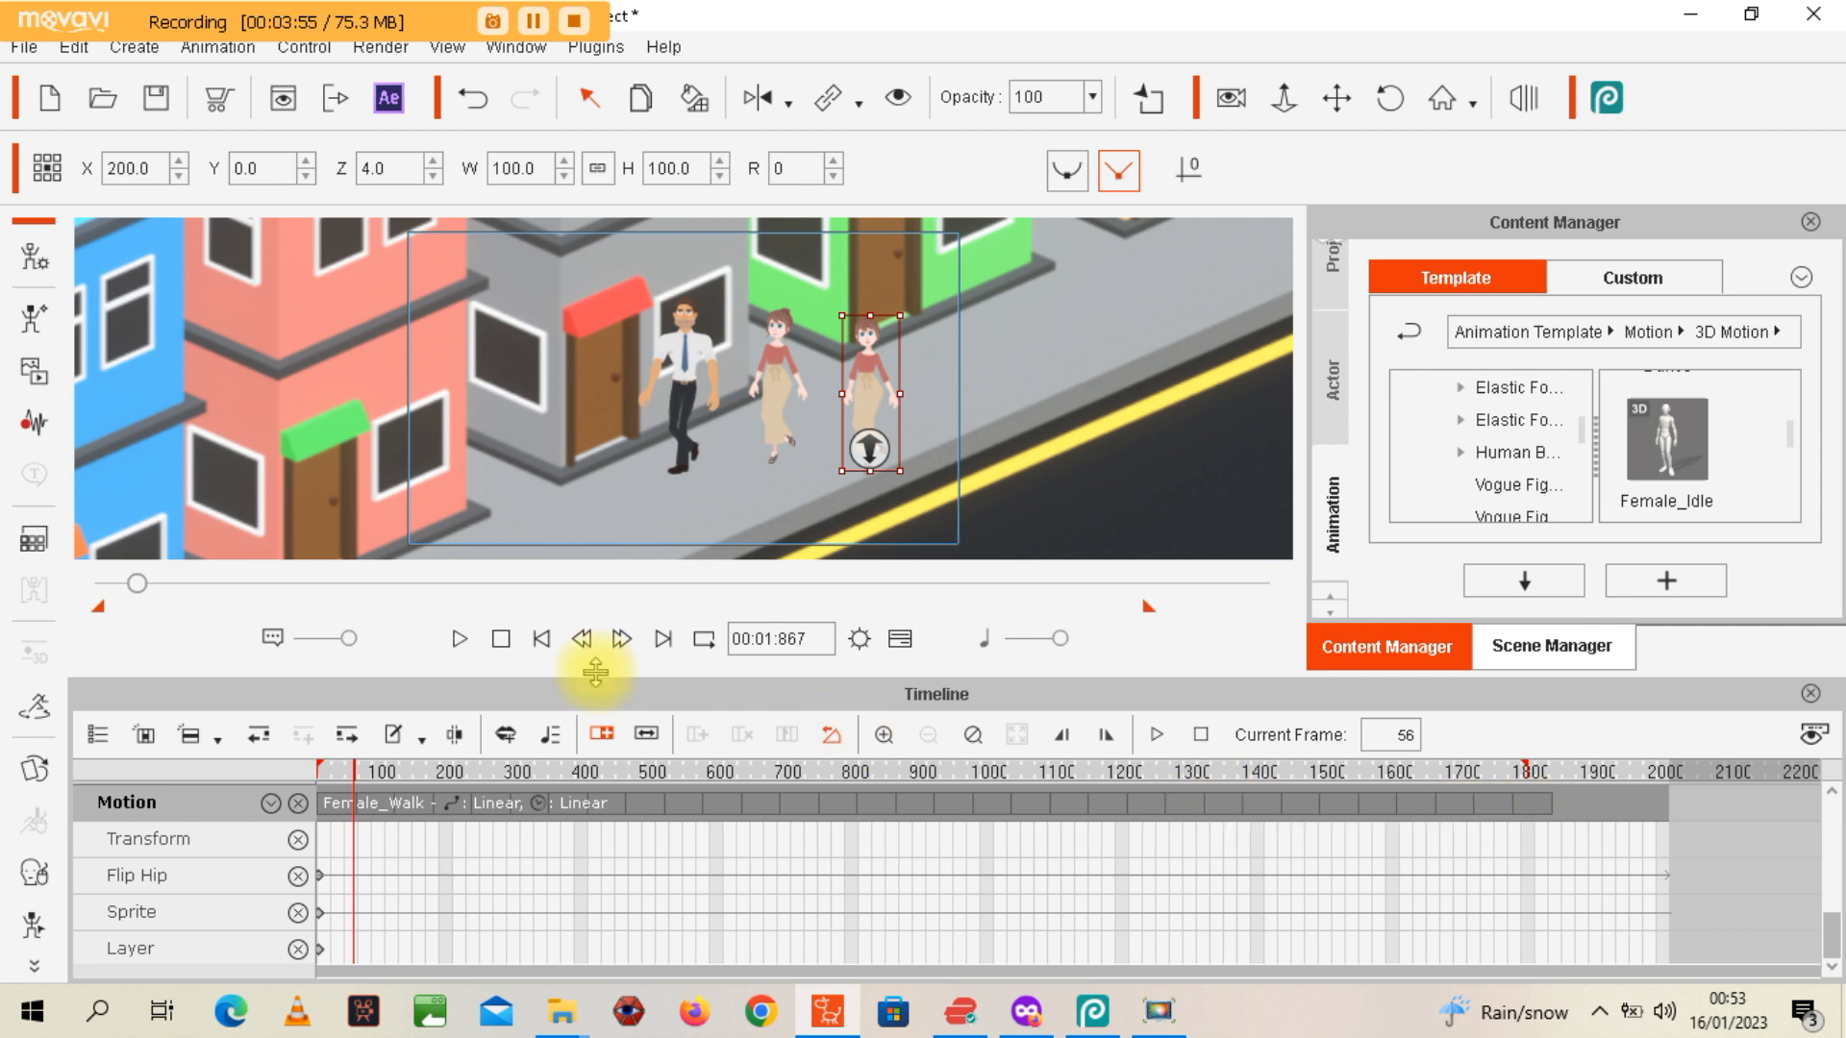
Close the timeline, play the scene from the first frame to check the looped walk, and return to the start
left_click(542, 639)
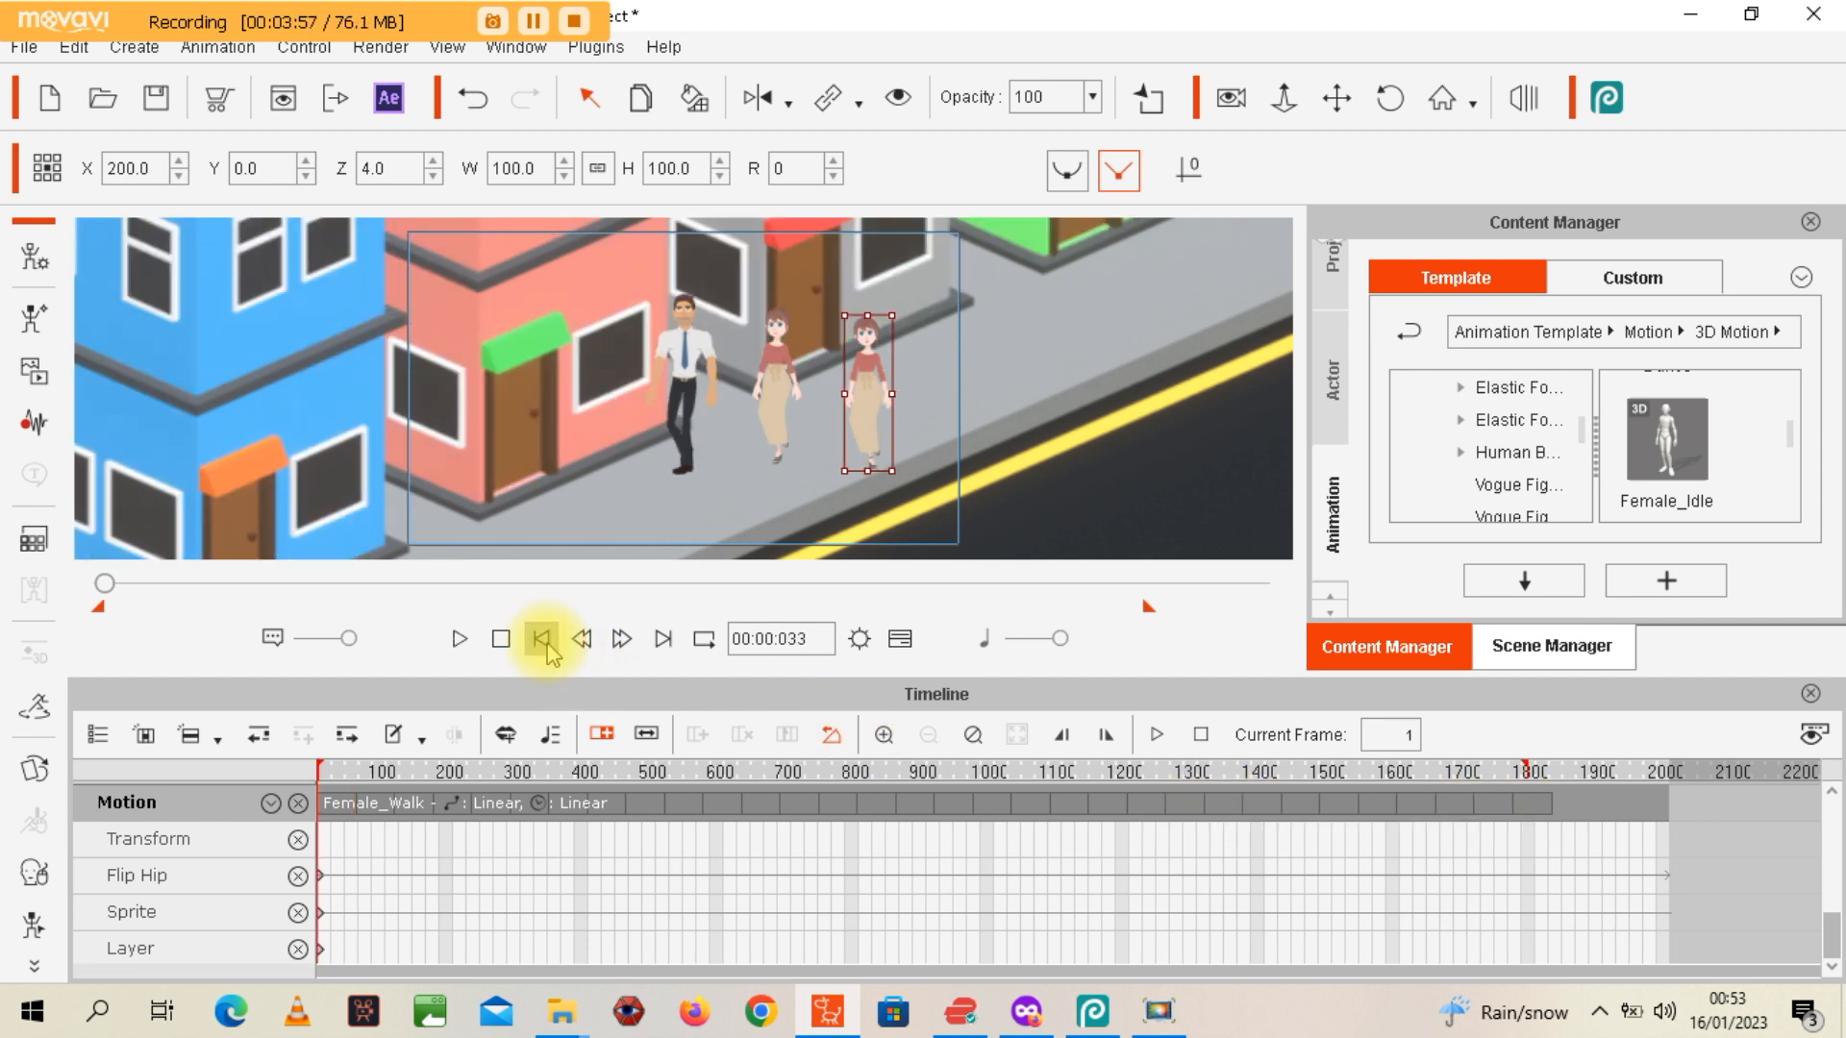
left_click(901, 639)
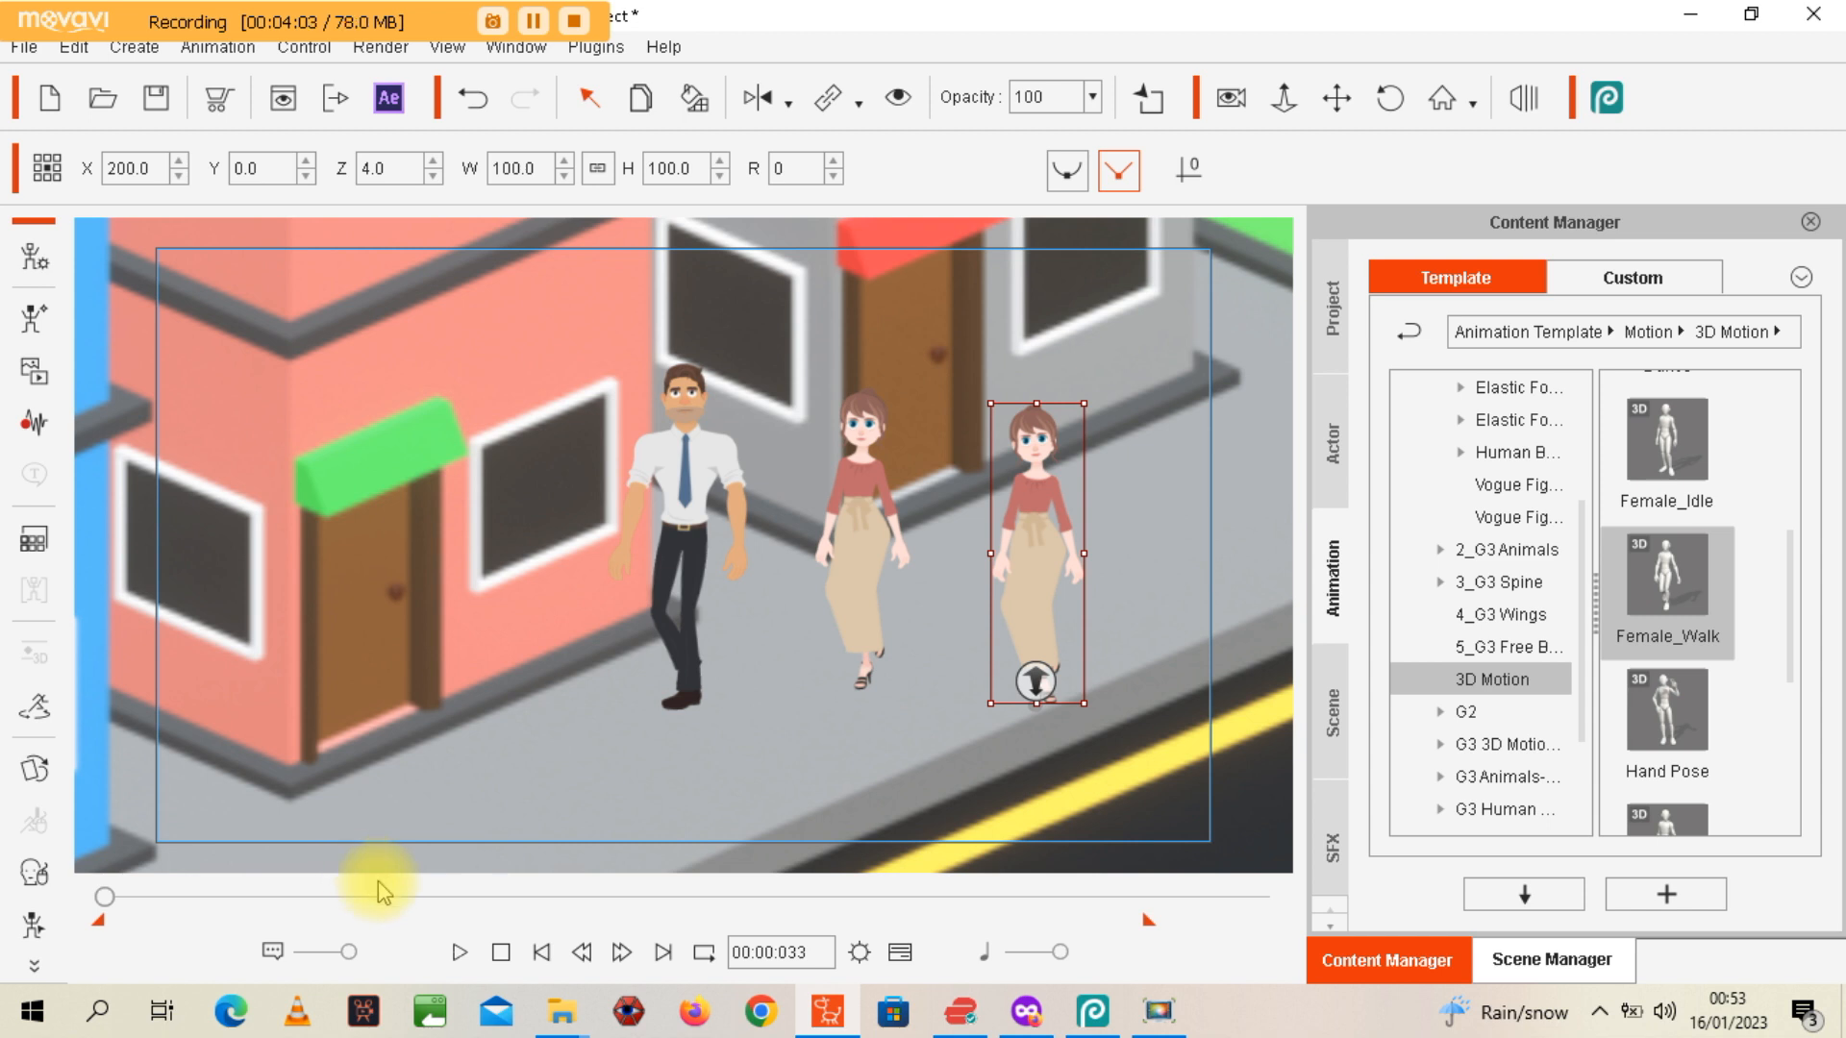
left_click(420, 745)
left_click(459, 952)
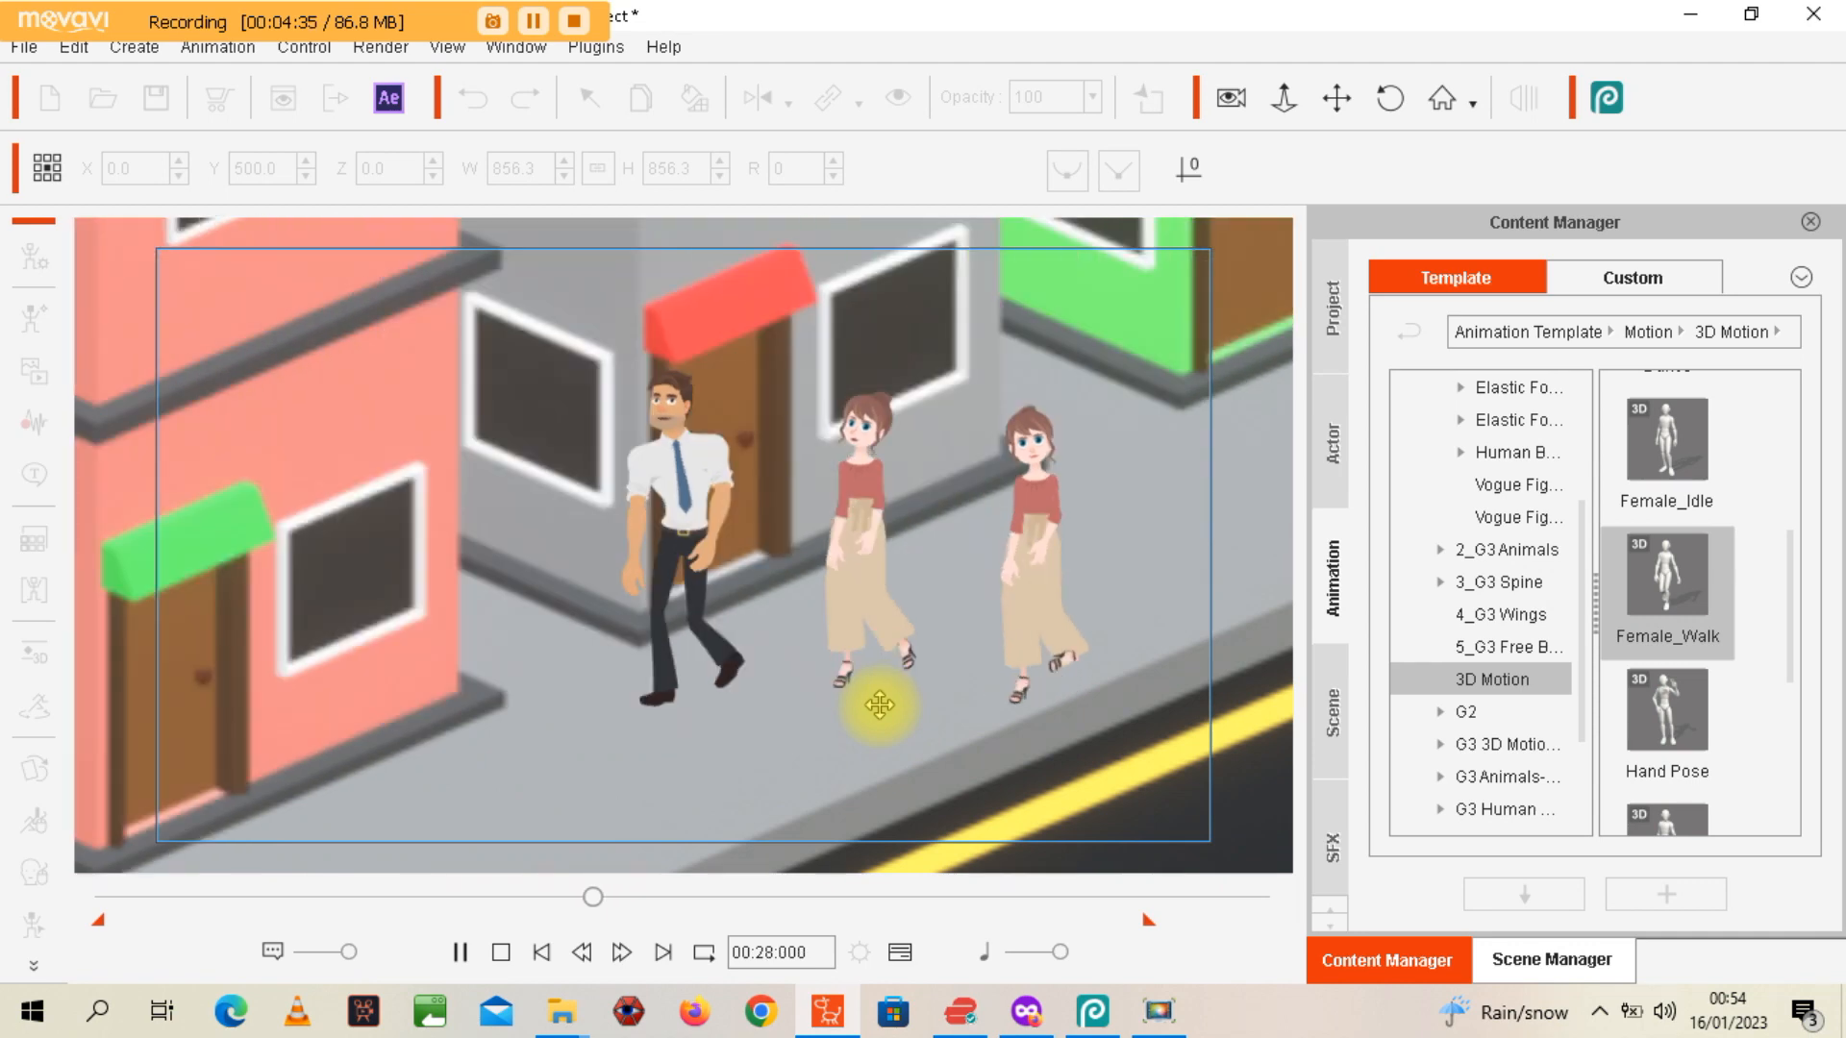
left_click(459, 954)
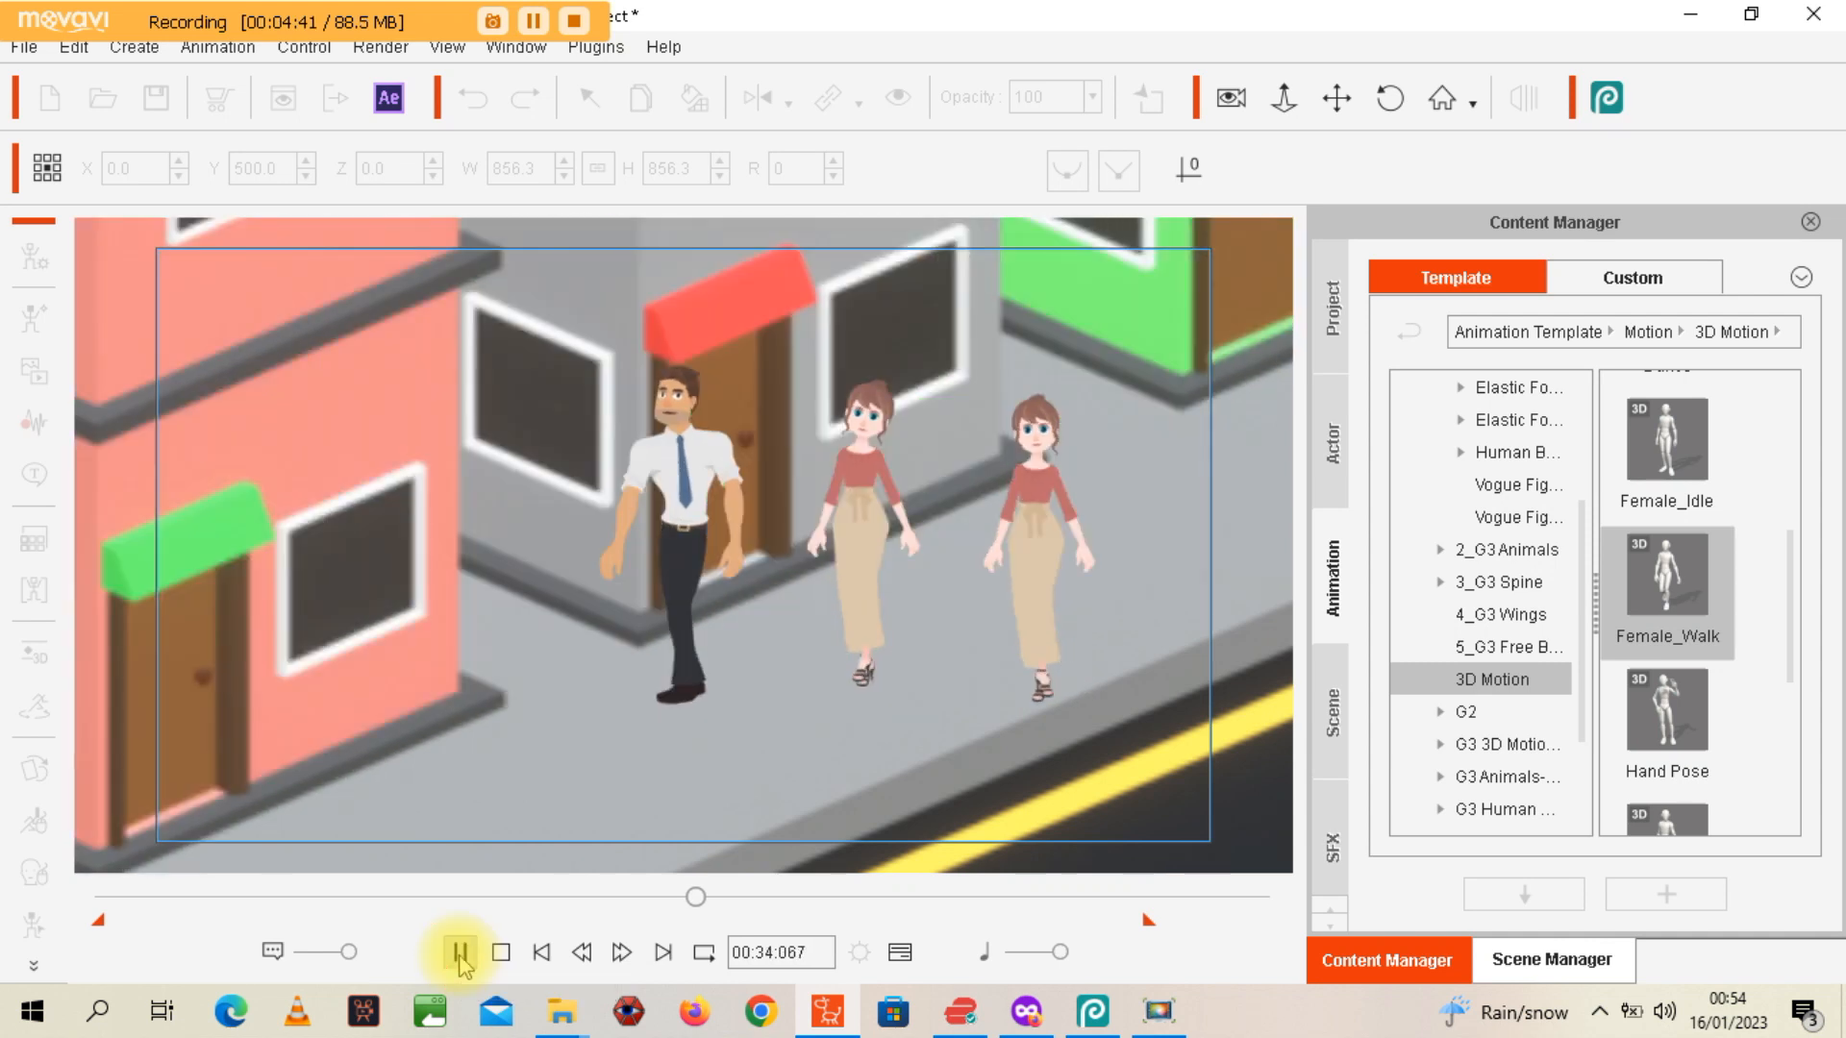
left_click(542, 952)
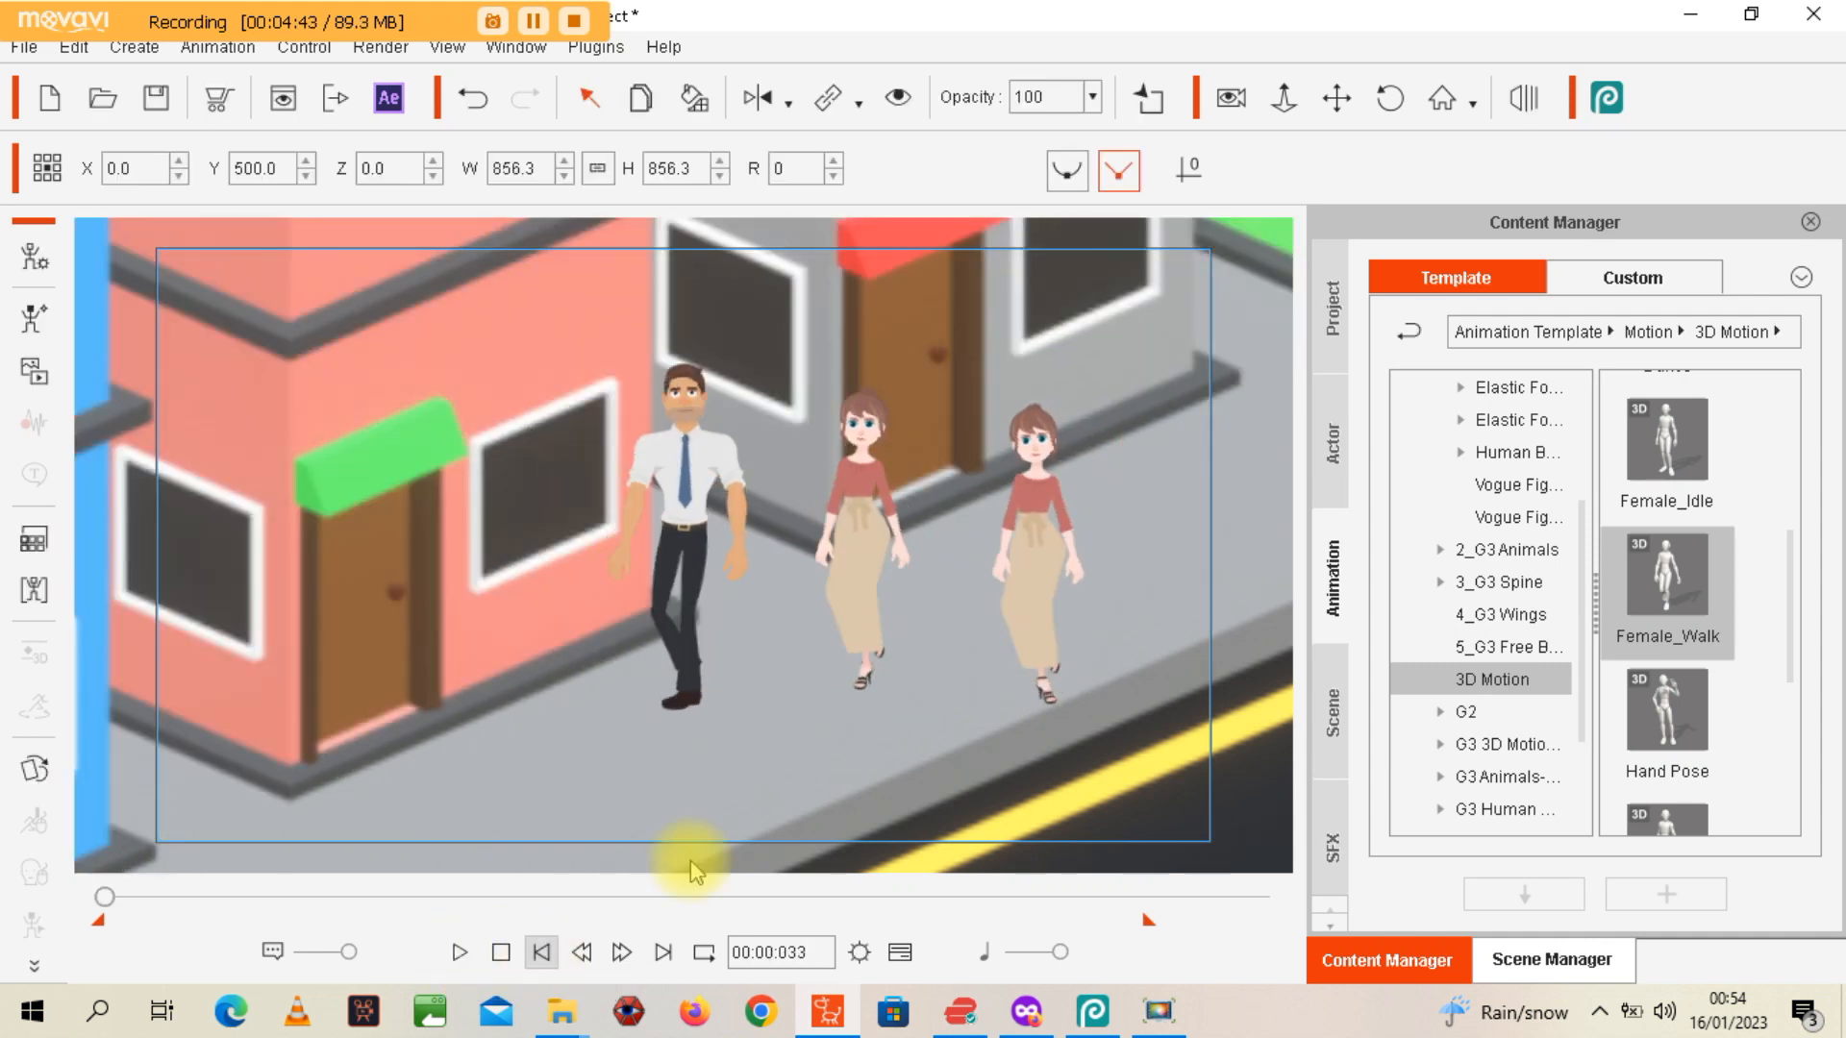
Launch the Martha_F(1) actor in Photopea as a PSD at scale 1.0 and maximize the editor window
left_click(1035, 591)
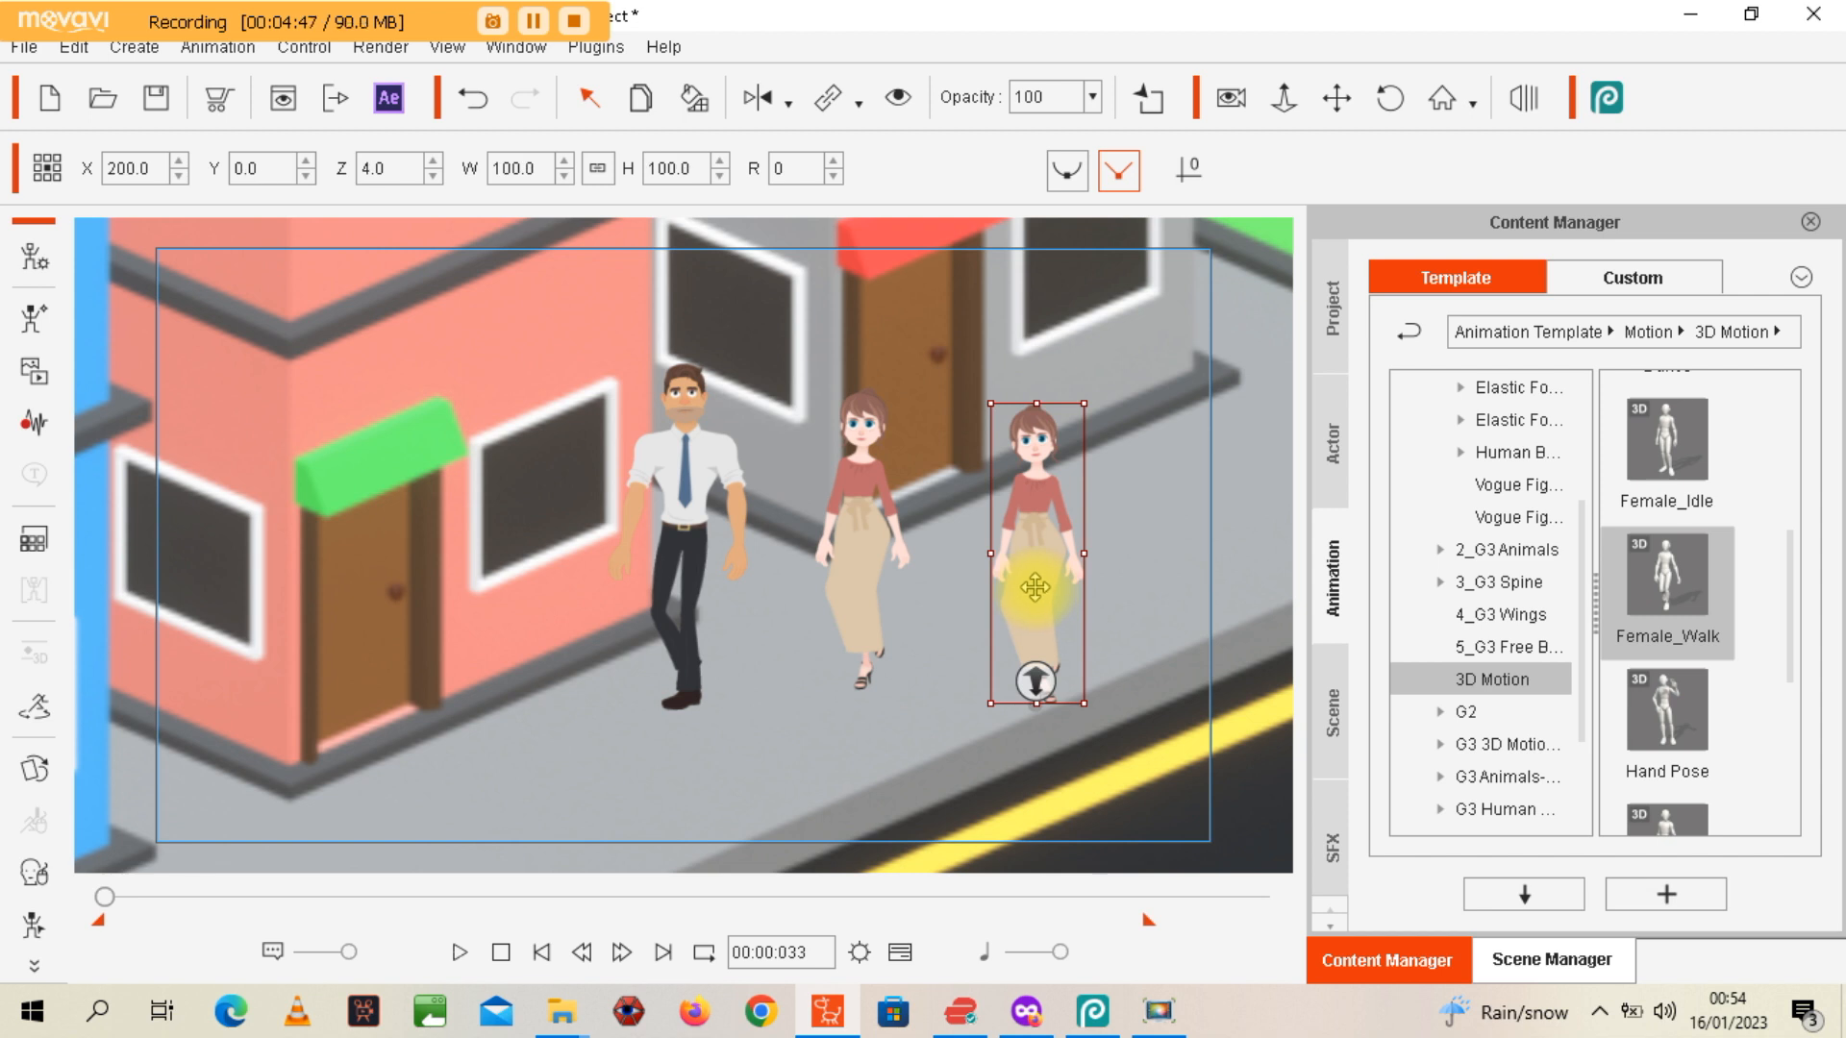
right_click(1035, 587)
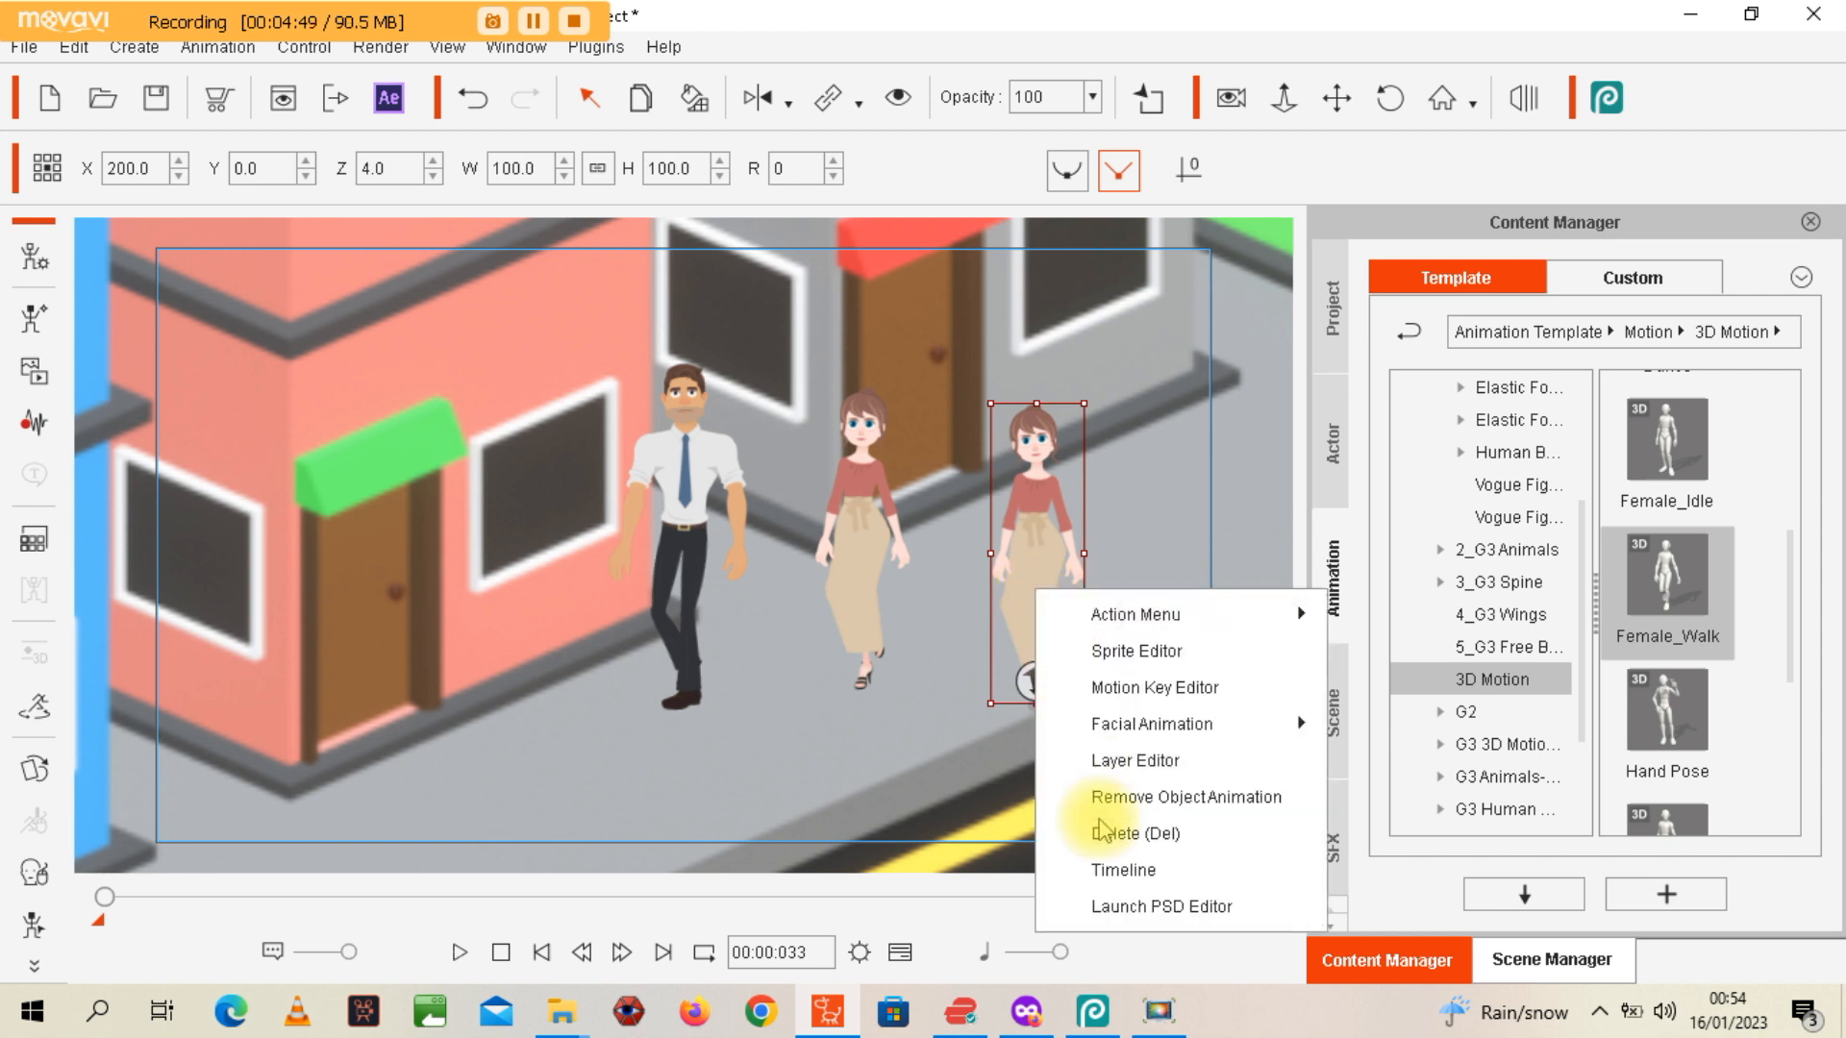
left_click(1118, 909)
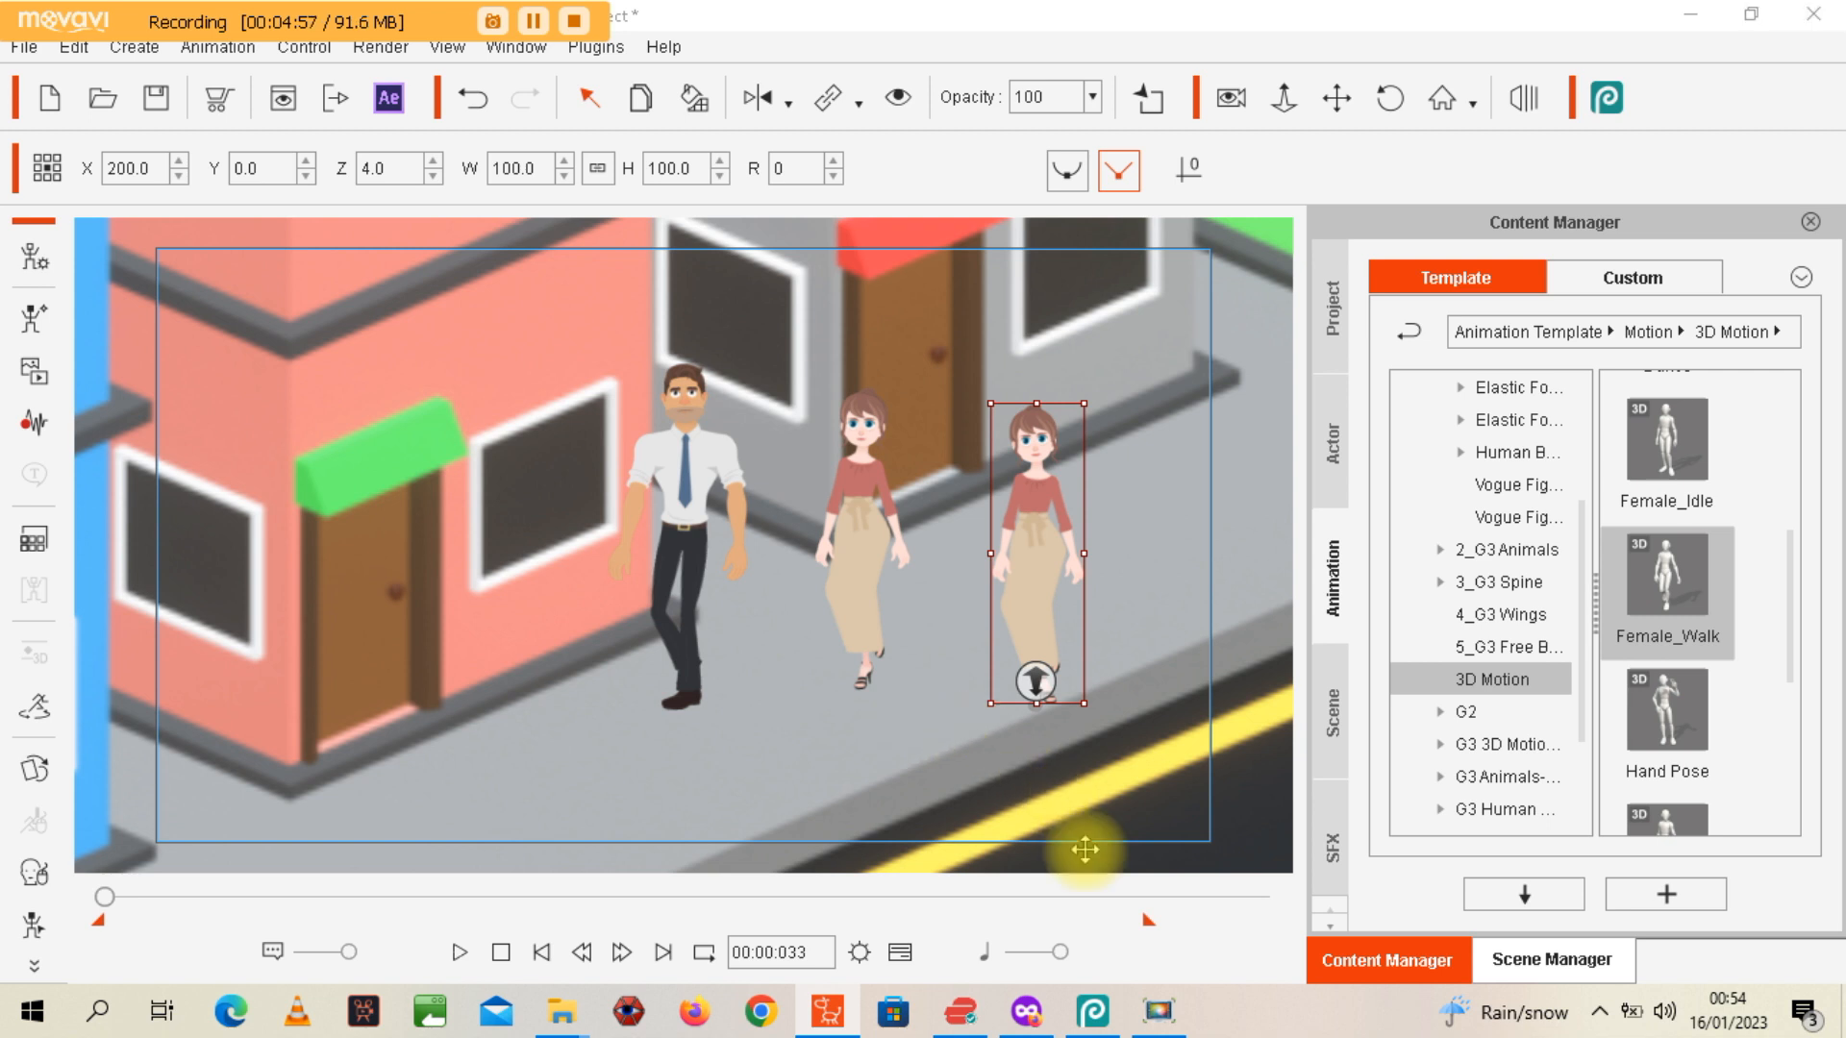
left_click(1347, 236)
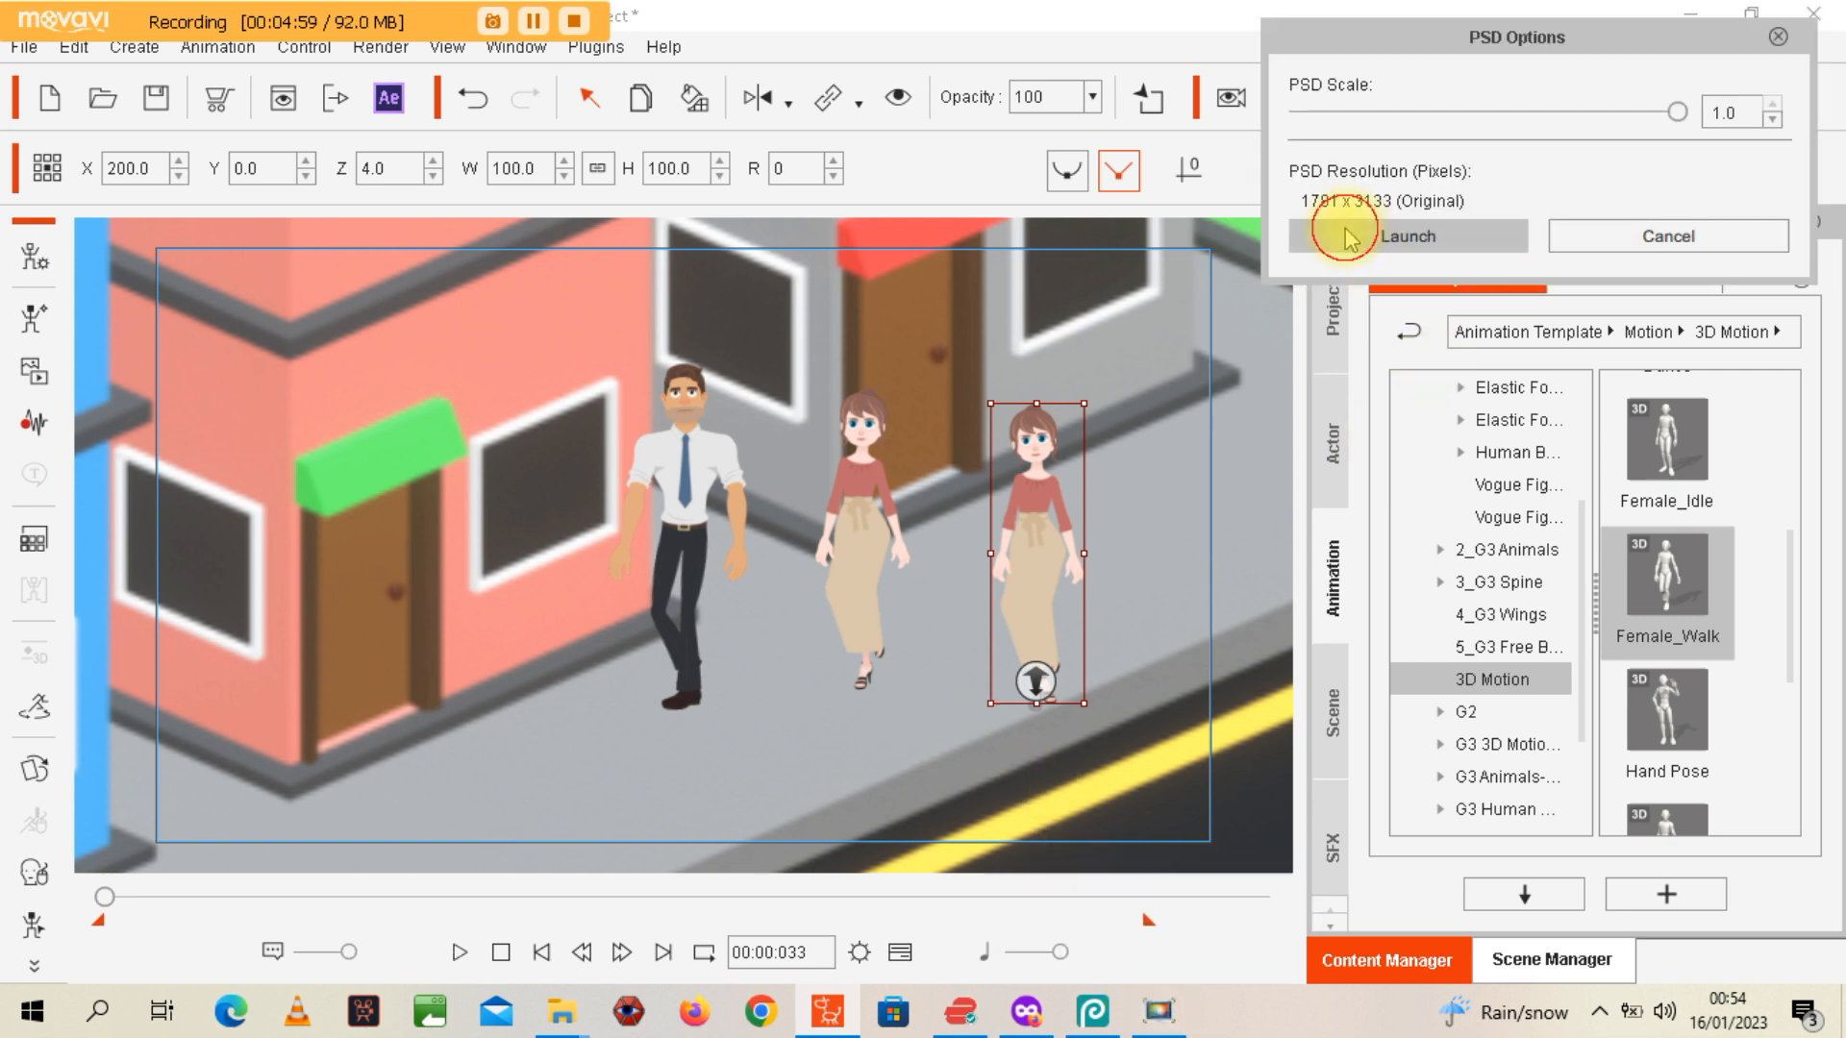
left_click(1158, 1011)
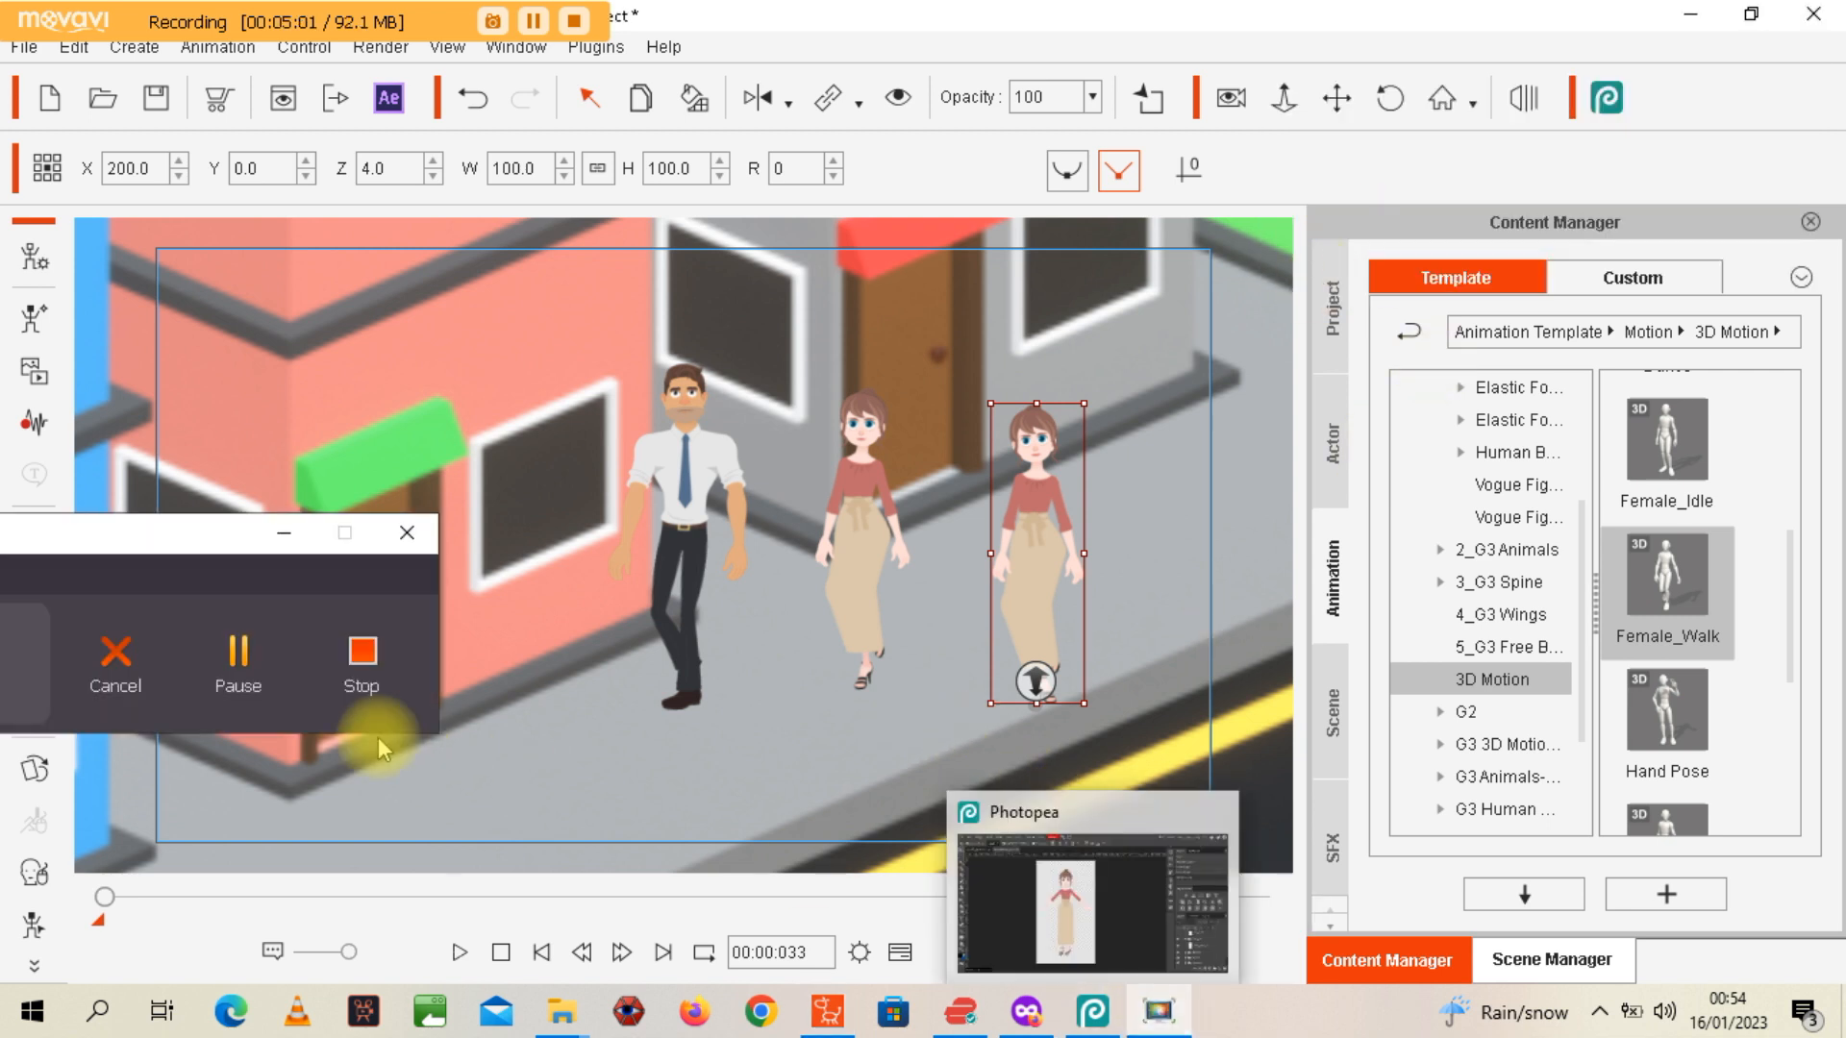
left_click(238, 663)
left_click(237, 664)
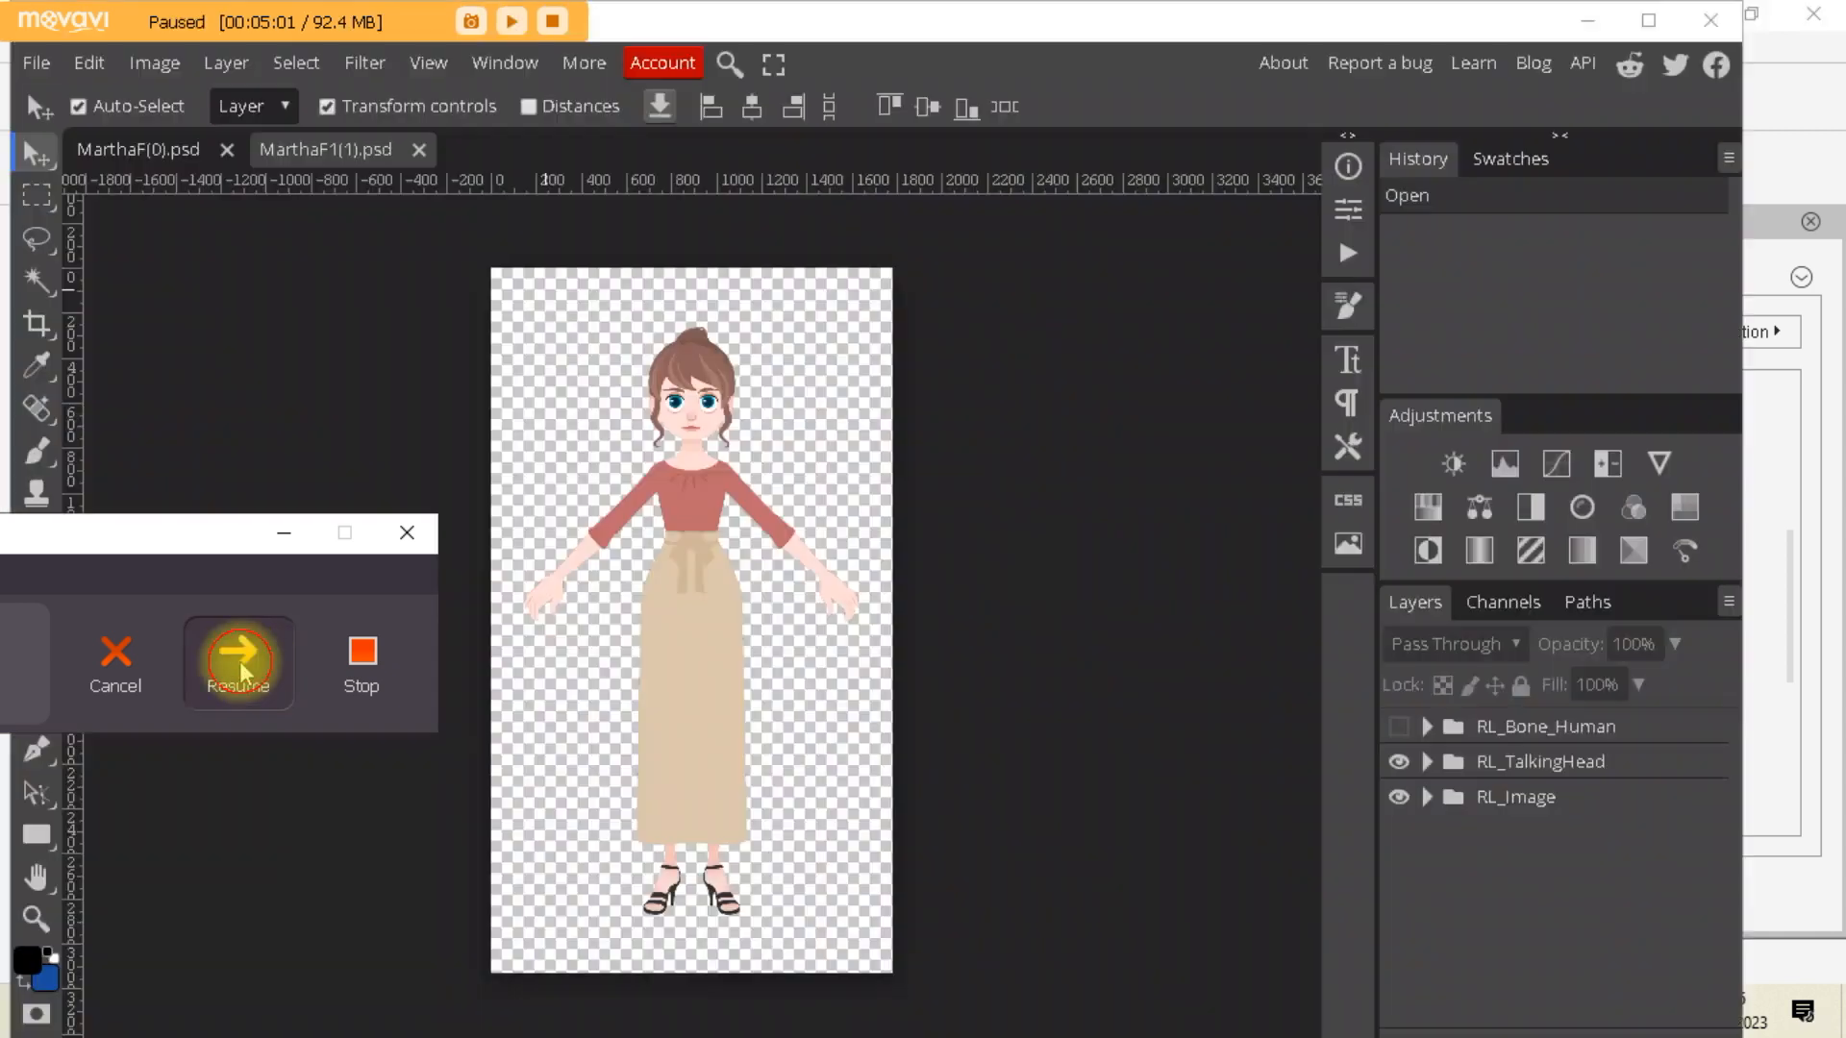
left_click(283, 533)
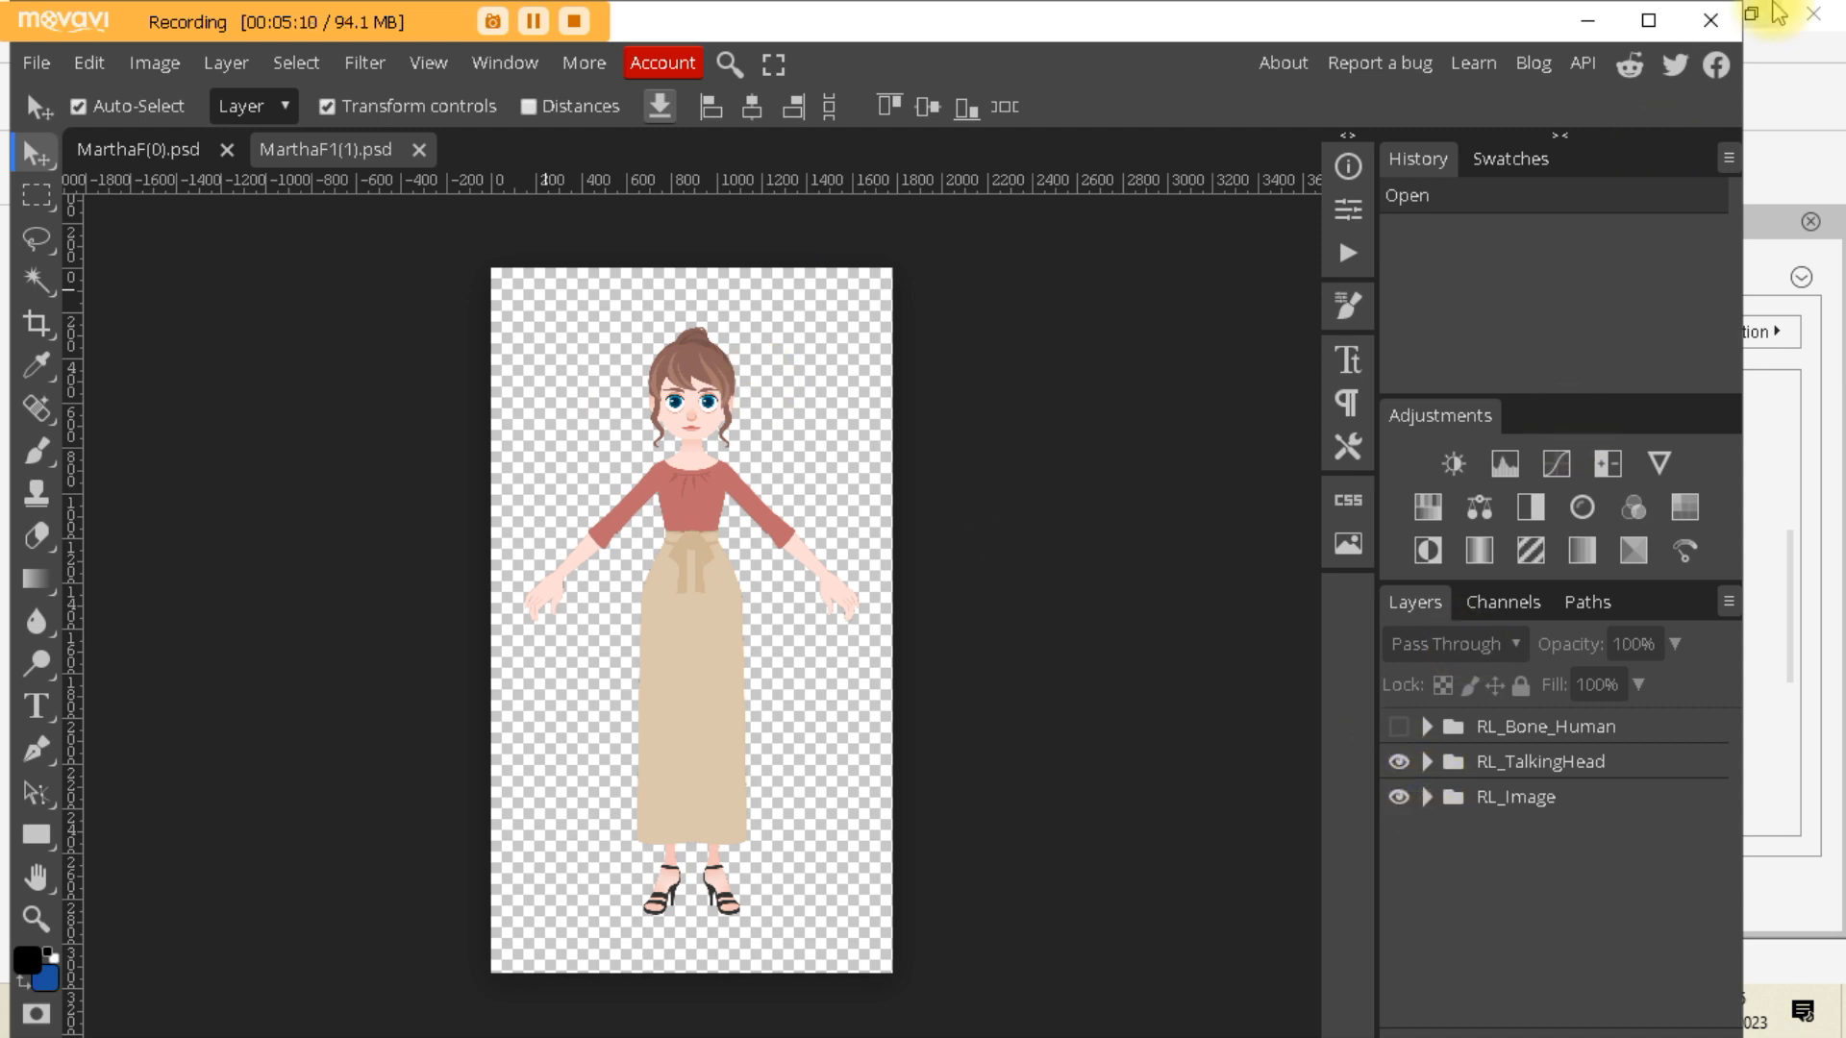
left_click(1646, 20)
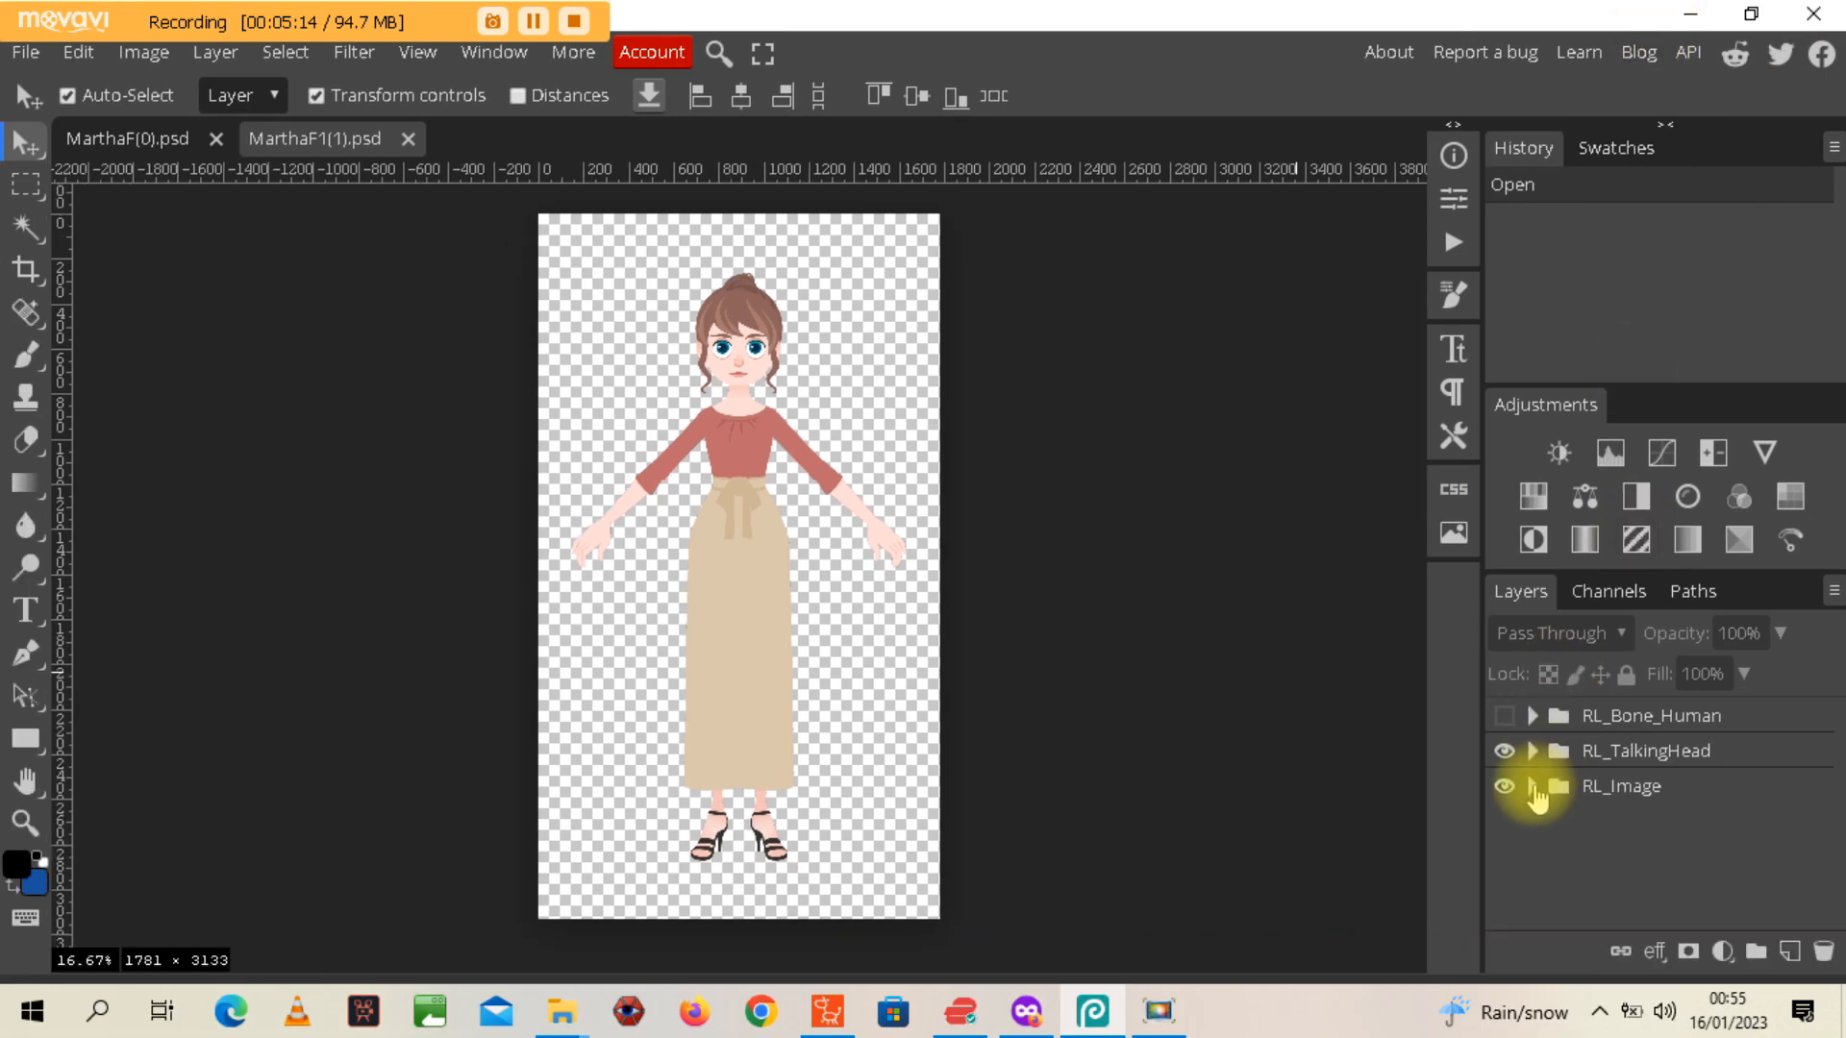
In the LFoot group, hide the Foot_45 layer, preview Foot_90, and show Foot_45R in its place
left_click(772, 851)
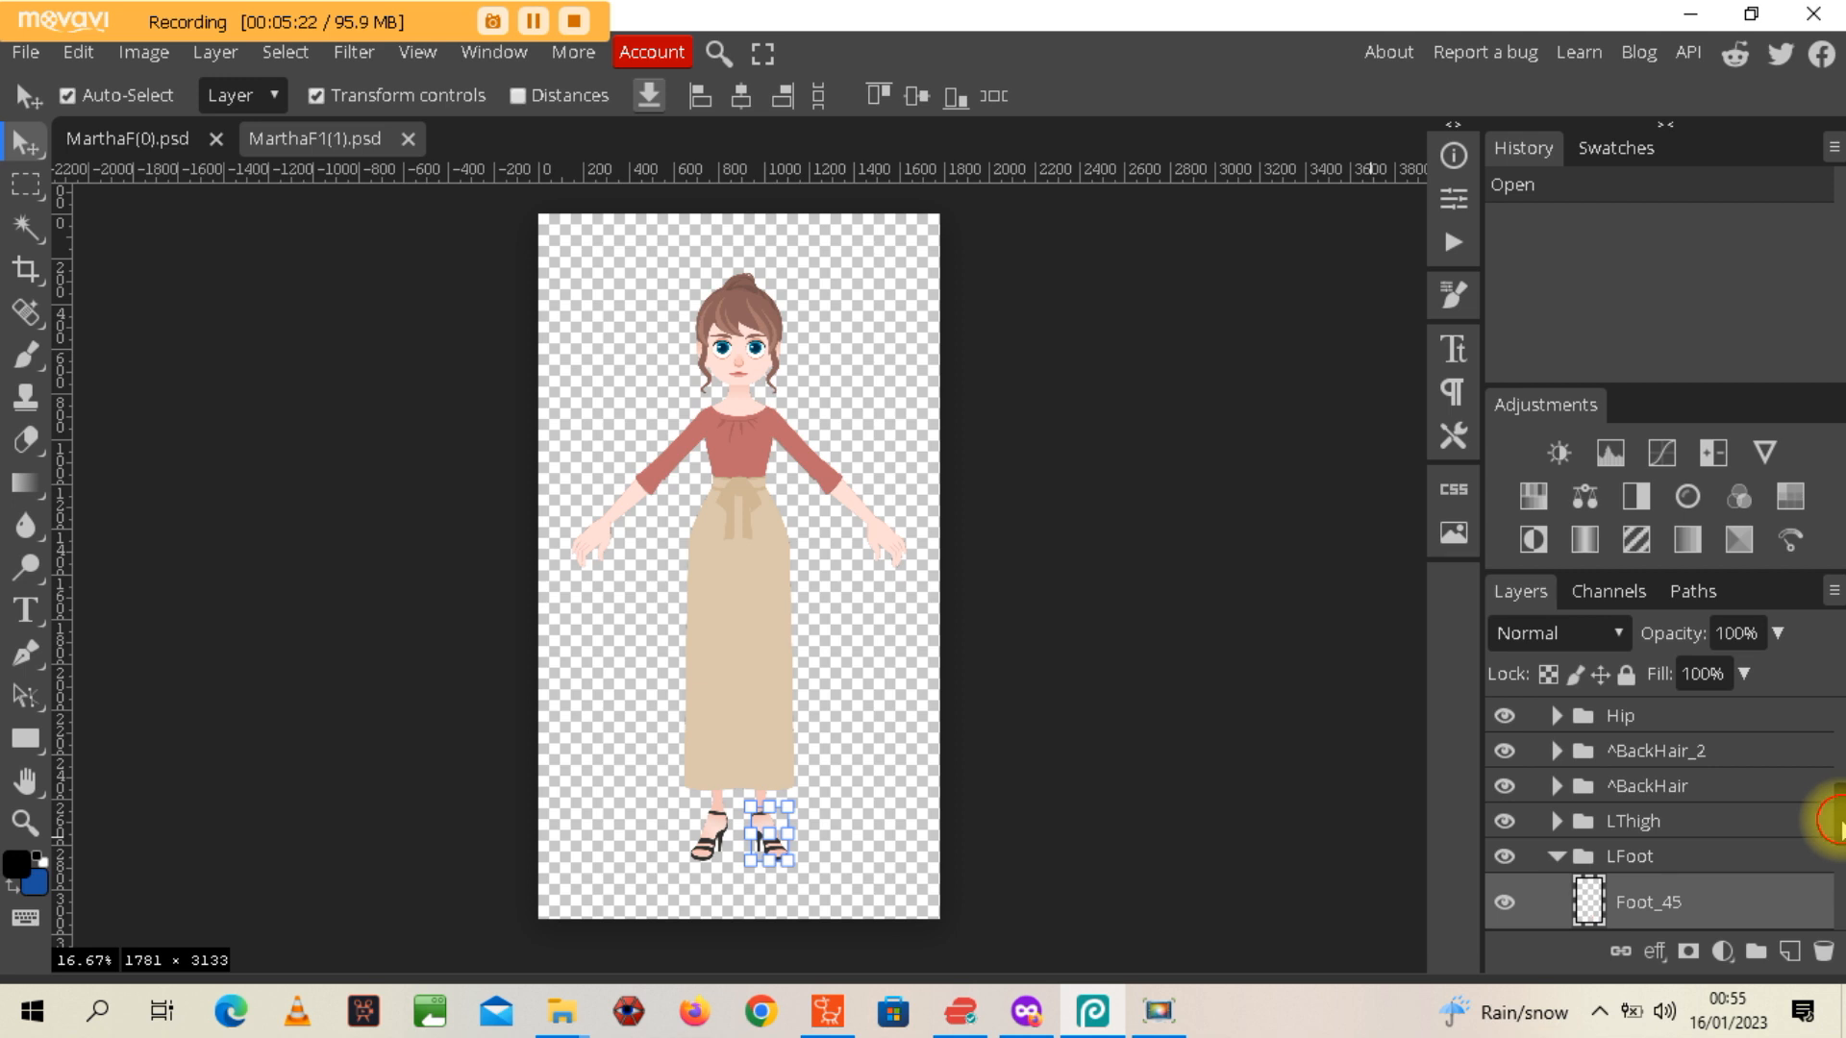
left_click_drag(1833, 812, 1837, 858)
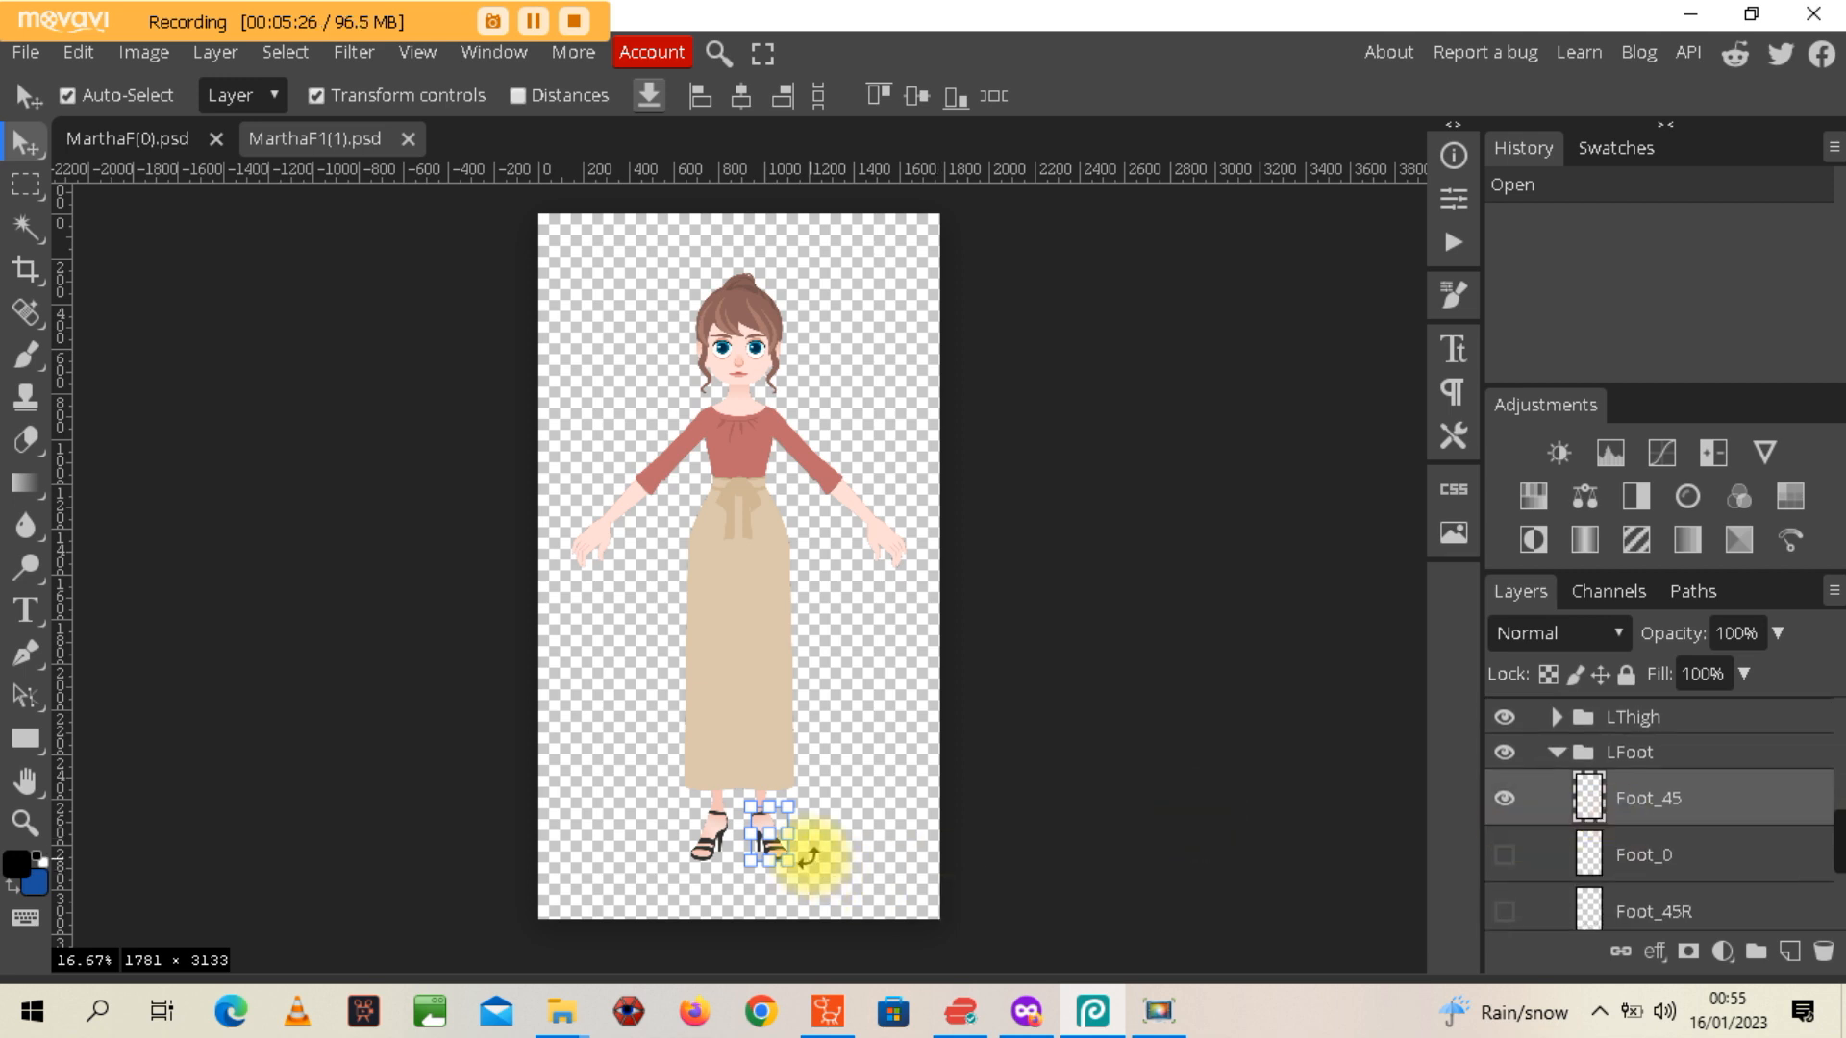
mouse_move(1826, 841)
left_mouse_down()
mouse_move(1834, 863)
mouse_move(1813, 865)
left_mouse_up()
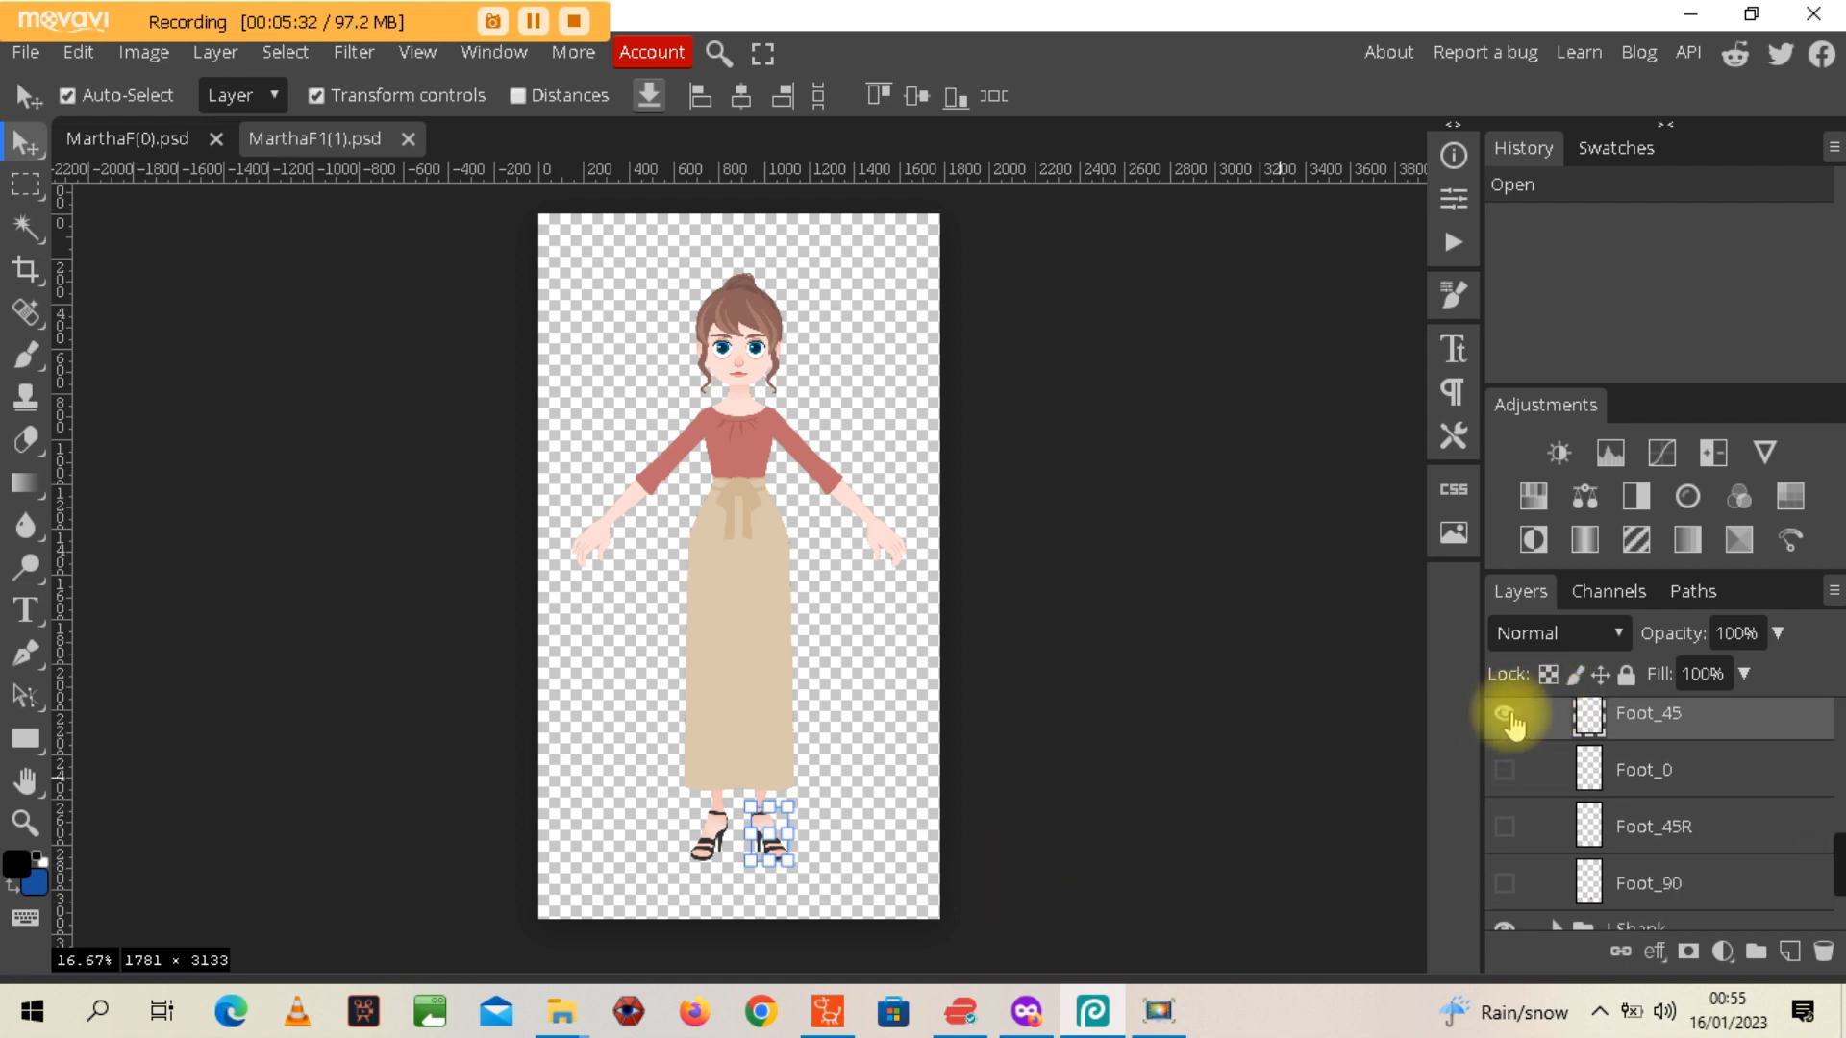
left_click(1506, 716)
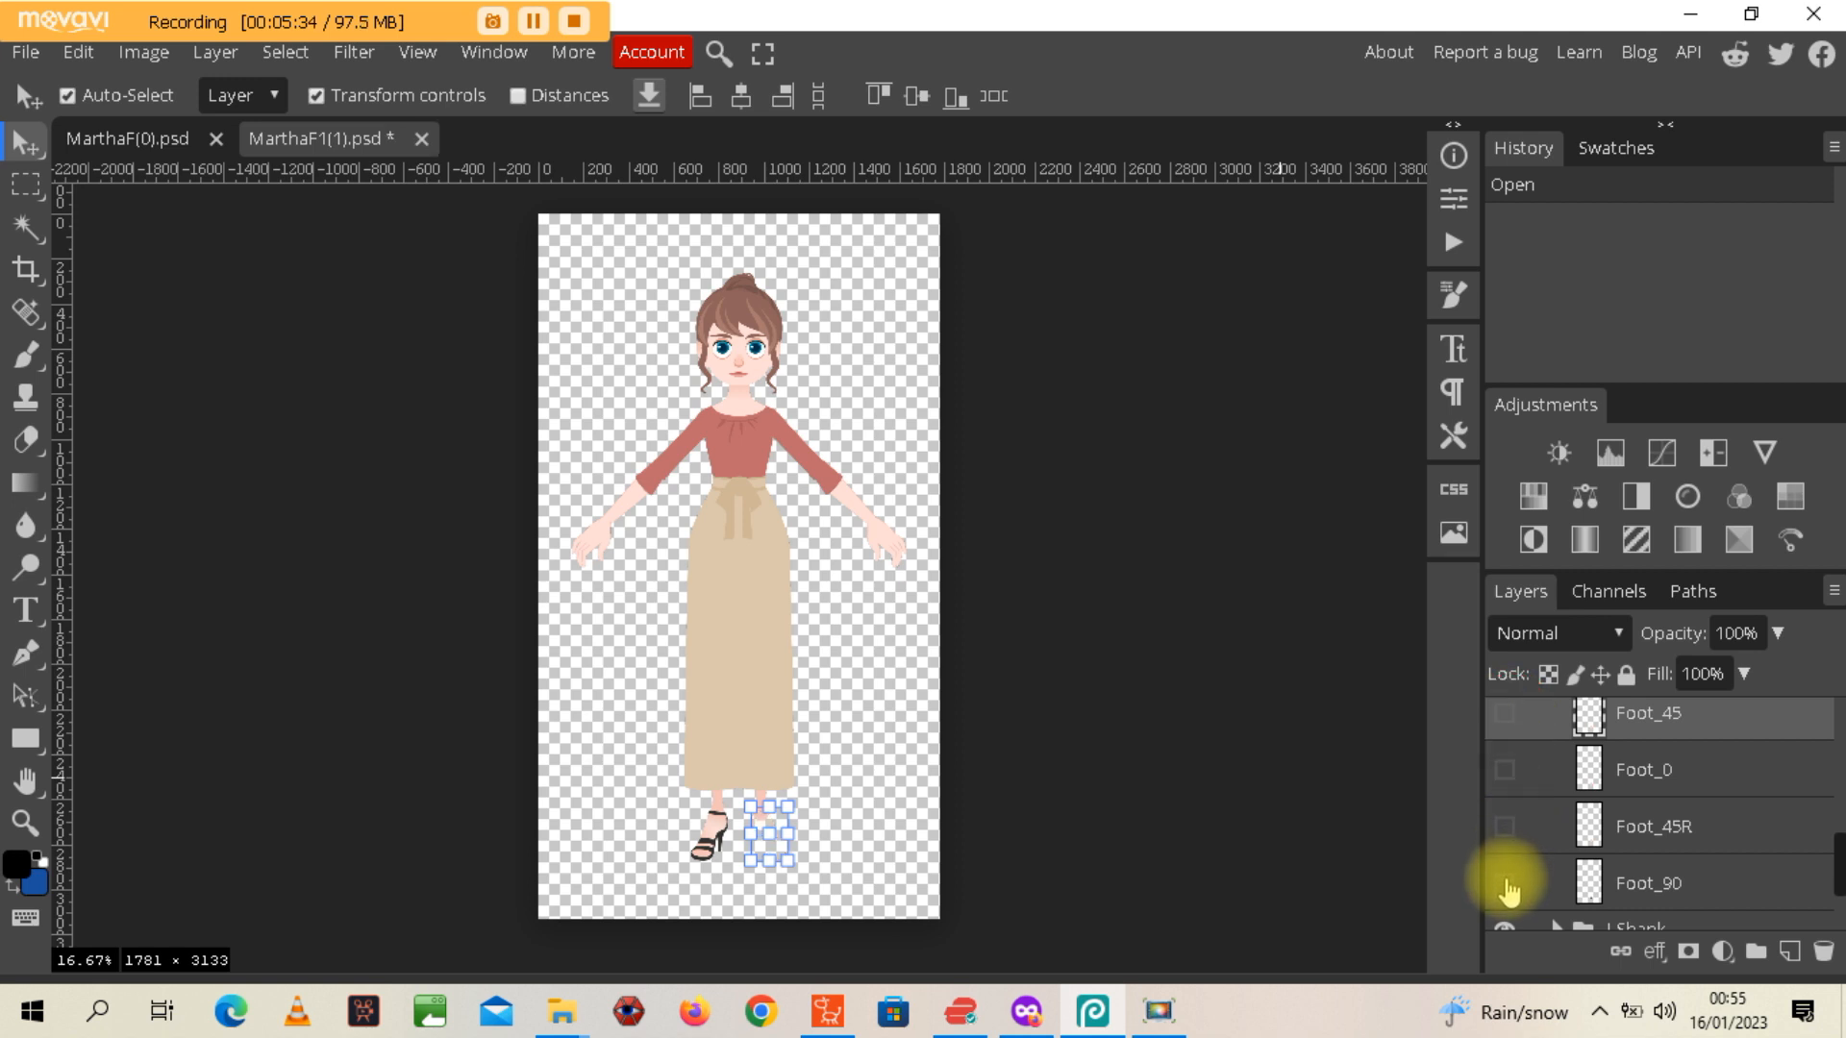
left_click(1506, 884)
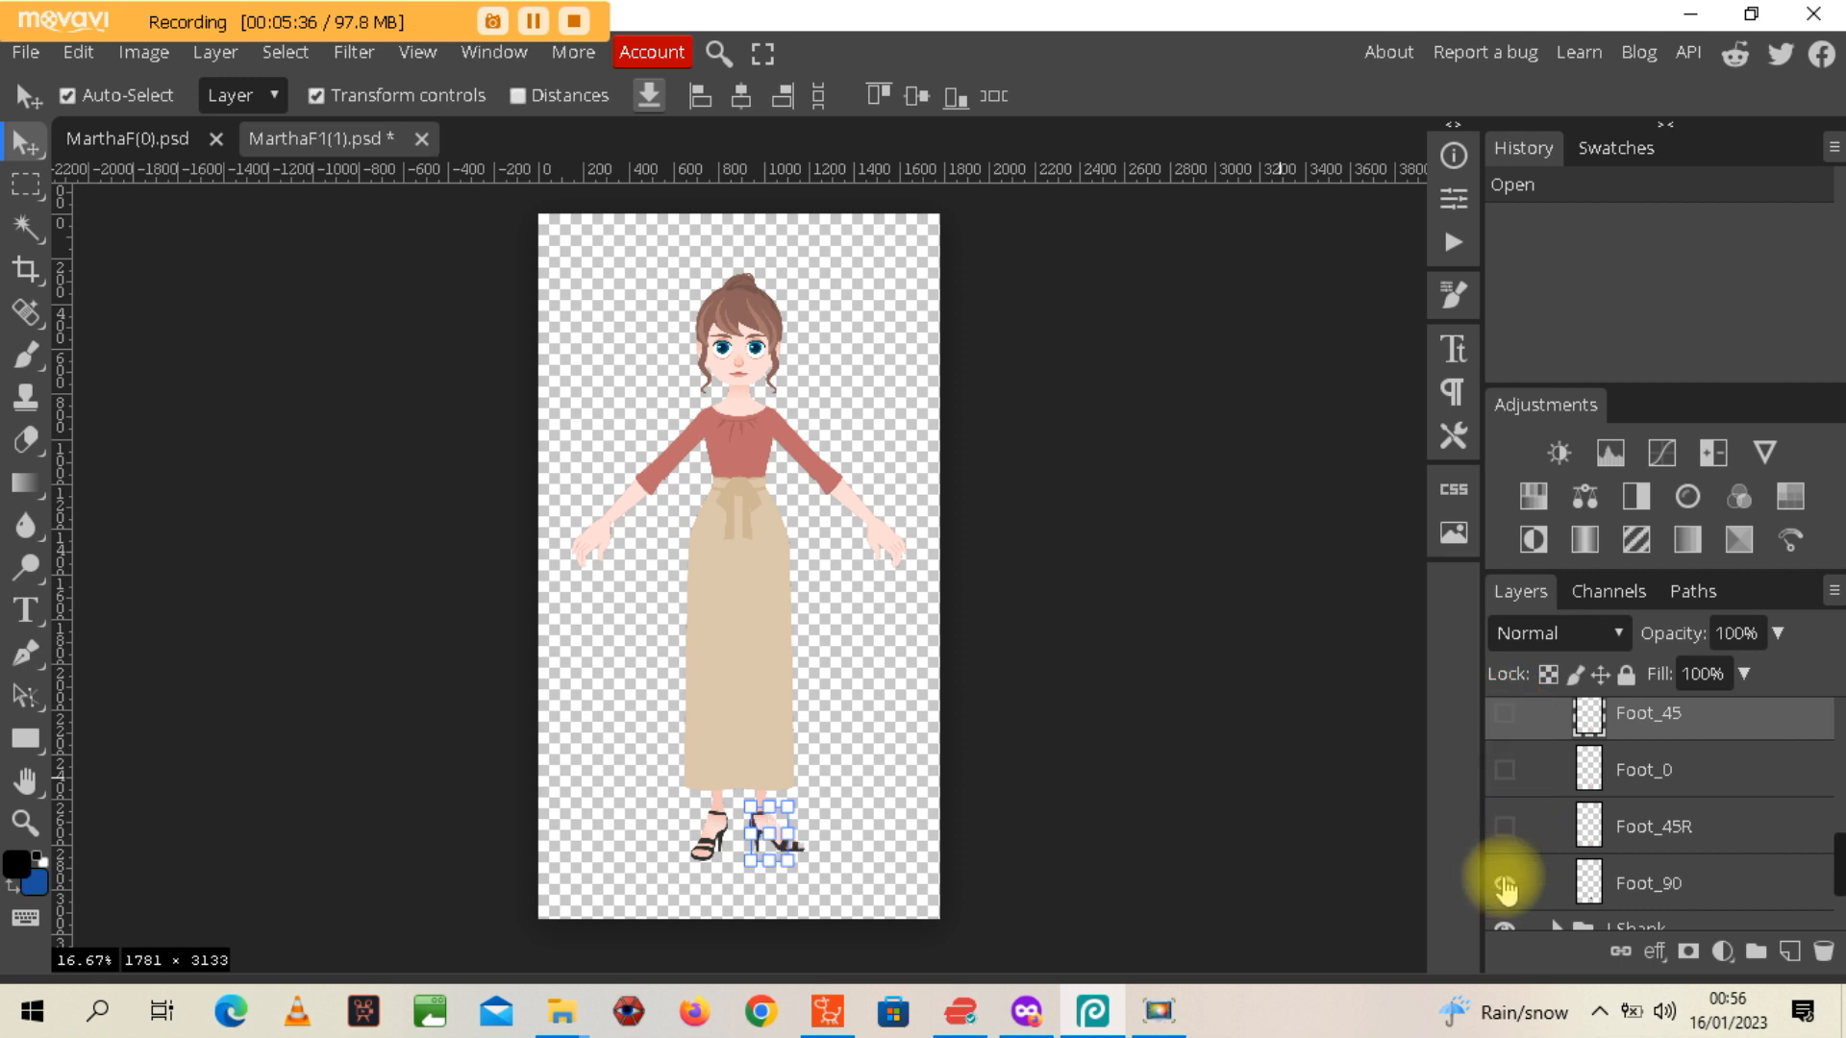
left_click(1505, 885)
left_click(1506, 826)
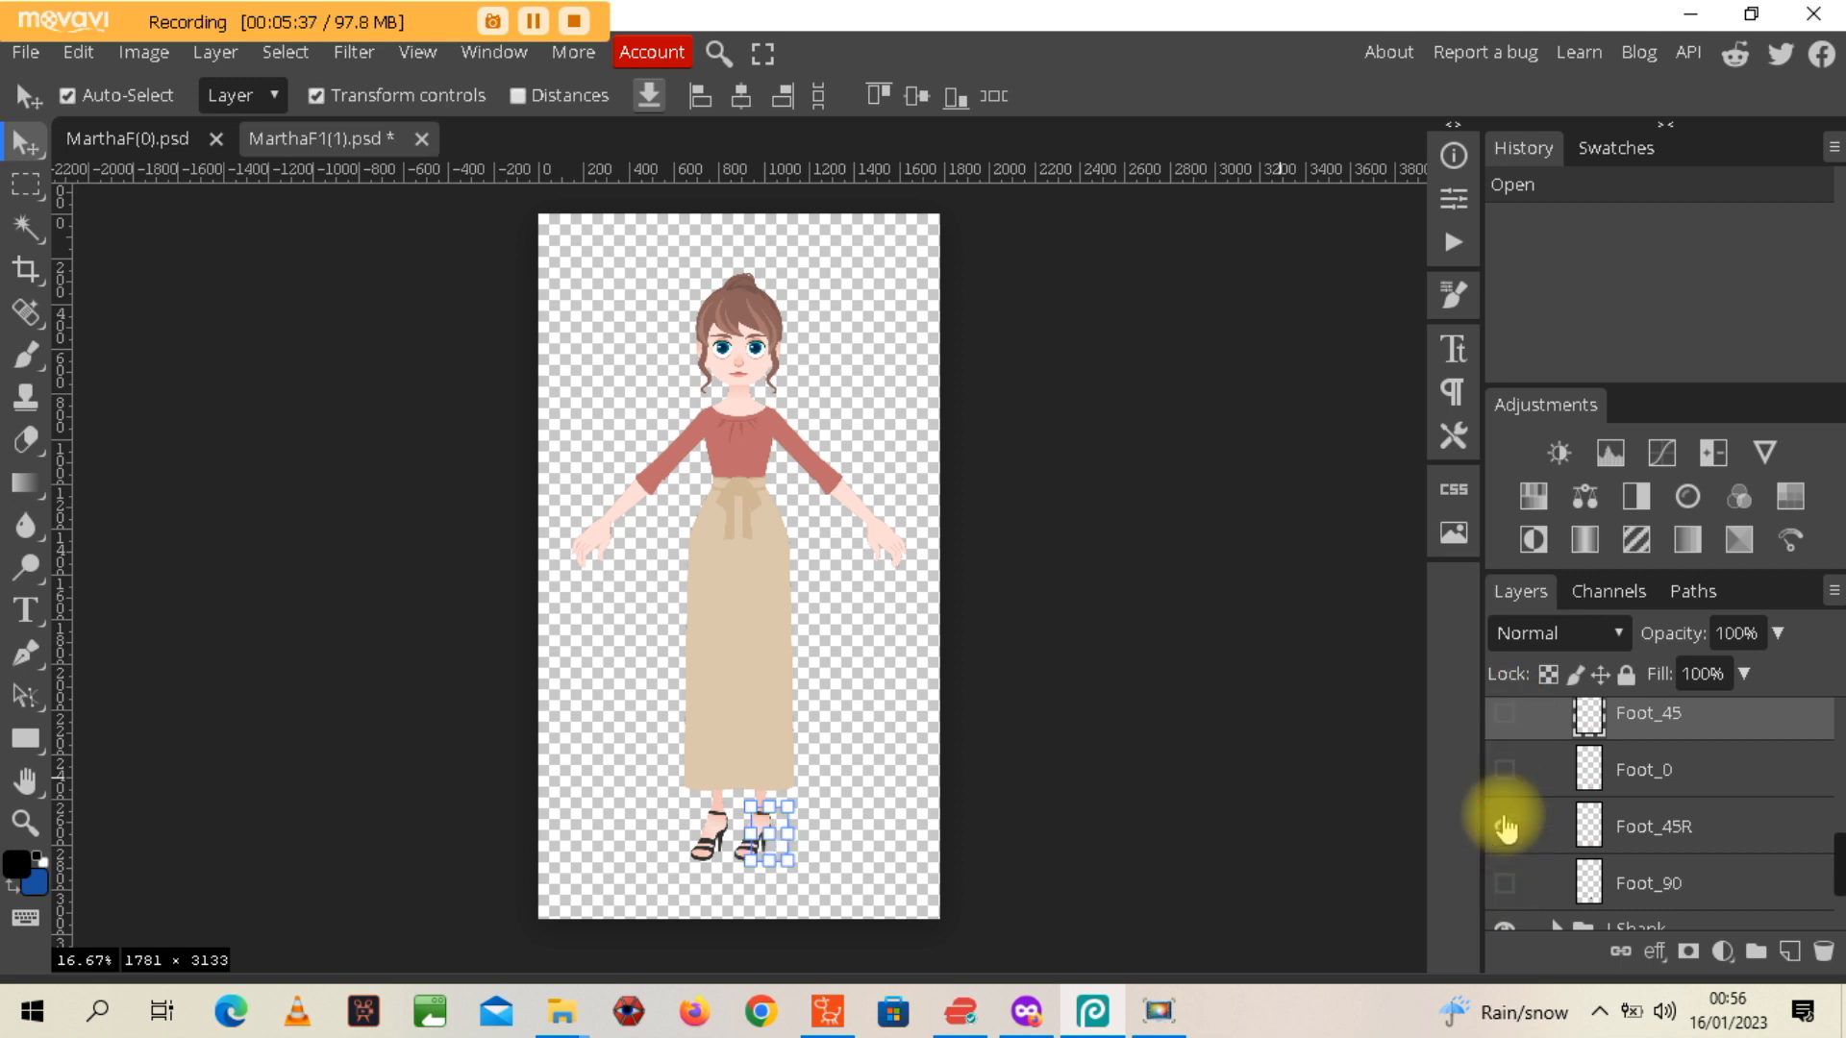
left_click(1161, 780)
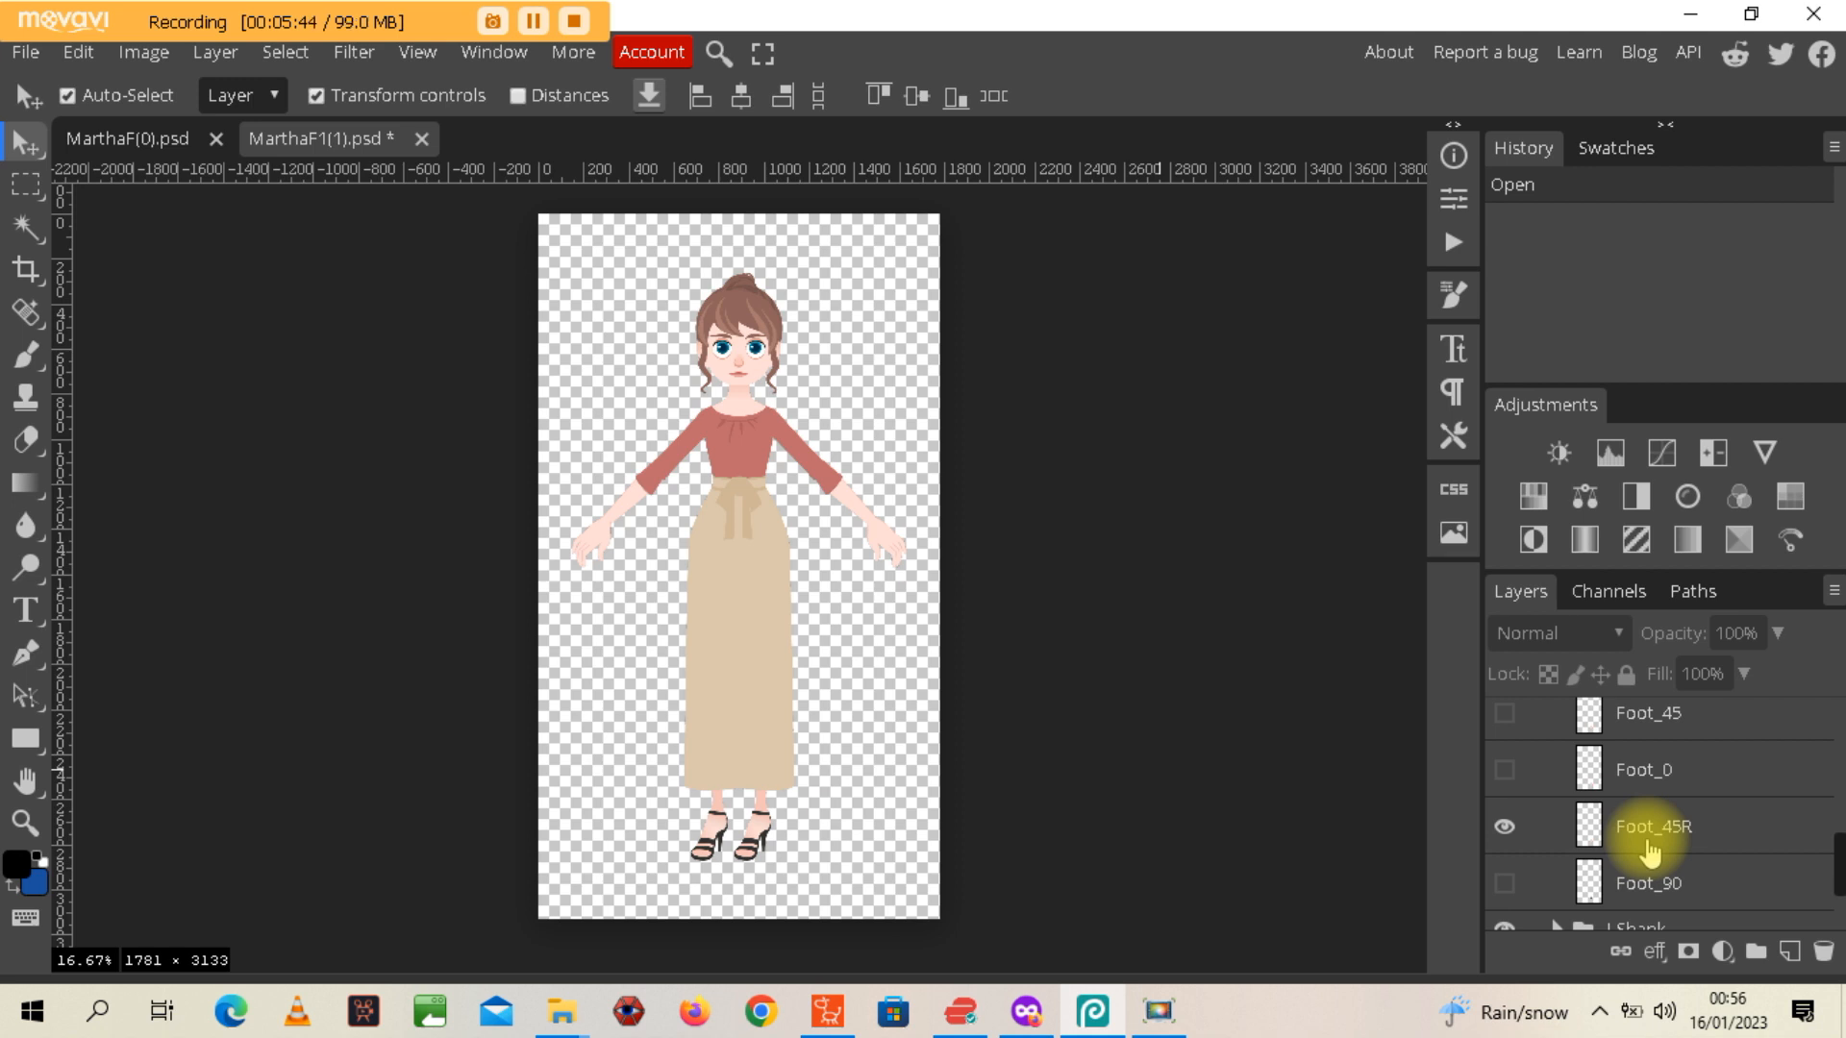
Duplicate the Foot_45R layer inside the LFoot group
left_click(1649, 850)
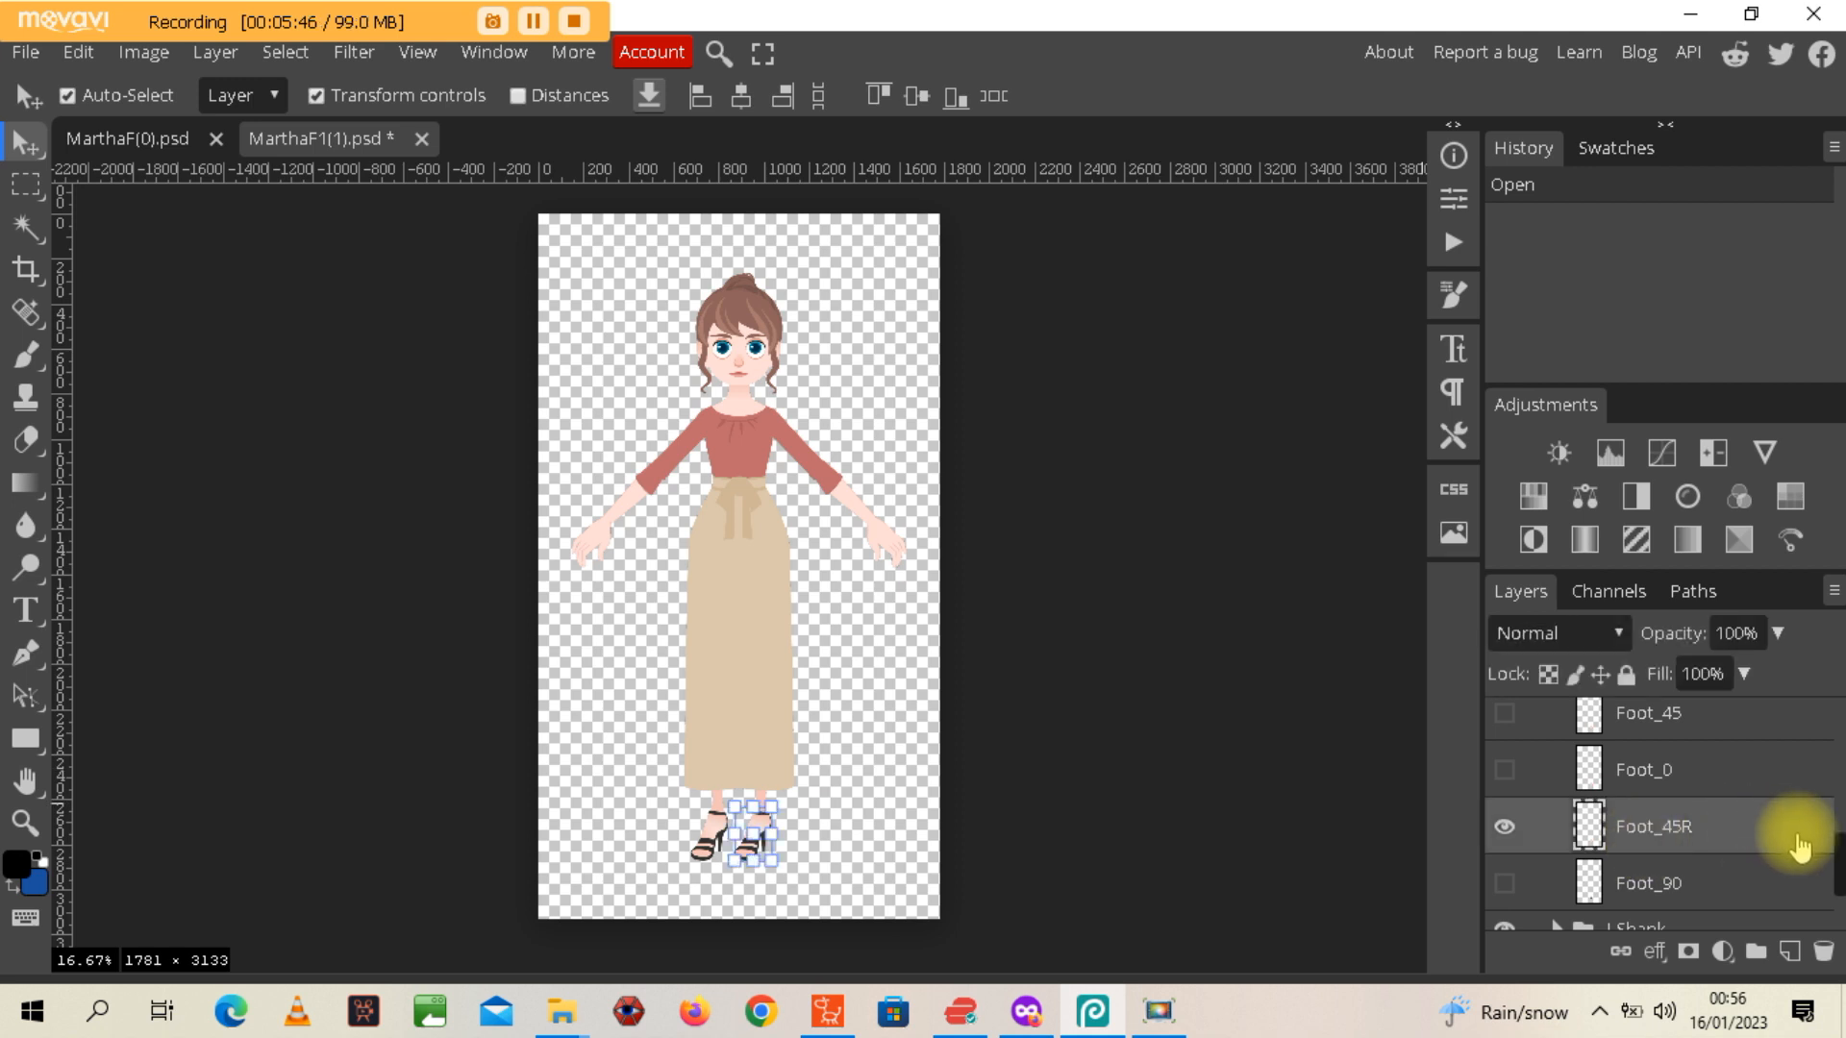
mouse_move(1838, 862)
left_mouse_down()
mouse_move(1838, 810)
mouse_move(1838, 860)
left_mouse_up()
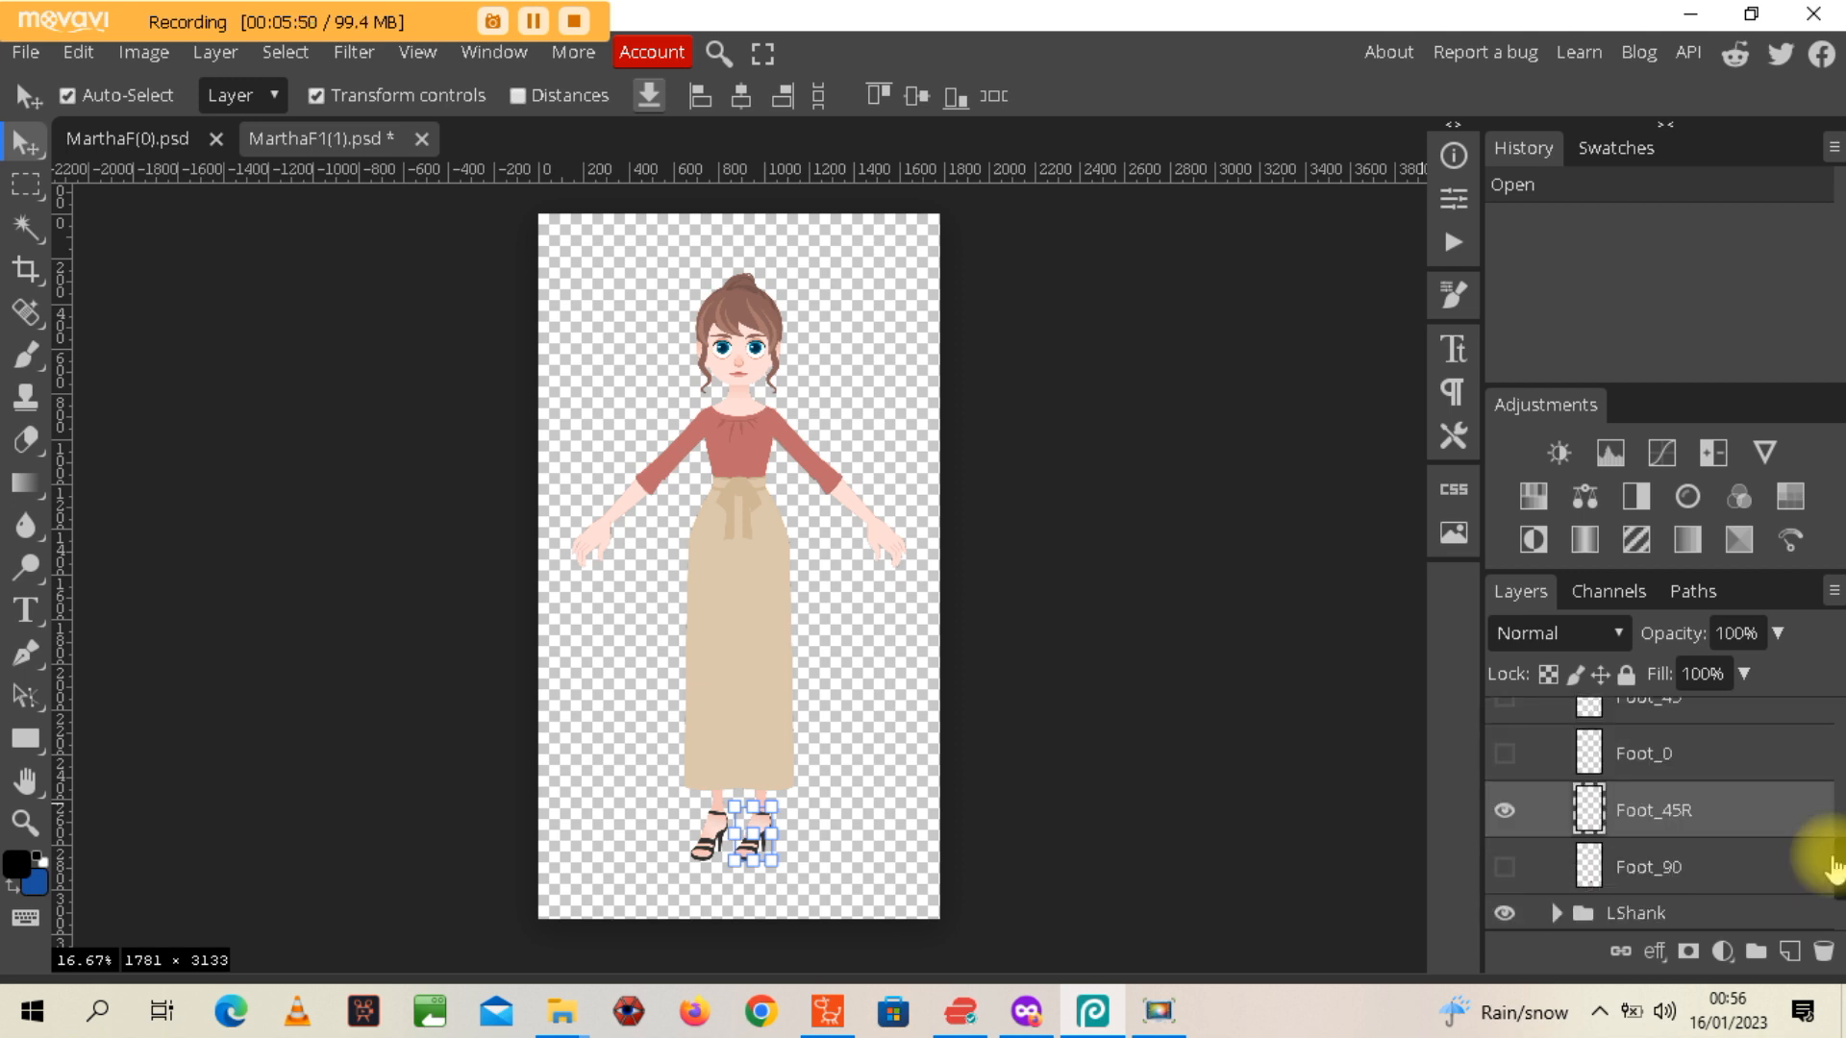
right_click(1639, 819)
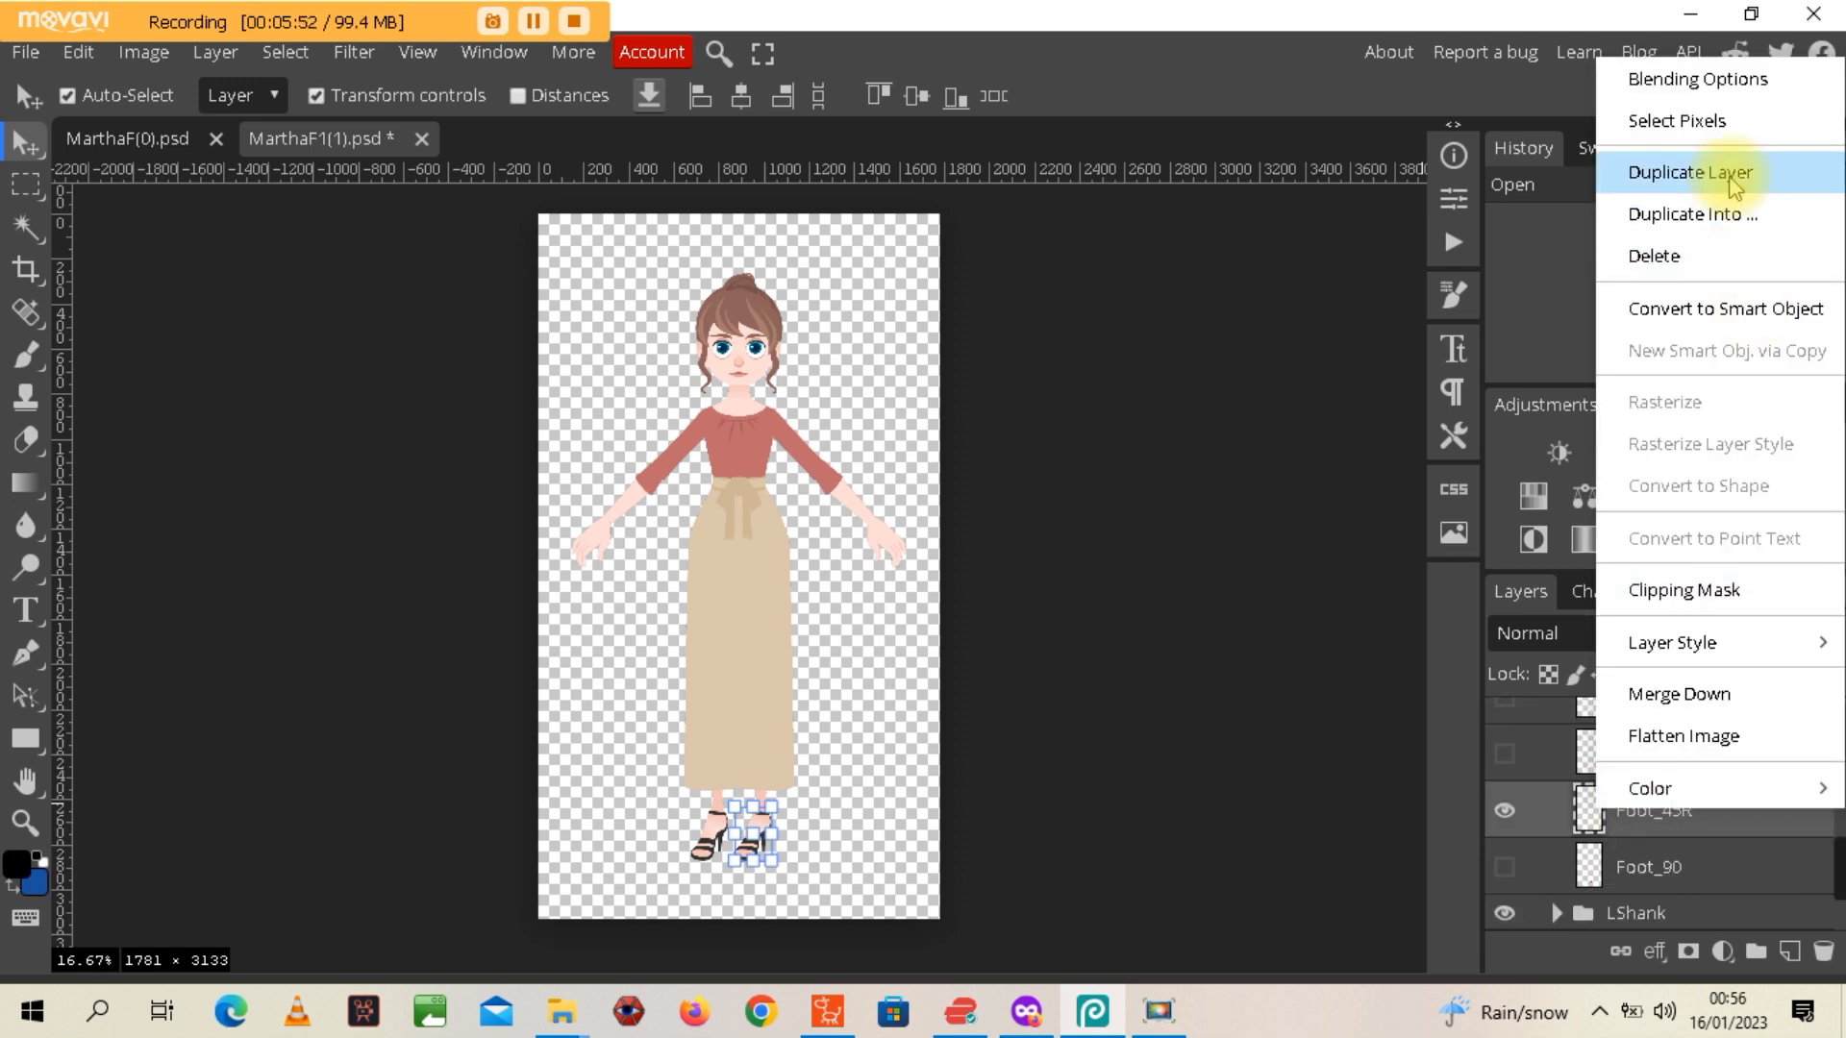
left_click(1719, 183)
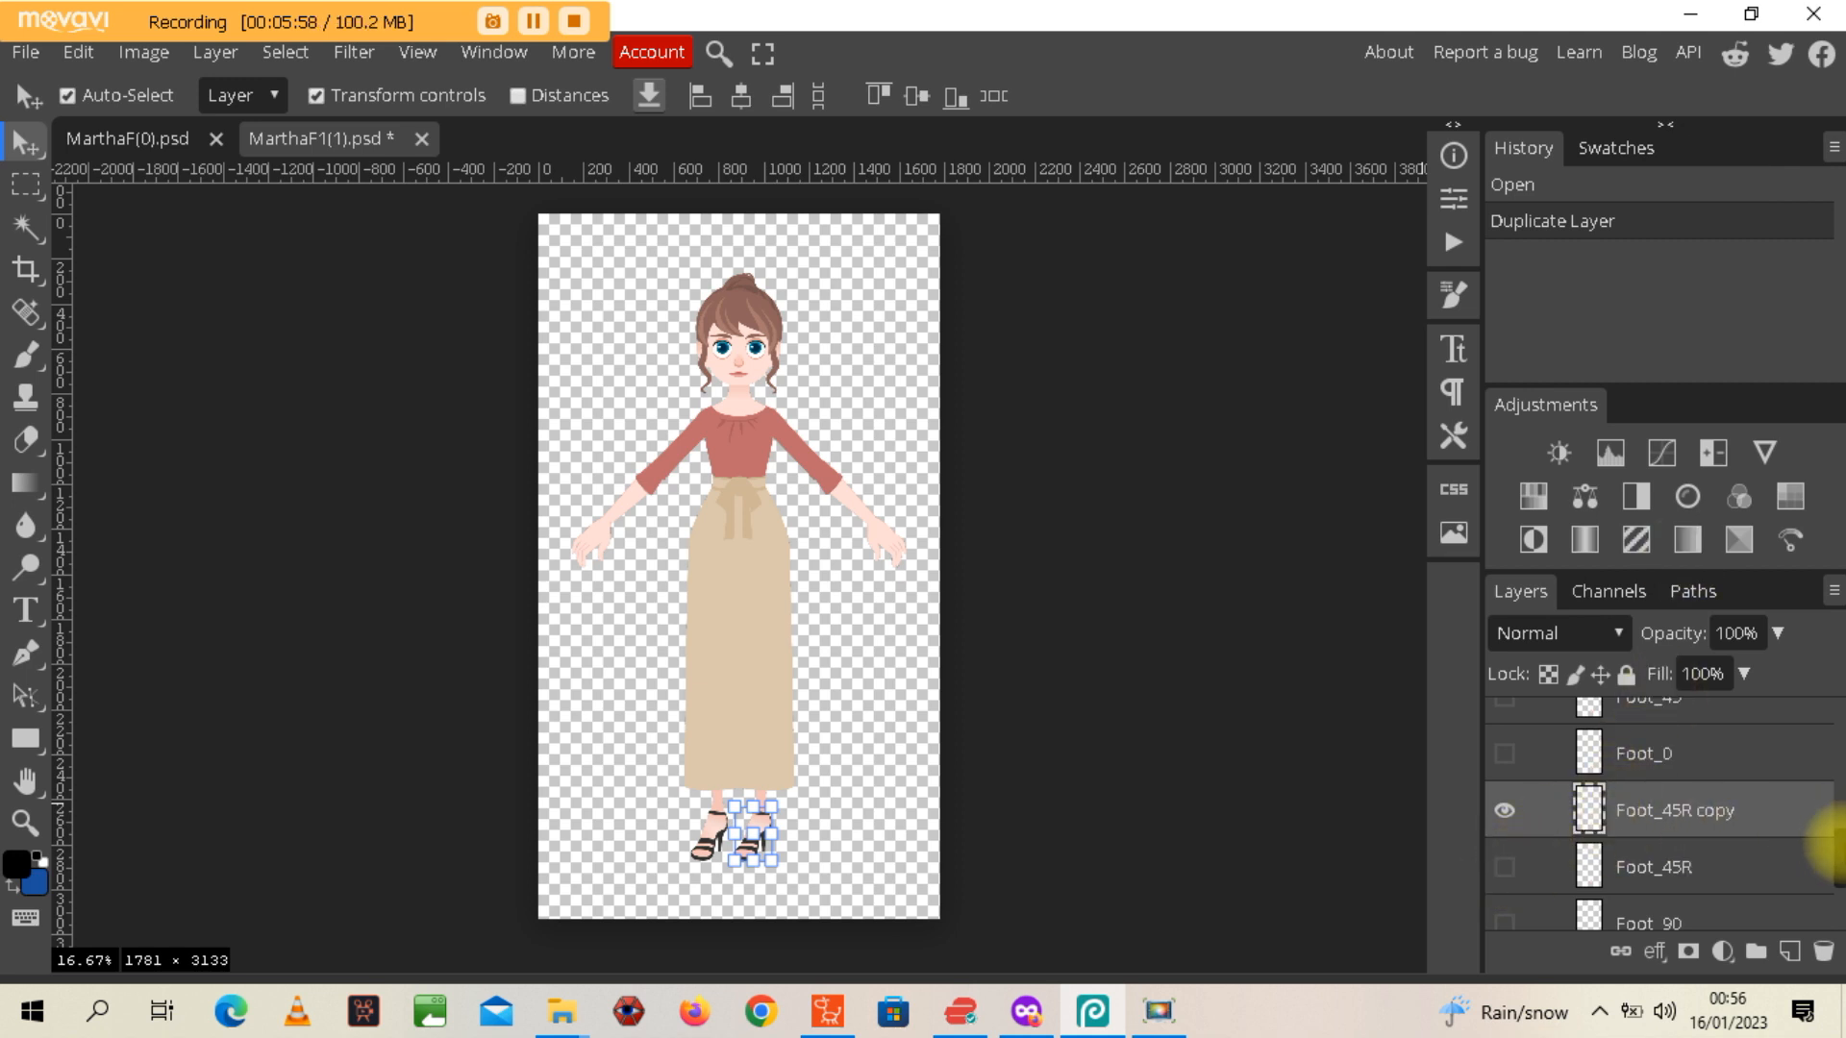
scroll(1838, 870, "down", 1)
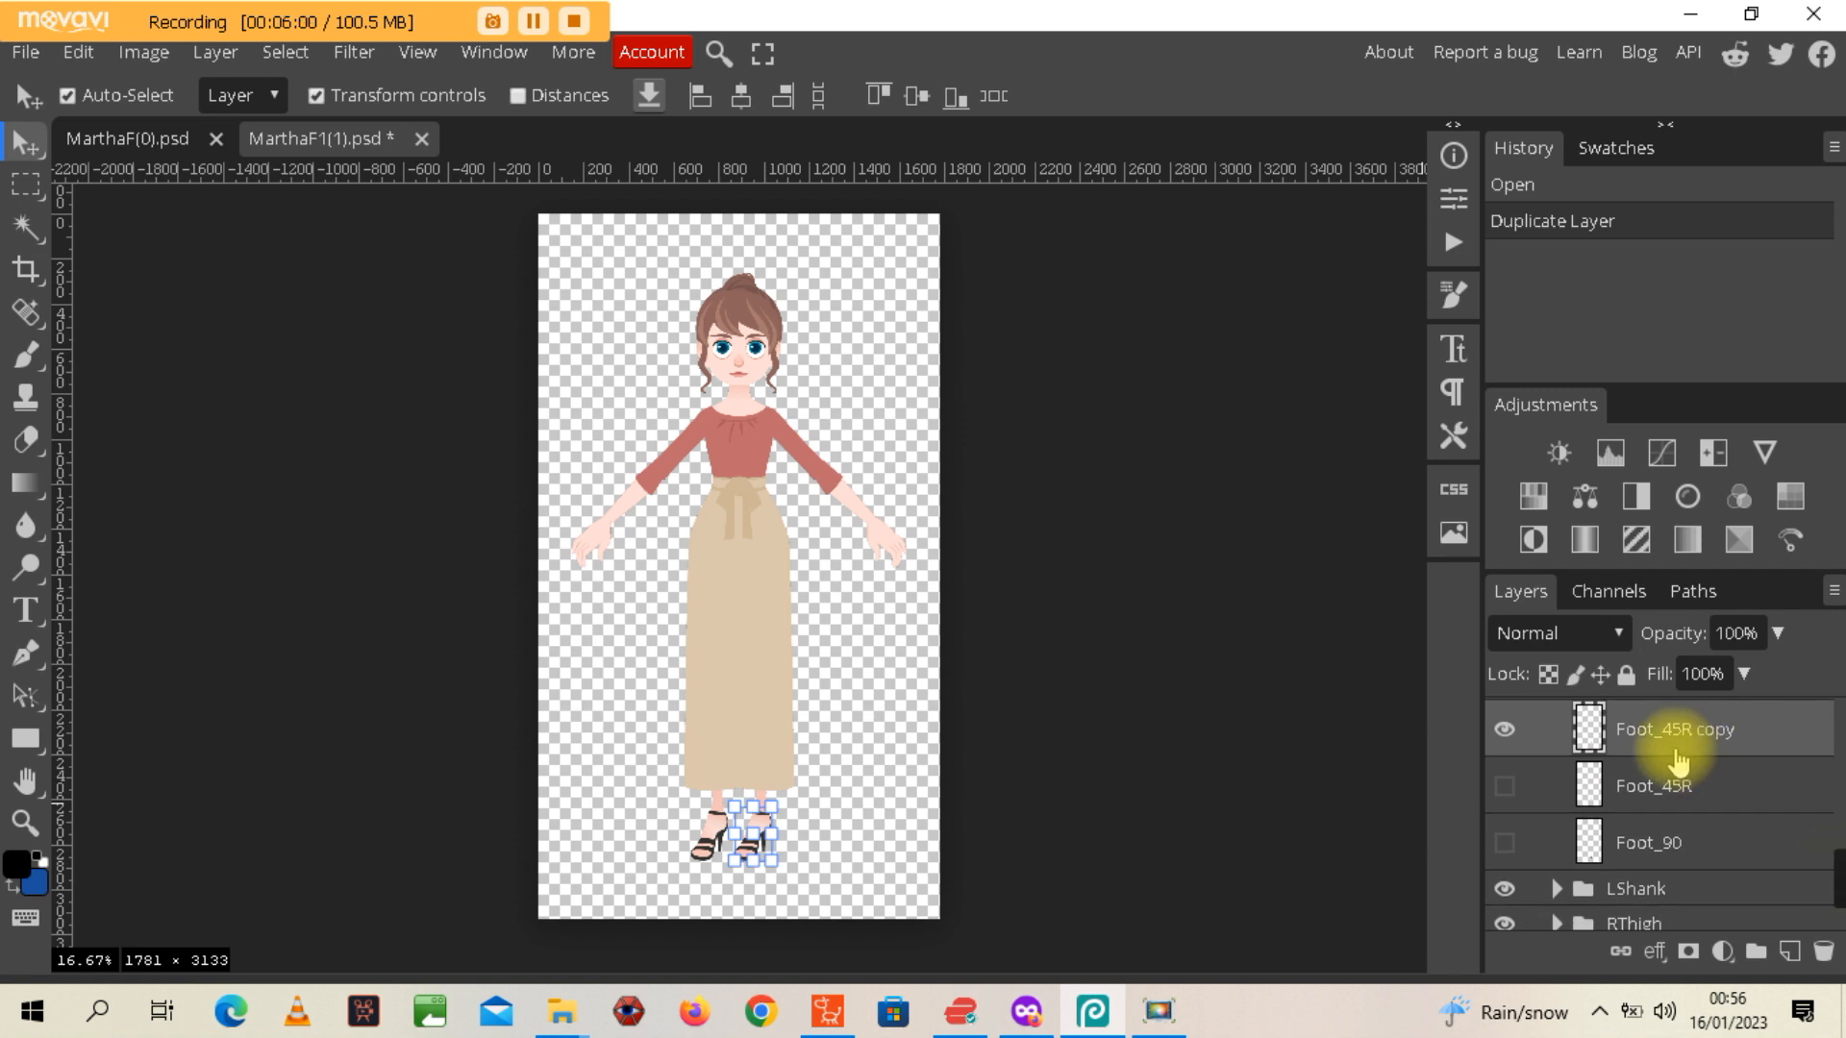
Move the Foot_45R copy layer from the LFoot group into the LShank group
left_click(782, 742)
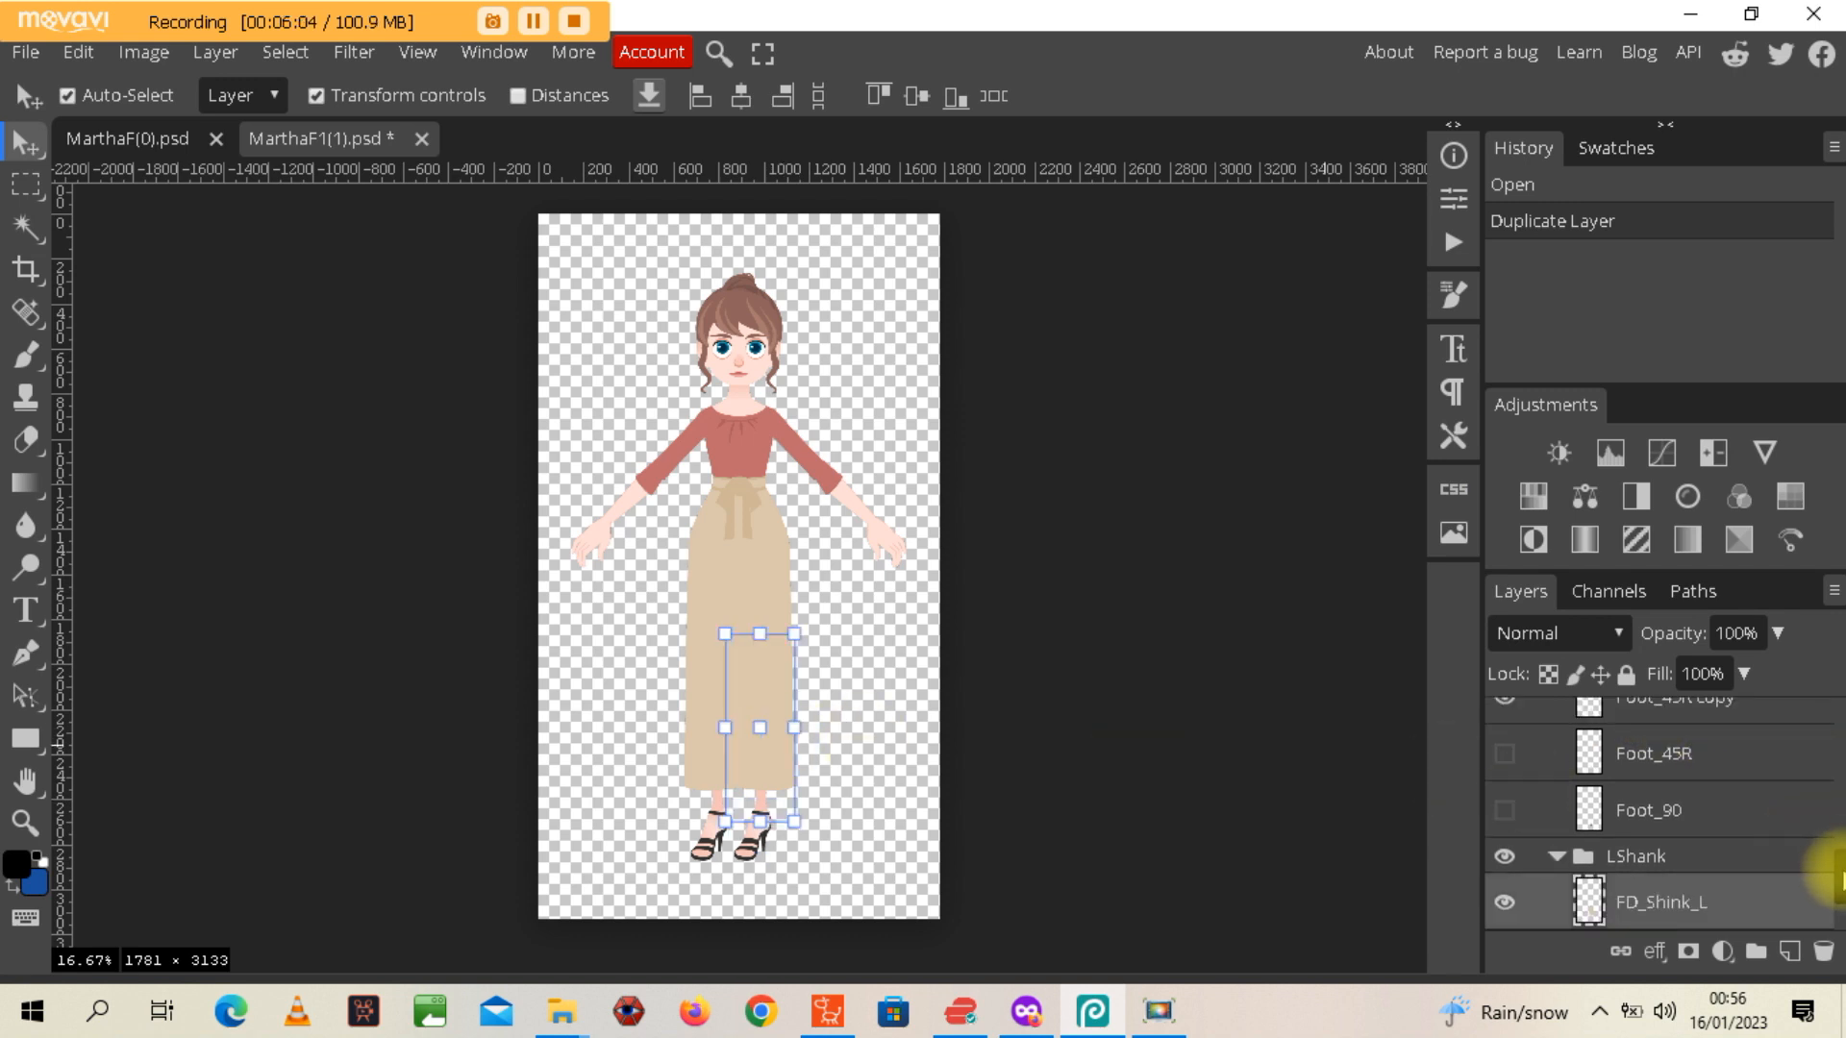
left_click_drag(1836, 870, 1813, 845)
left_click(1698, 781)
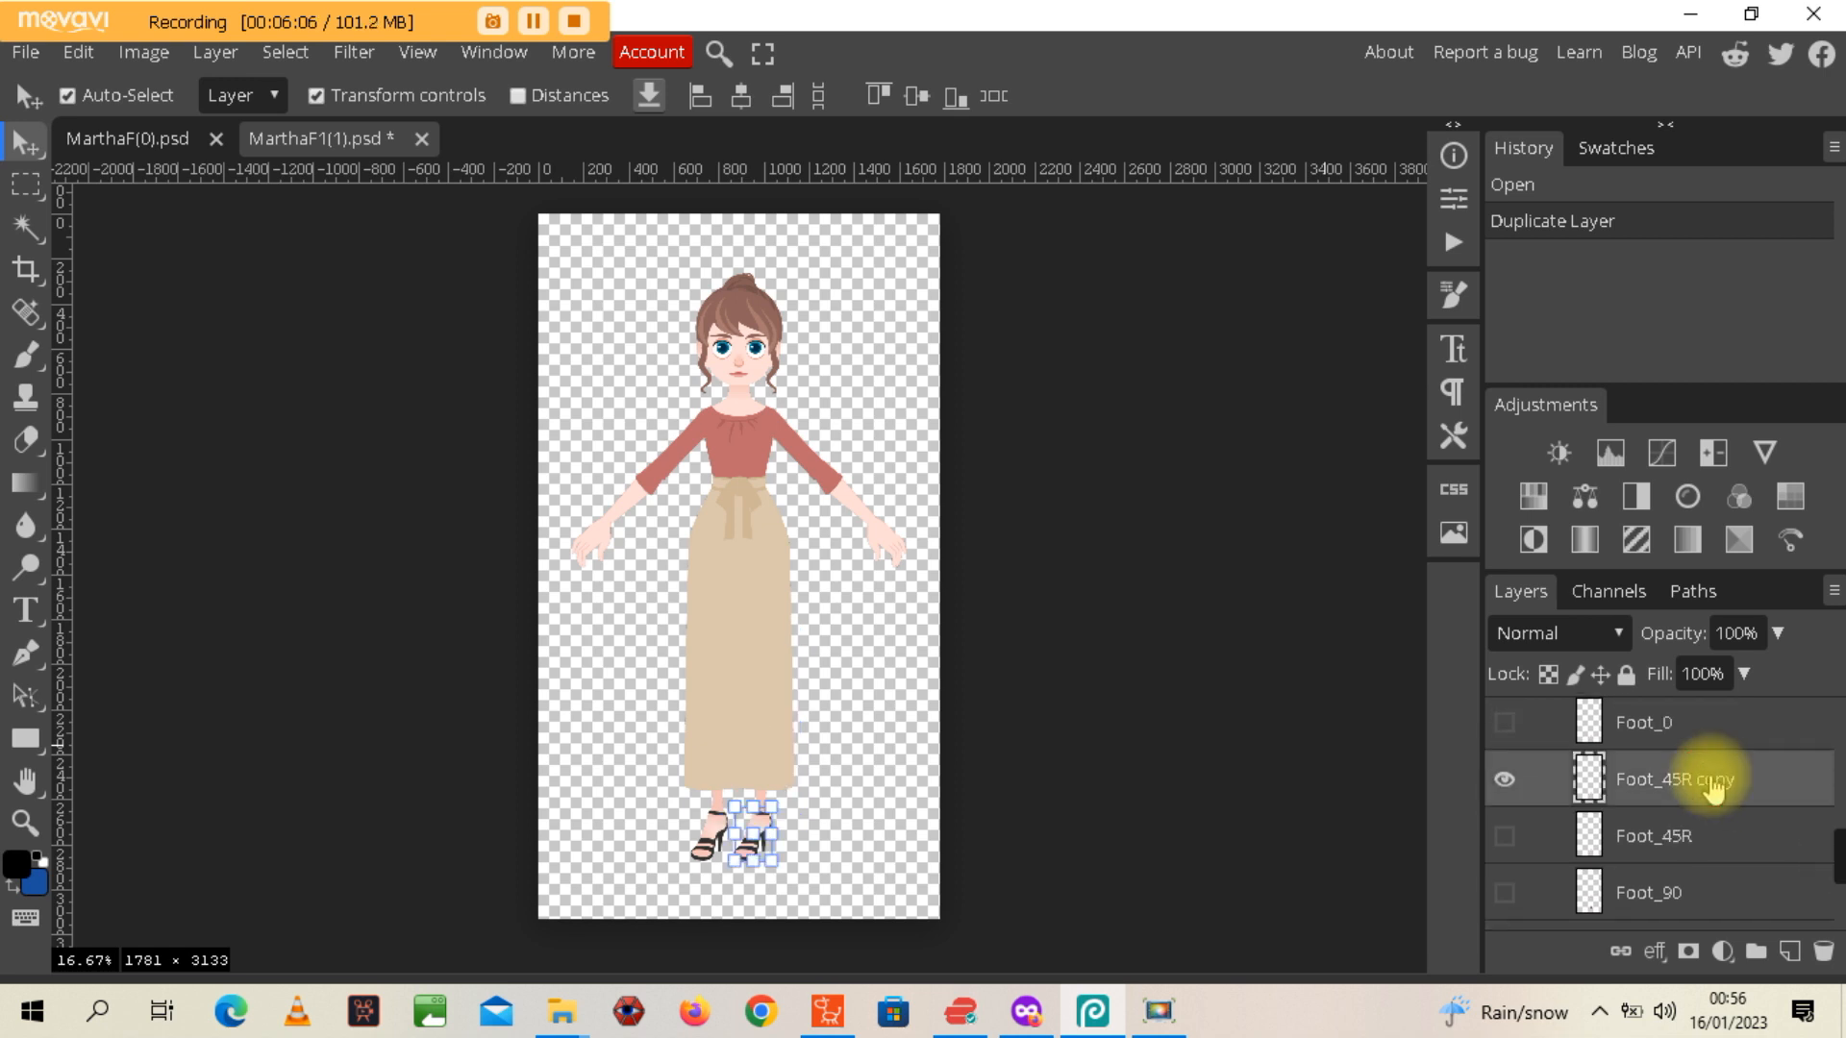
mouse_move(1664, 788)
left_mouse_down()
mouse_move(1634, 841)
mouse_move(1672, 927)
mouse_move(1710, 689)
mouse_move(1730, 672)
mouse_move(1692, 803)
left_mouse_up()
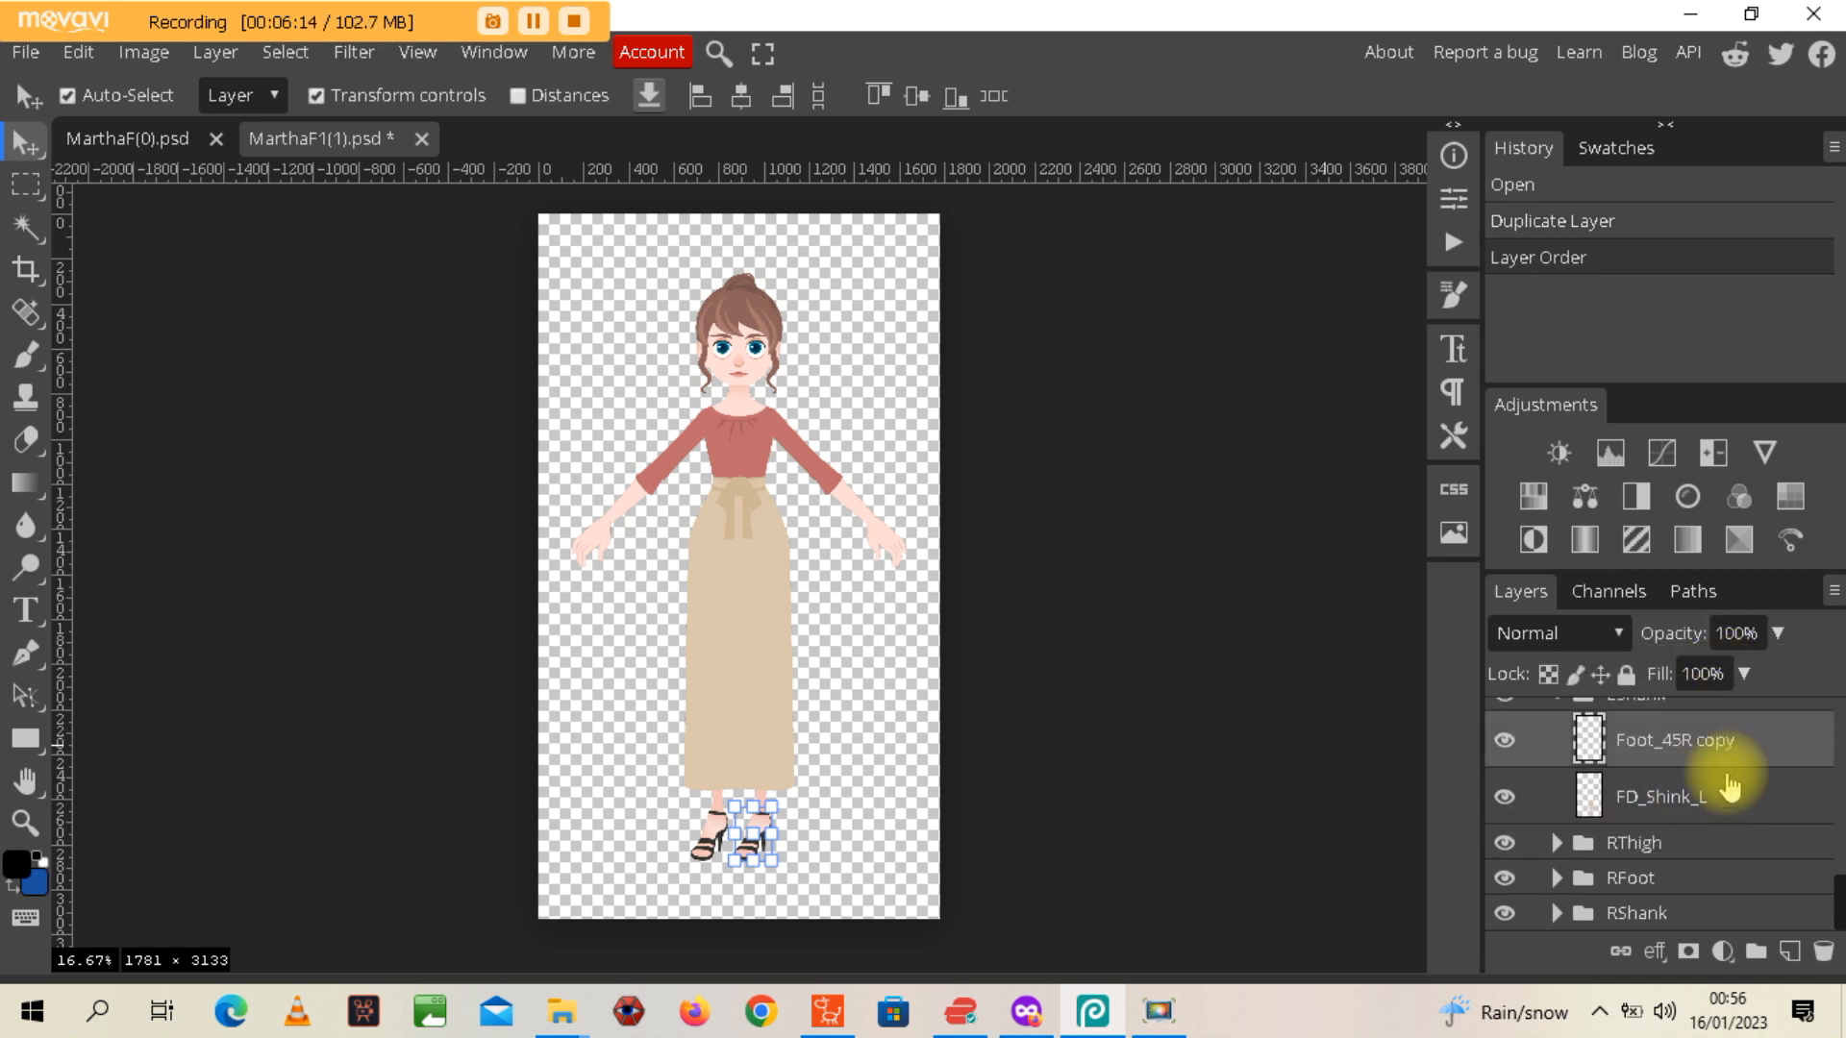
Toggle the visibility of FD_Shink_L in the LShank group to check which part of the leg it covers
scroll(1831, 882, "up", 2)
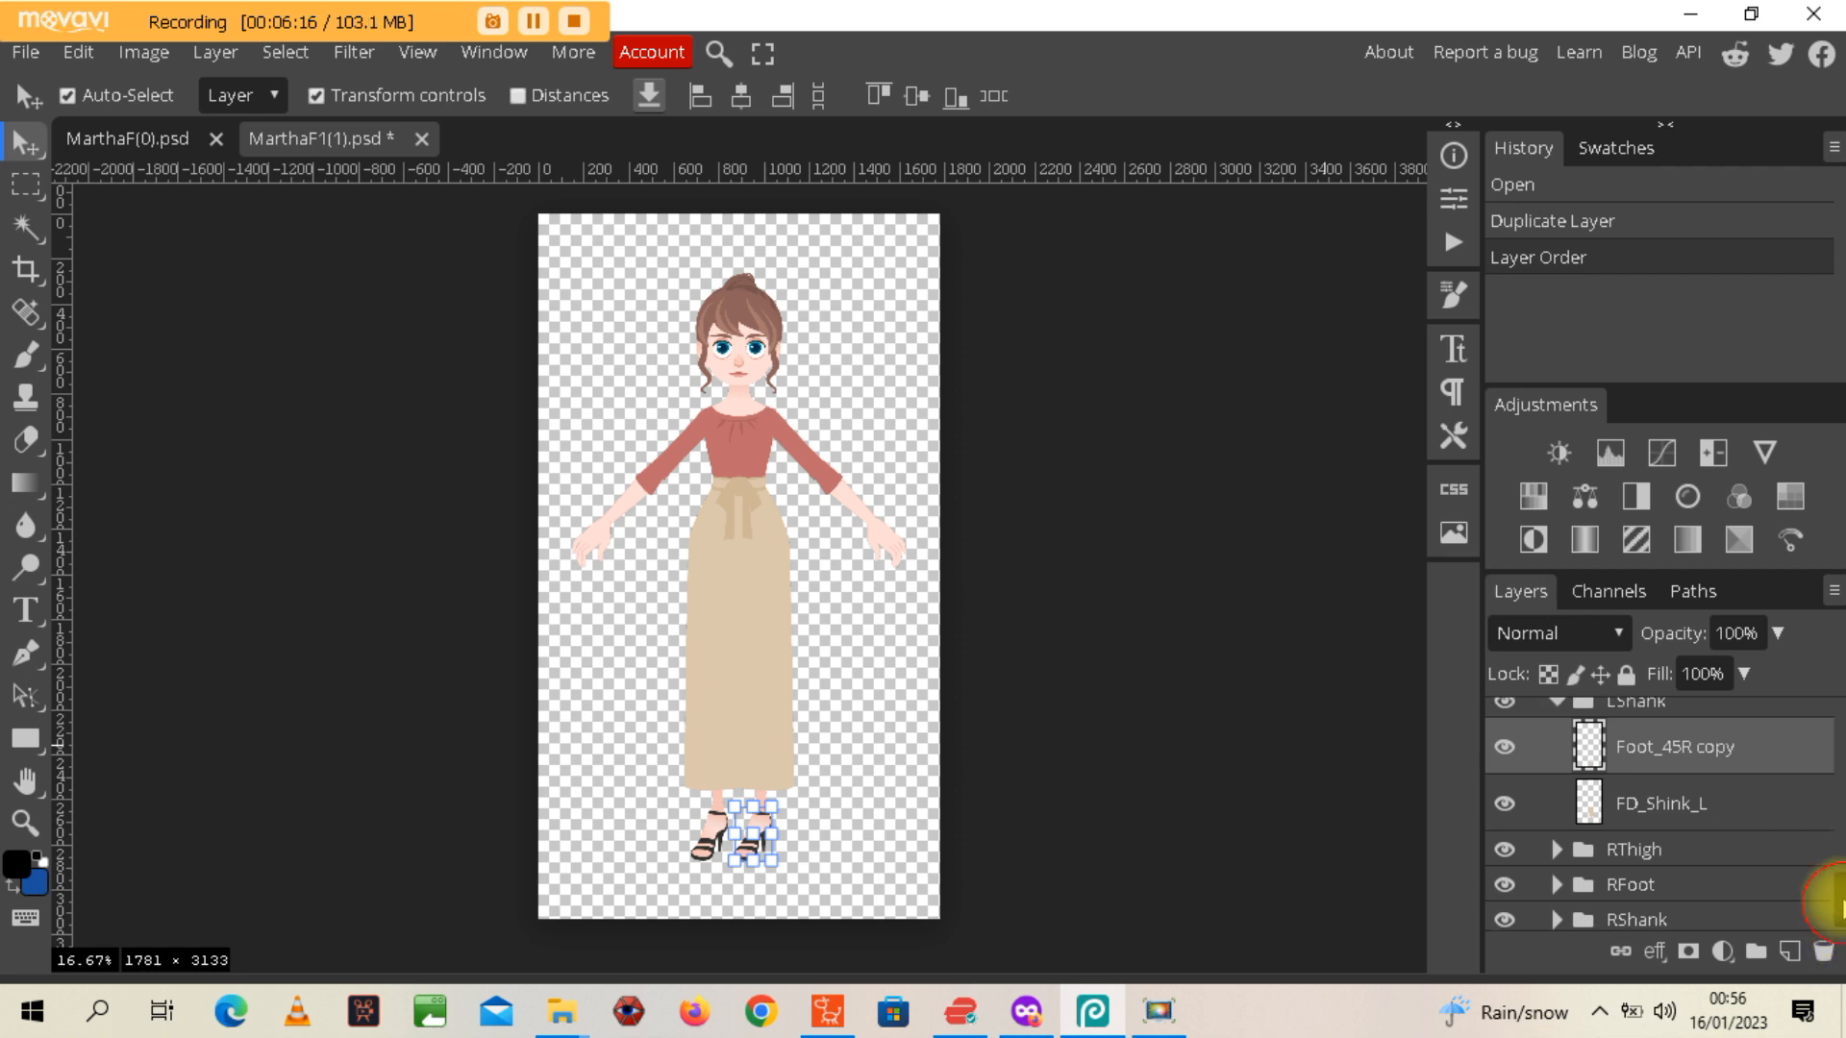
scroll(1831, 882, "up", 1)
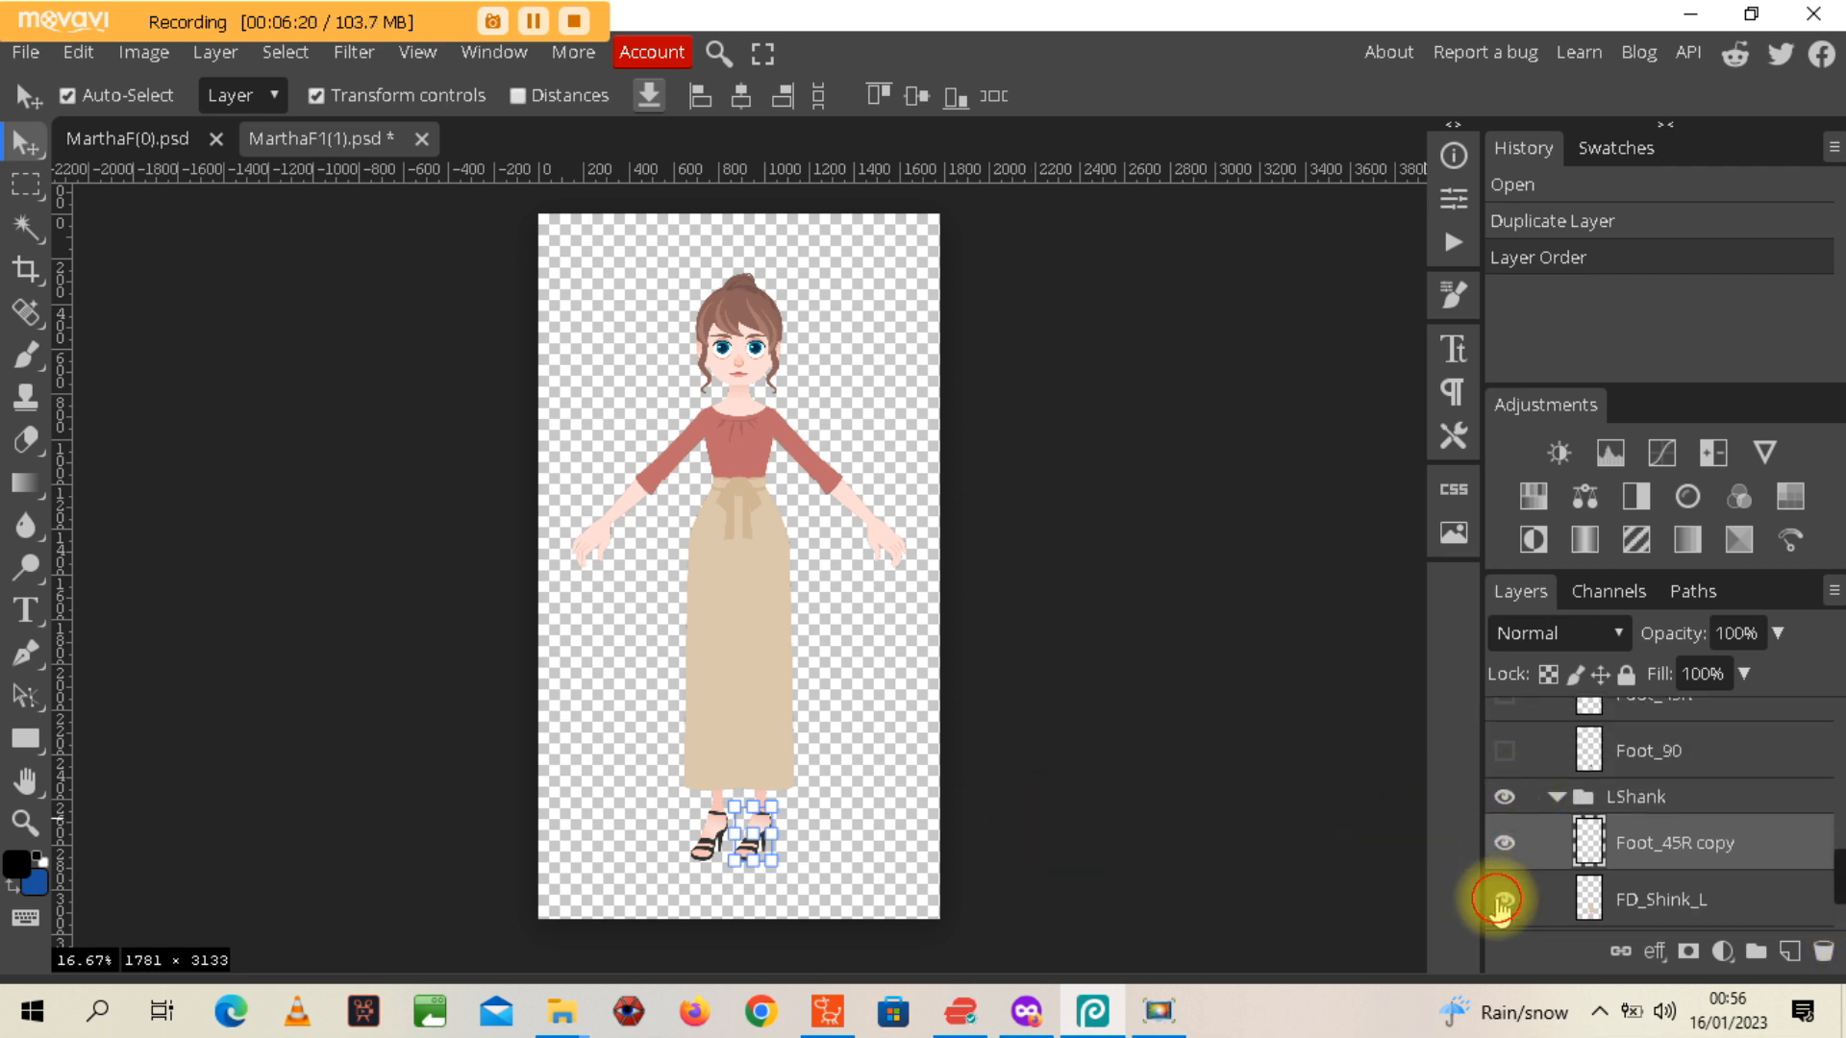
left_click(1504, 900)
left_click(1499, 904)
left_click(1499, 904)
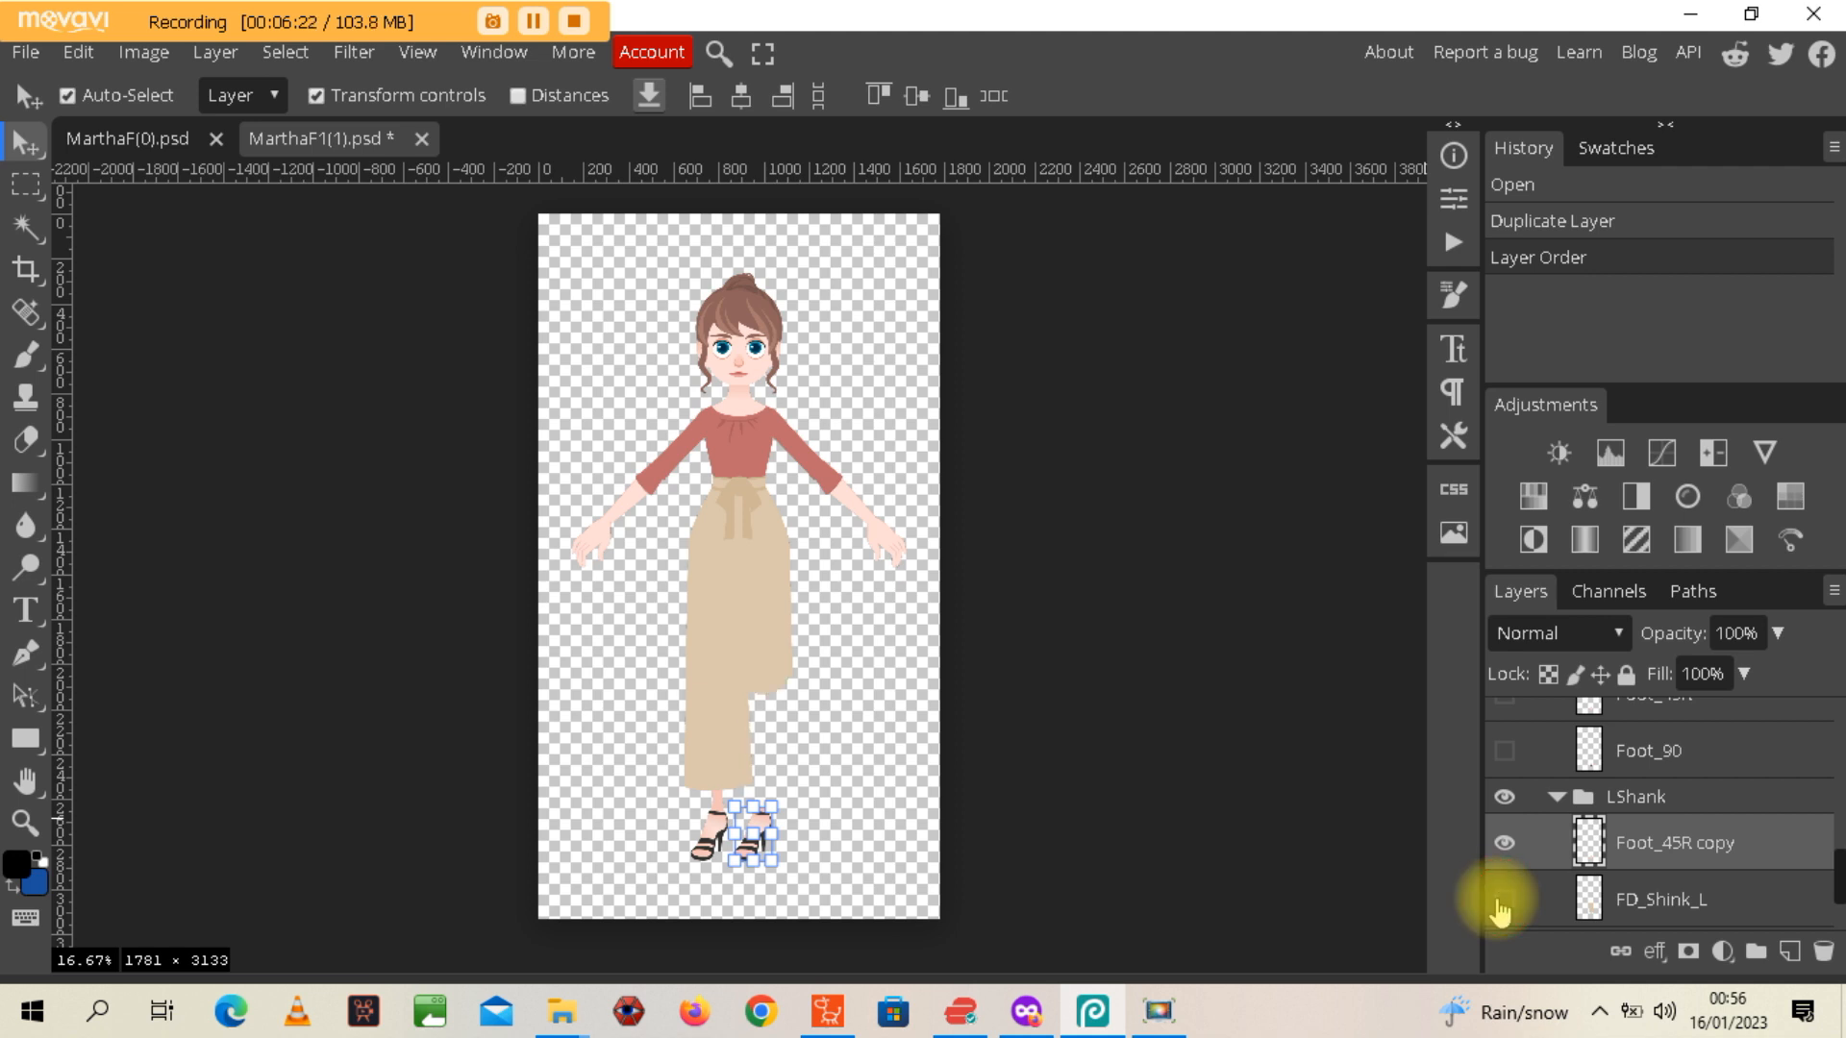
left_click(1499, 903)
left_click(1500, 903)
left_click(1500, 903)
left_click(1500, 903)
left_click(1500, 903)
Place FD_Shink_L above Foot_45R copy in the LShank group and merge the two layers
scroll(1837, 867, "down", 1)
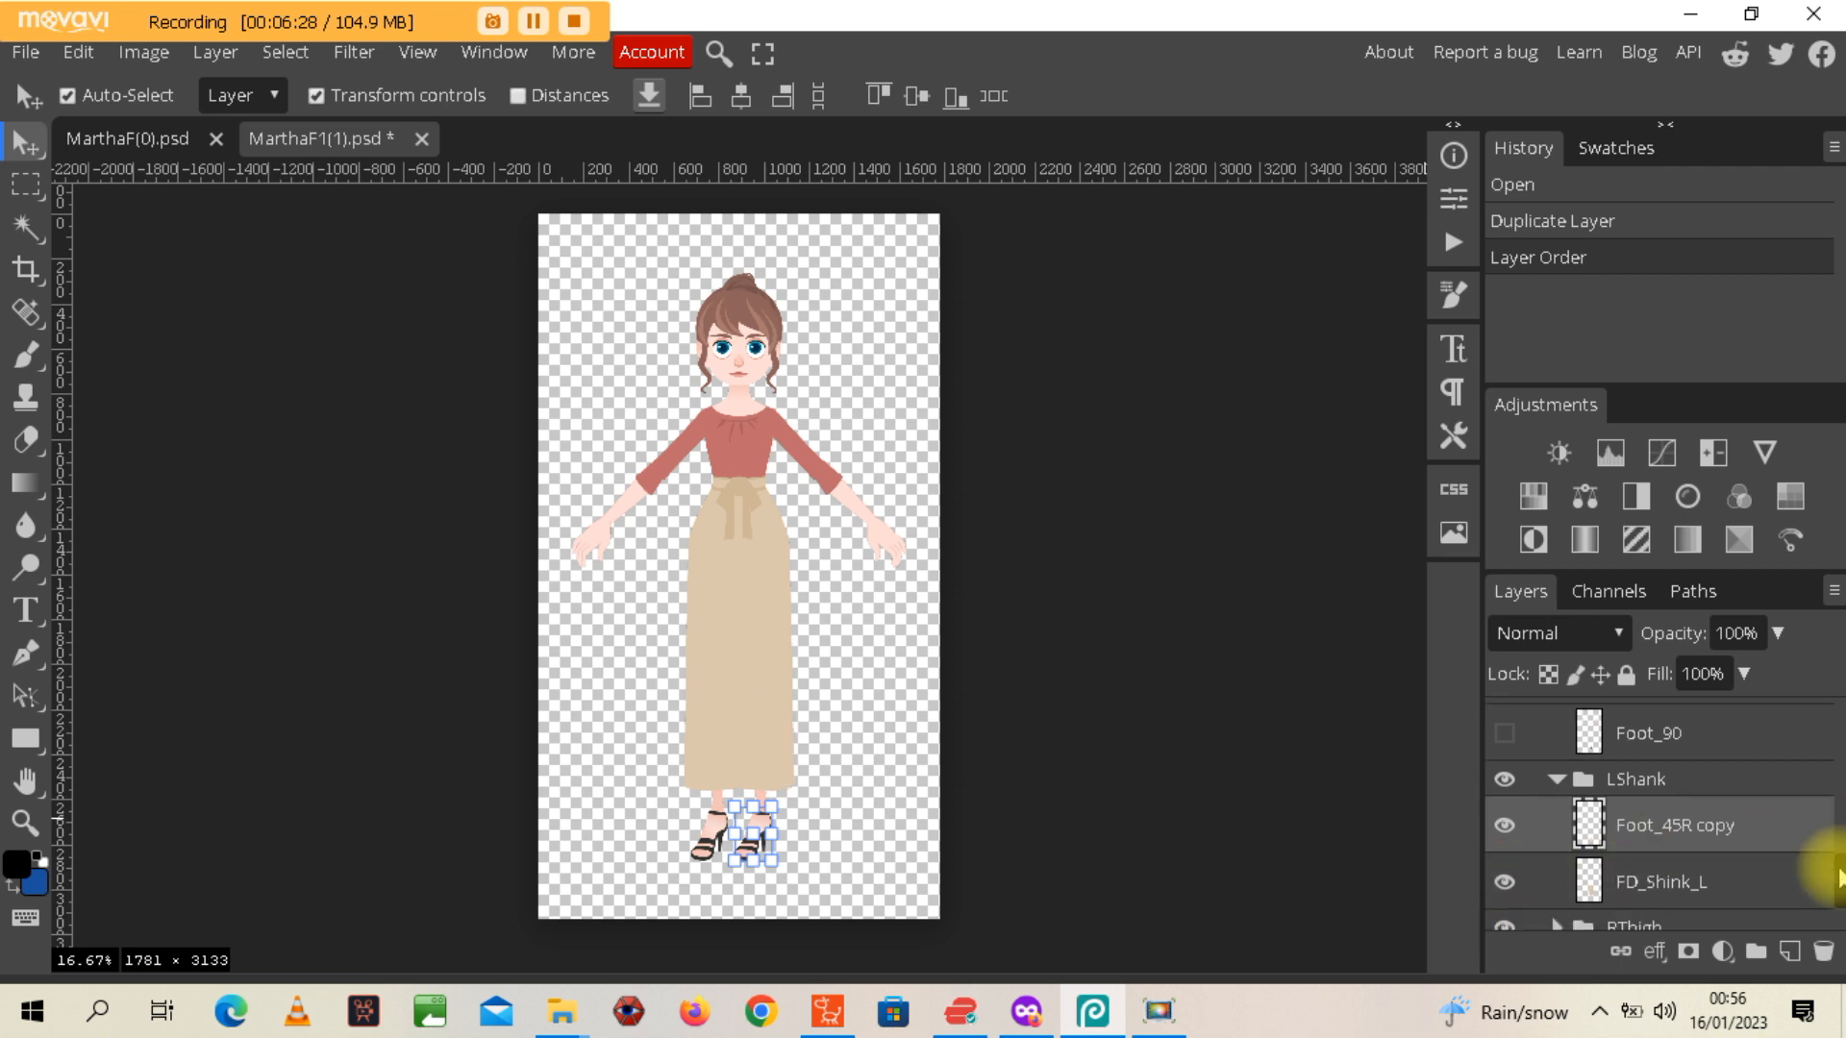
left_click_drag(1696, 879, 1711, 817)
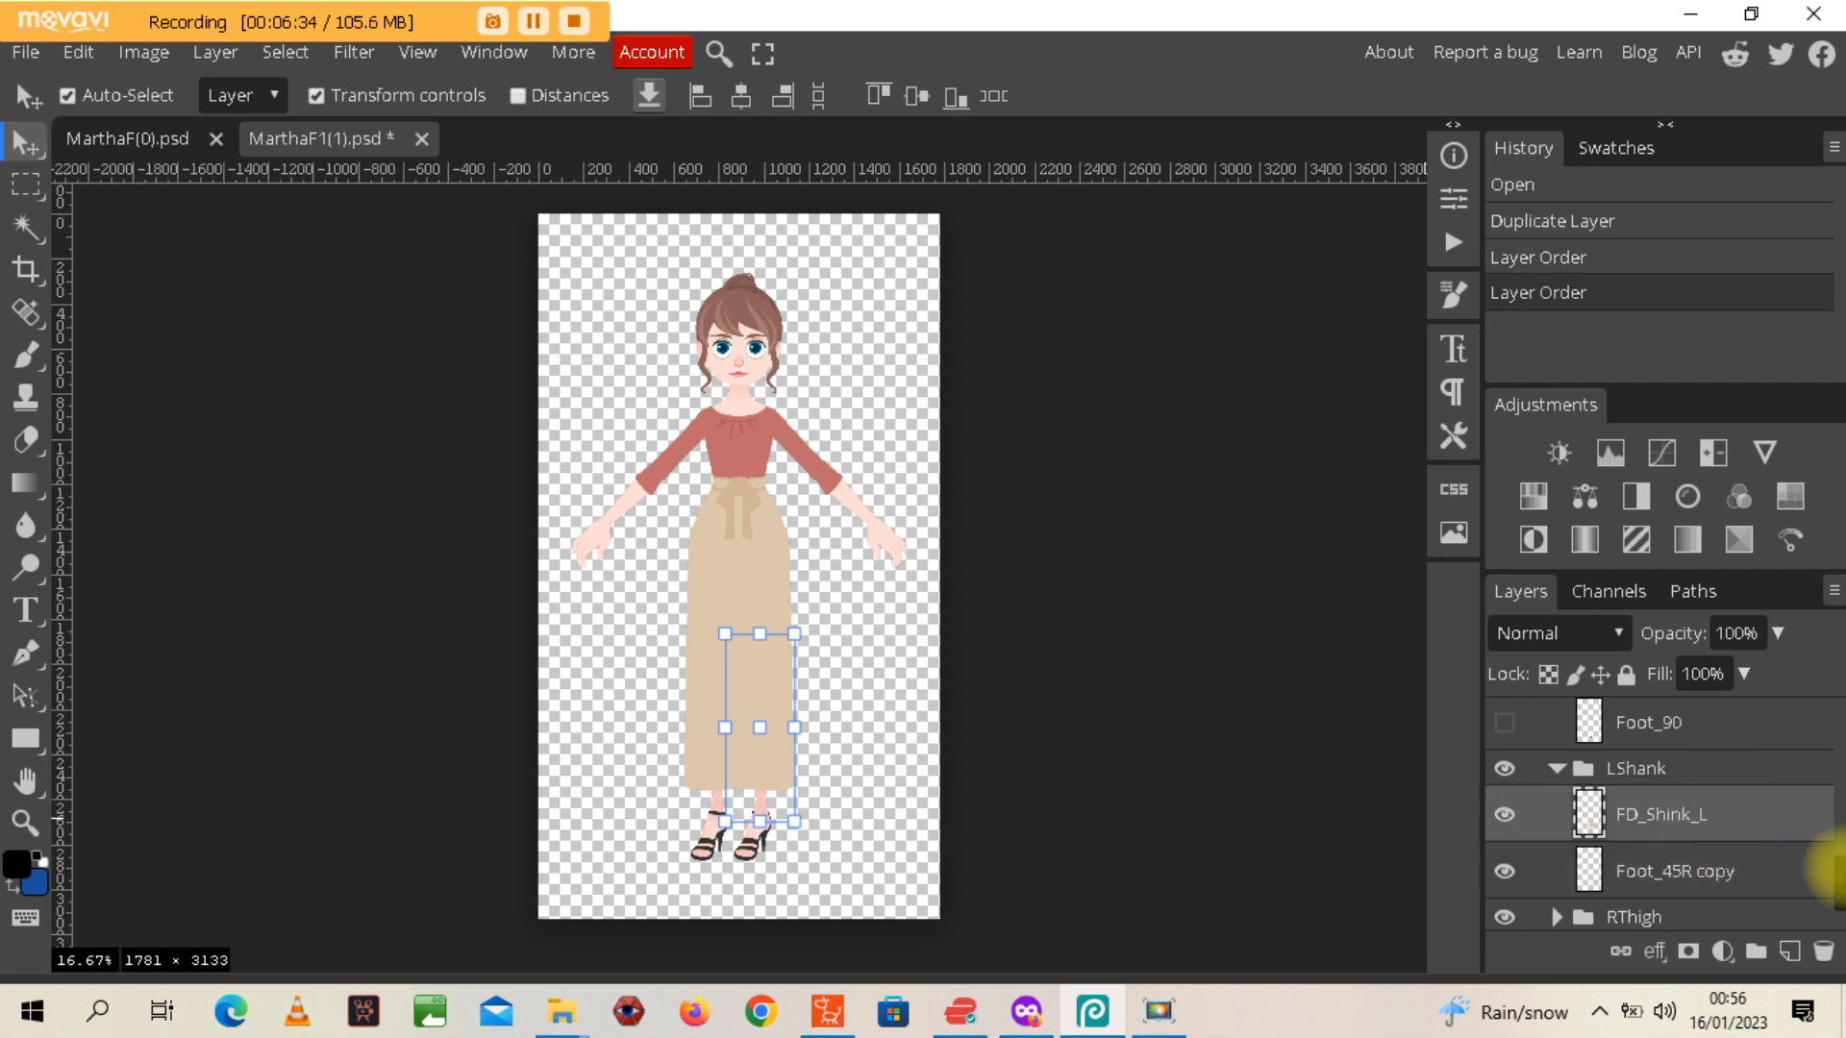
scroll(1827, 875, "down", 1)
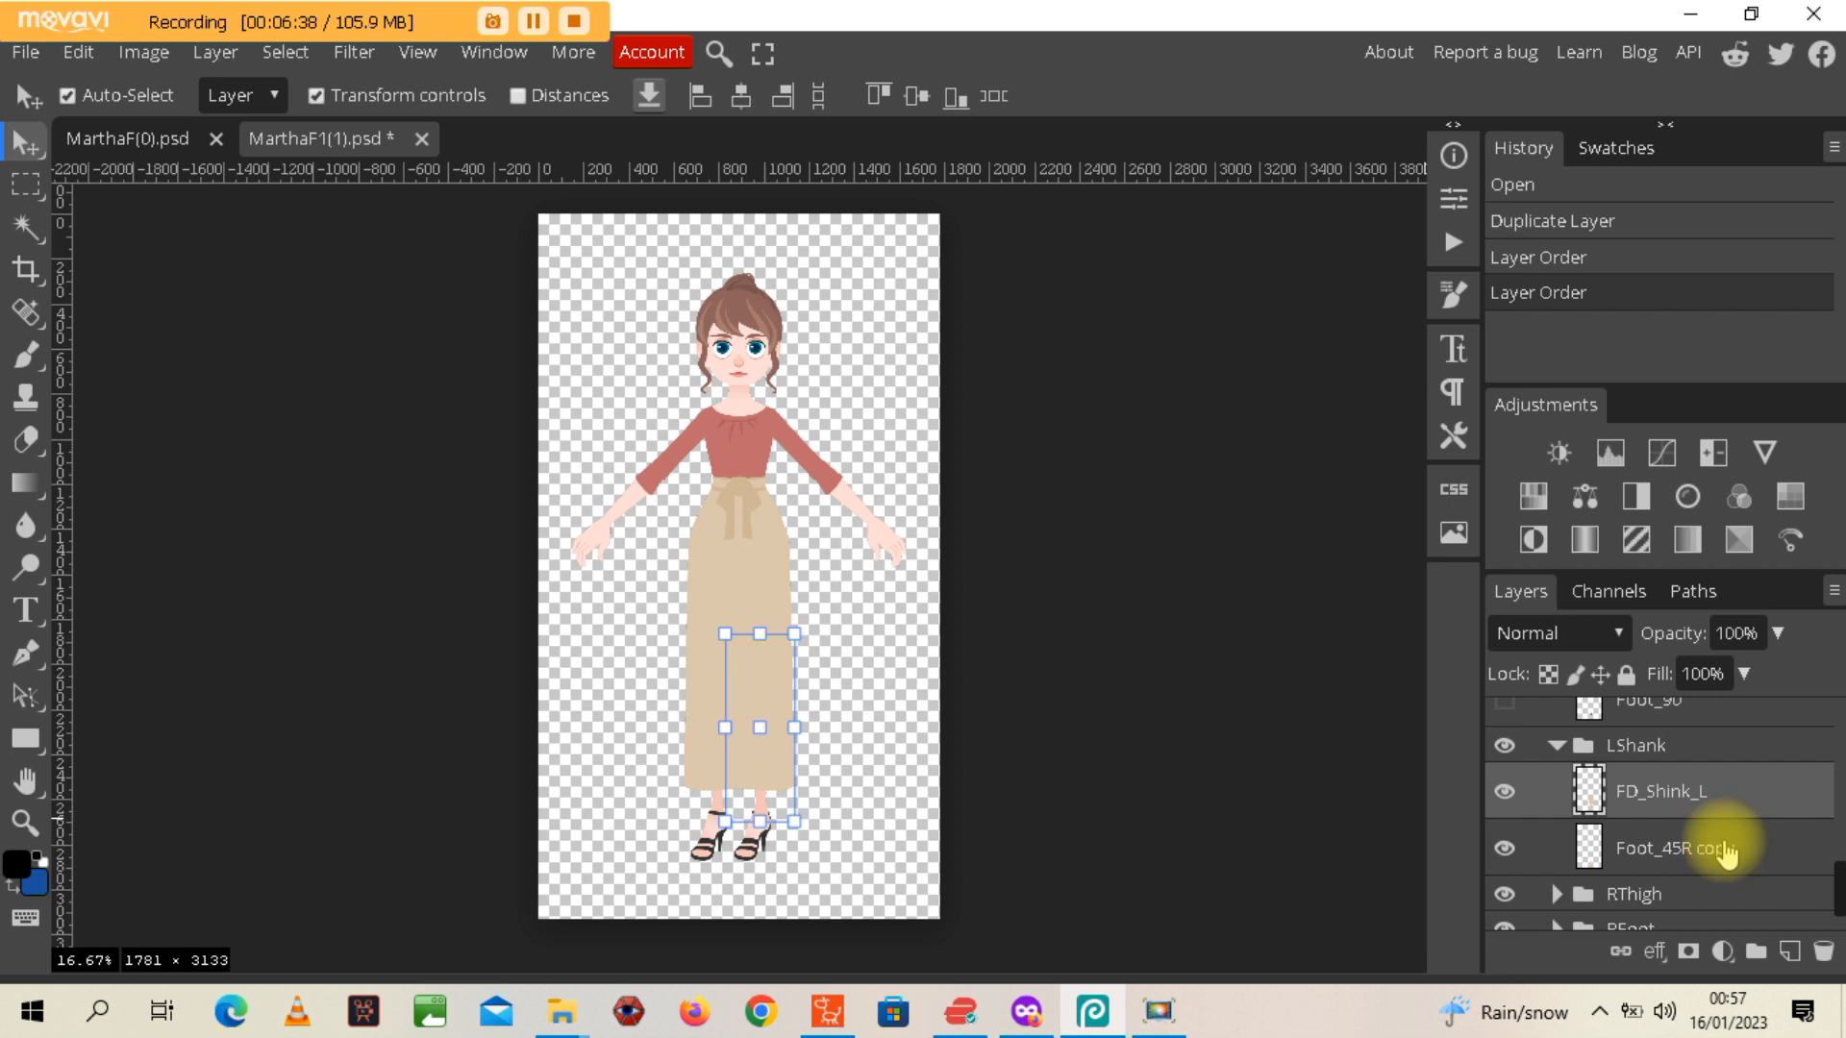
left_click(1726, 849, "shift")
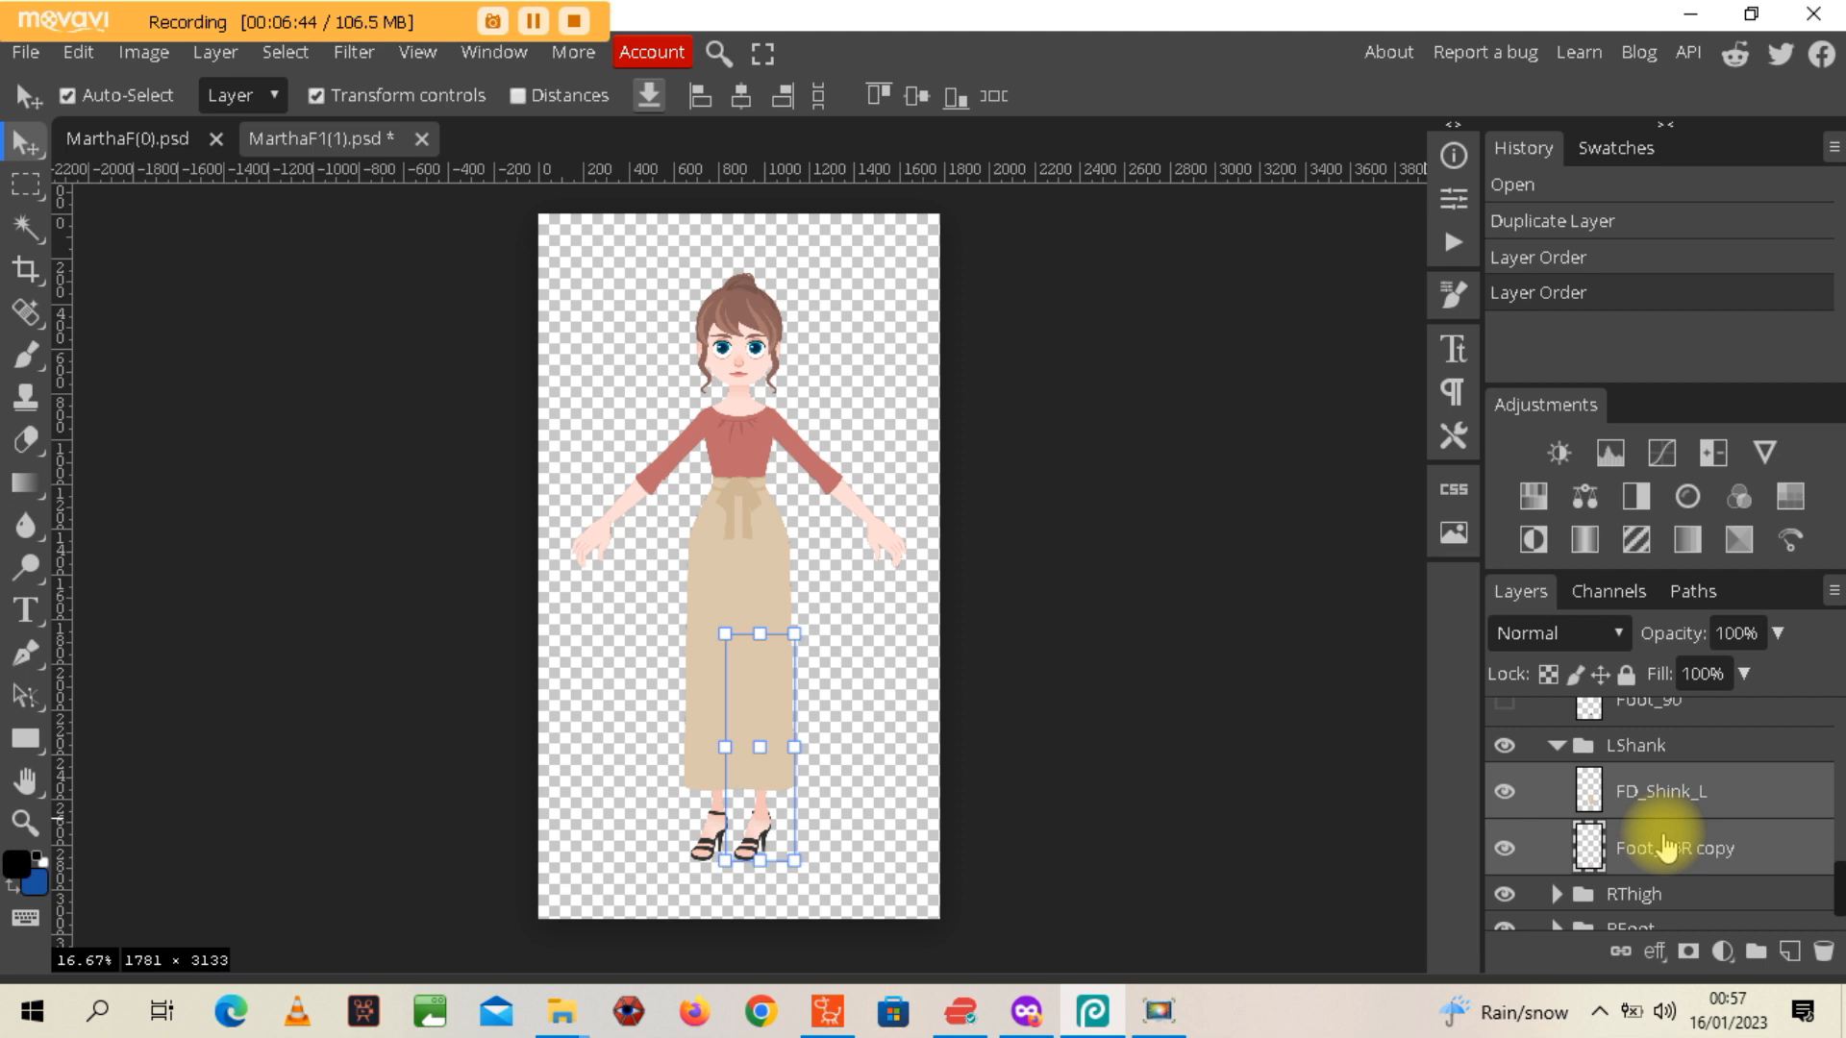
right_click(1663, 844)
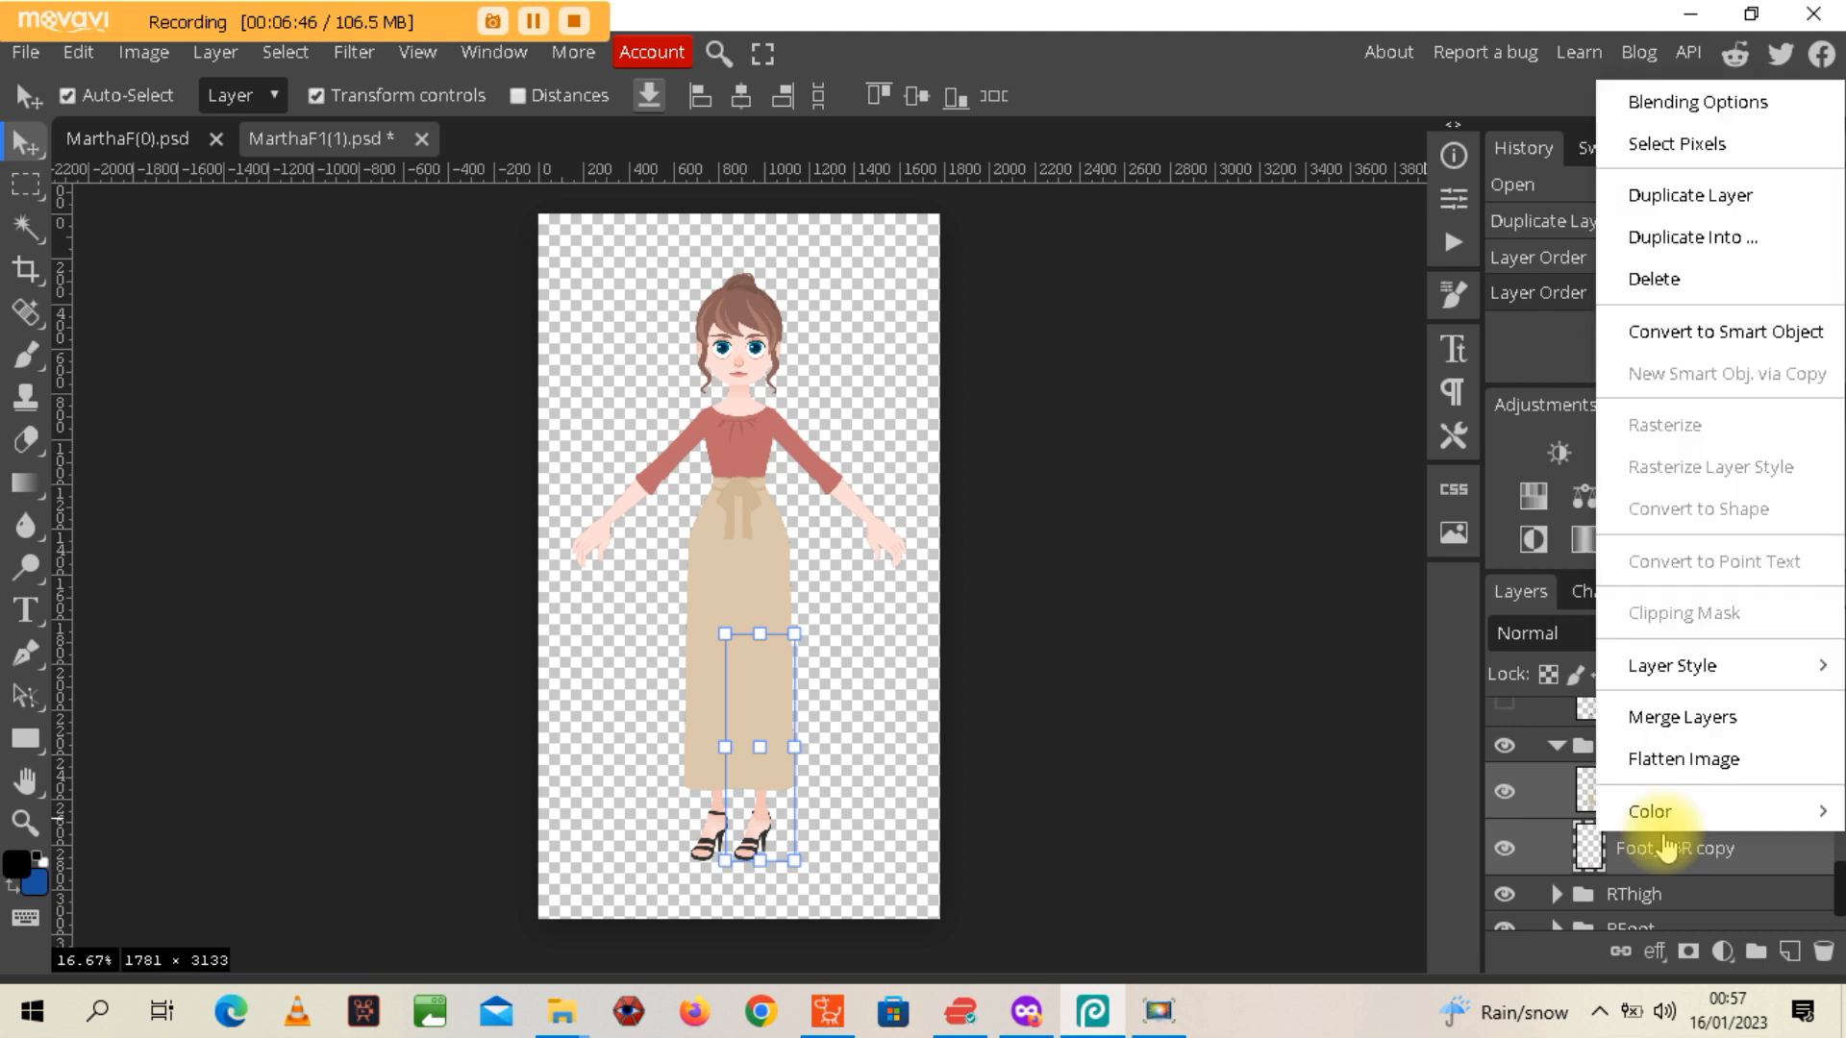
left_click(1656, 736)
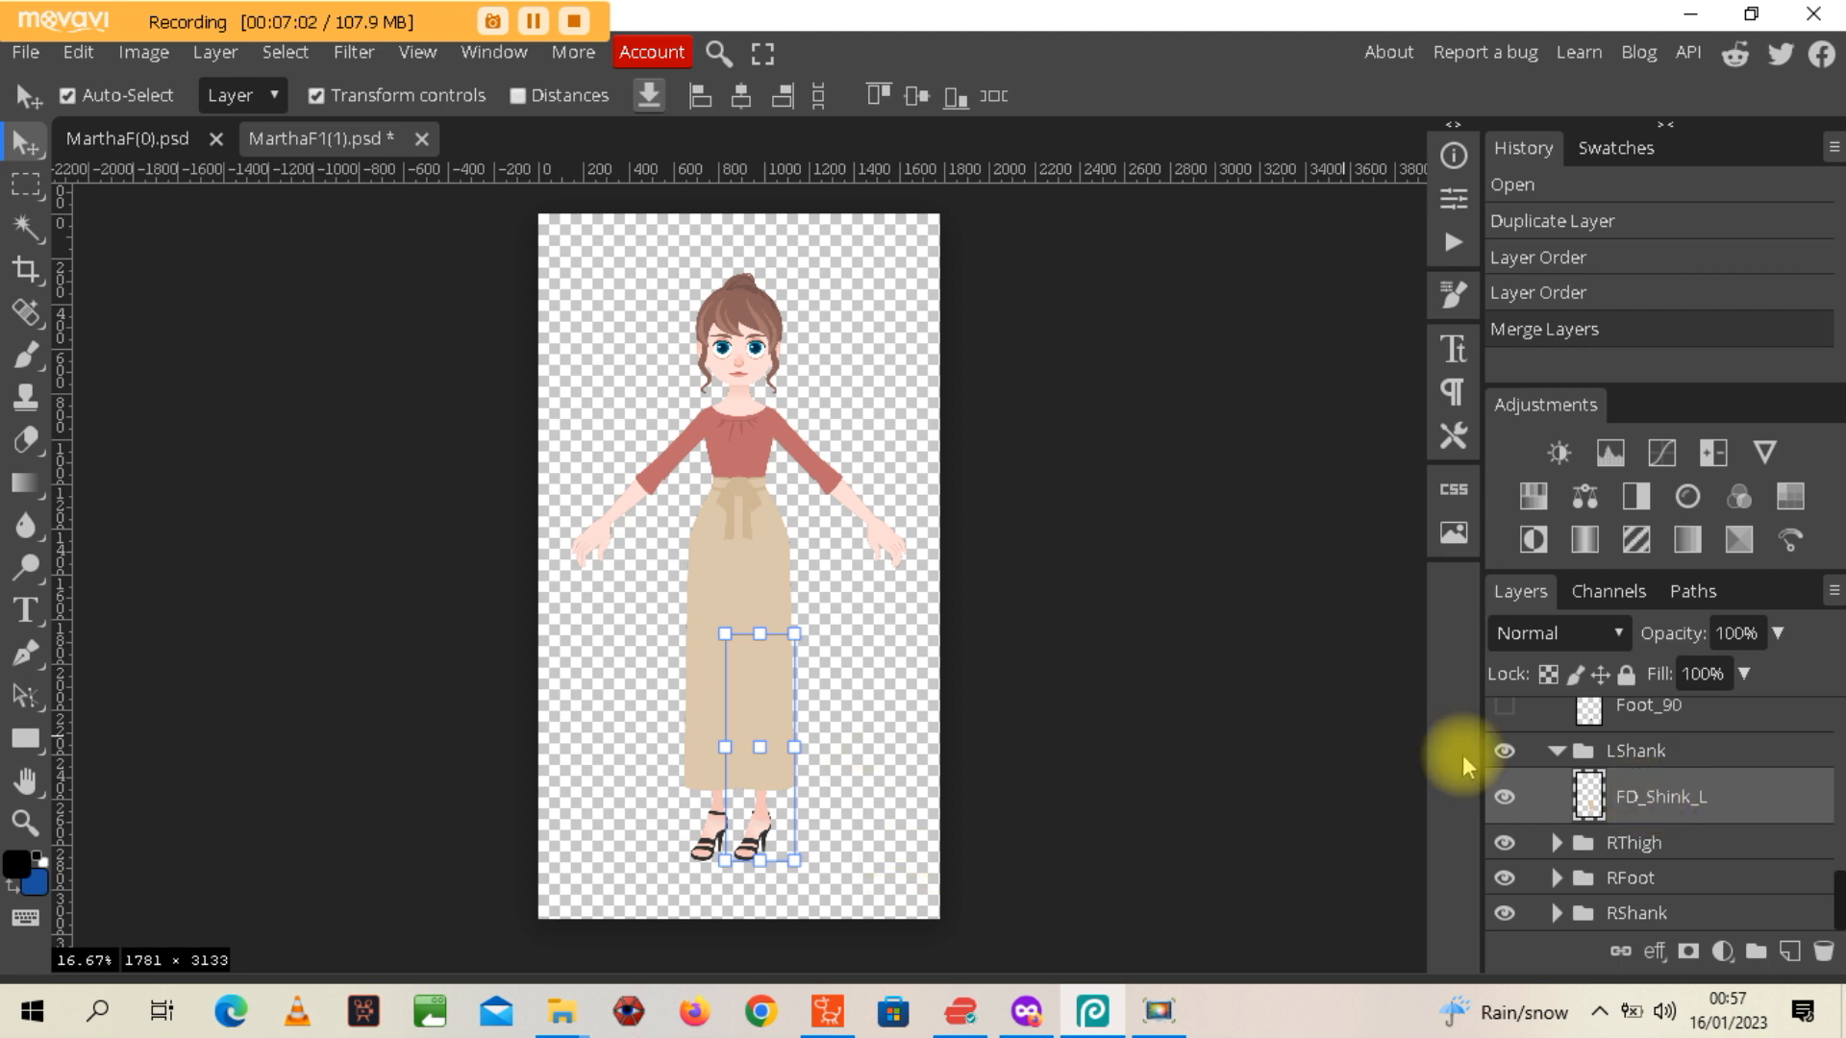
Toggle the merged FD_Shink_L layer's visibility to check that the shank and foot hide and show together
left_click(1505, 797)
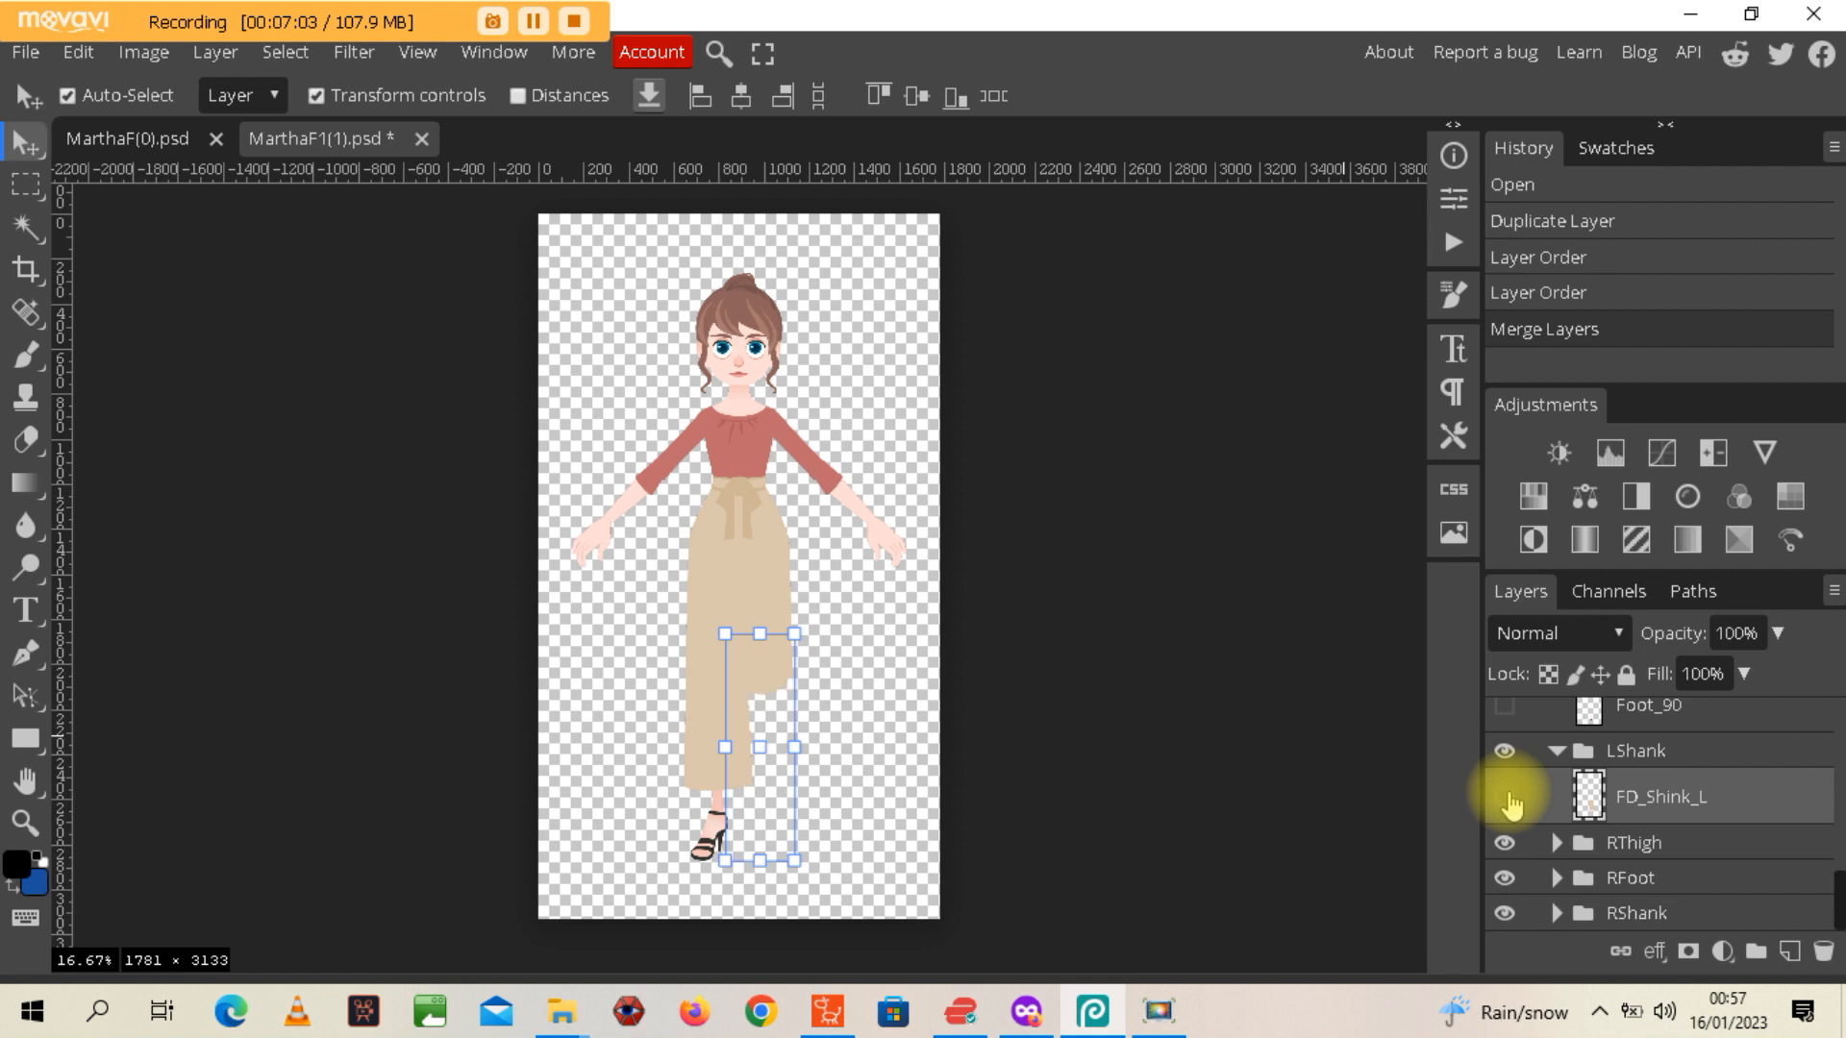
left_click(1262, 726)
left_click(1506, 797)
left_click(1505, 796)
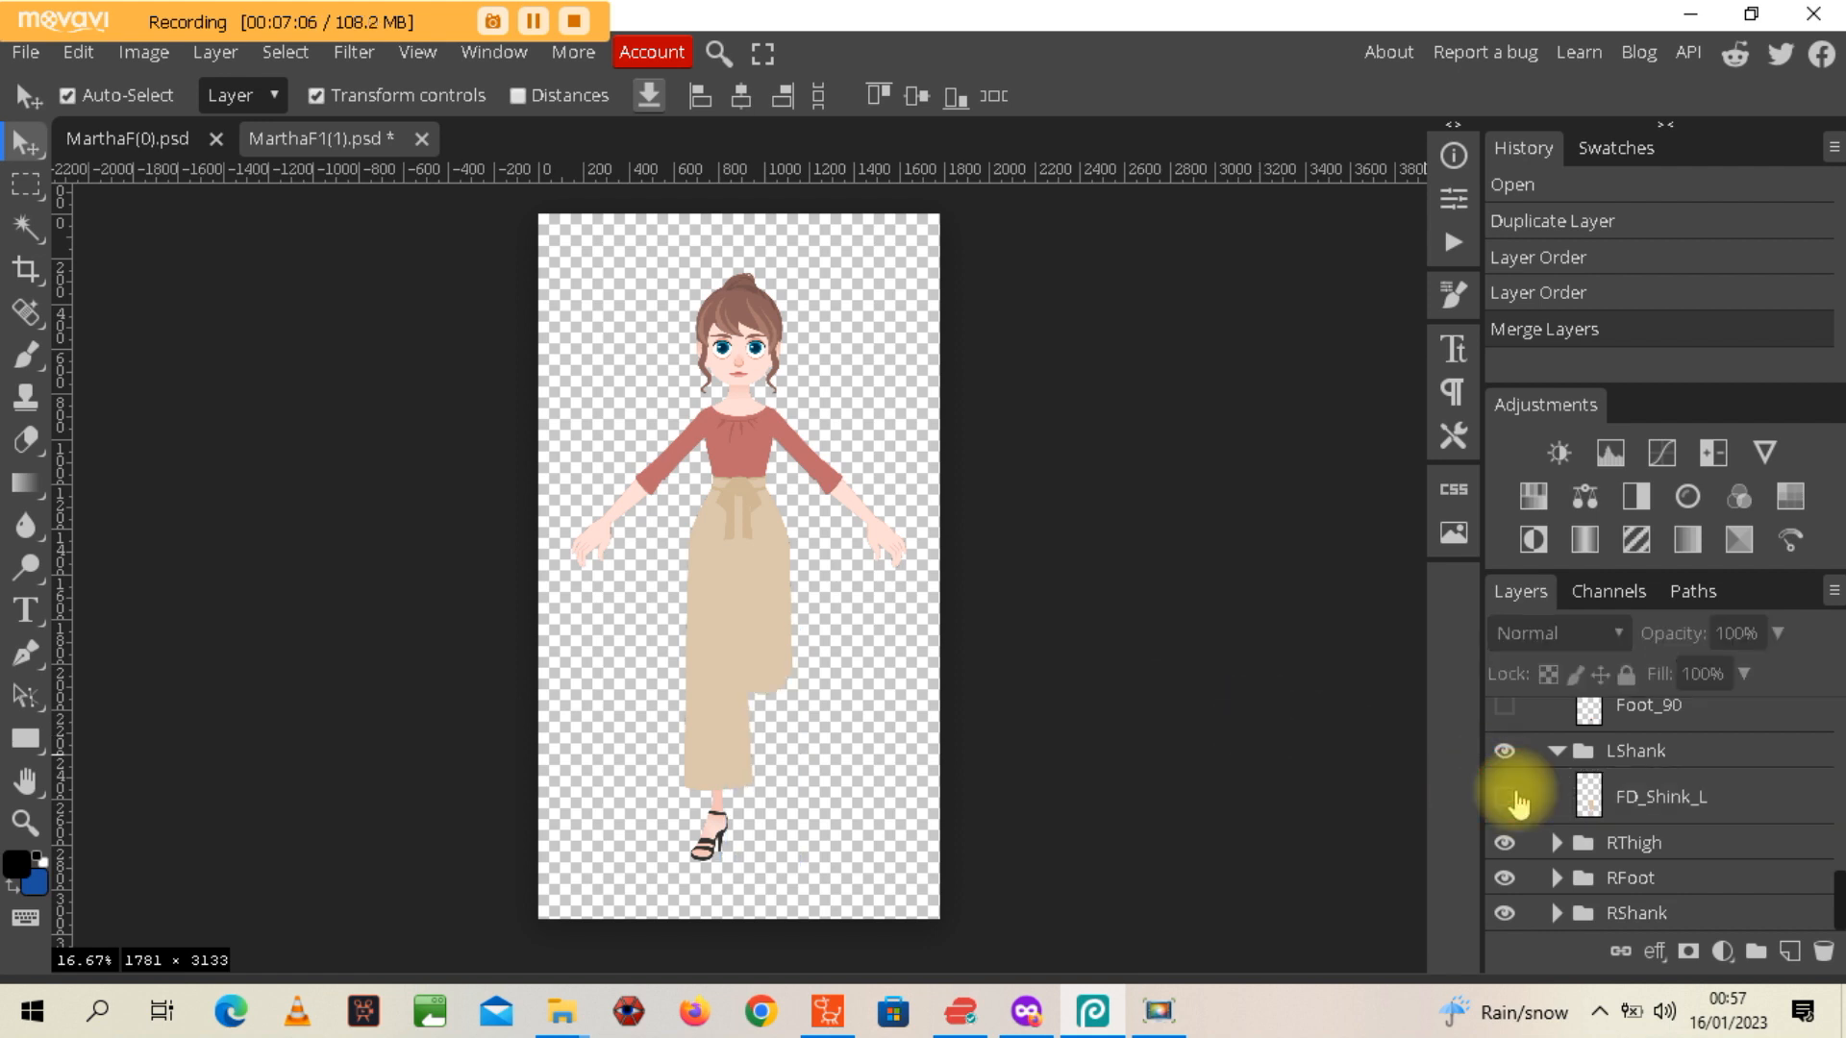
left_click(1515, 796)
left_click(1515, 796)
left_click(1515, 796)
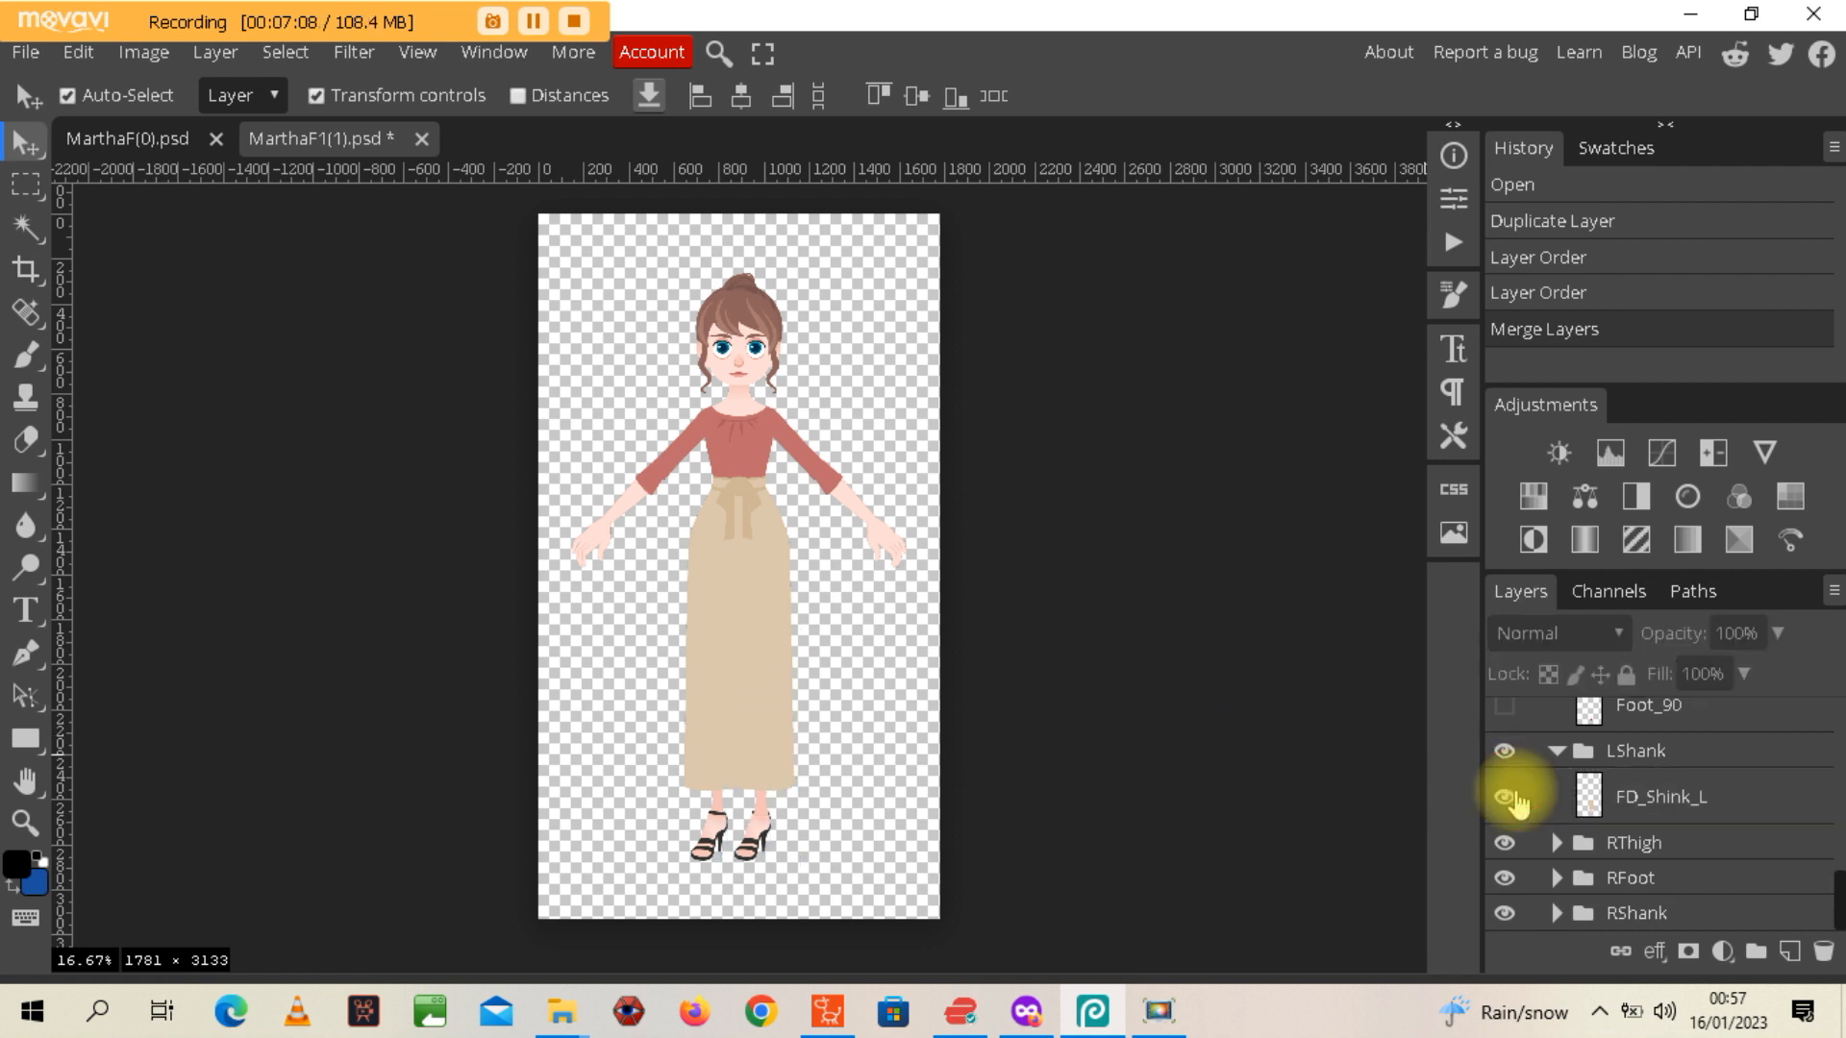
left_click(1515, 796)
left_click(1514, 797)
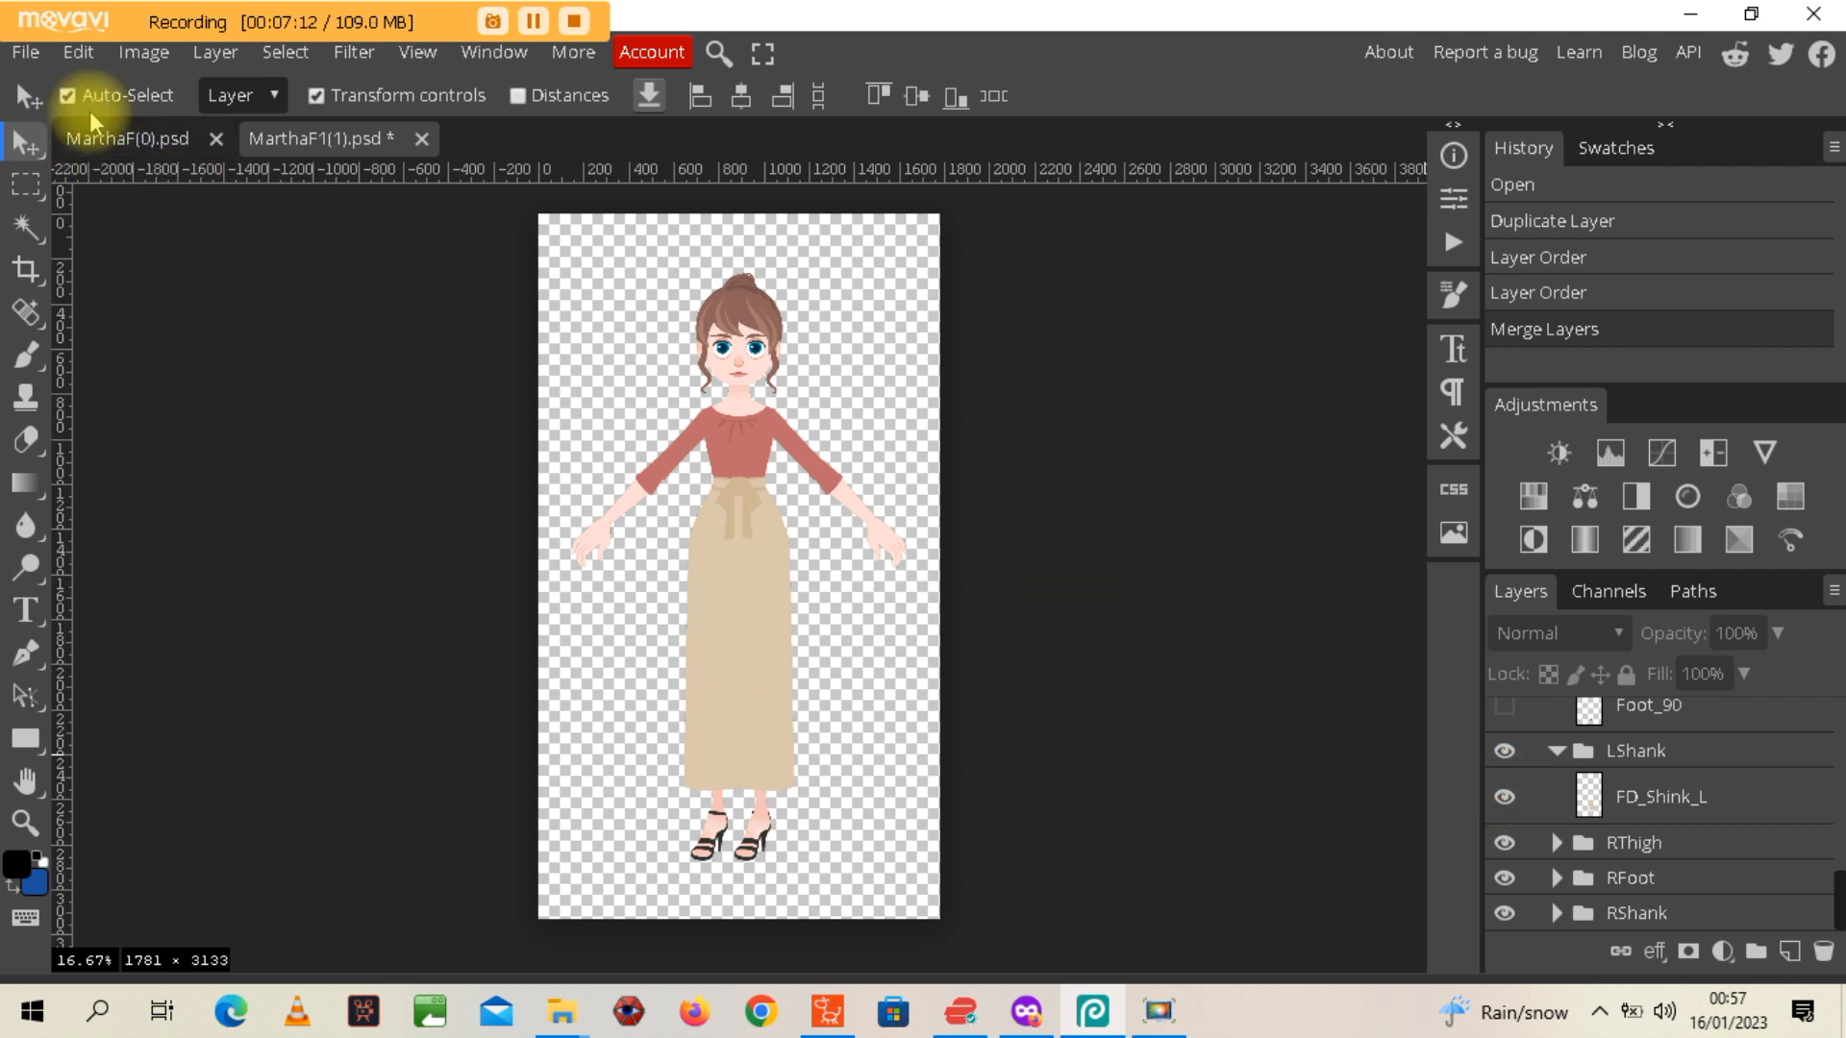
Send the edited actor PSD to CTA and switch back to the street scene in Cartoon Animator
left_click(29, 52)
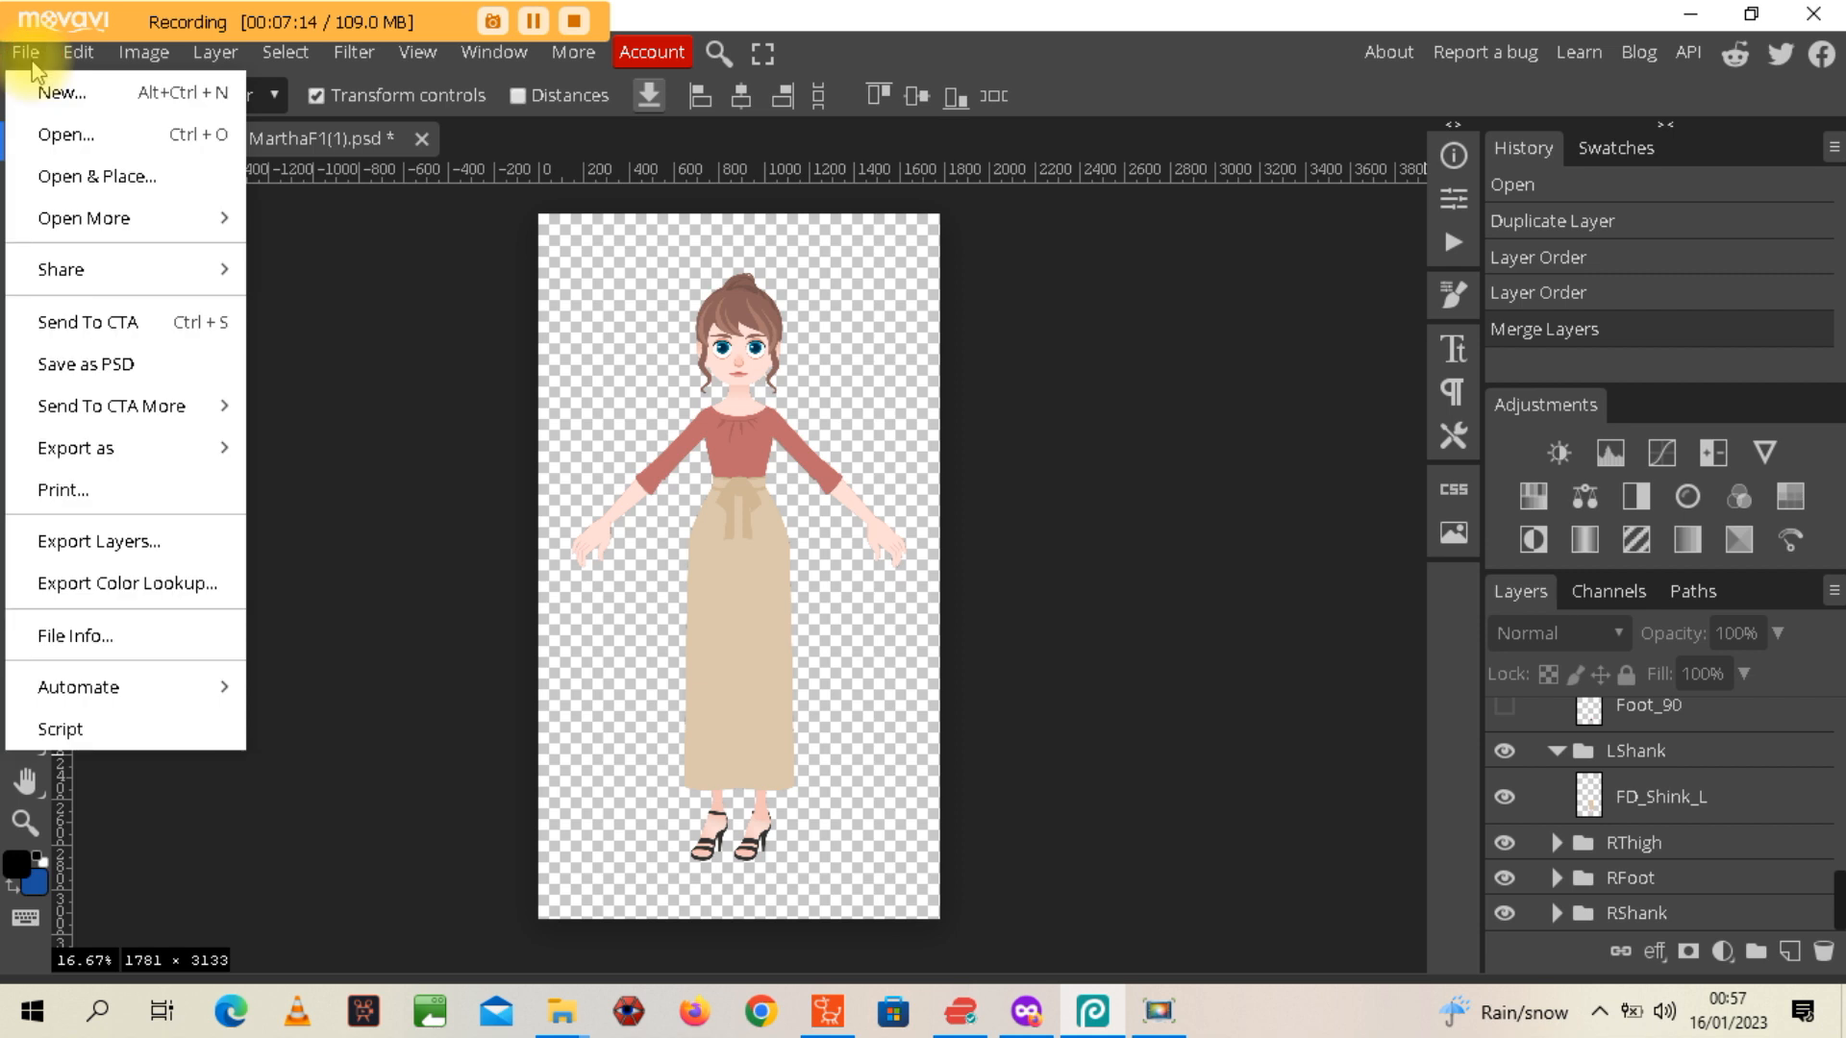
left_click(75, 327)
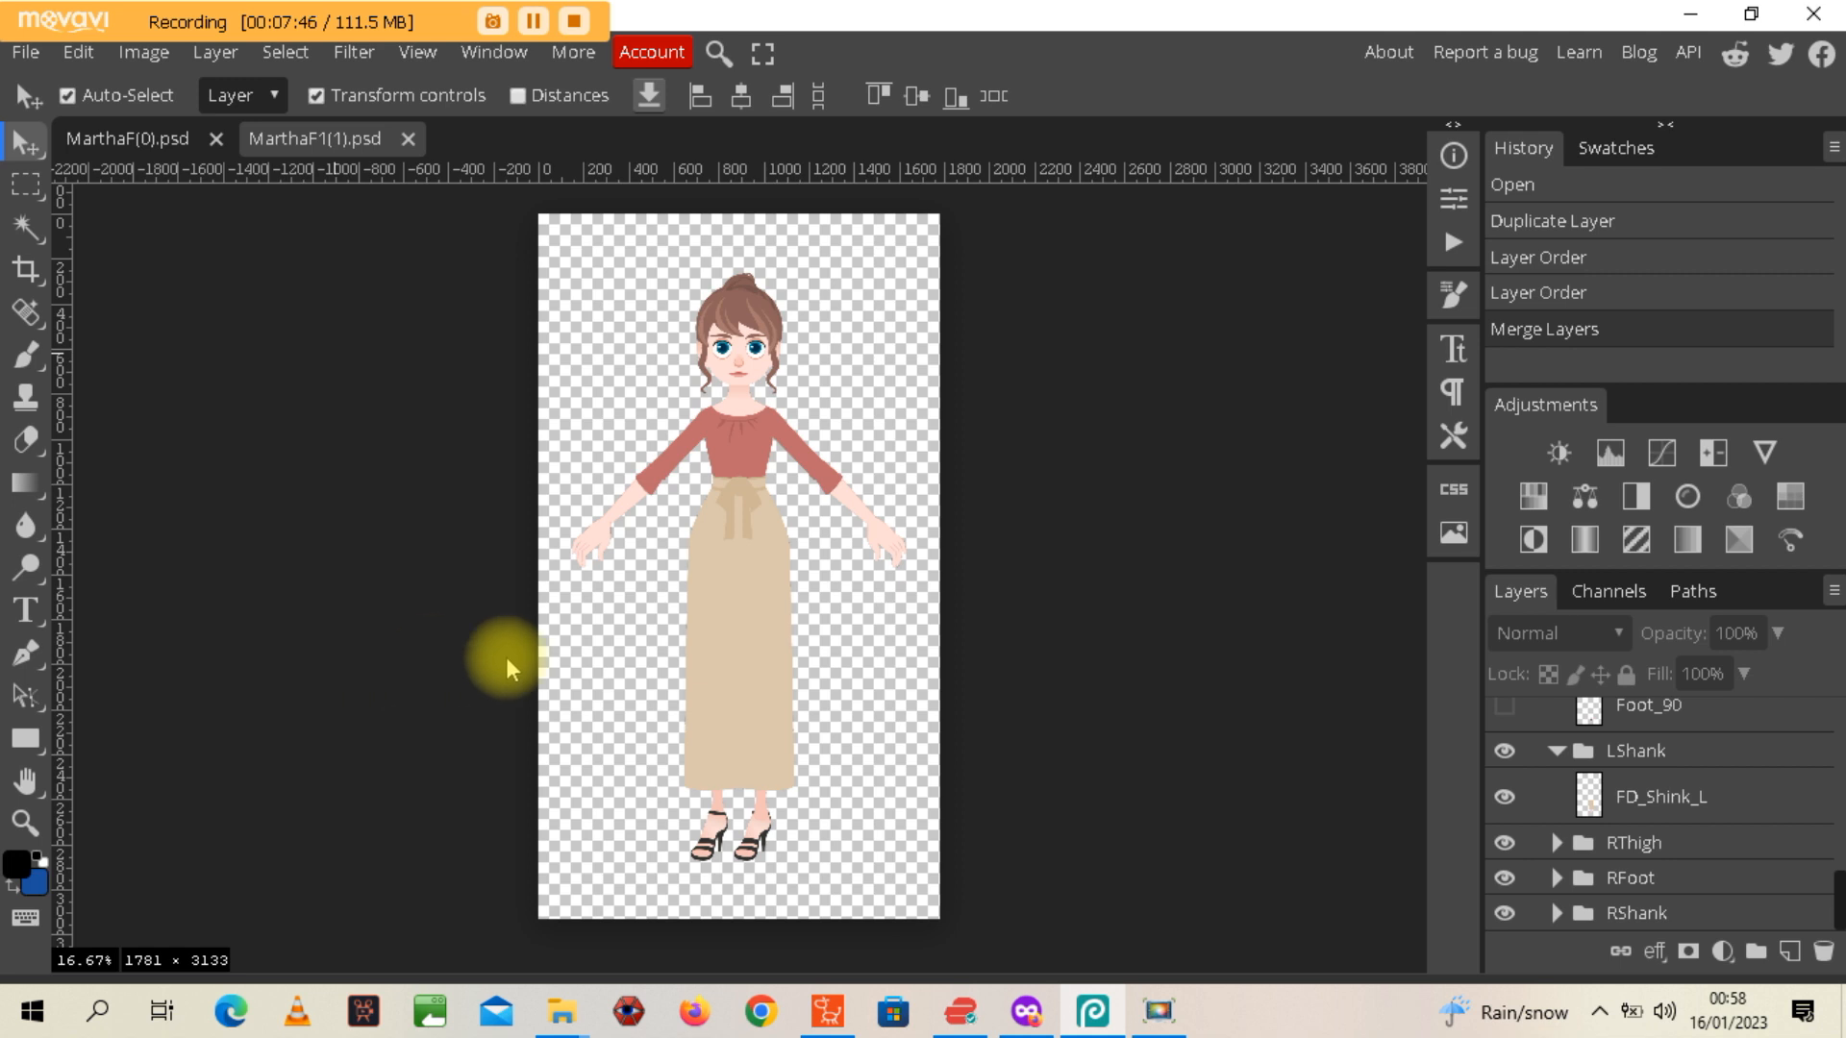
left_click(1165, 1013)
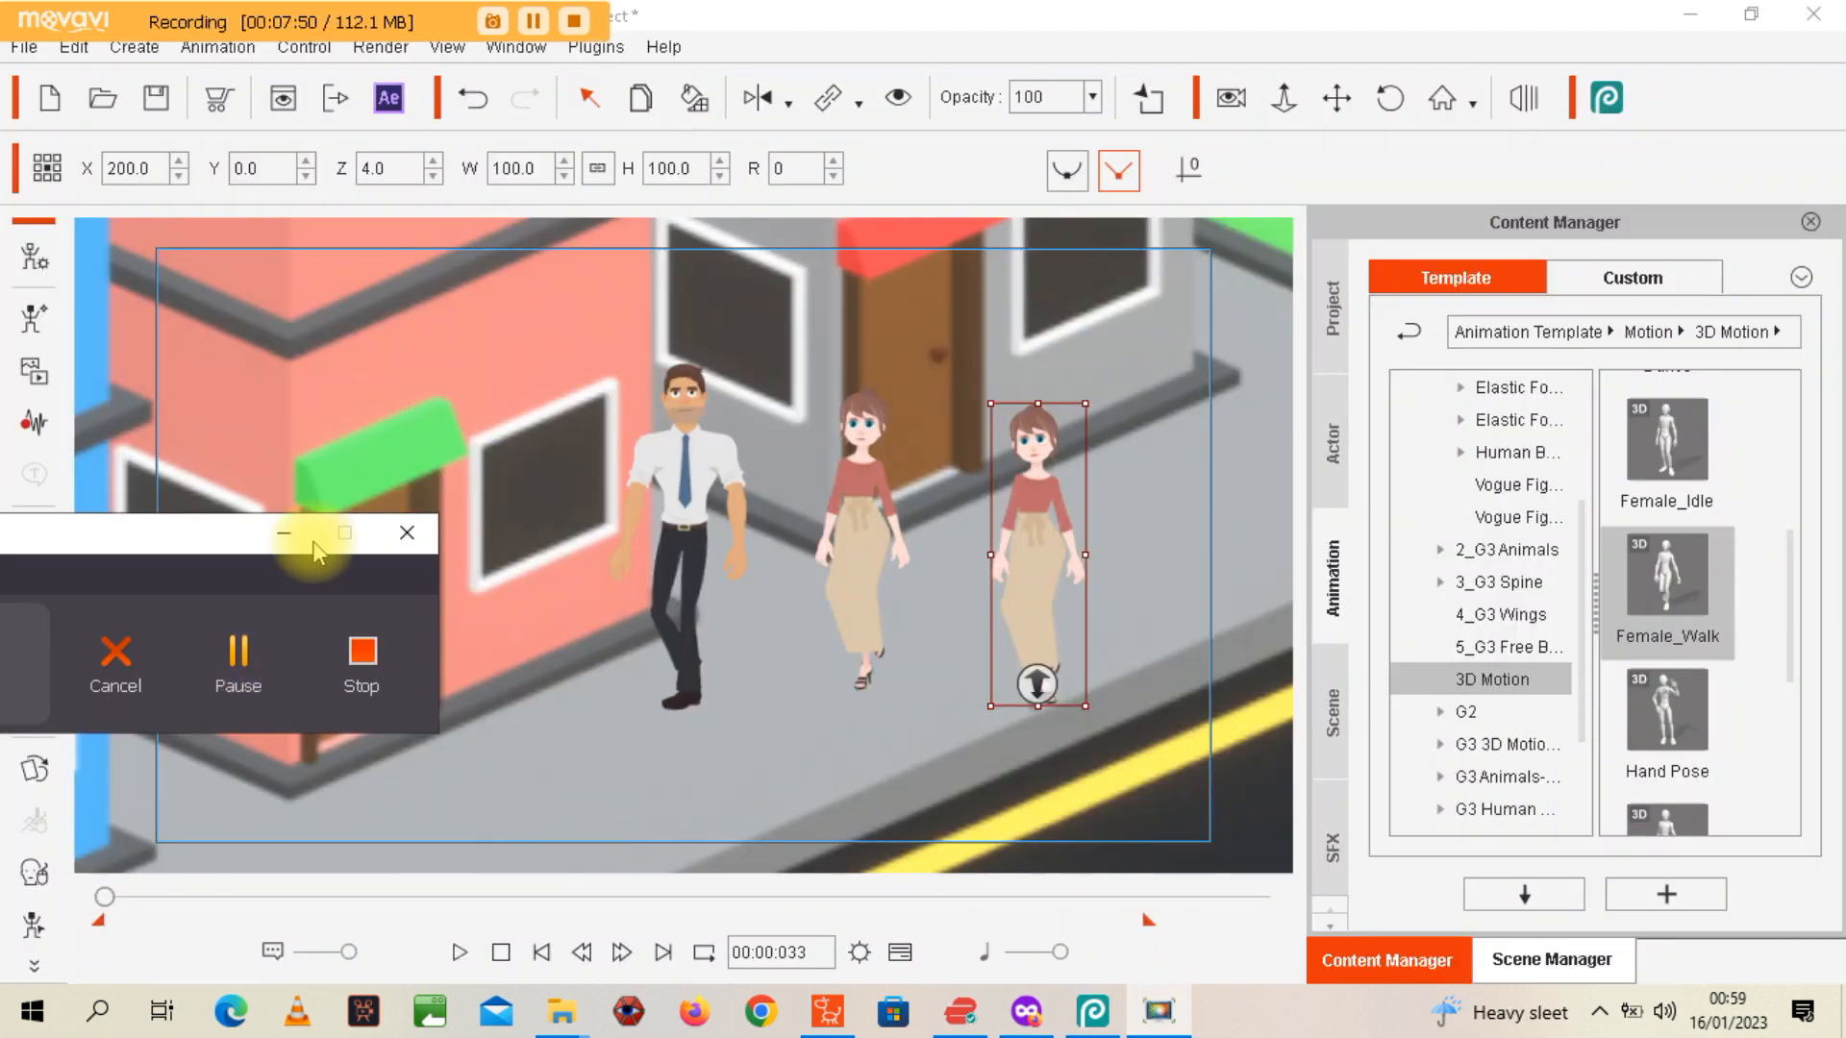
left_click(283, 533)
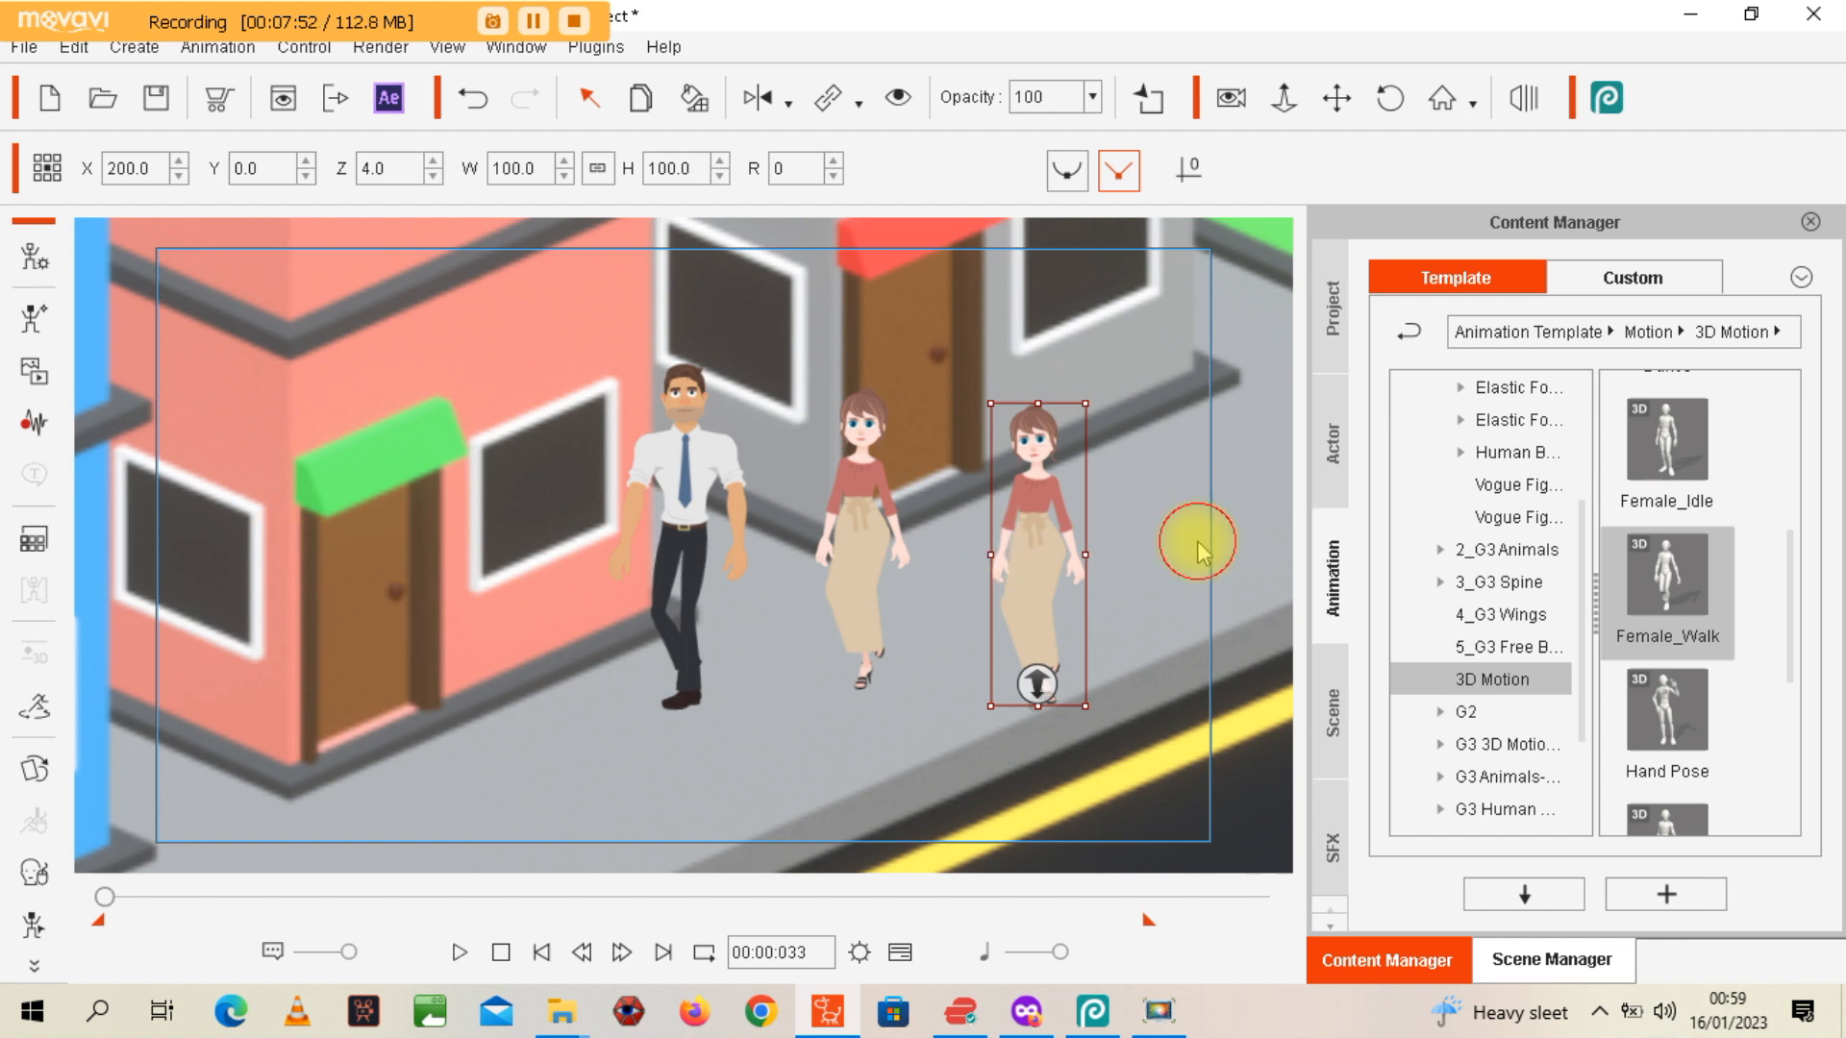
Set the LFoot sprite of the woman nearest the road to Empty in the Sprite Editor and close the editor
left_click(1149, 555)
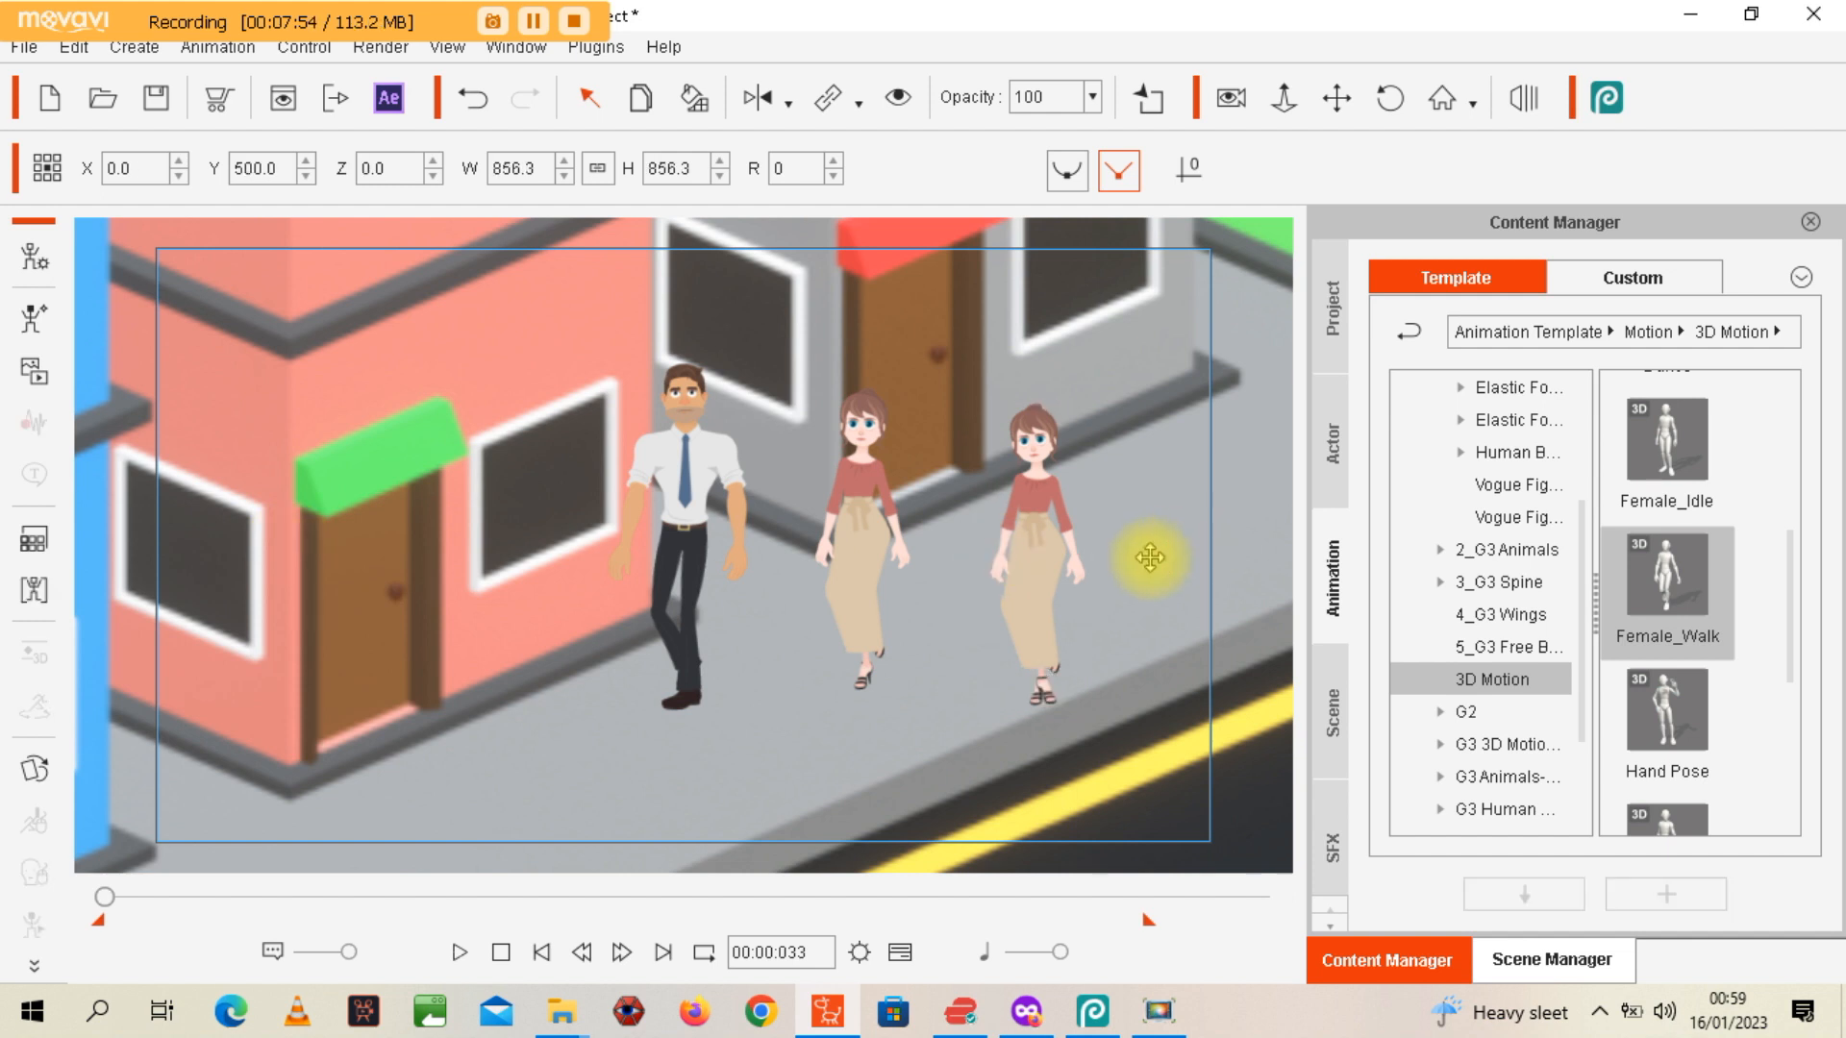
left_click(1057, 626)
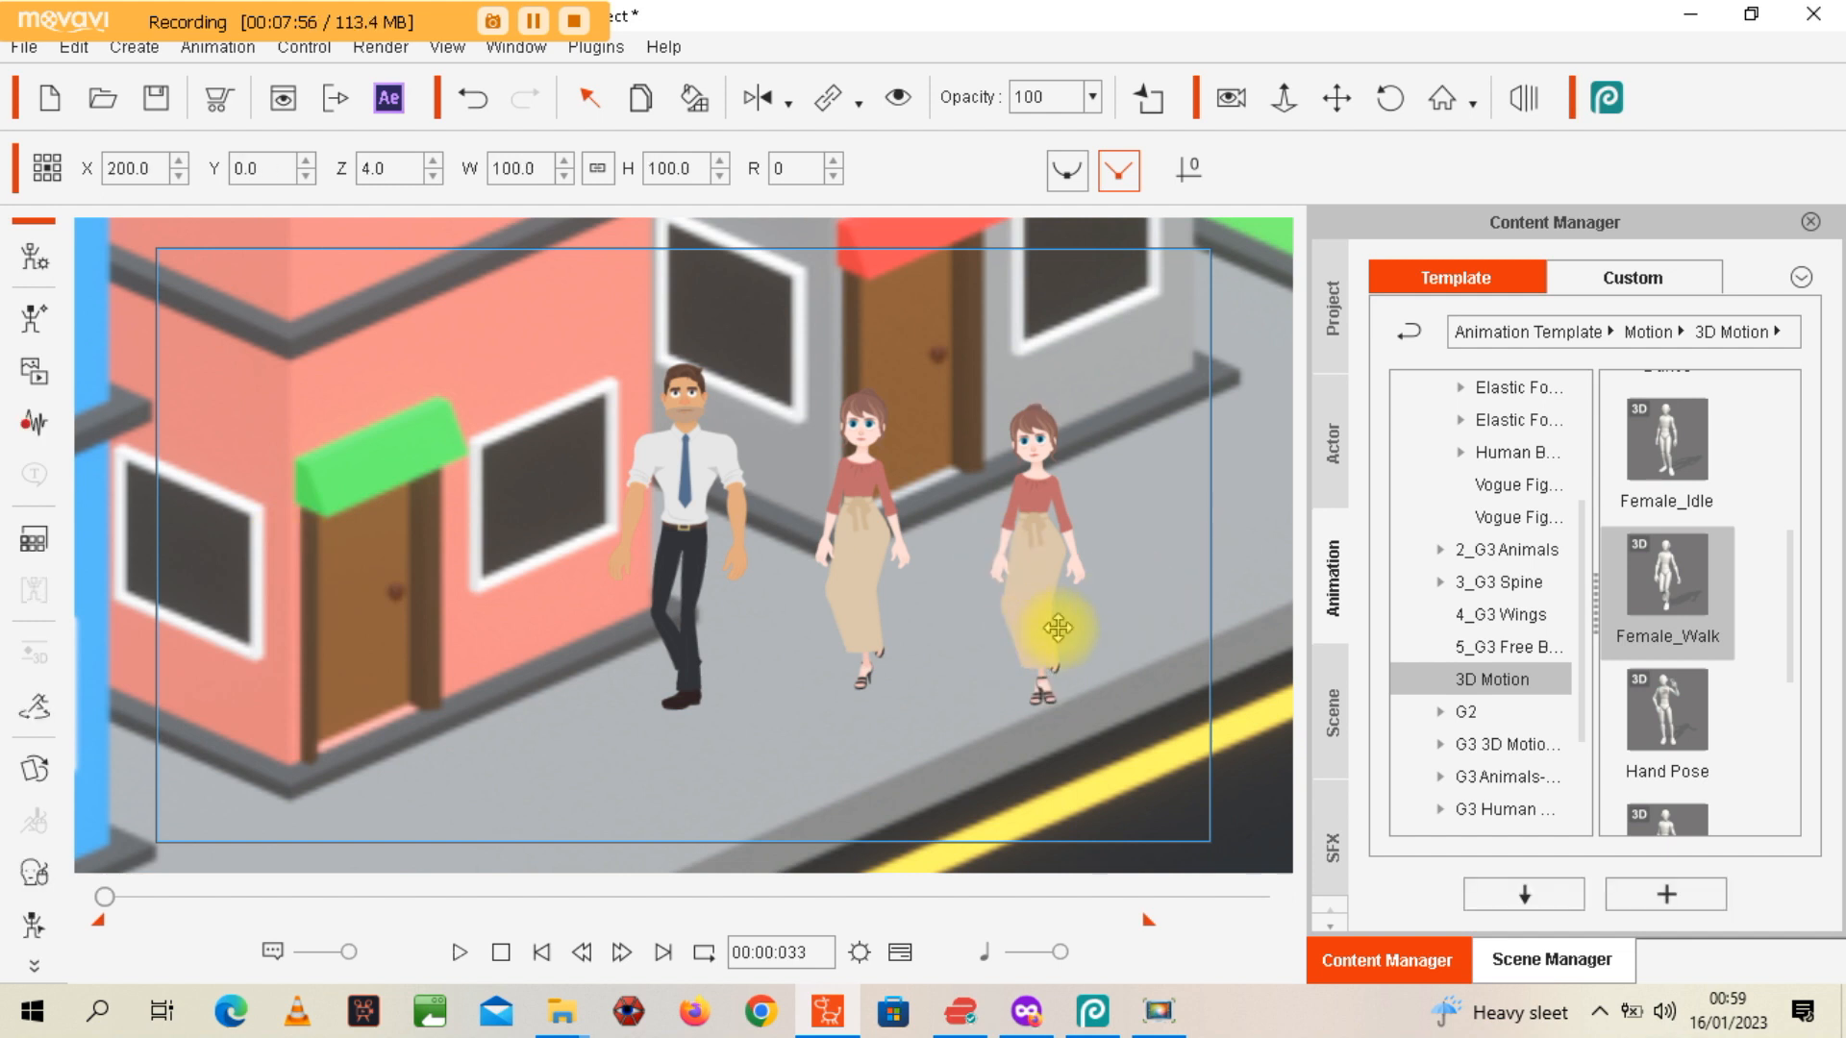
left_click(1119, 638)
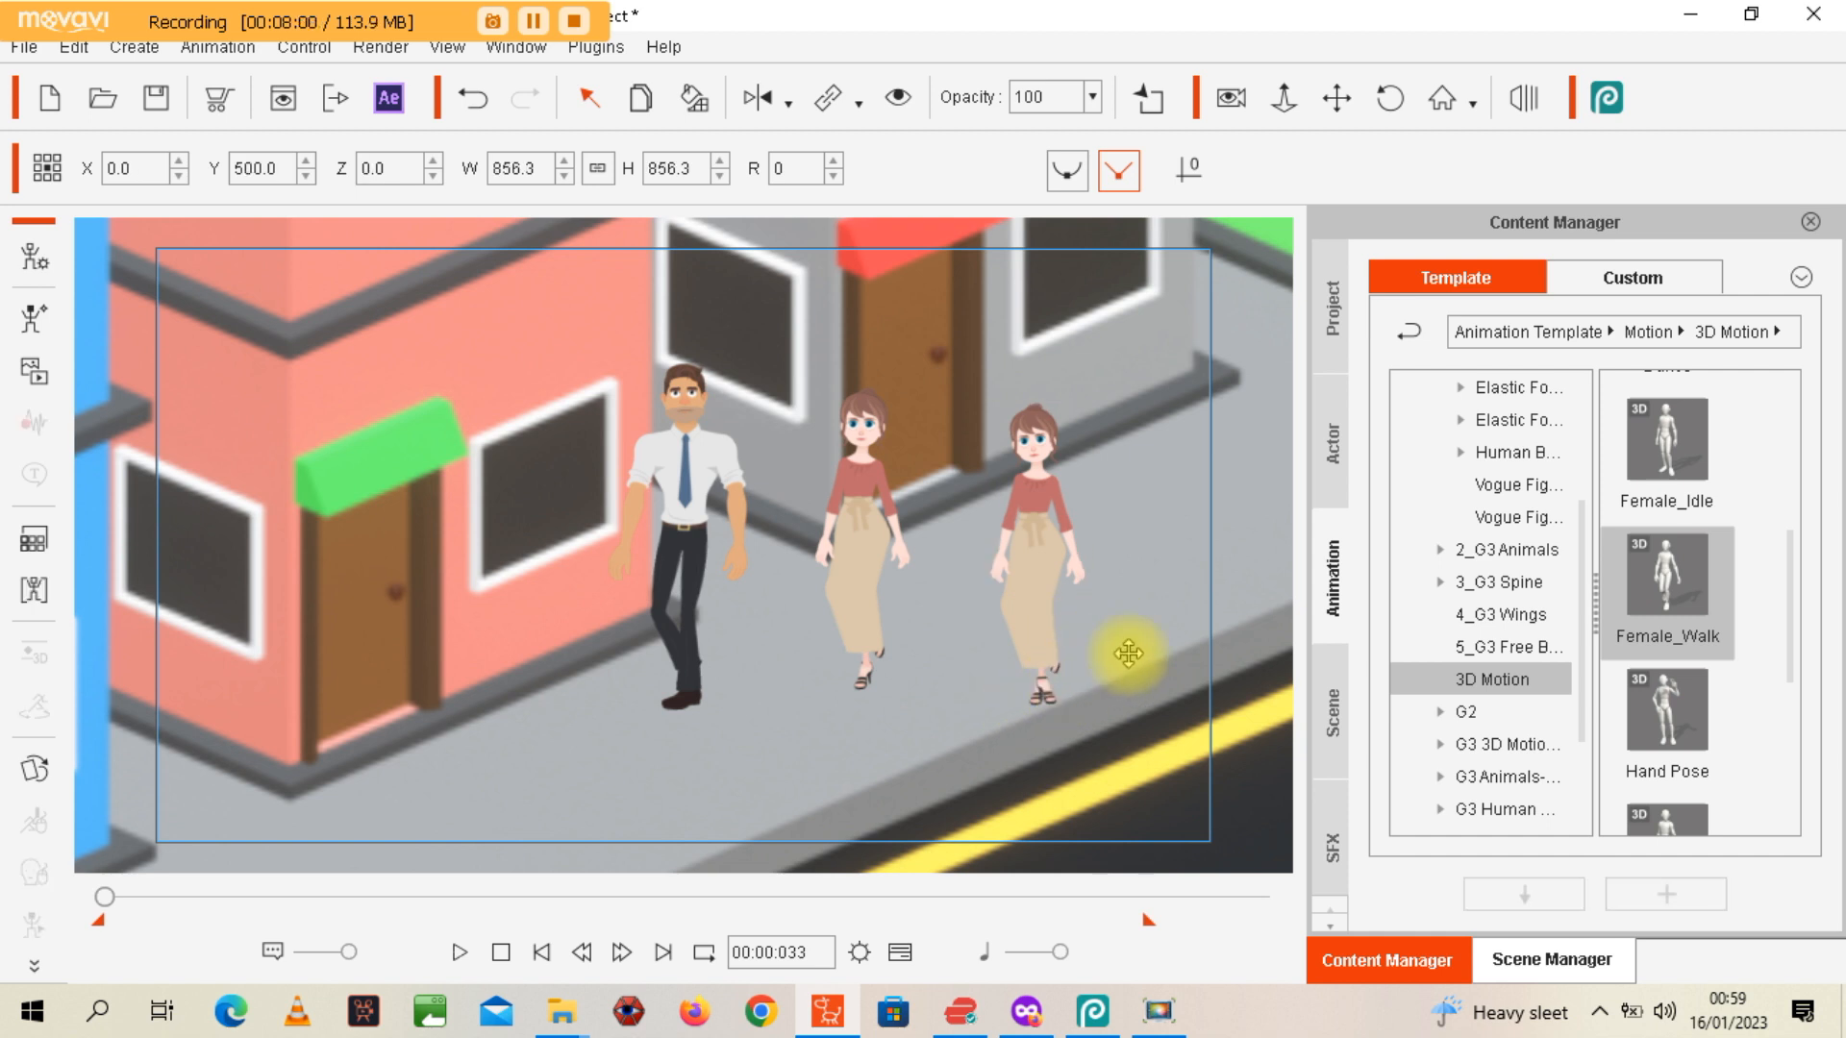
left_click(1037, 615)
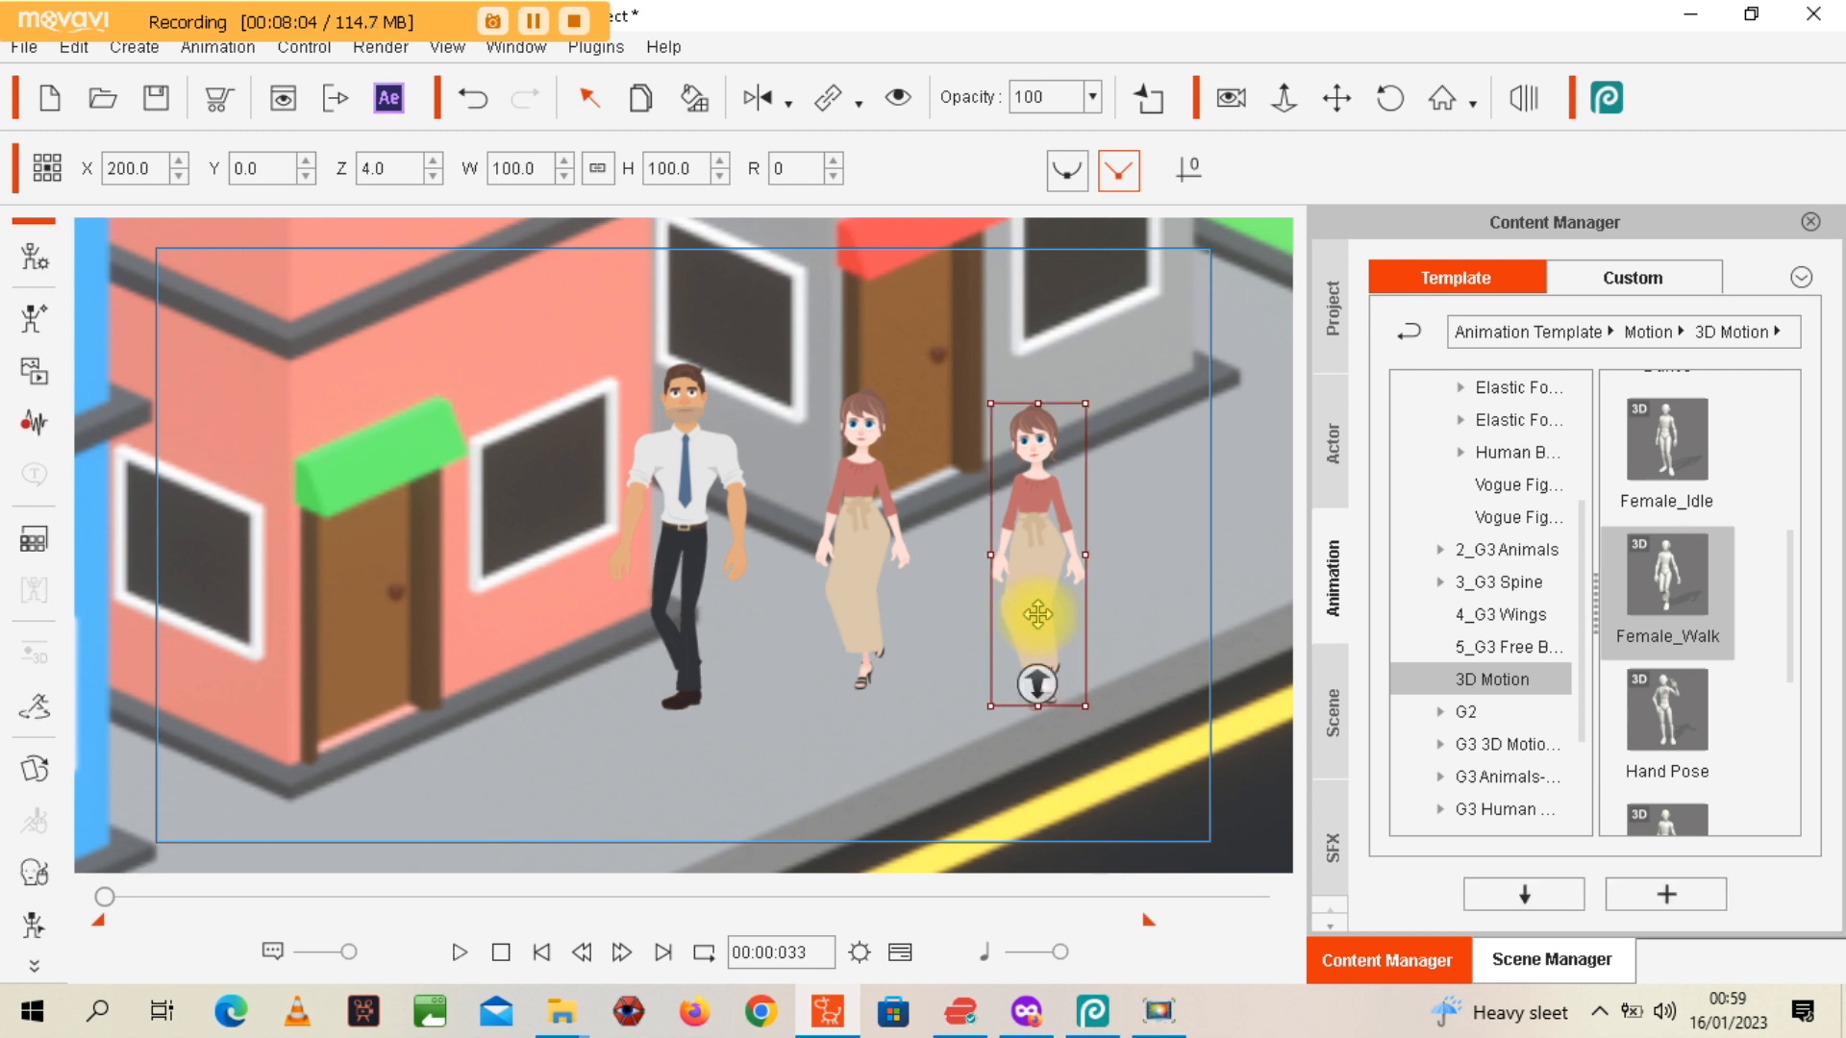
right_click(1038, 616)
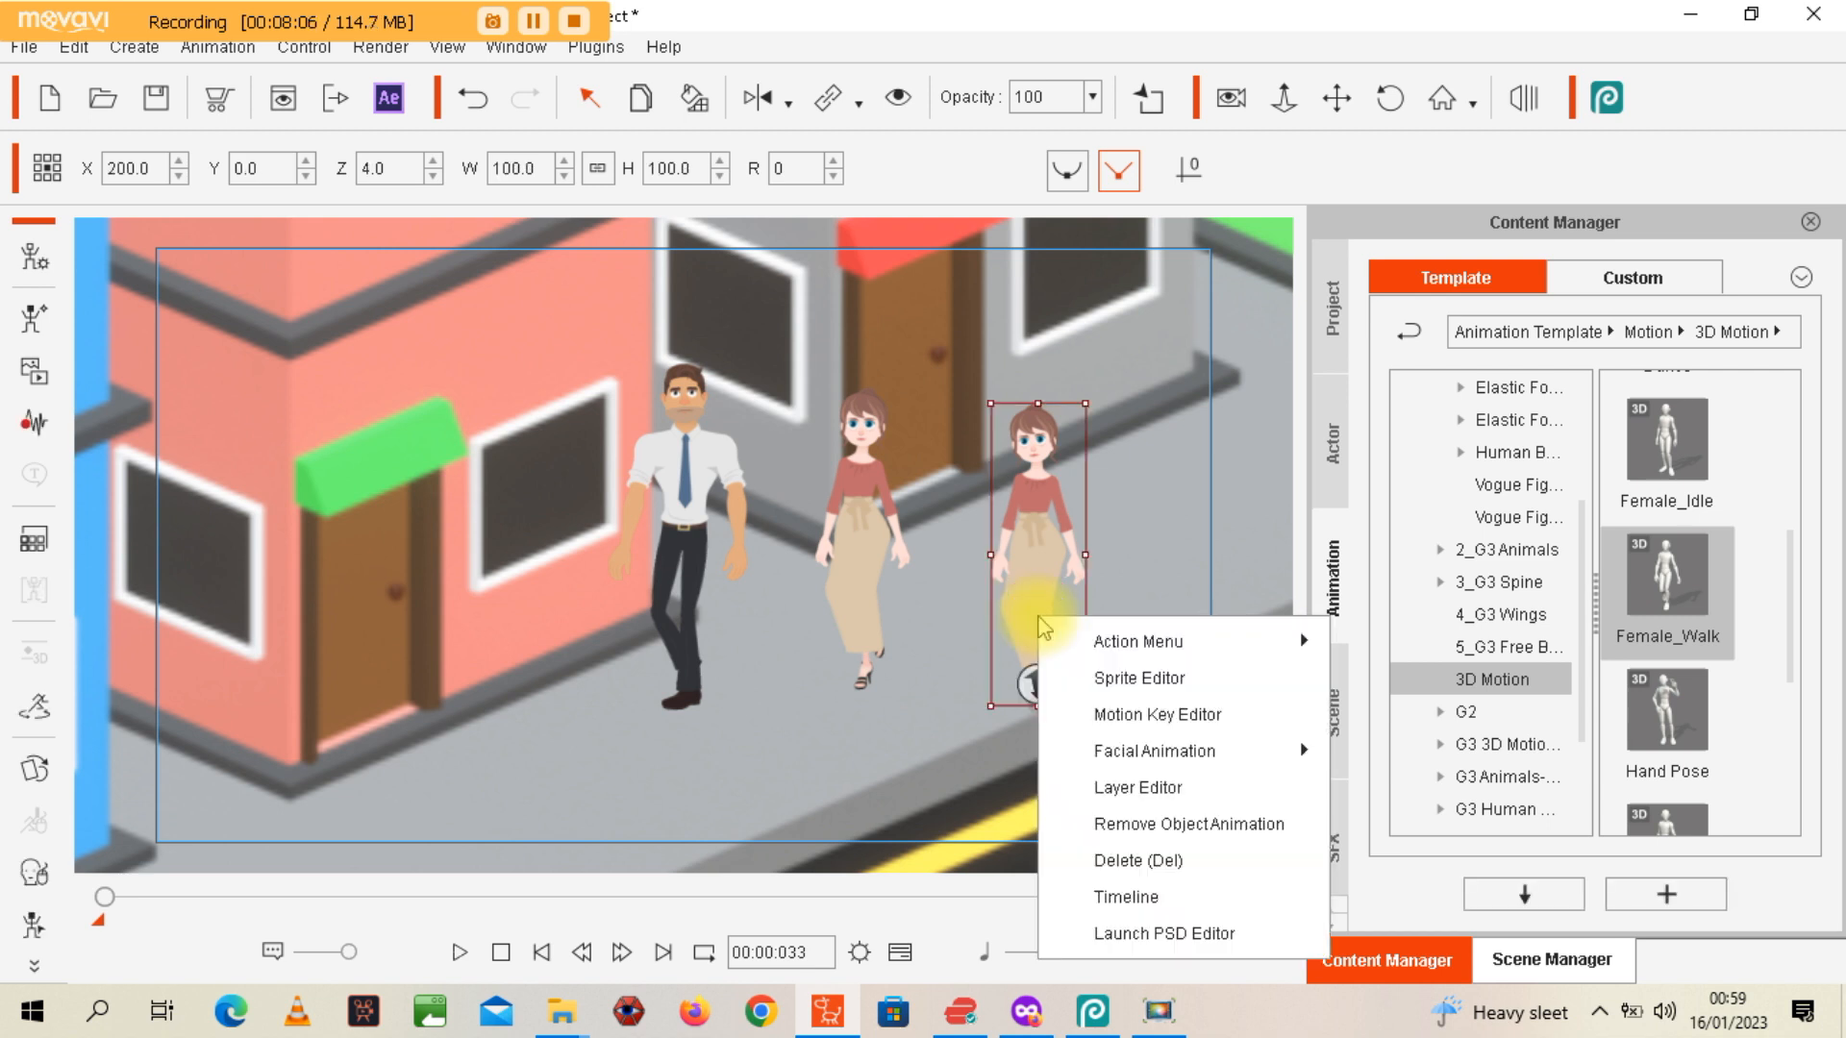
left_click(1086, 677)
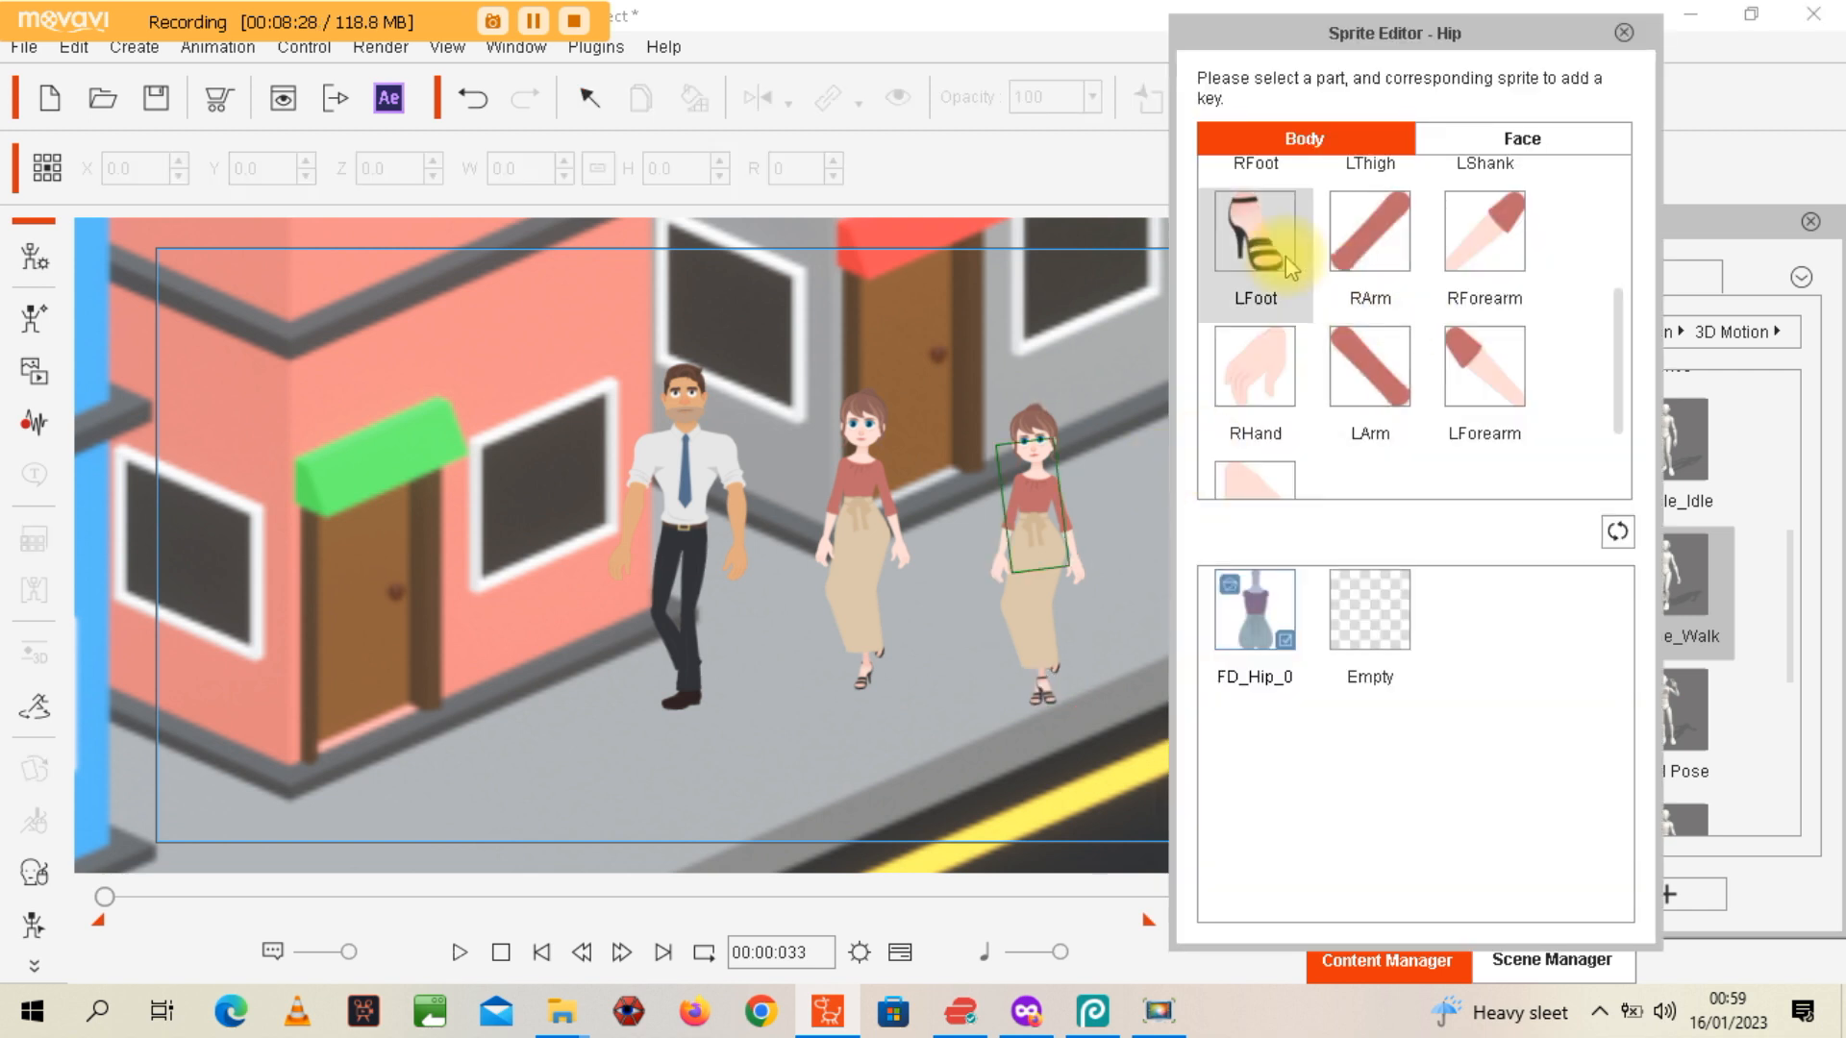
left_click(1254, 236)
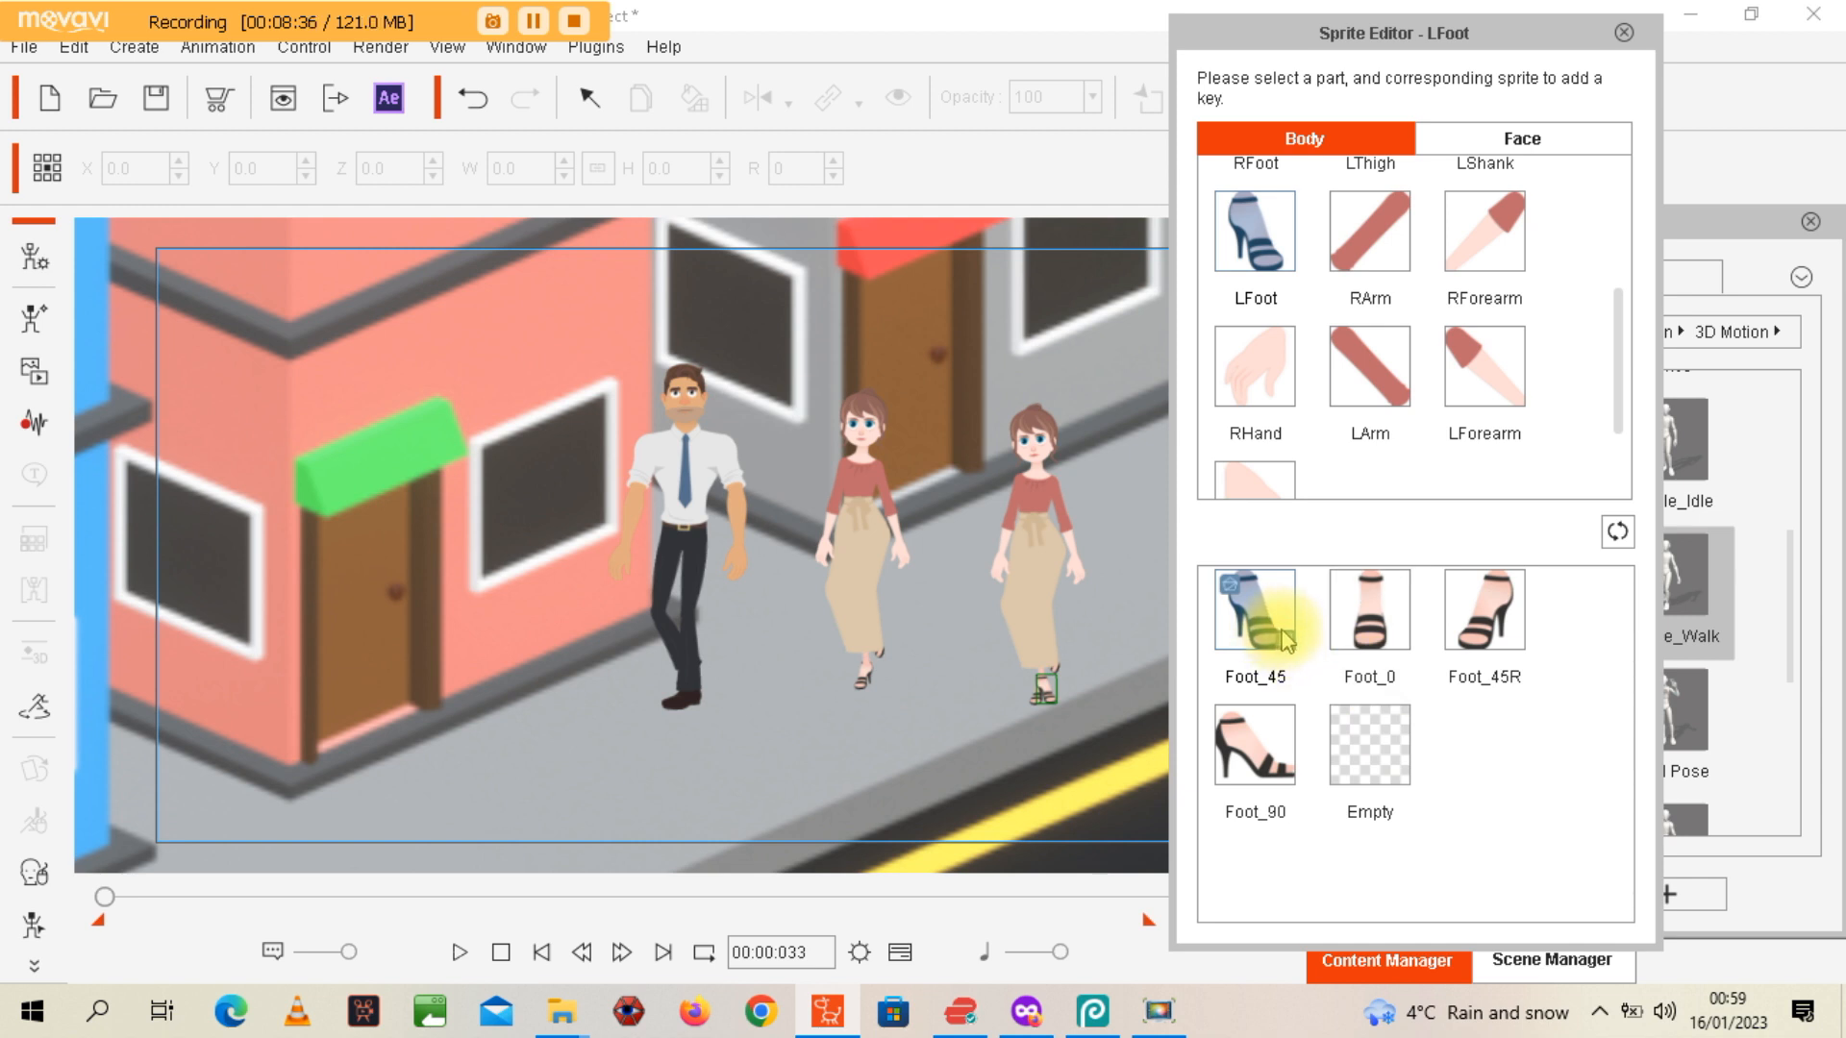
left_click(1373, 755)
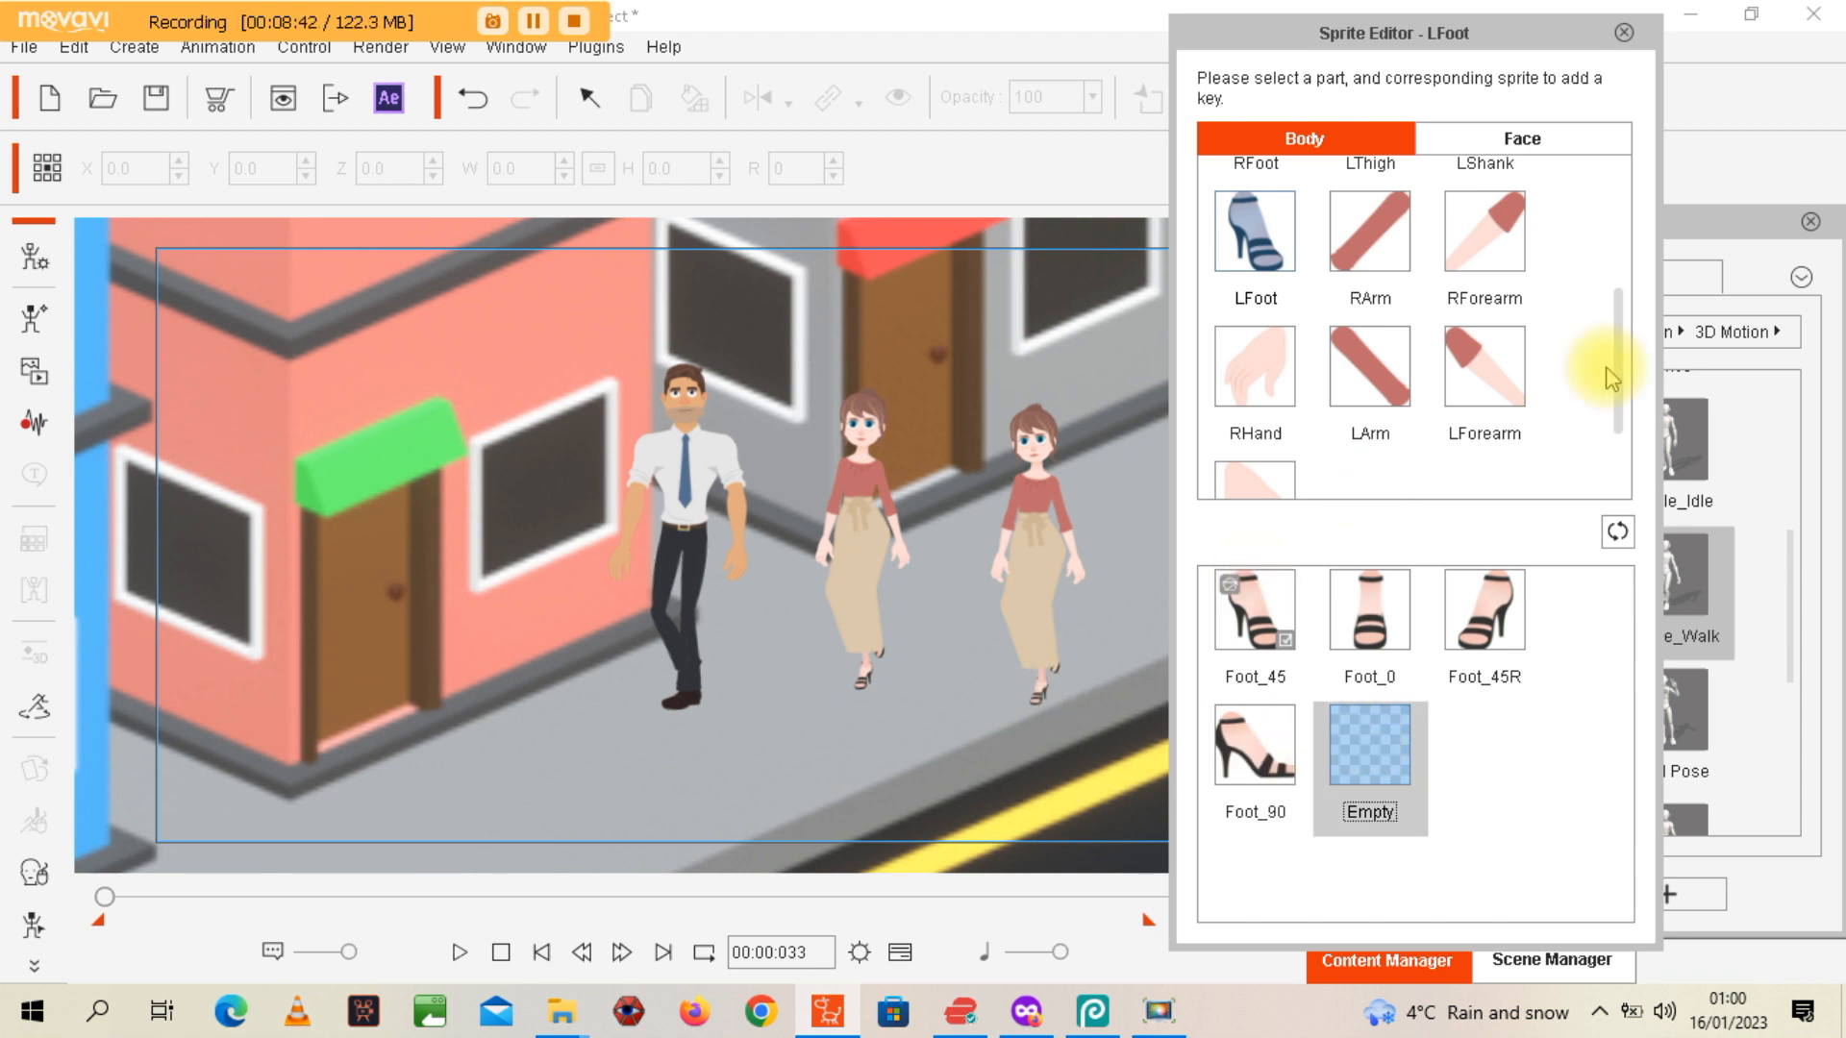
left_click(1624, 35)
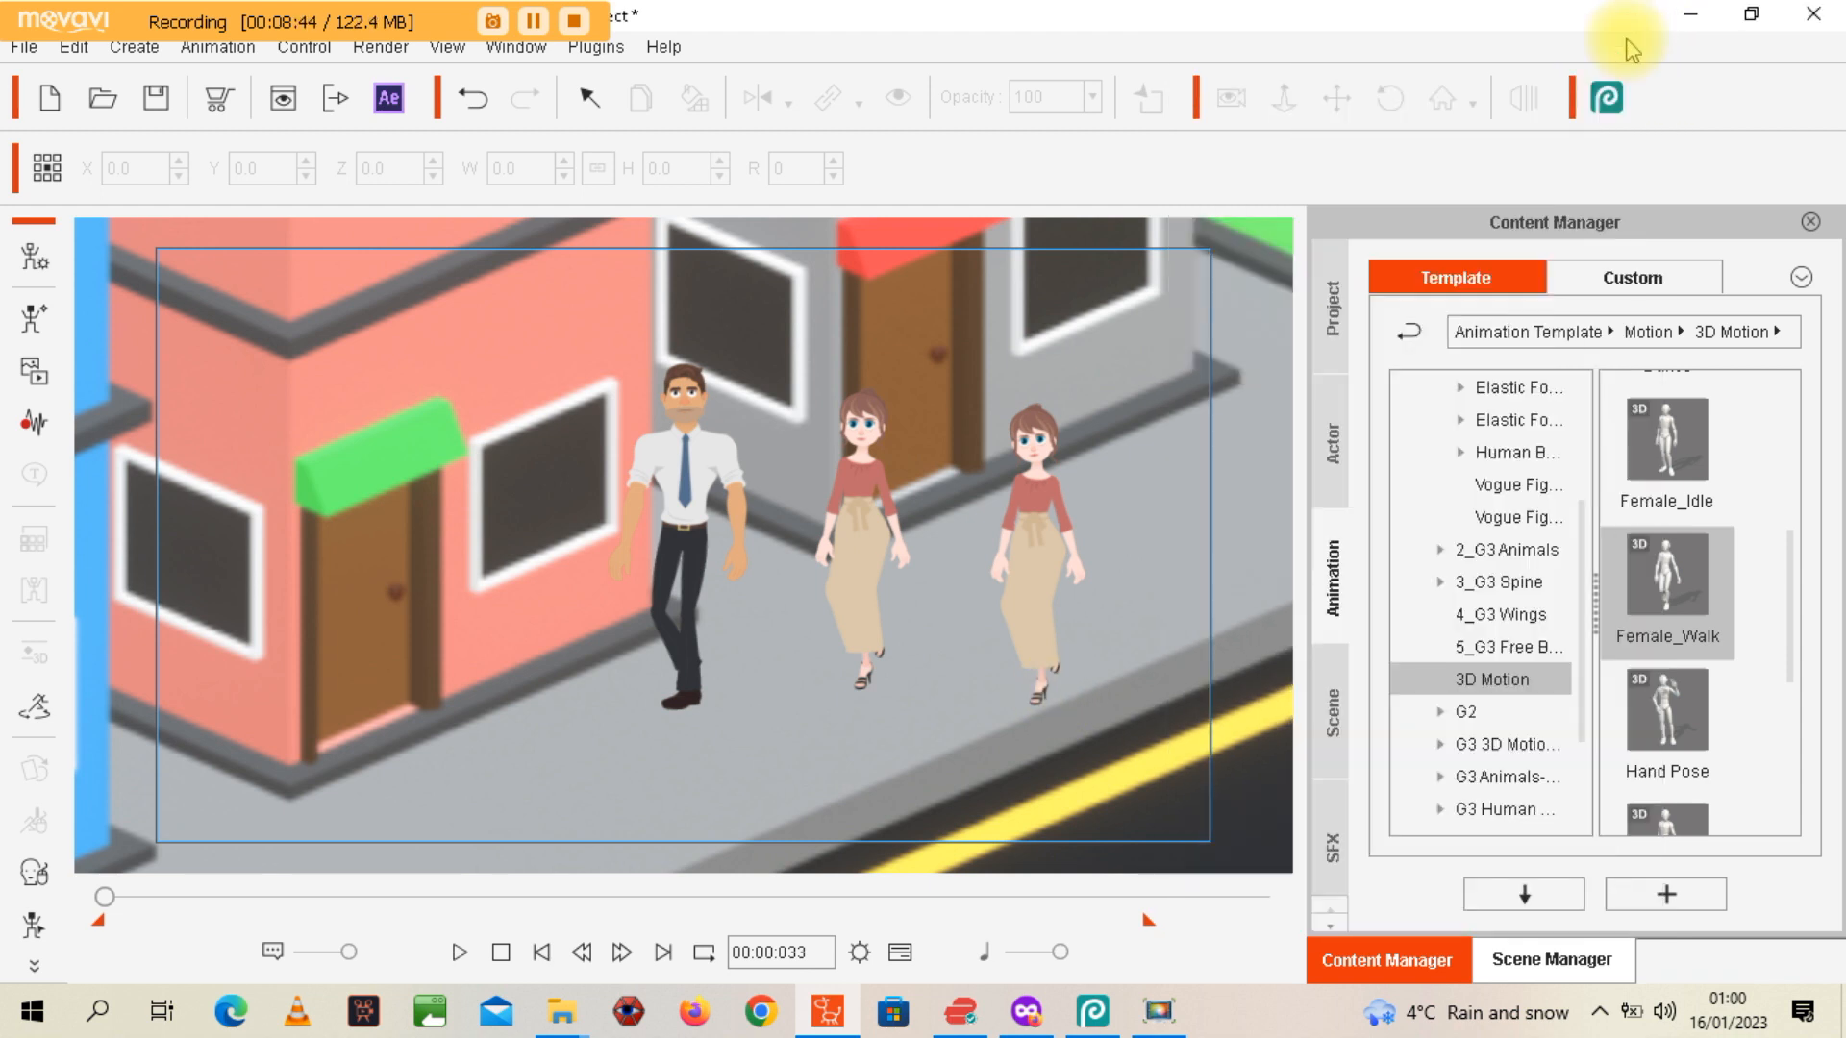
Play the scene to check the walk with the merged left foot, then return to the first frame and reselect the edited woman
left_click(1009, 579)
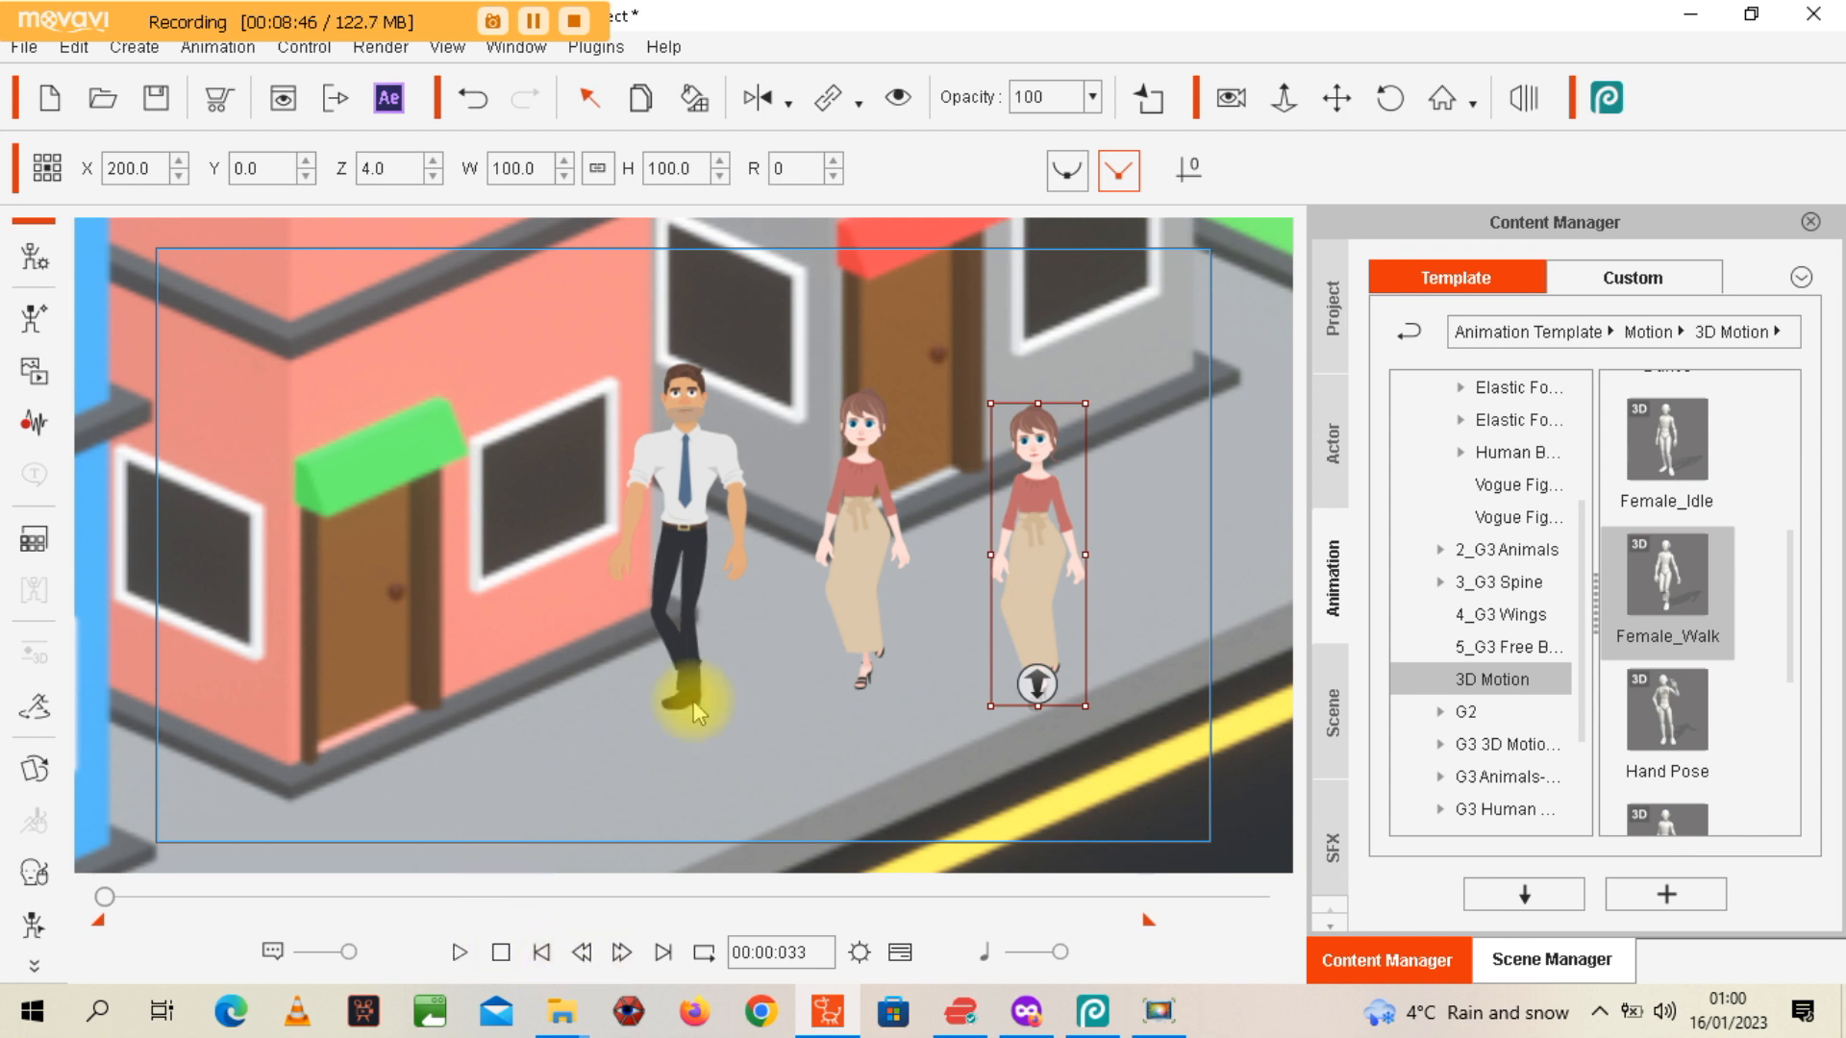
left_click(681, 766)
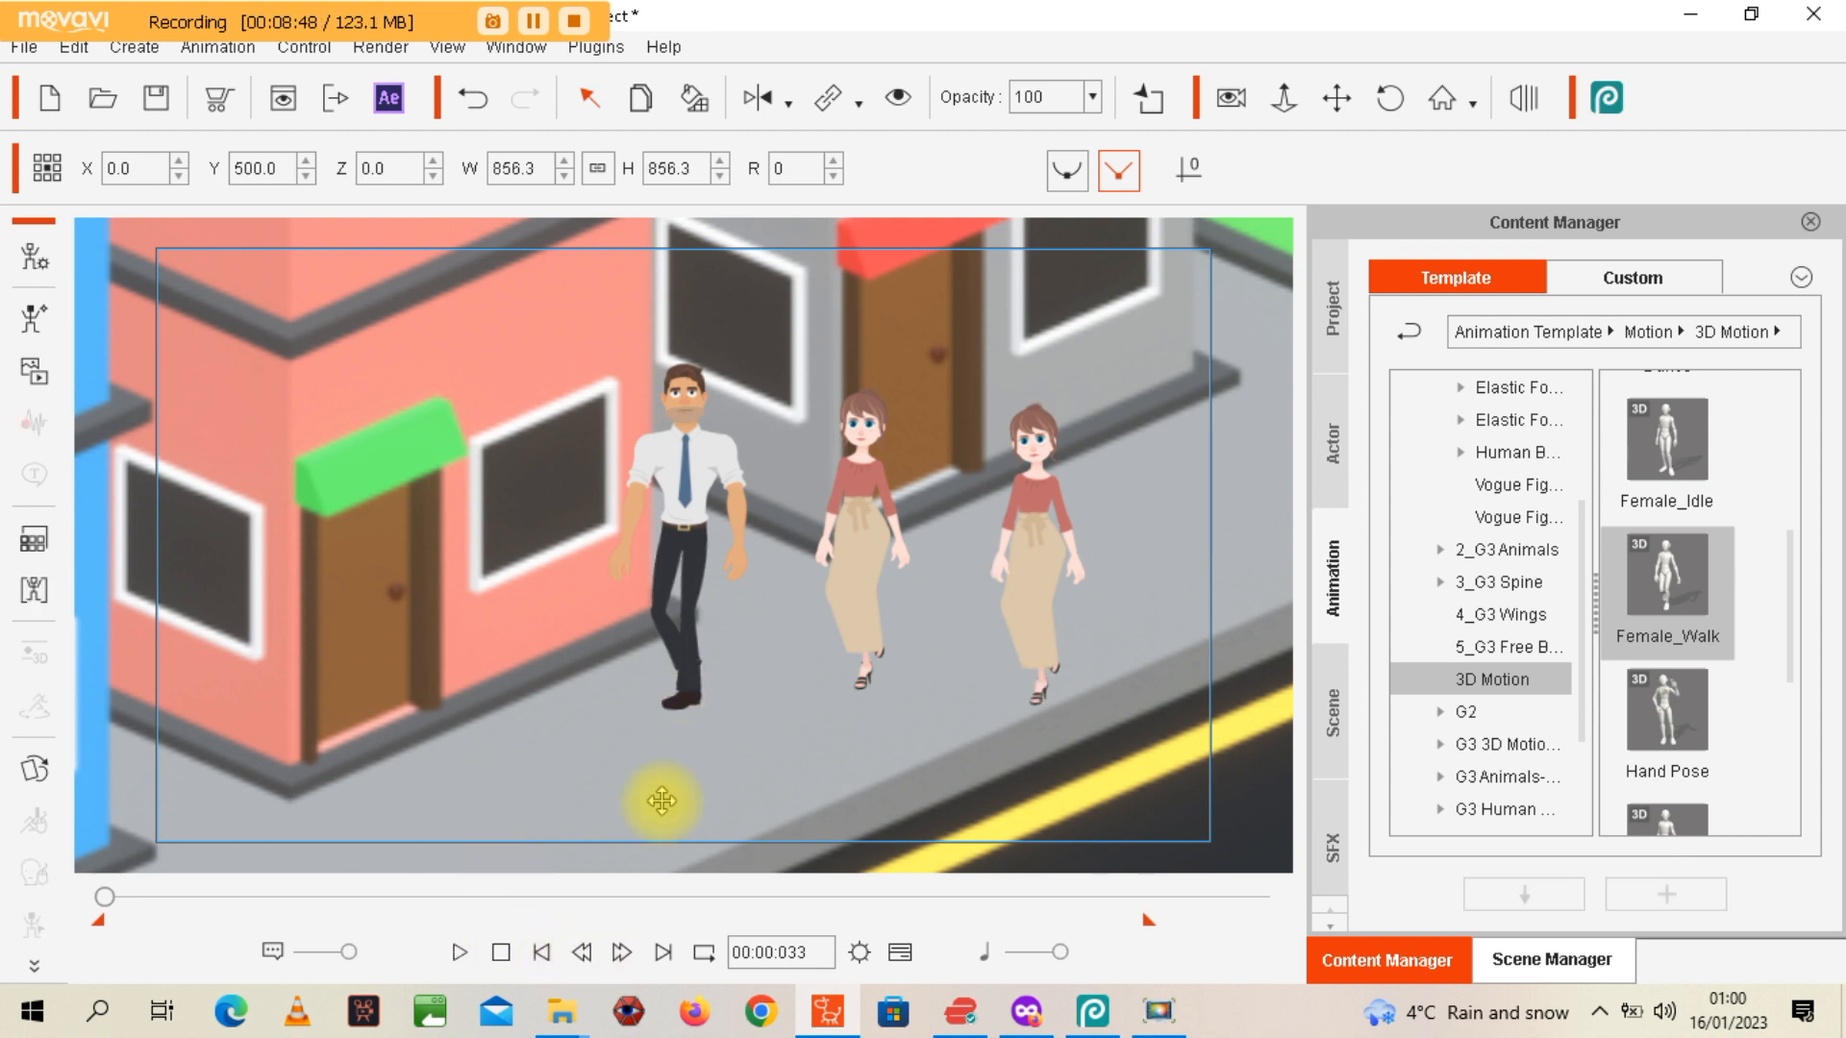
left_click(460, 955)
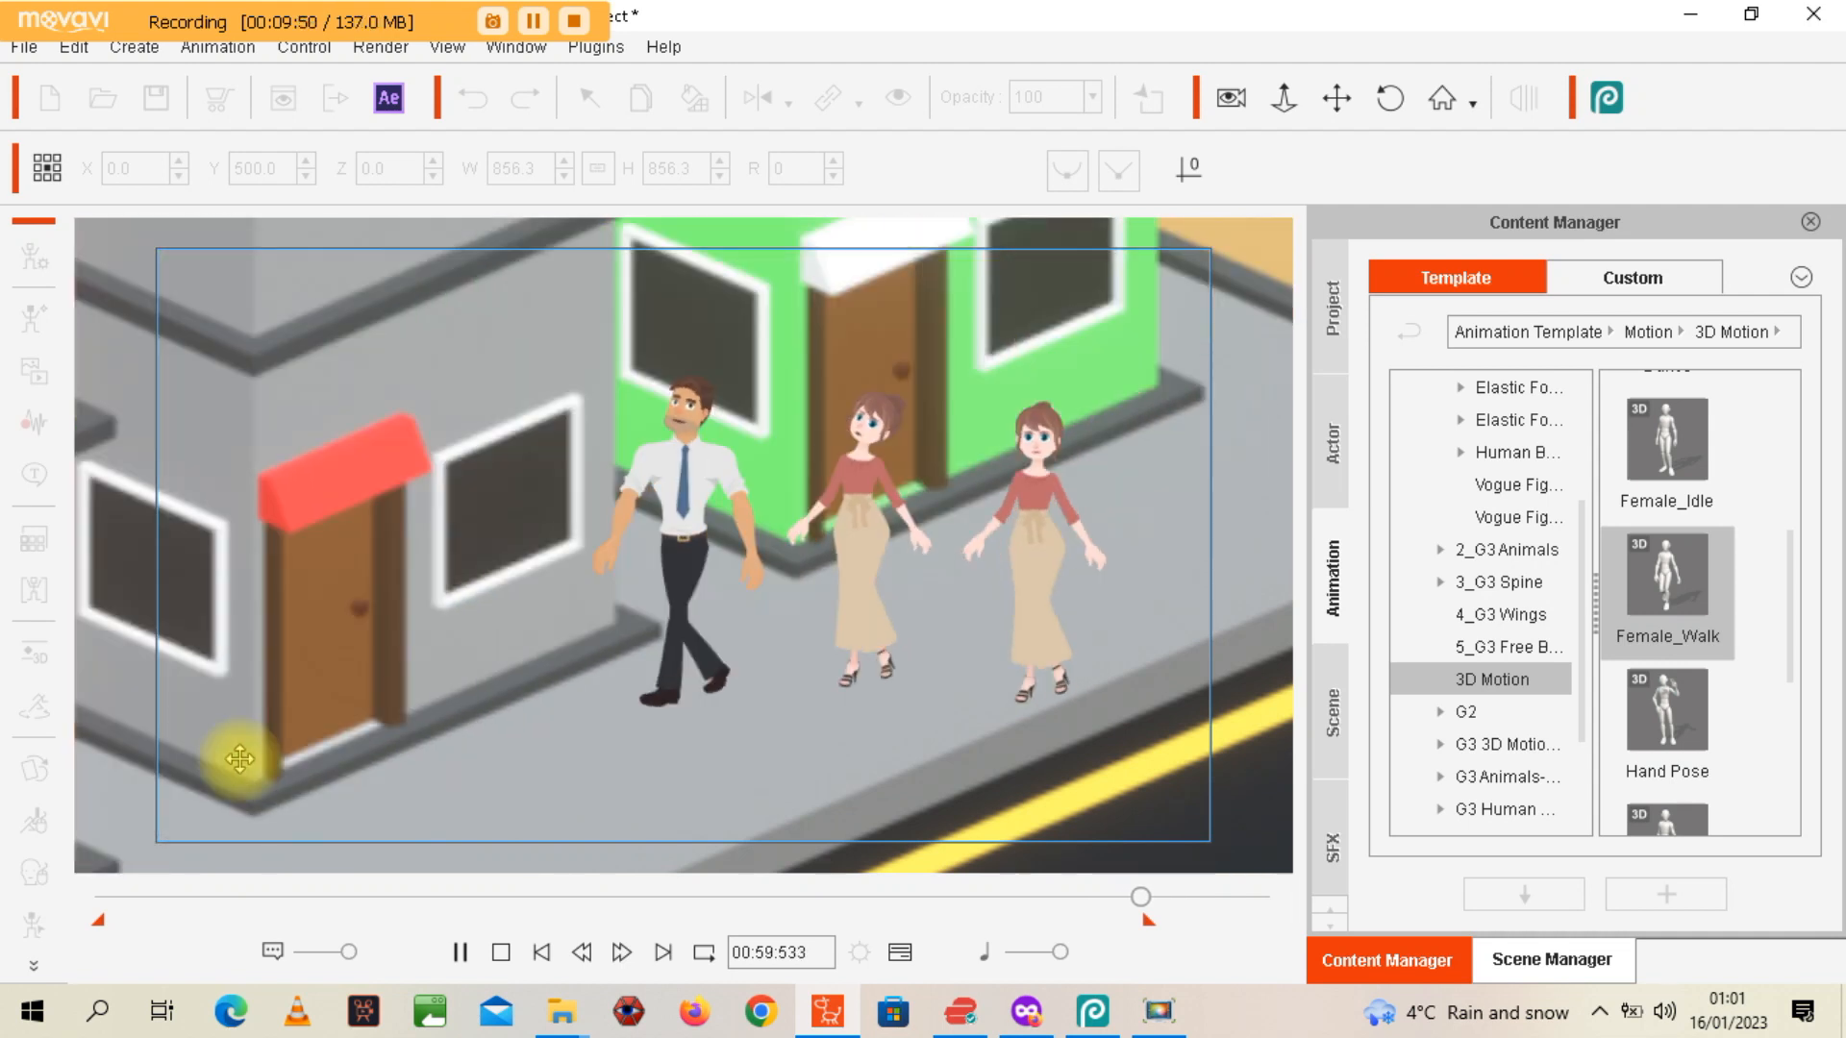
key("space")
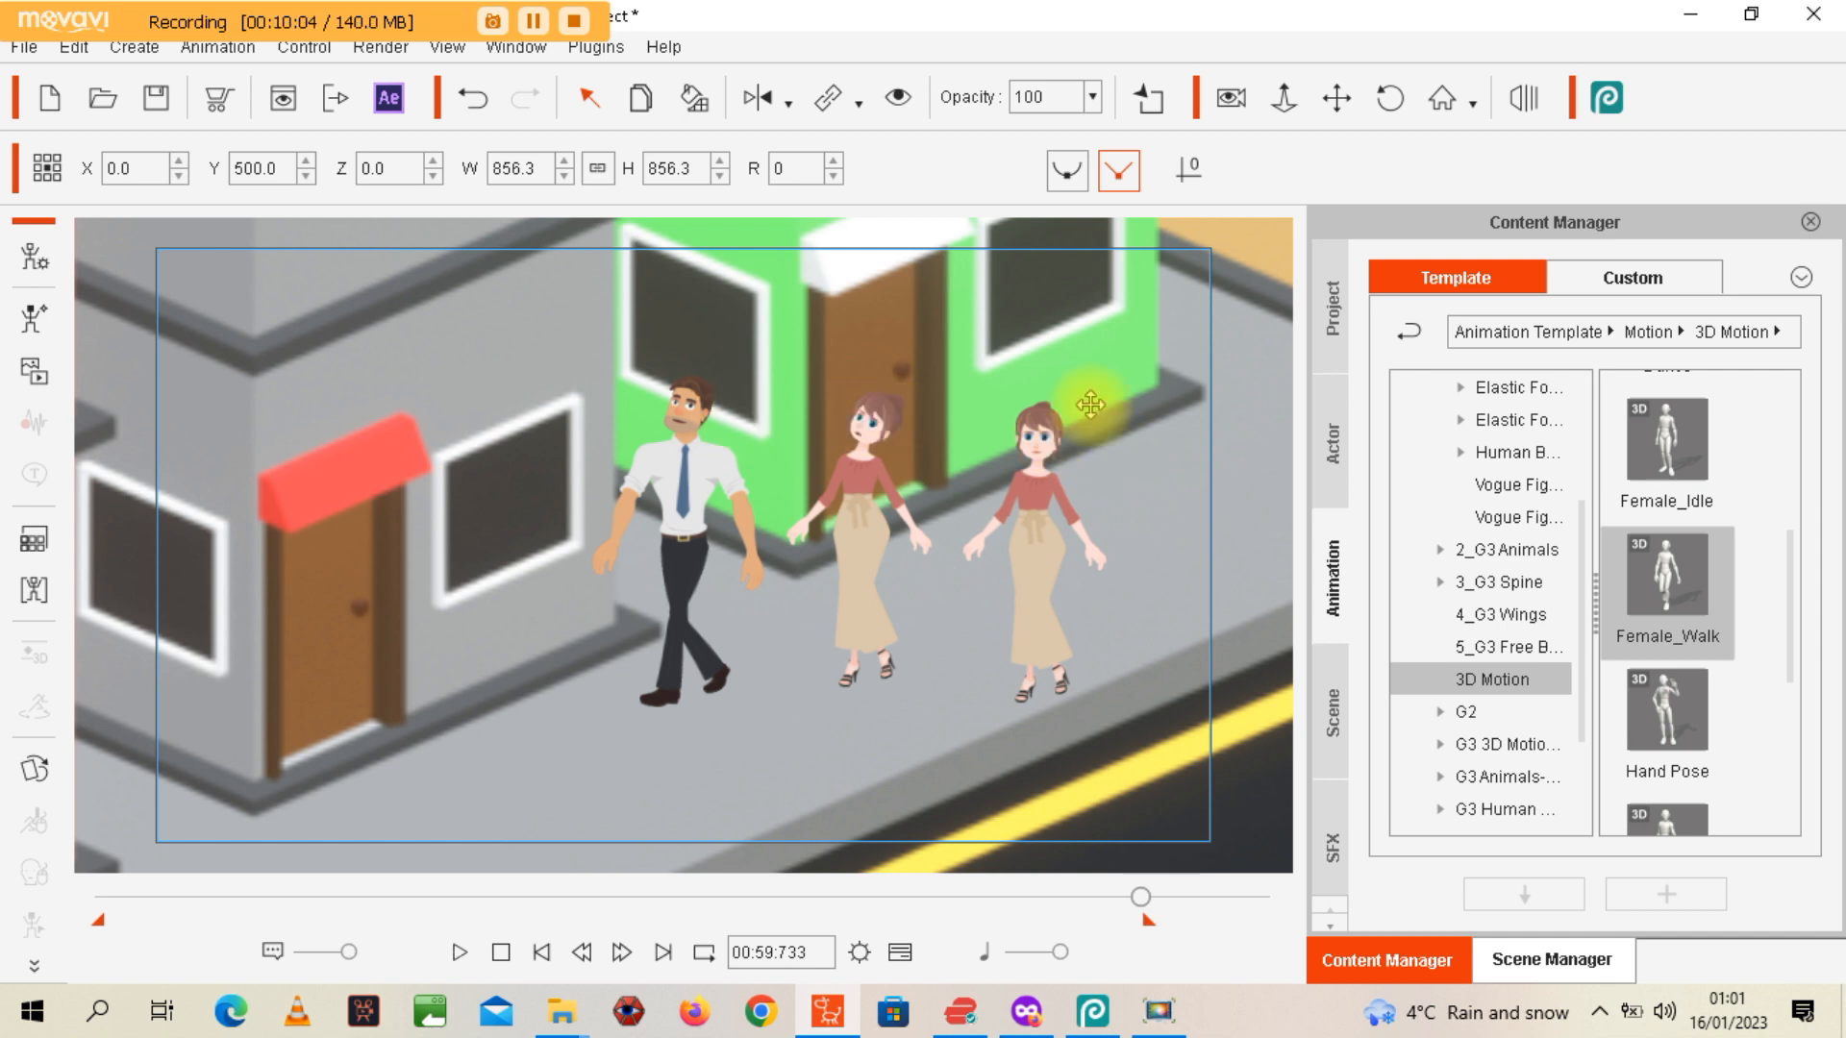
left_click(536, 953)
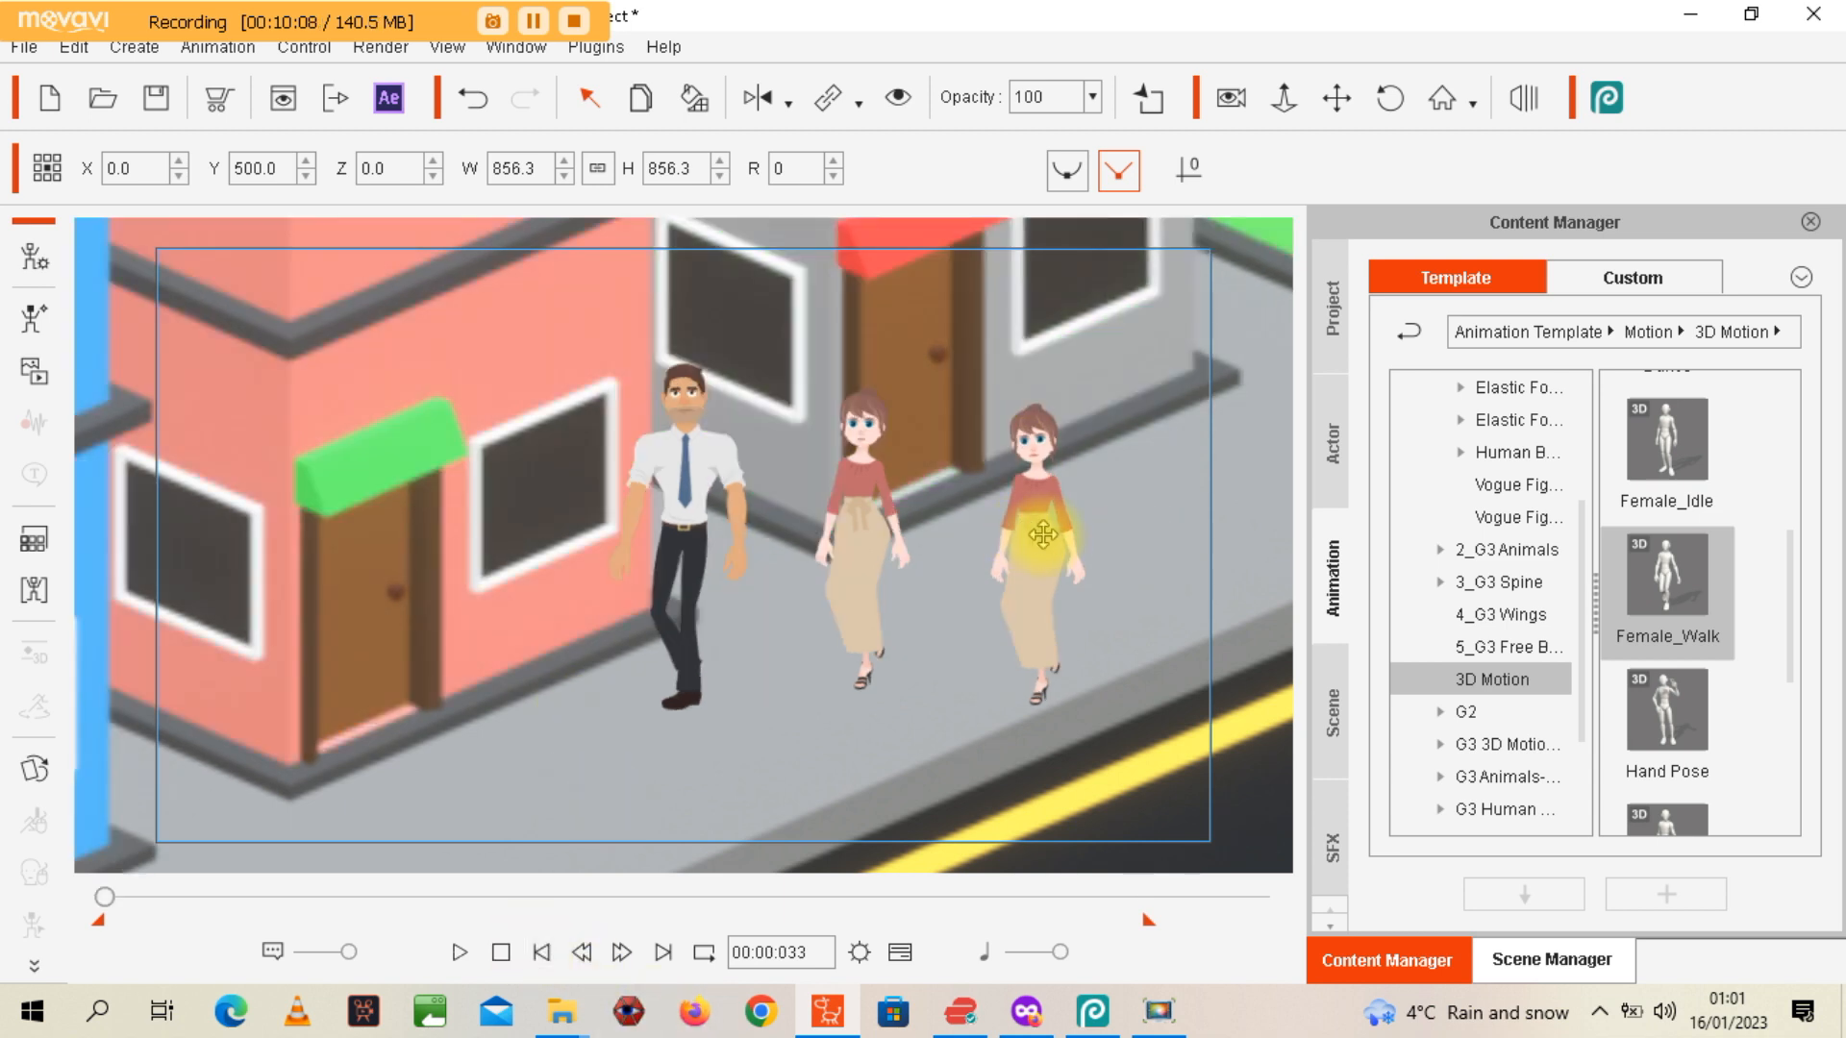
left_click(1043, 534)
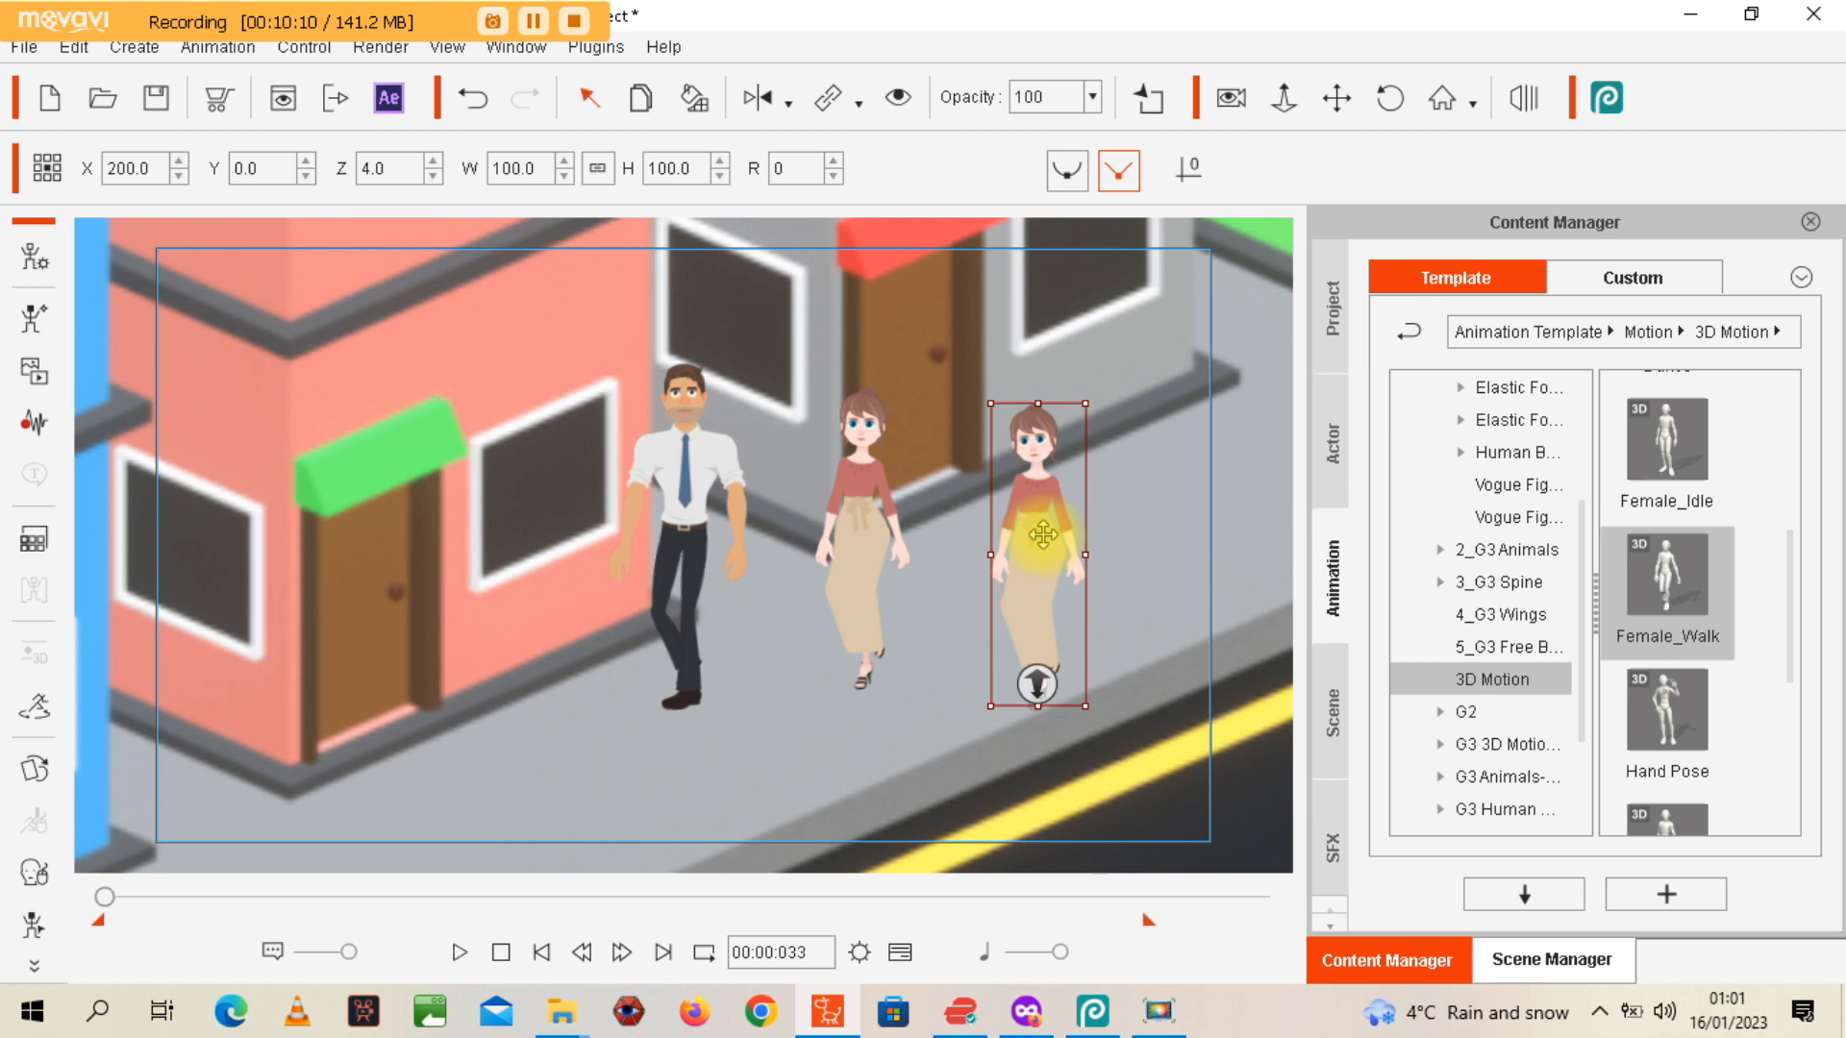
Open Face Puppet for the woman nearest the road and preview her face and head movement with the full-face control
right_click(1047, 544)
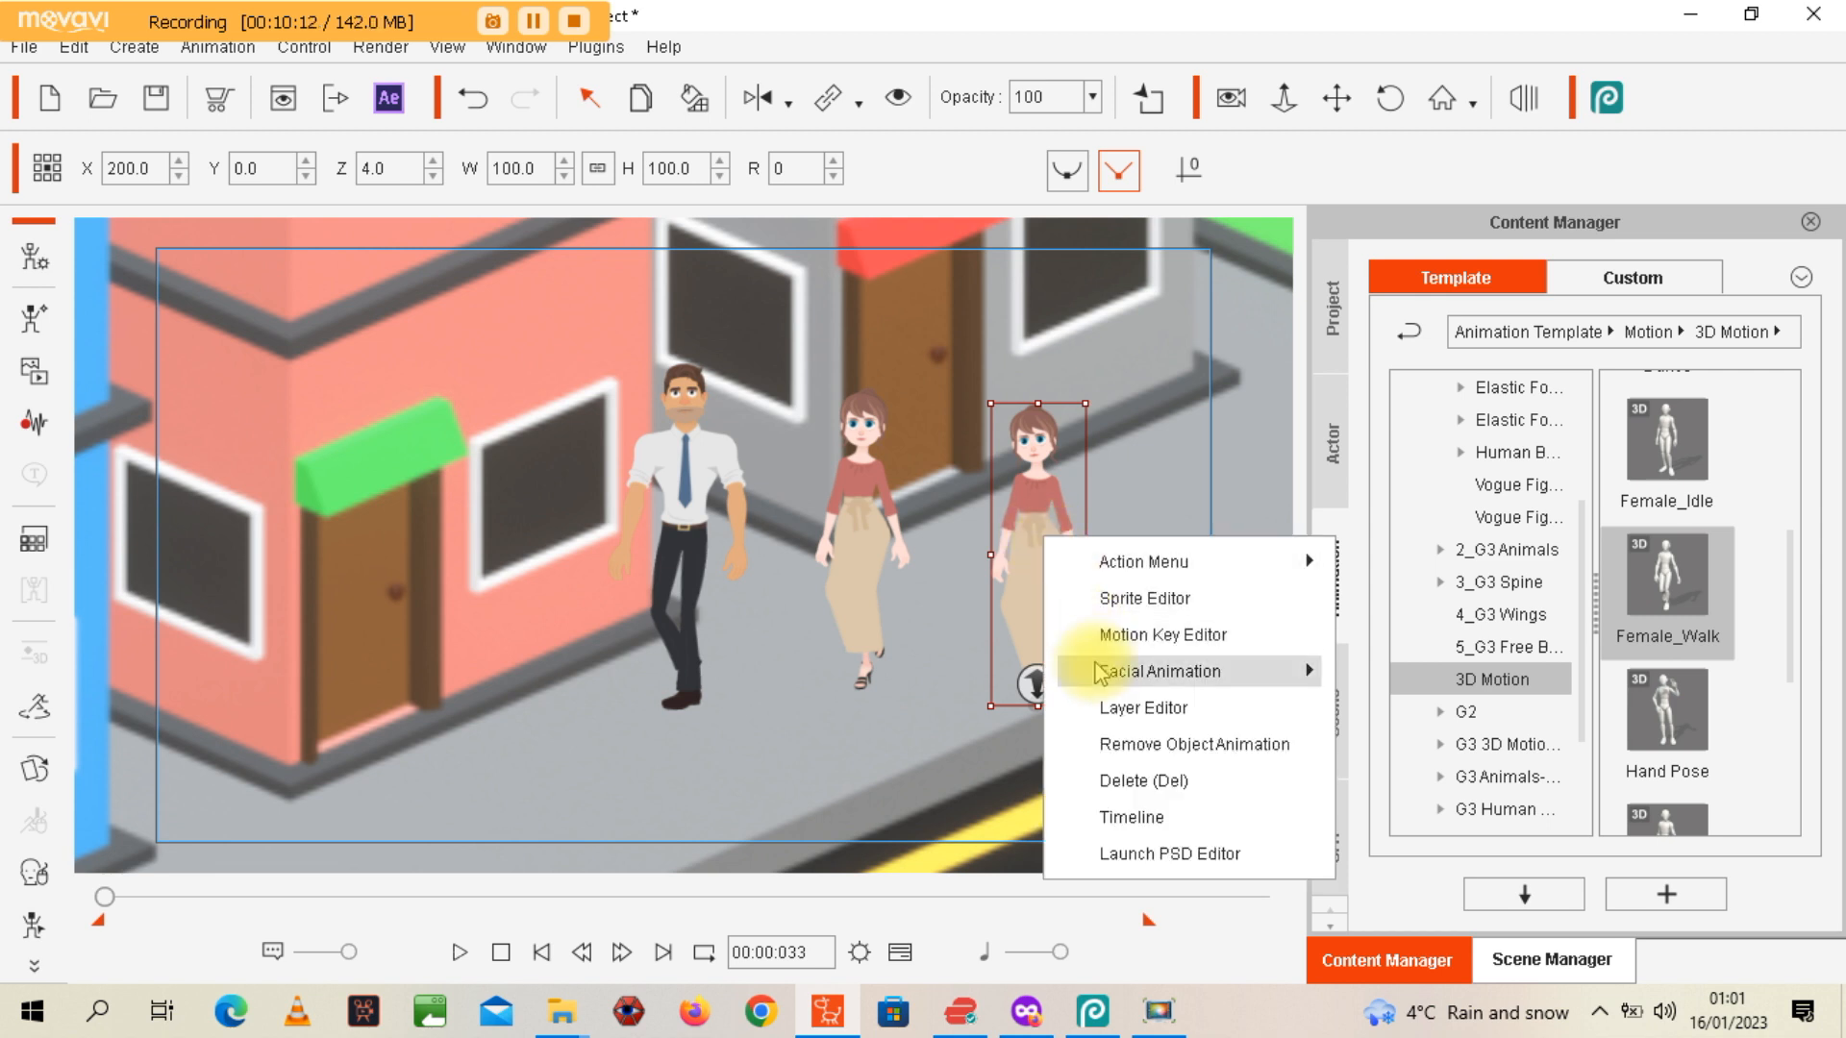
mouse_move(1096, 671)
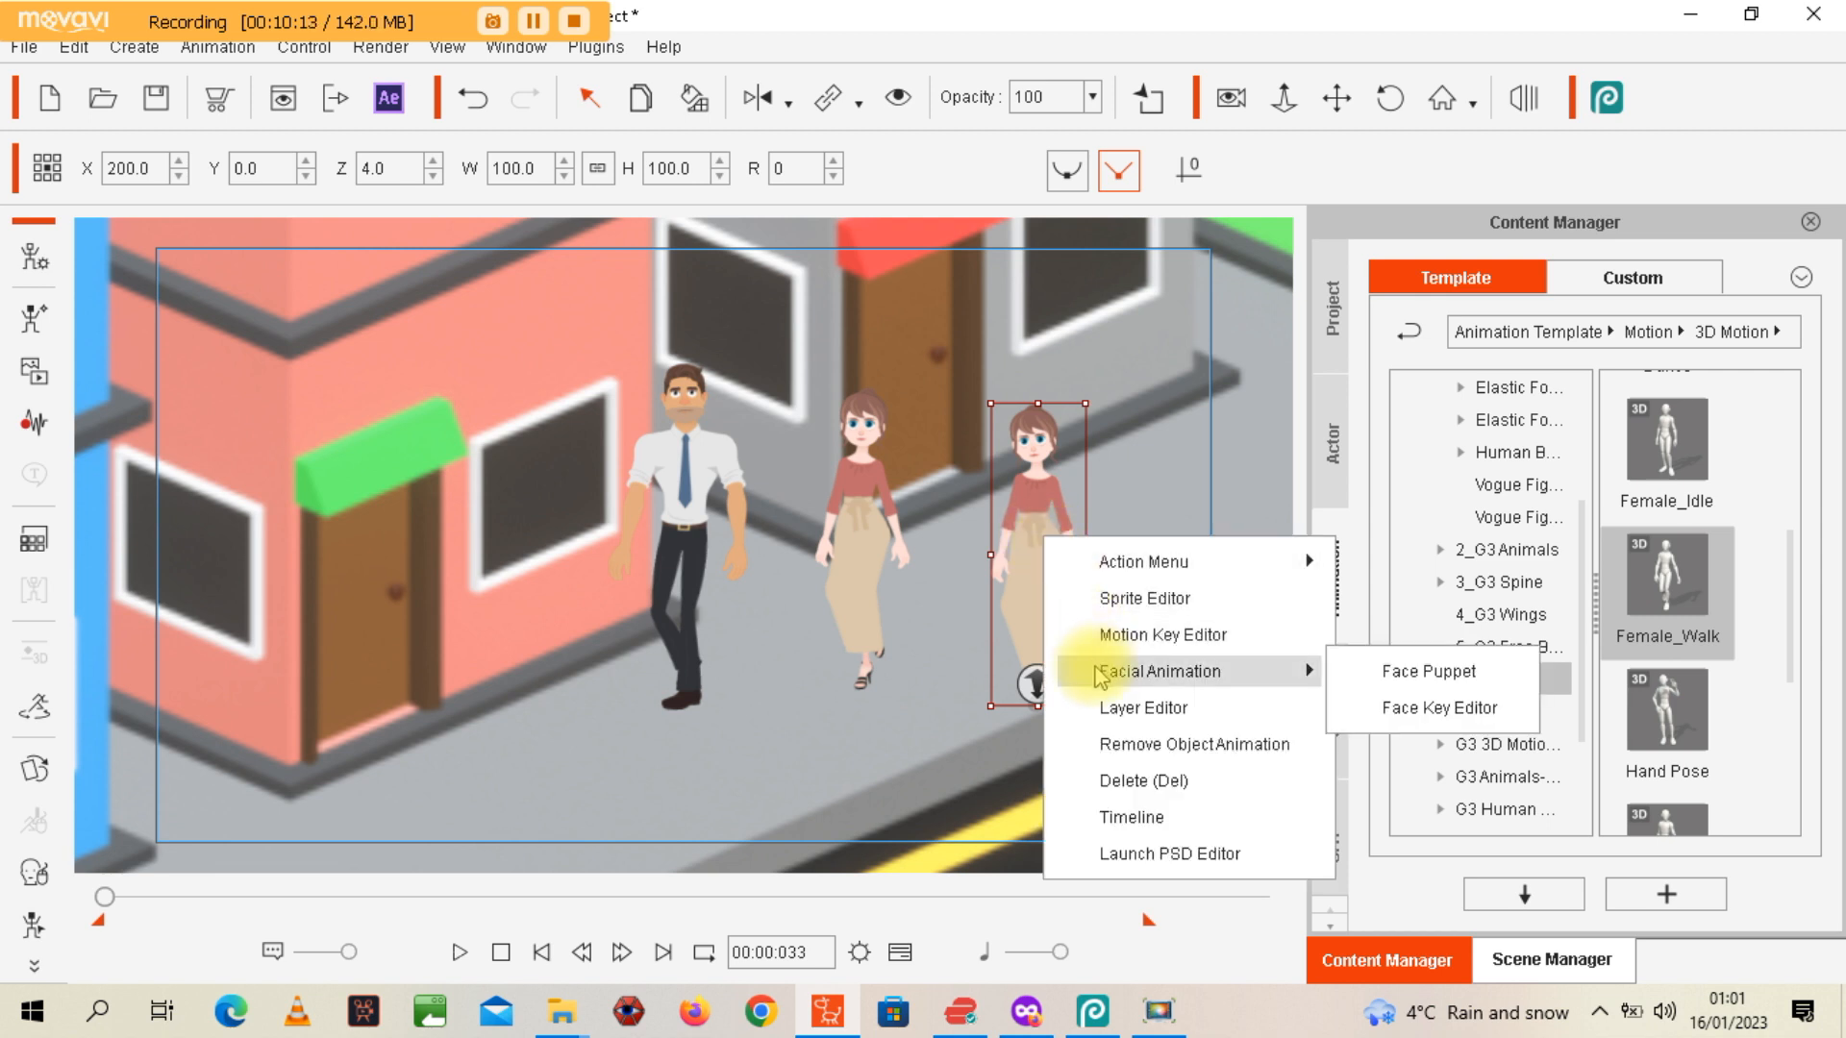
left_click(1358, 677)
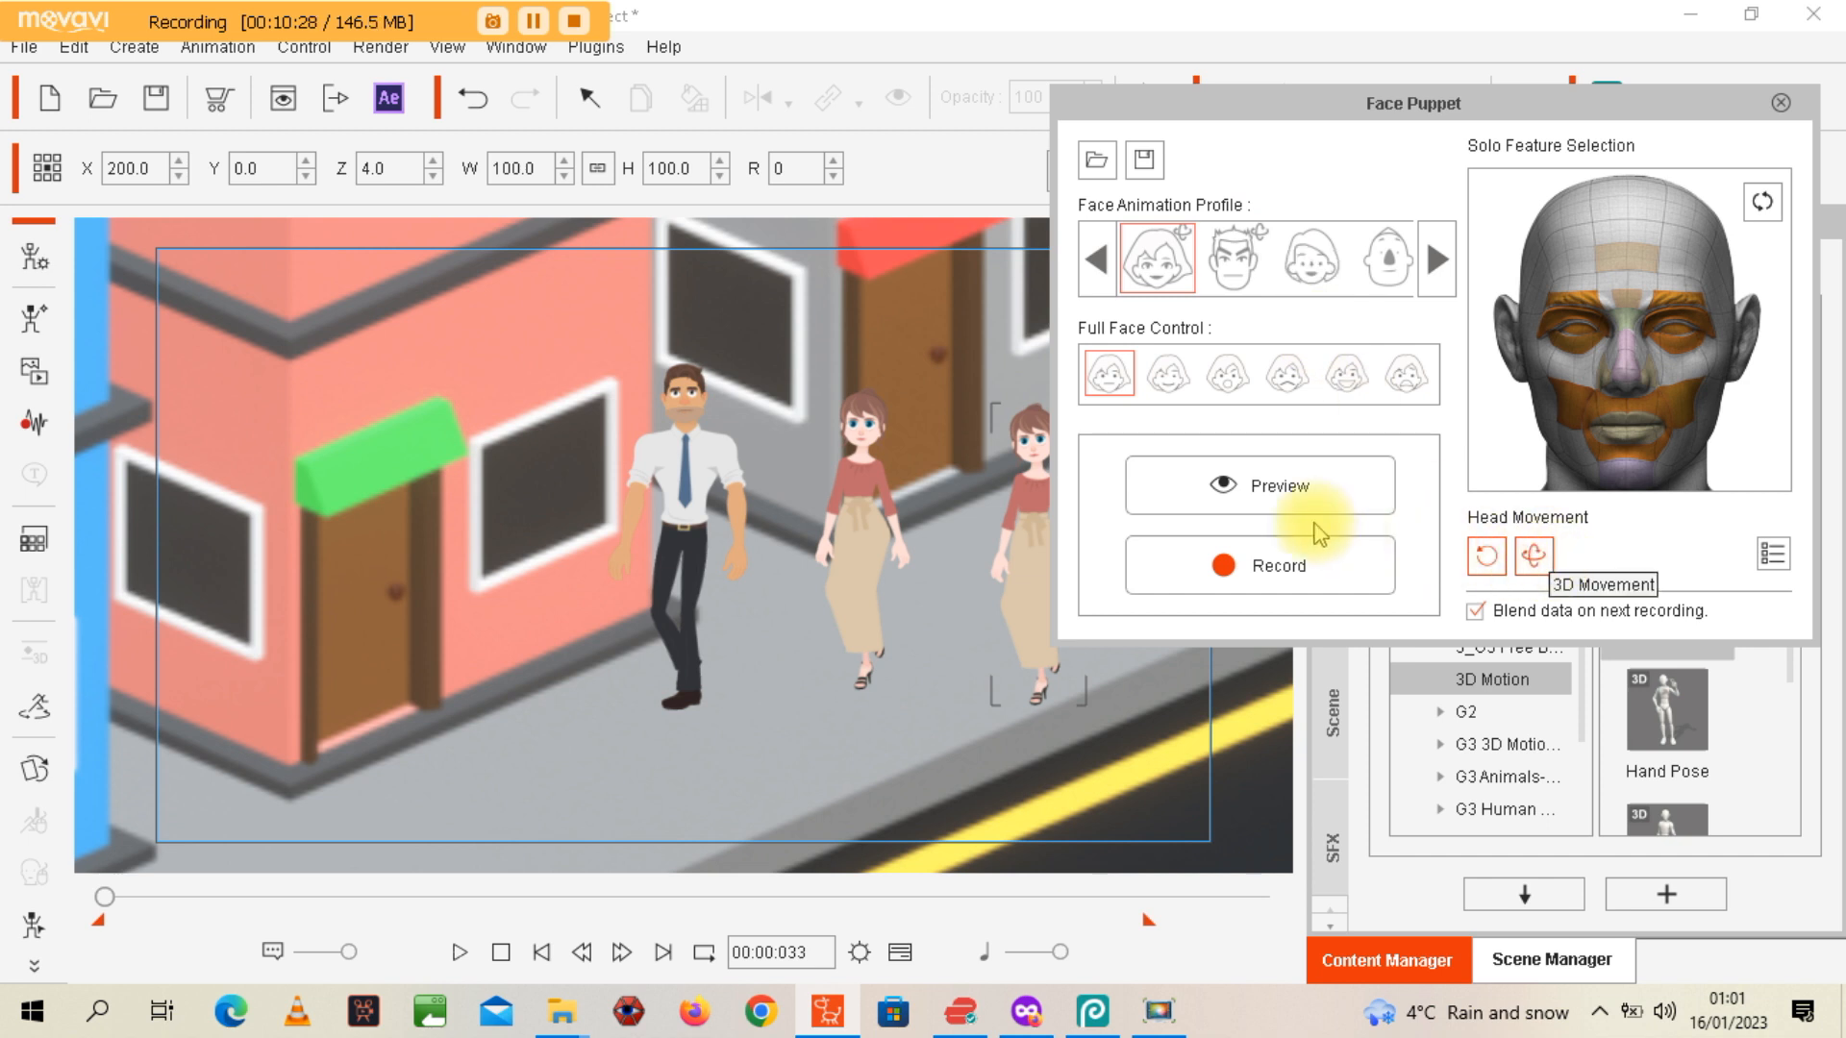
left_click(1271, 493)
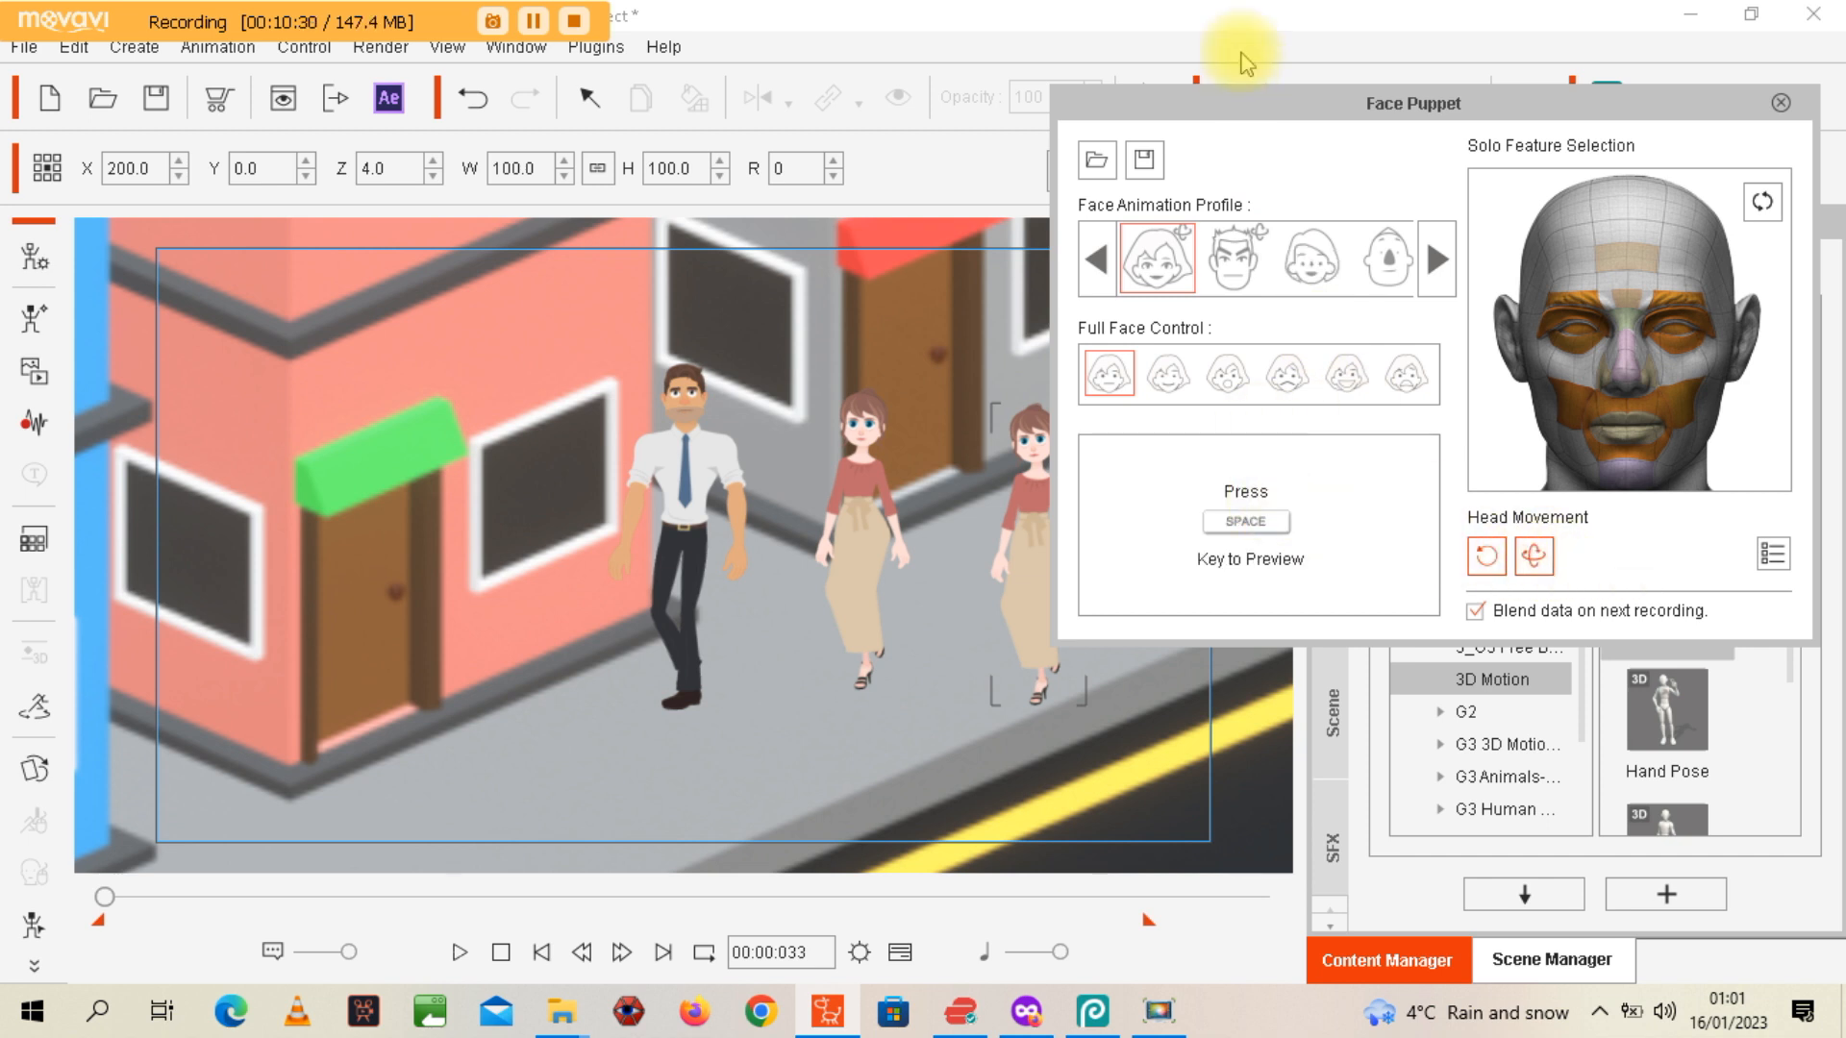
left_click_drag(1209, 106, 1336, 121)
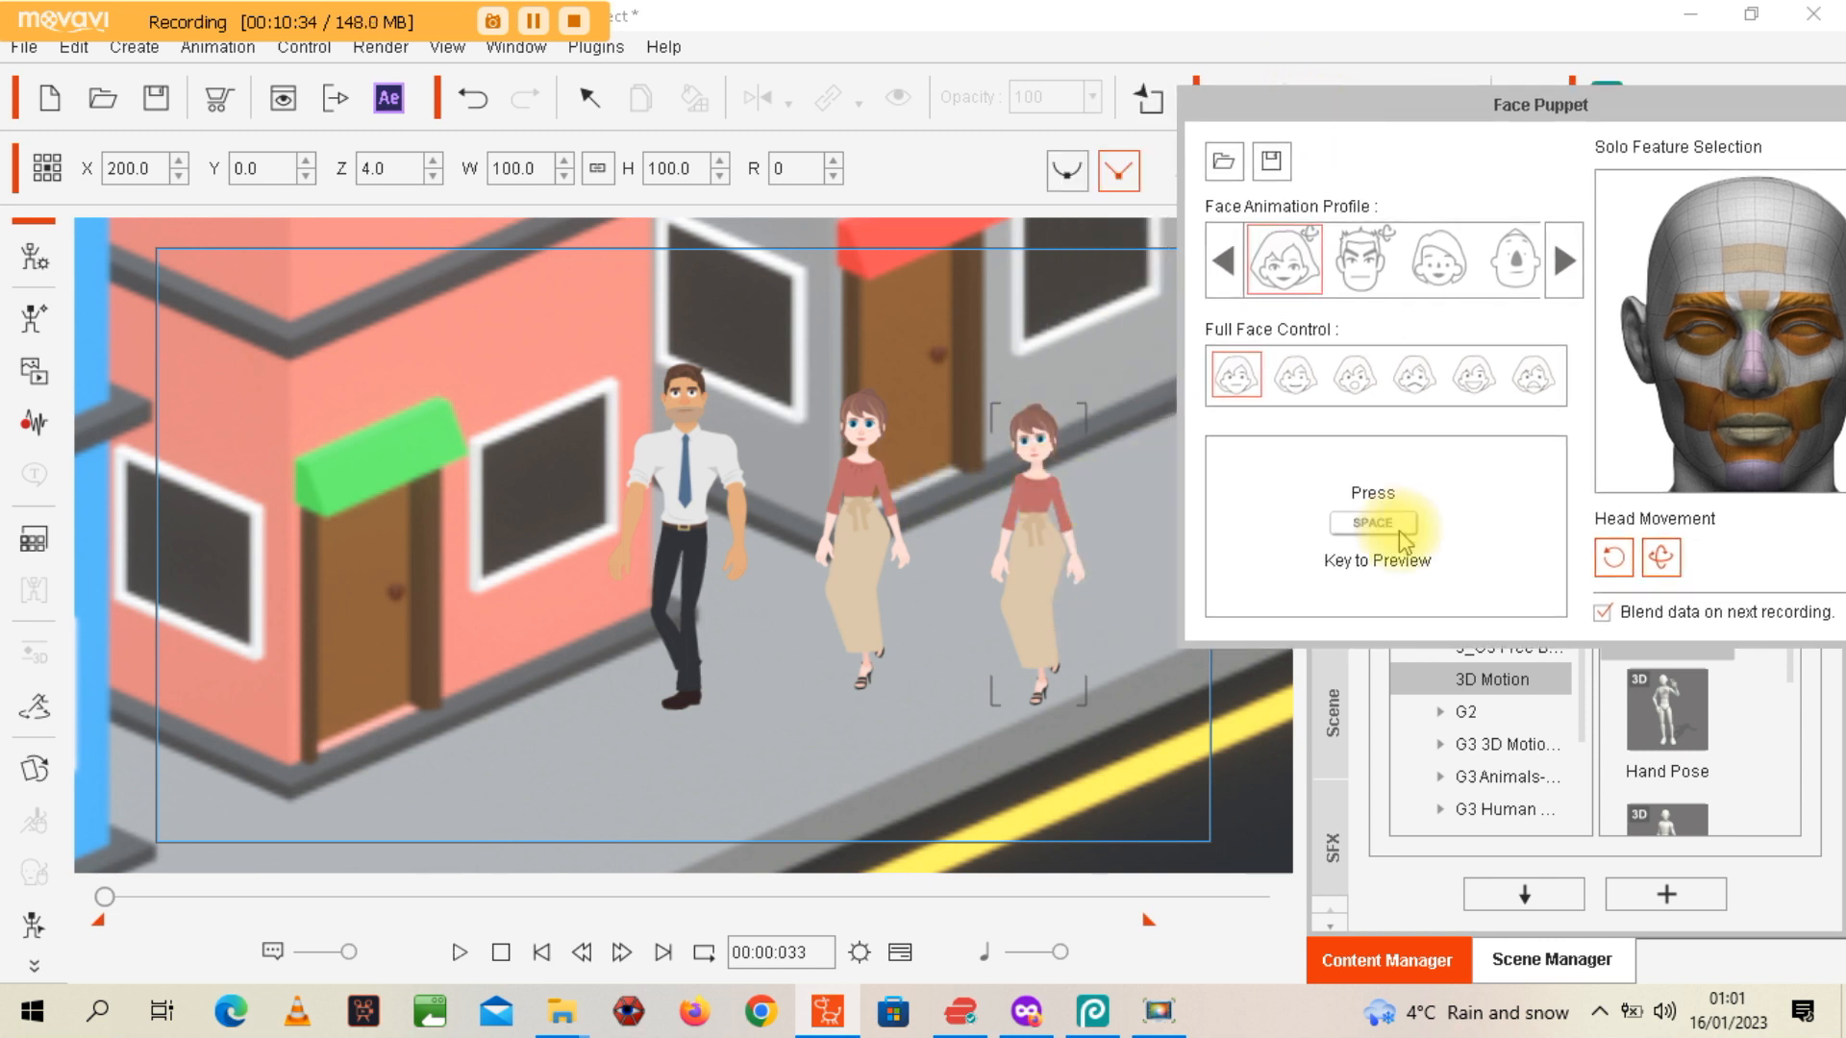
key("space")
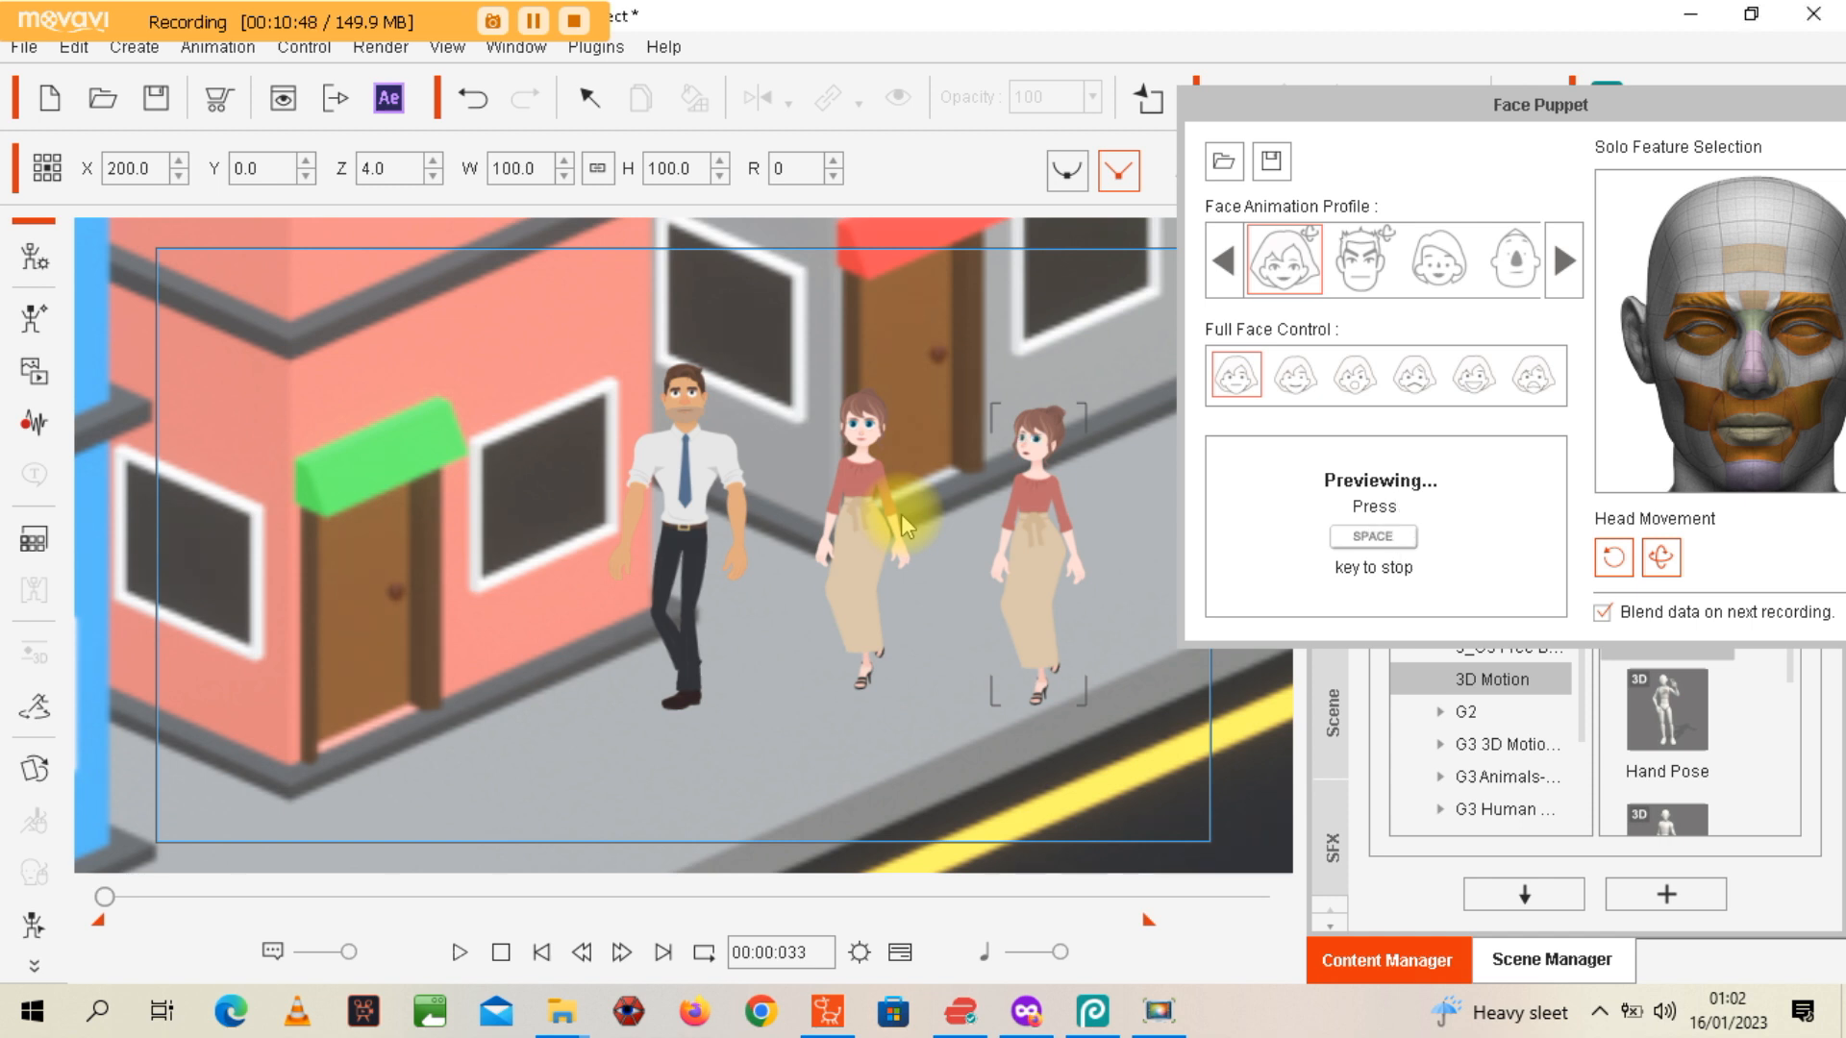
key("space")
Record a live Face Puppet performance on the woman nearest the road through the end of the walk and close Face Puppet
left_click(1313, 571)
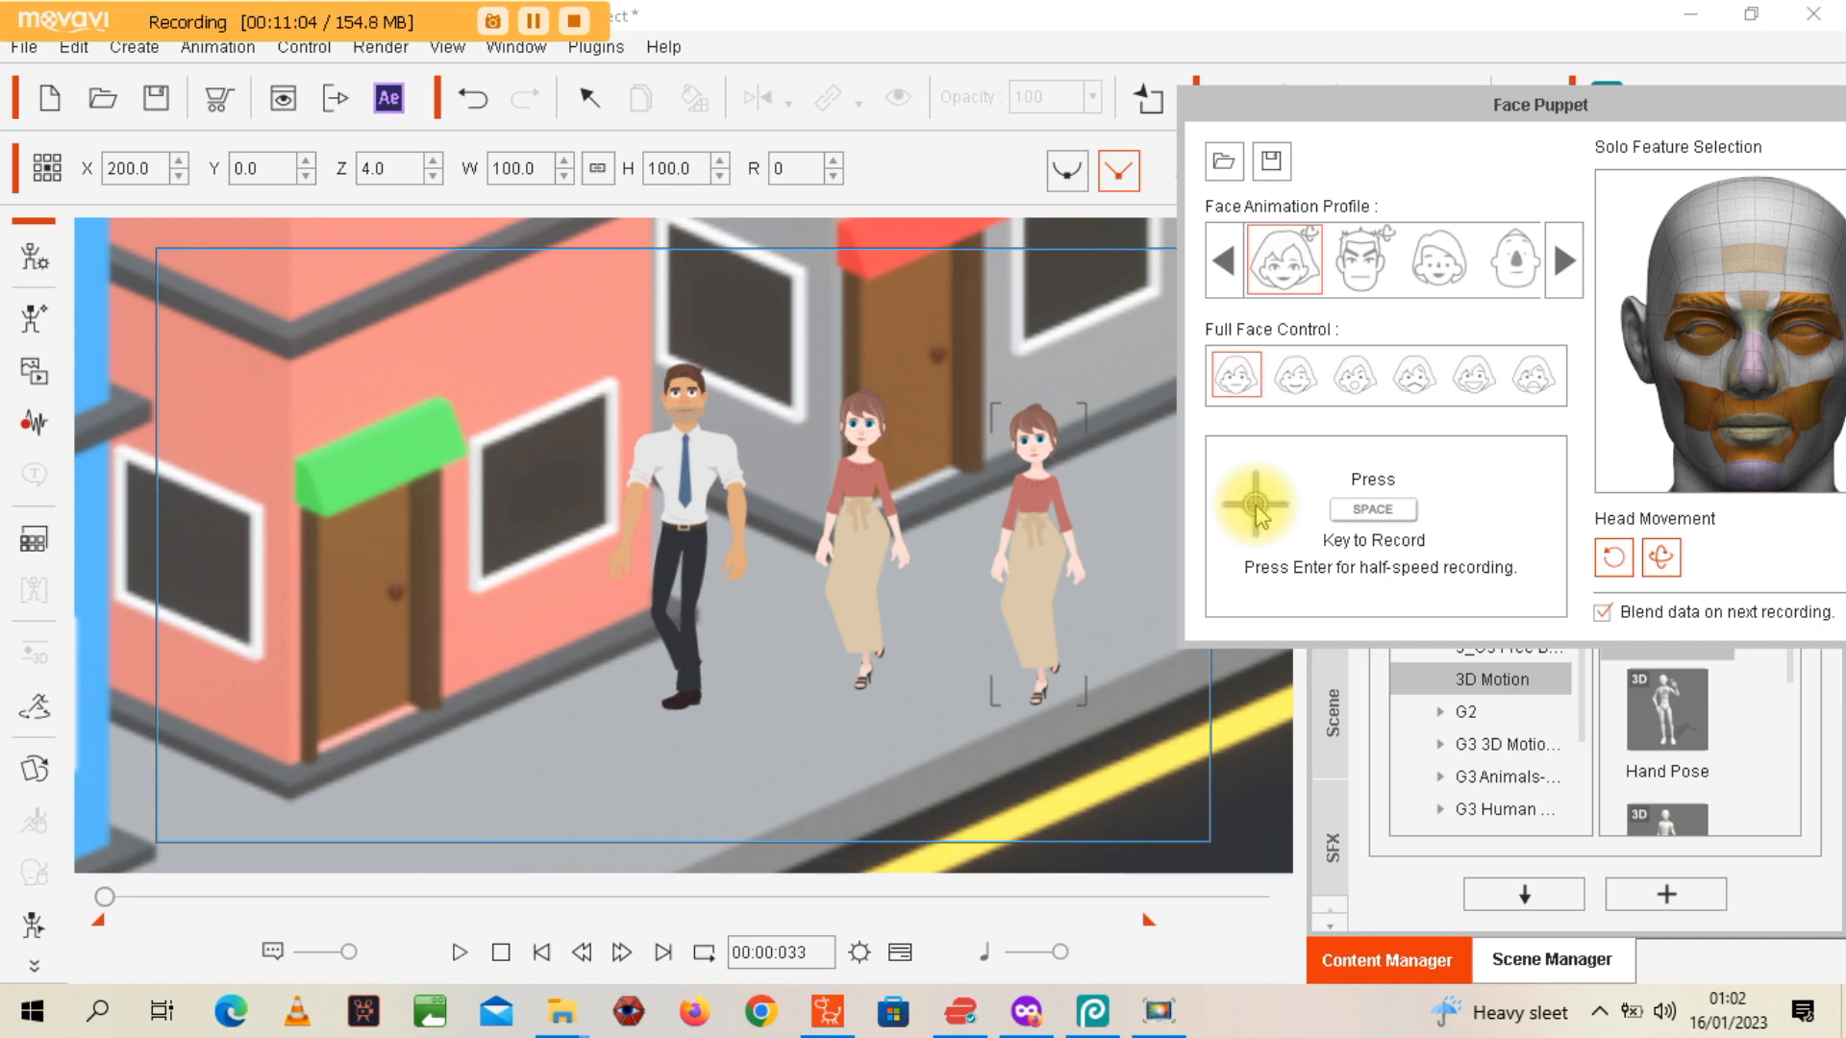
key("space")
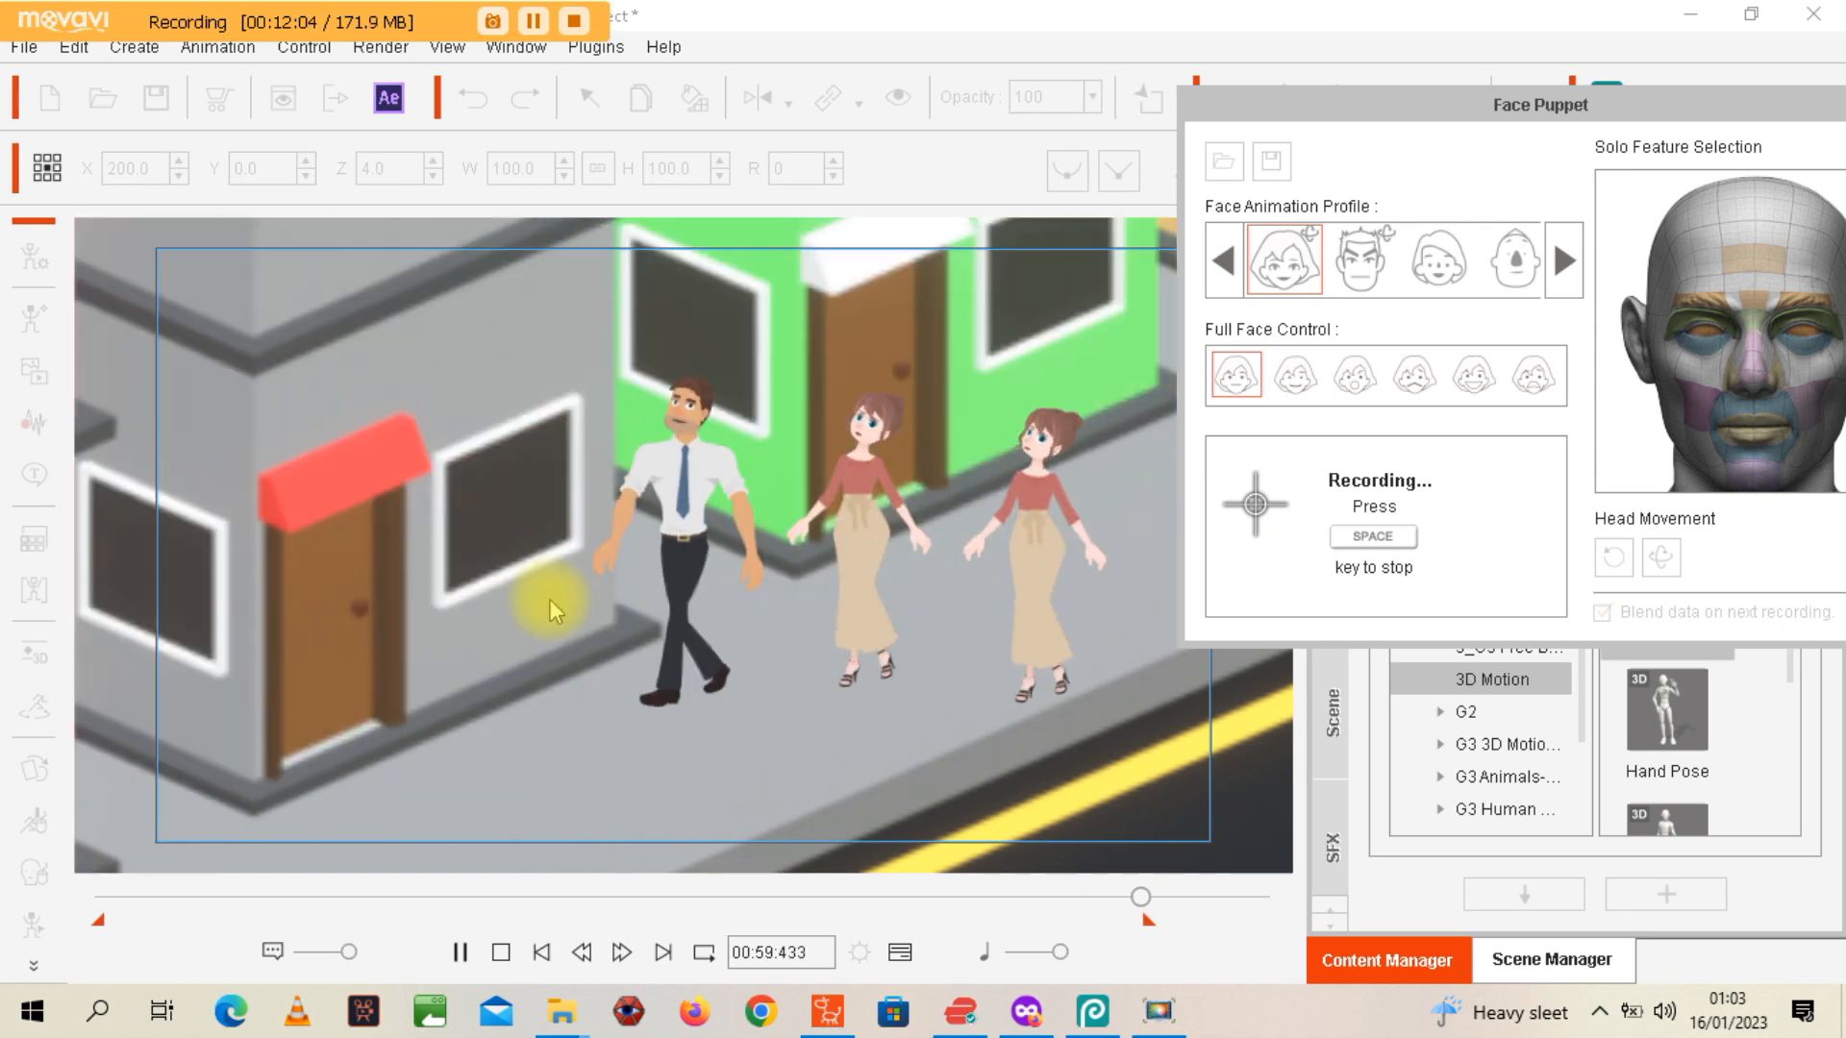
left_click(548, 600)
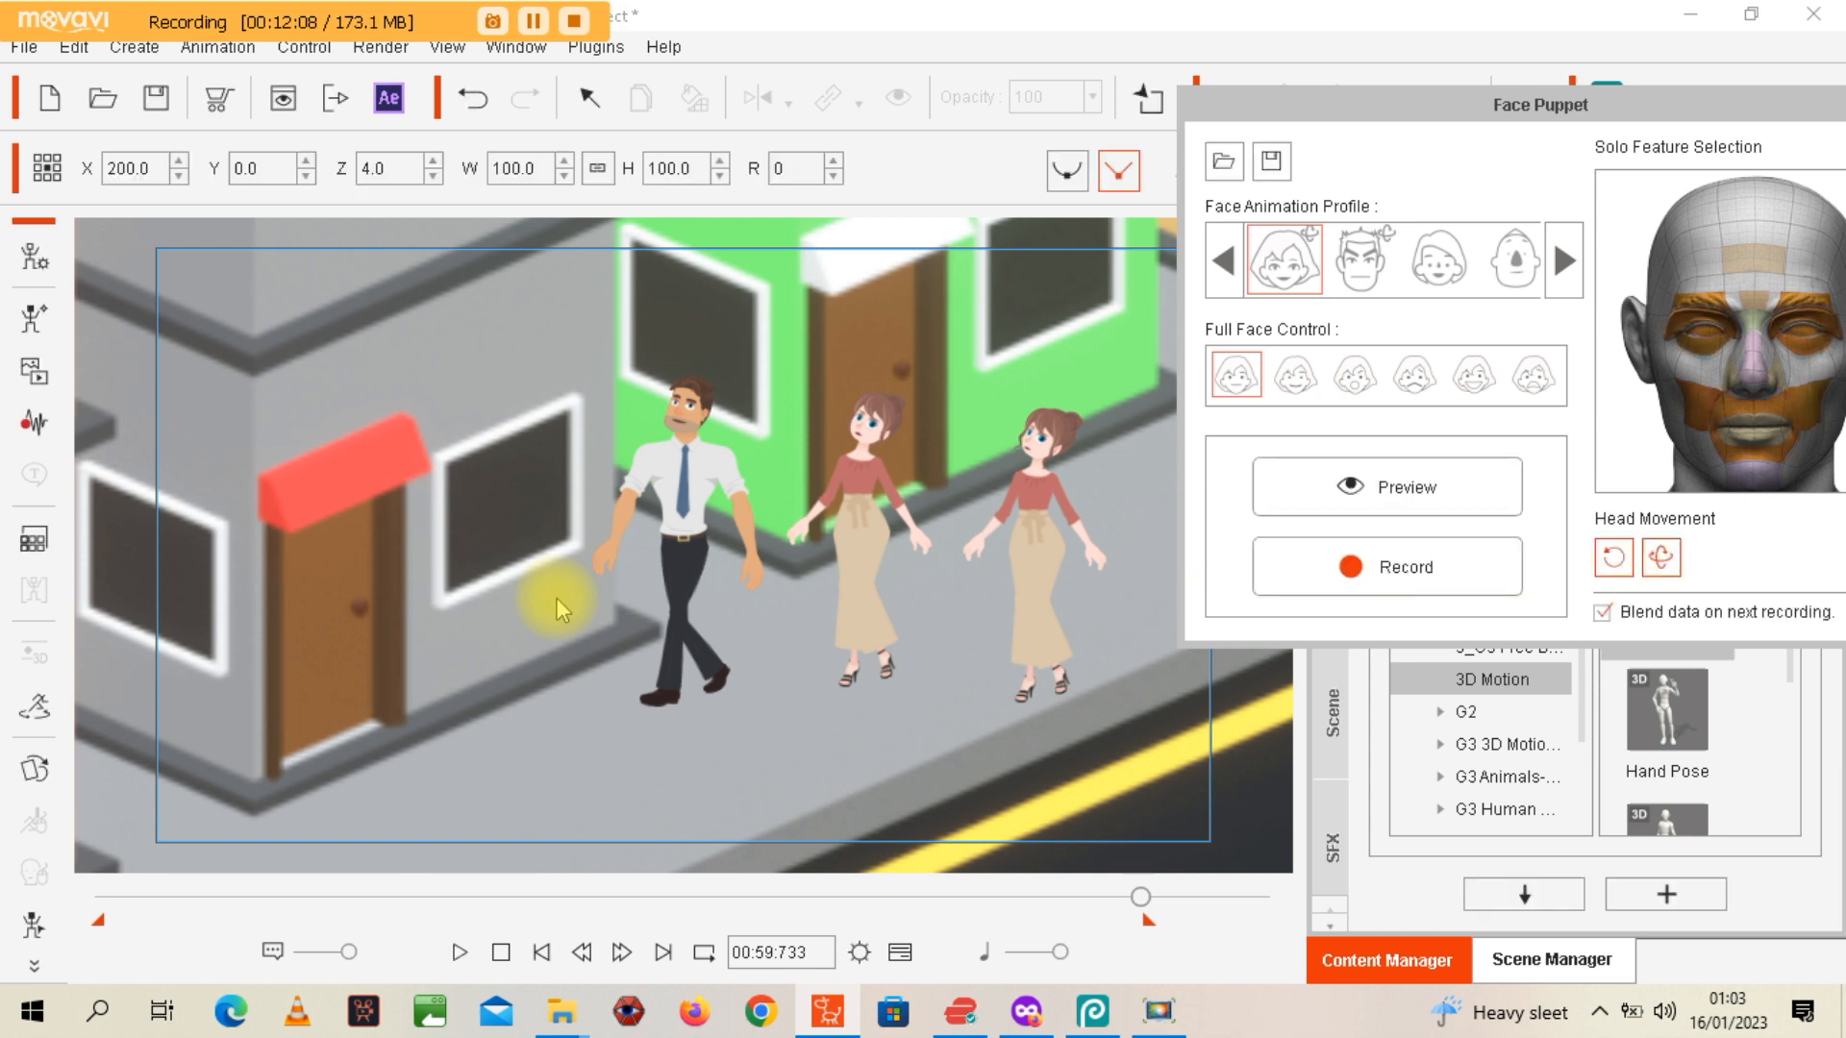
left_click(1511, 100)
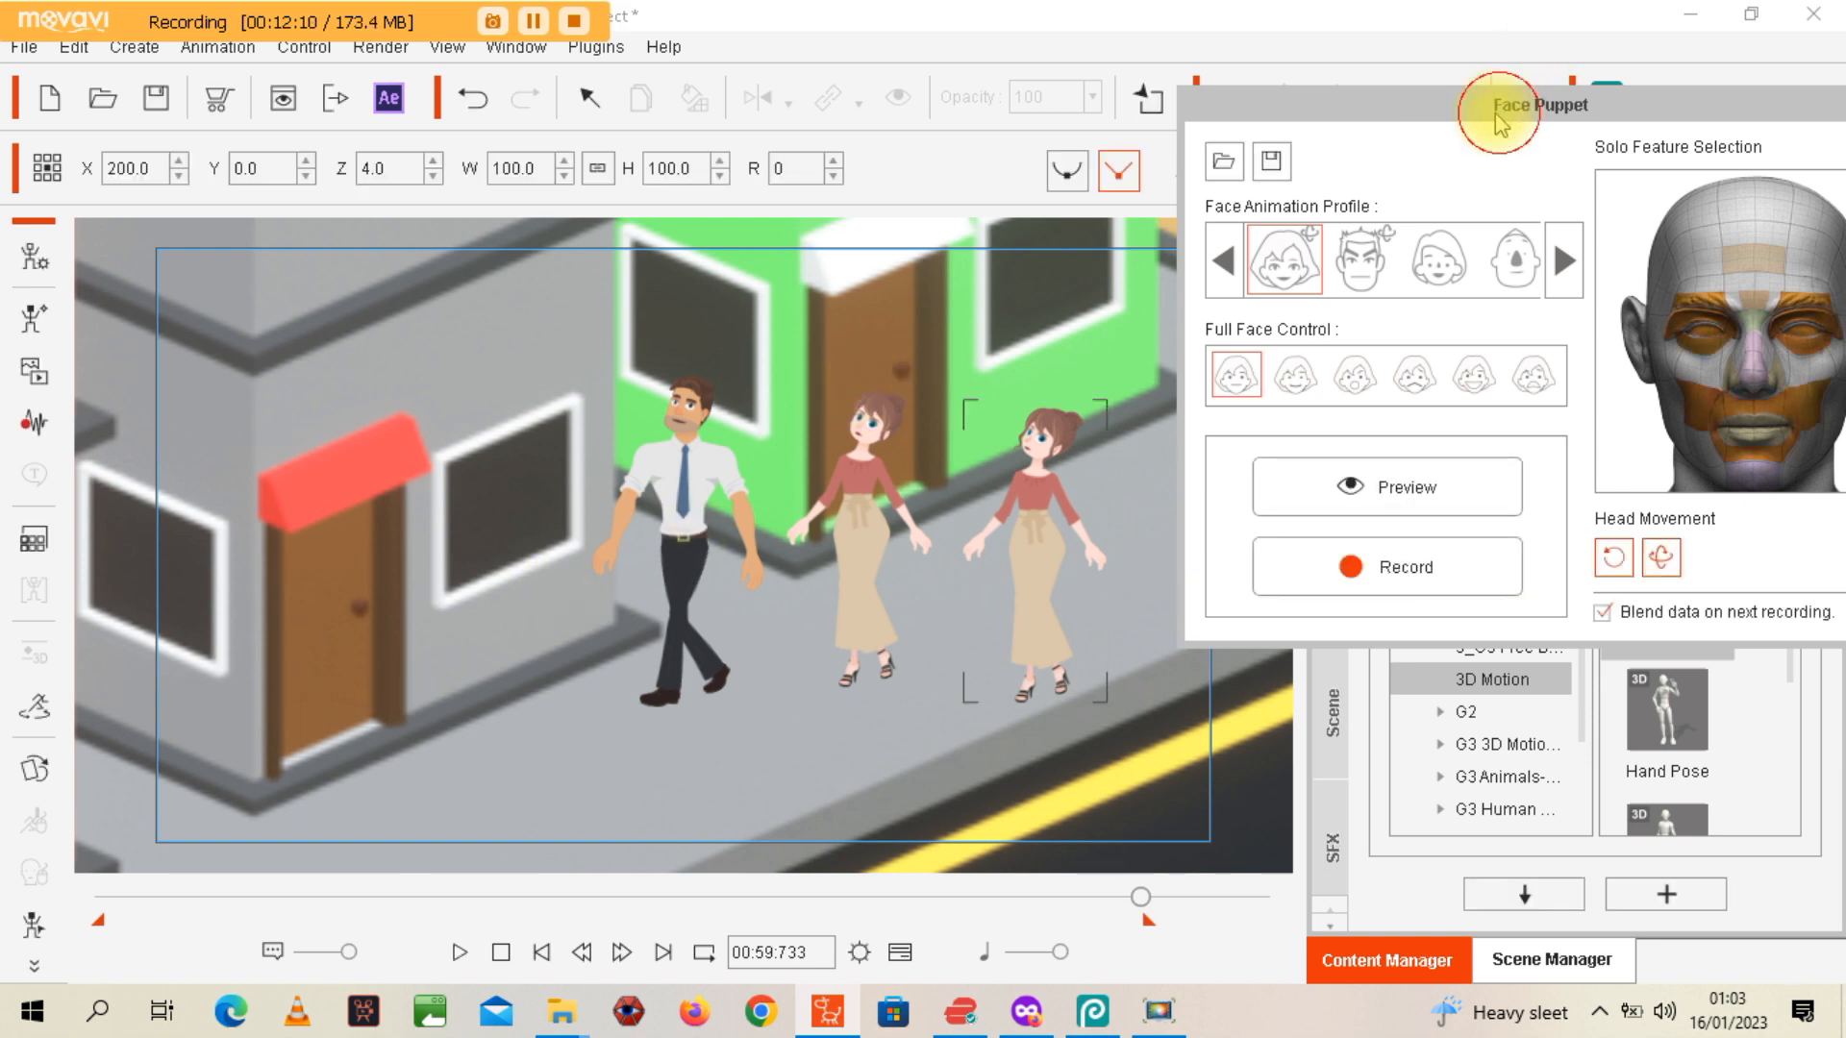
left_click(1794, 101)
Return to the first frame, select the street background and play the scene to check the walk with the recorded facial animation
left_click(1100, 519)
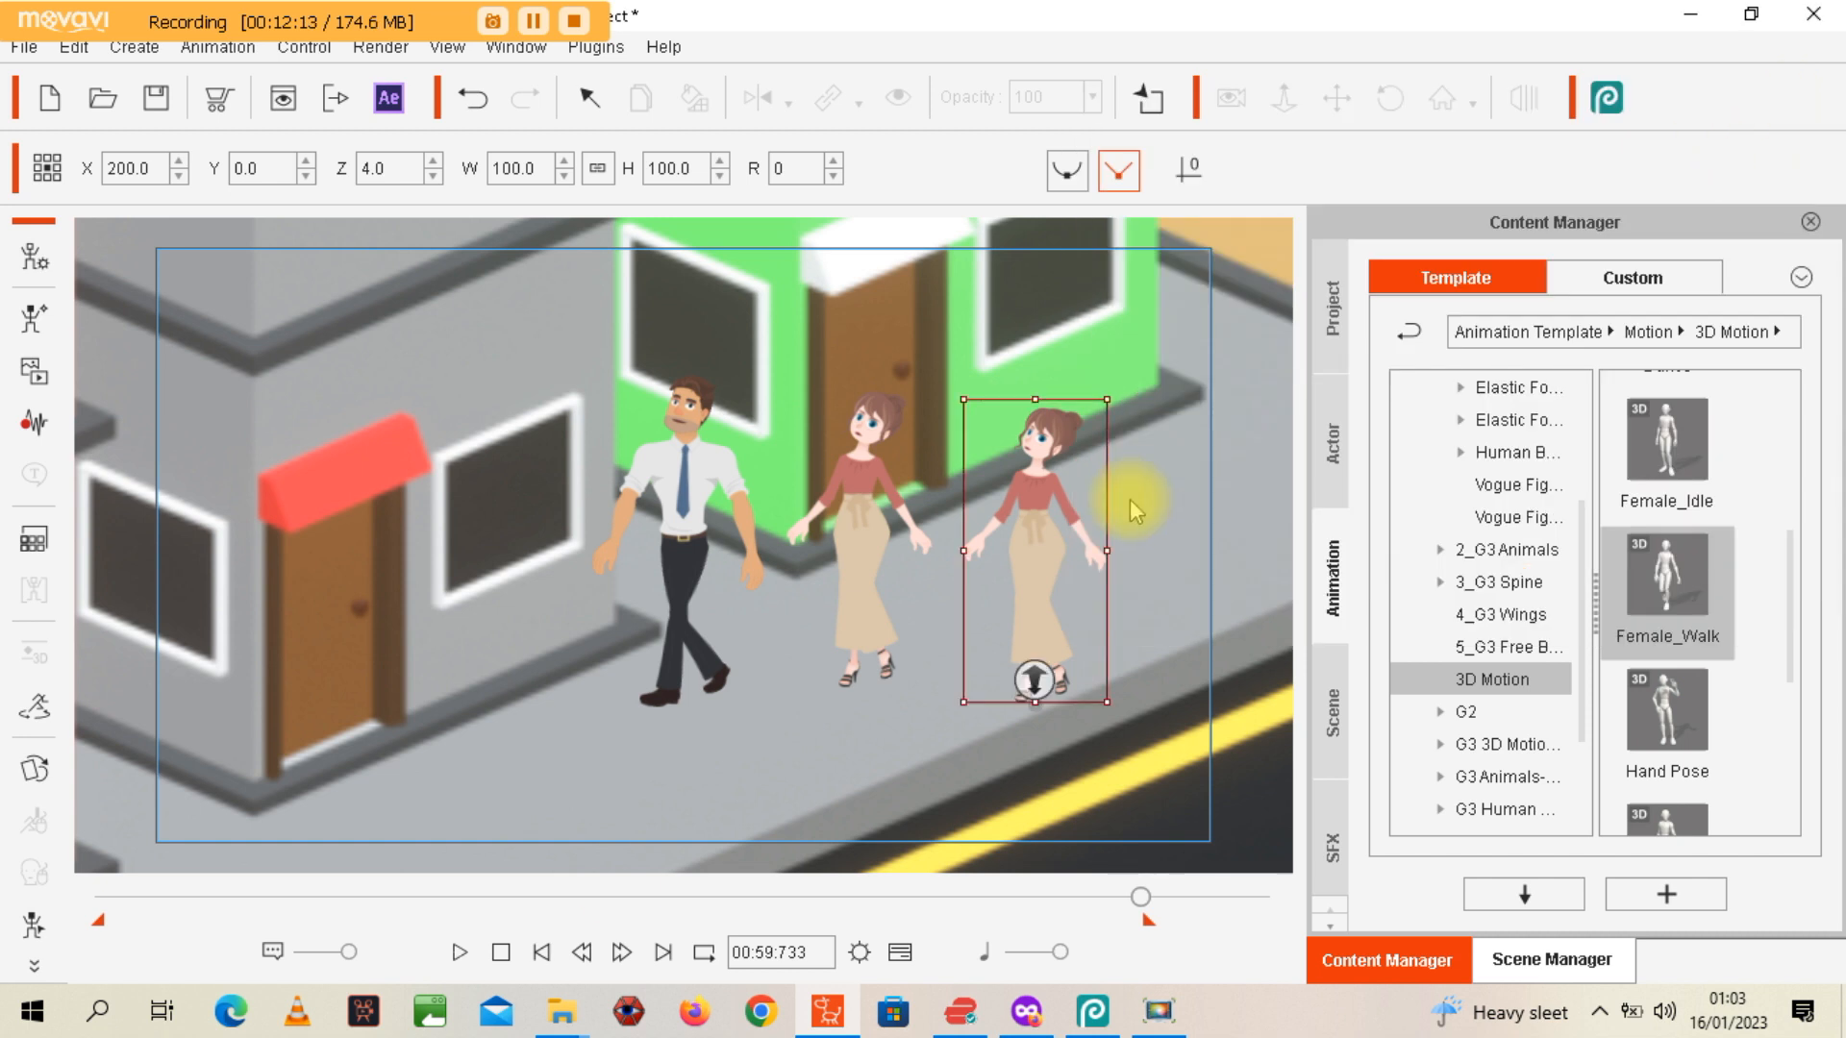
left_click(546, 952)
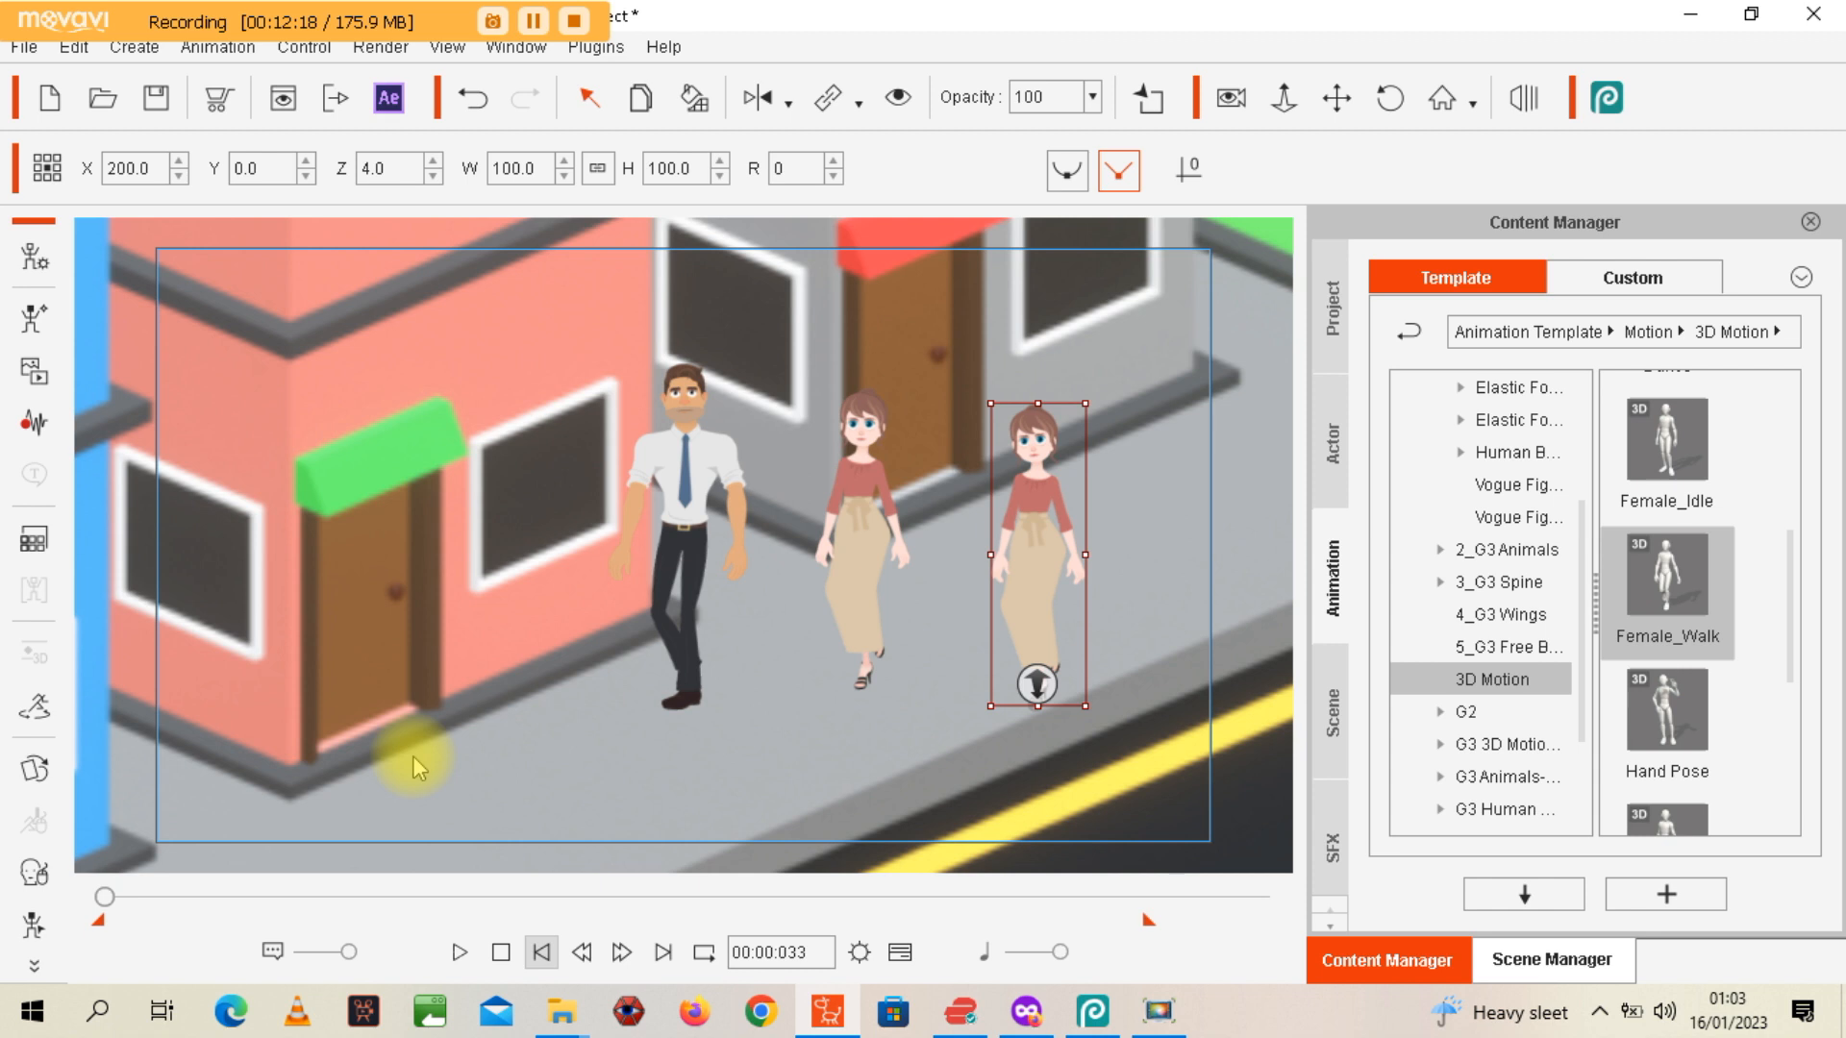
left_click(412, 755)
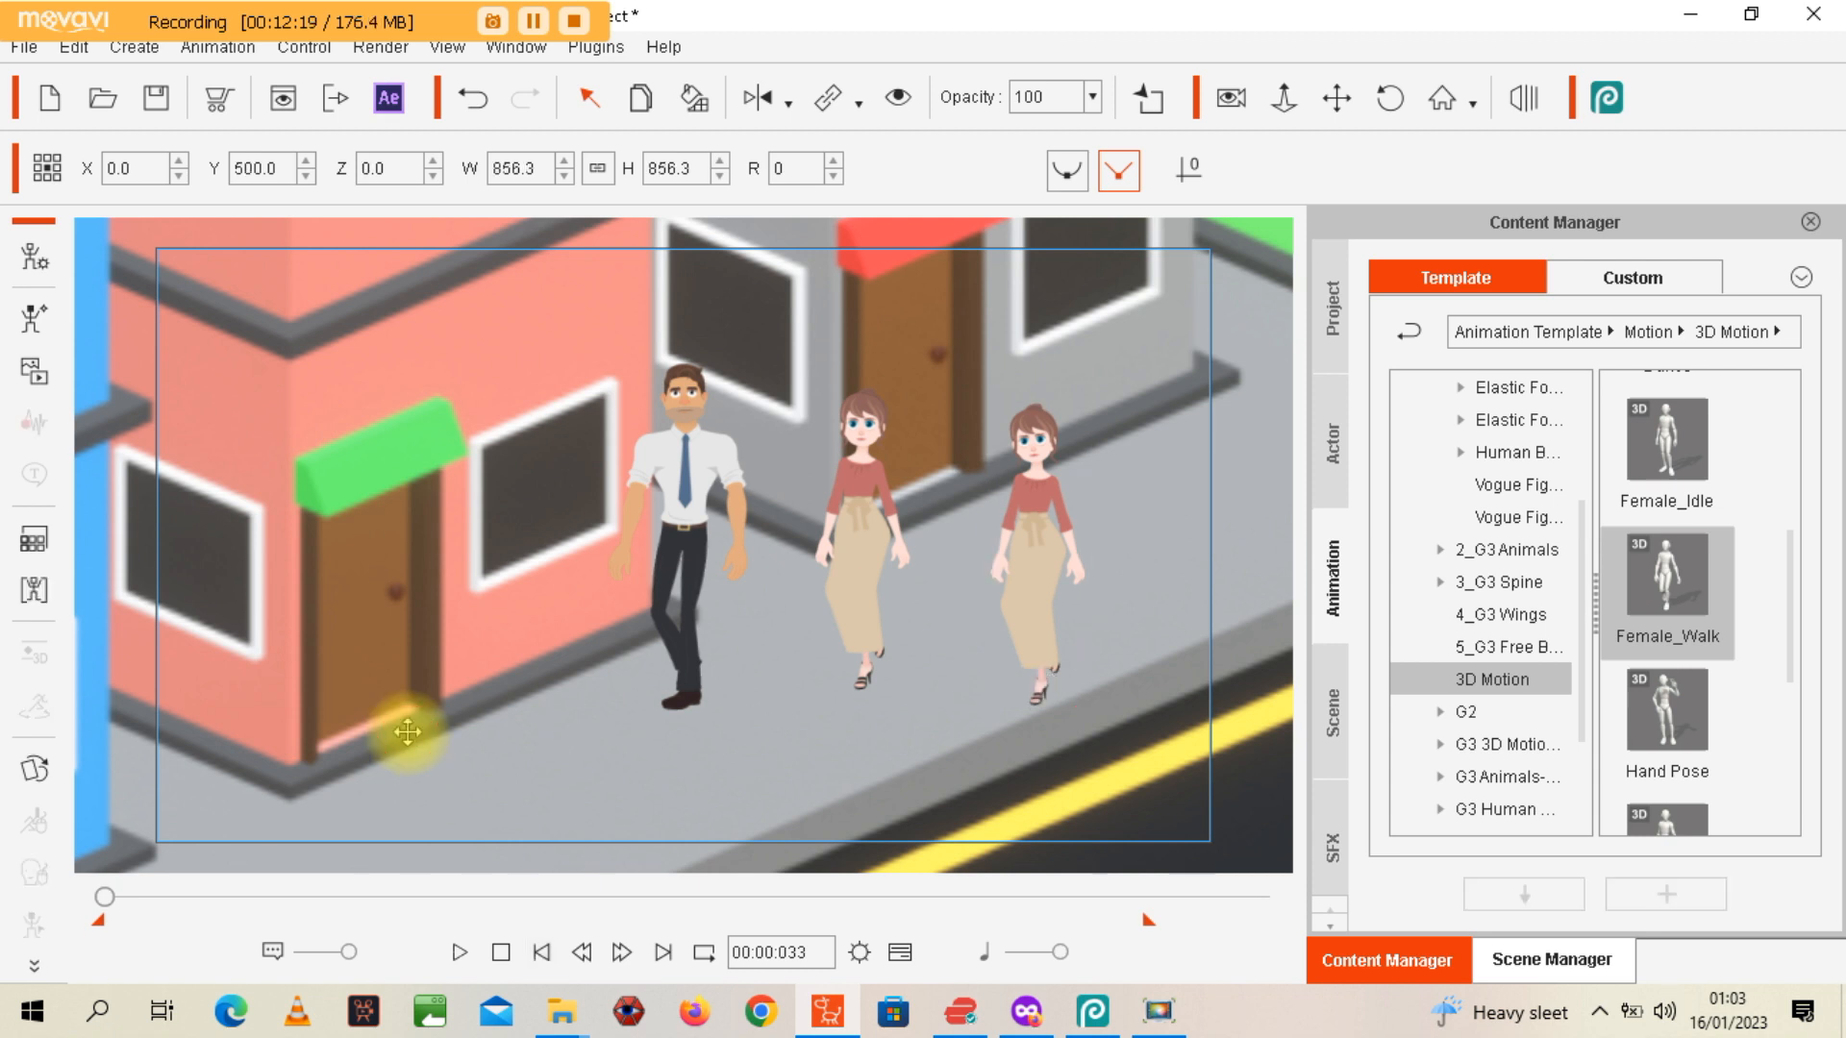
left_click(459, 953)
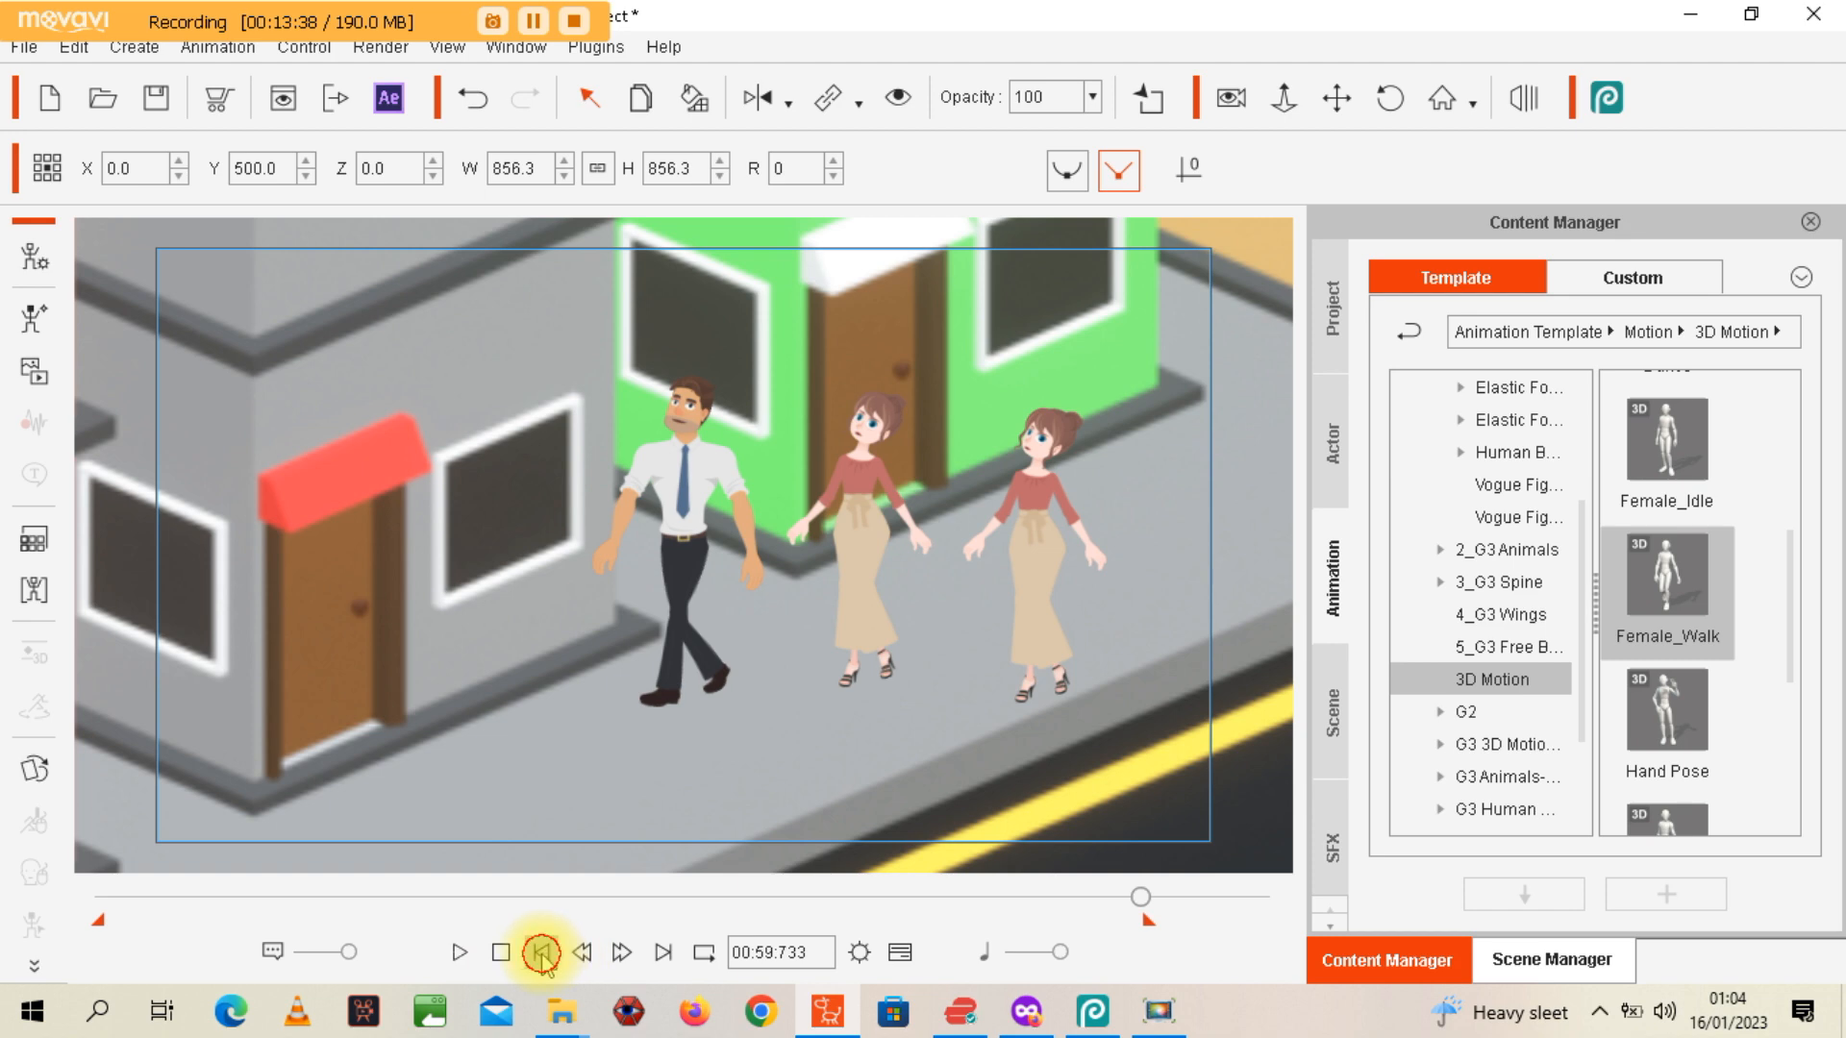
left_click(459, 952)
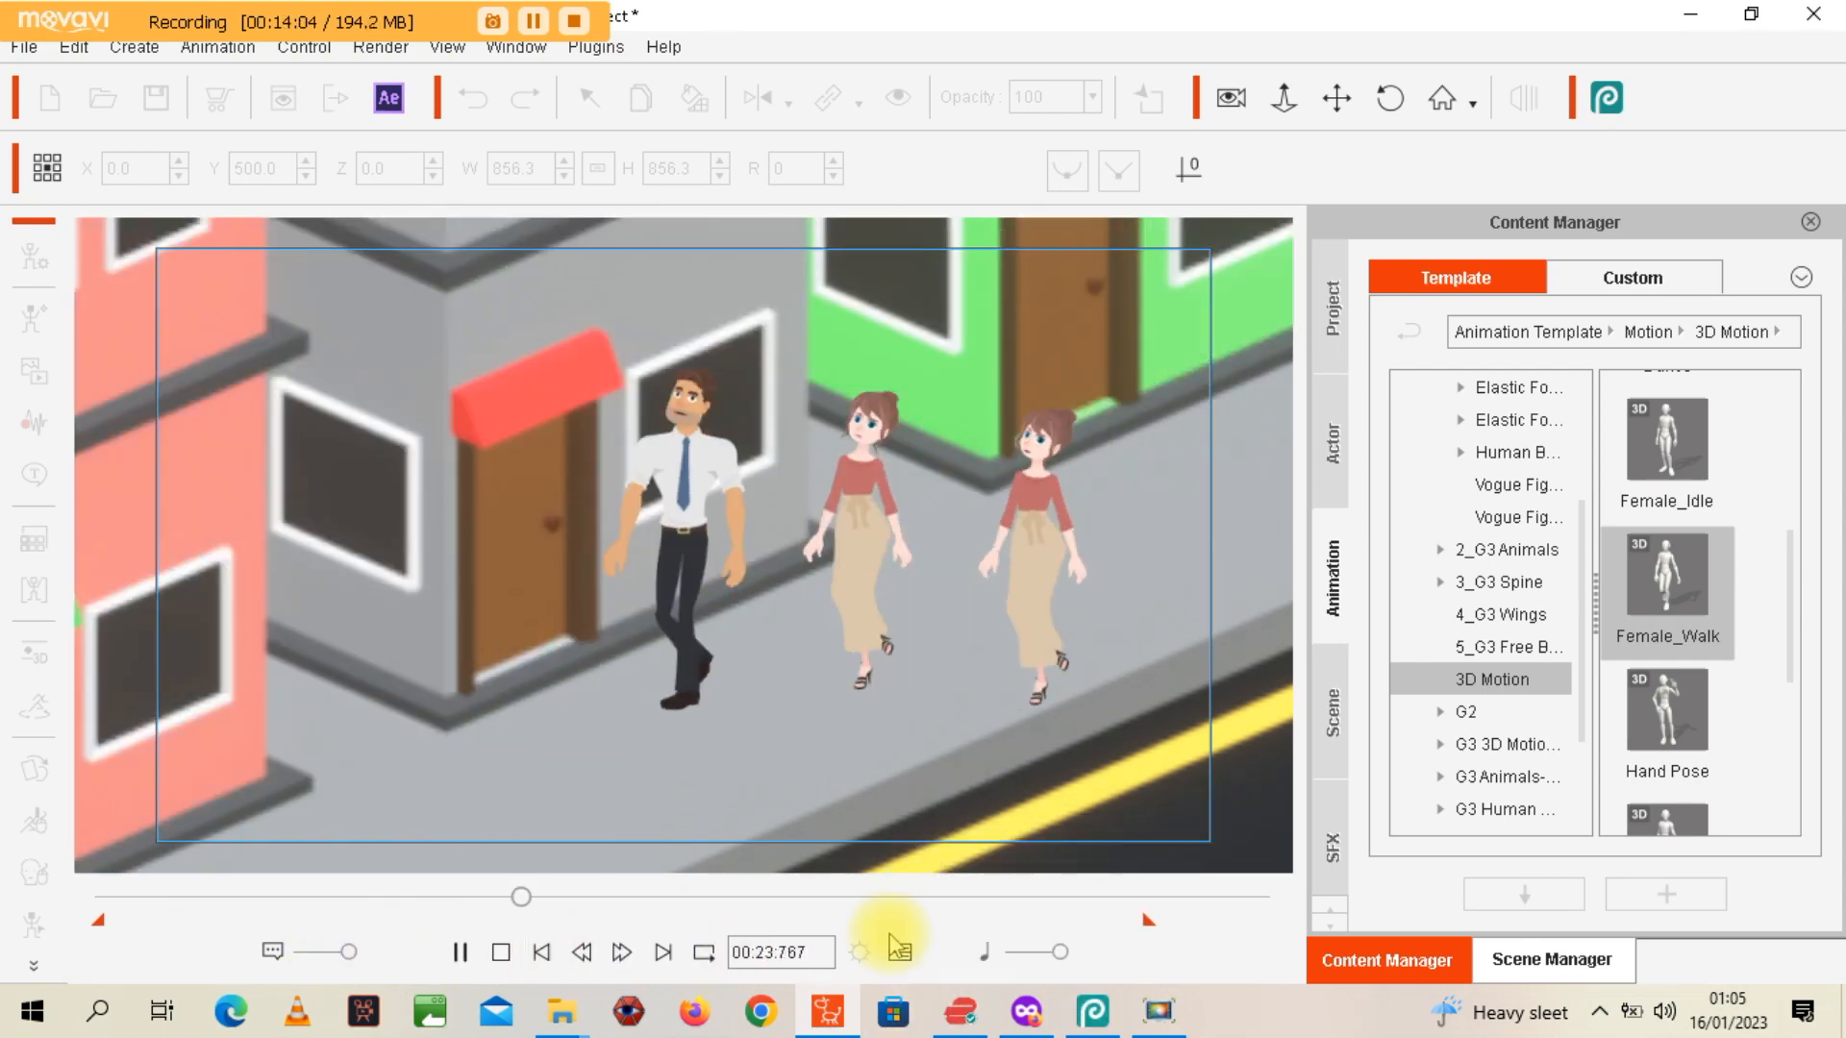
left_click(1144, 1008)
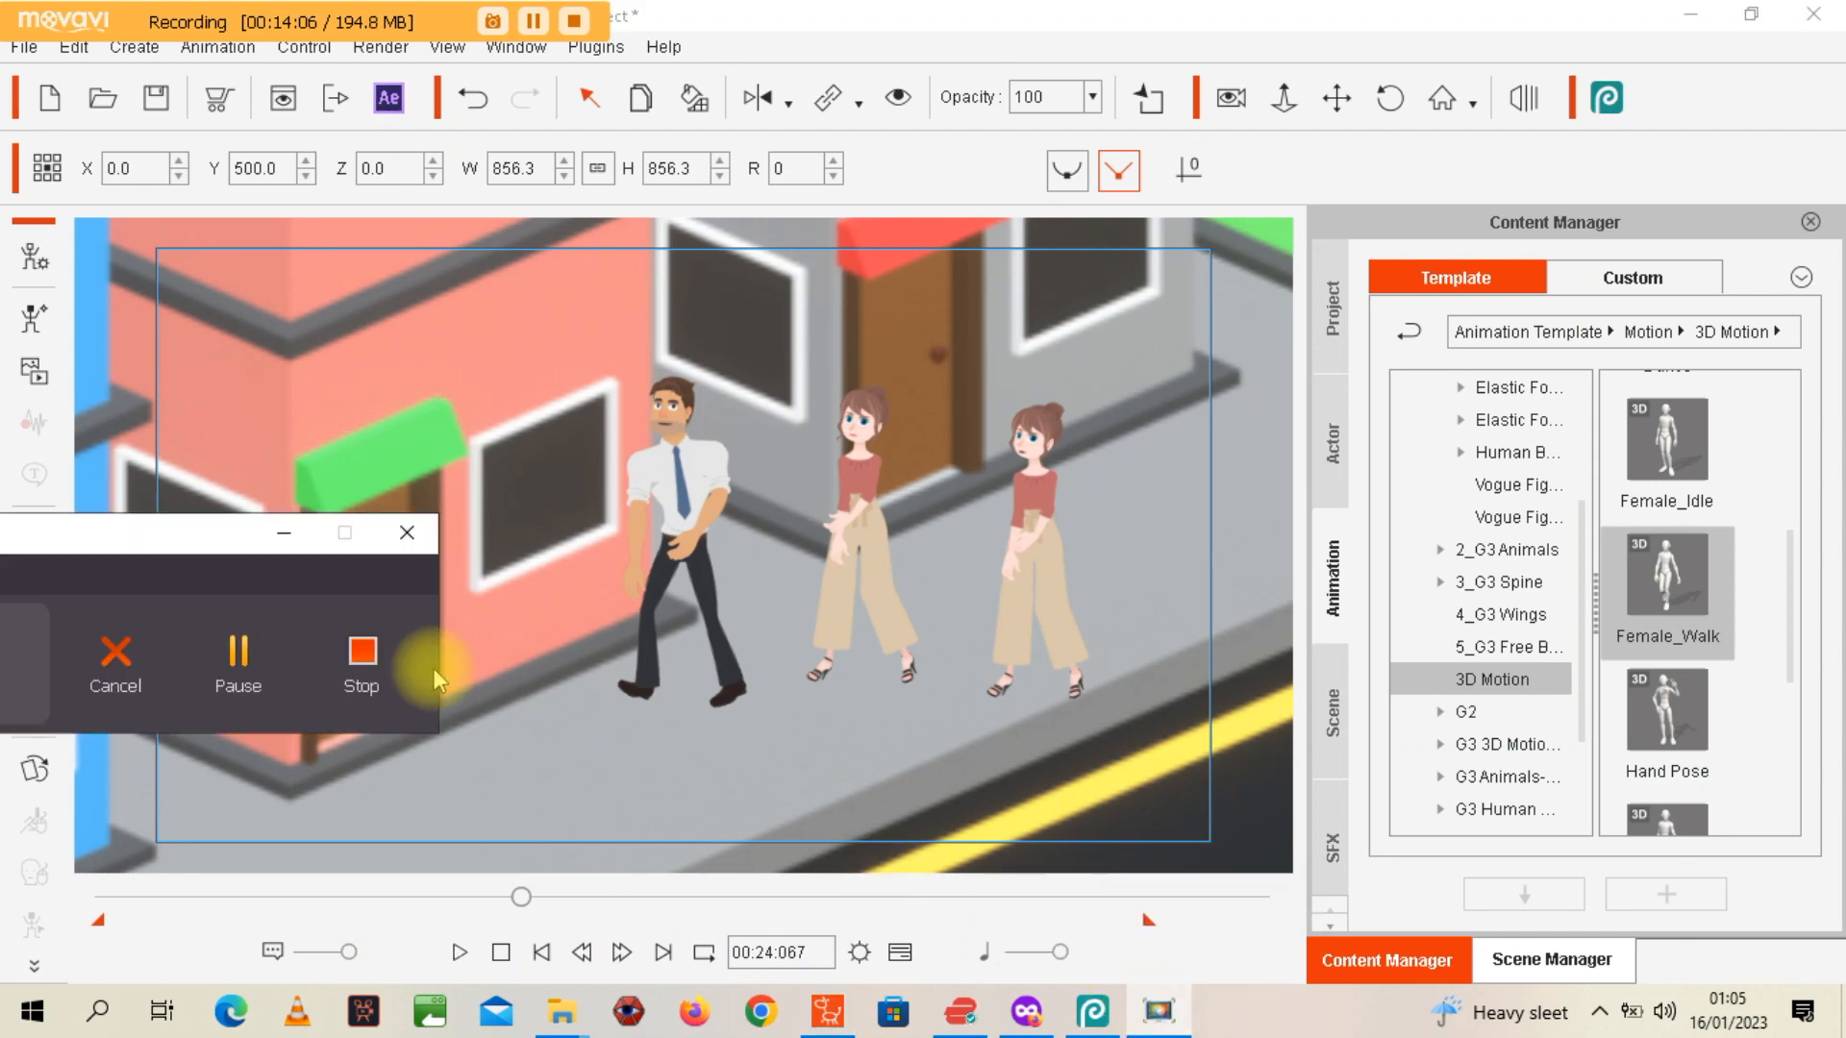